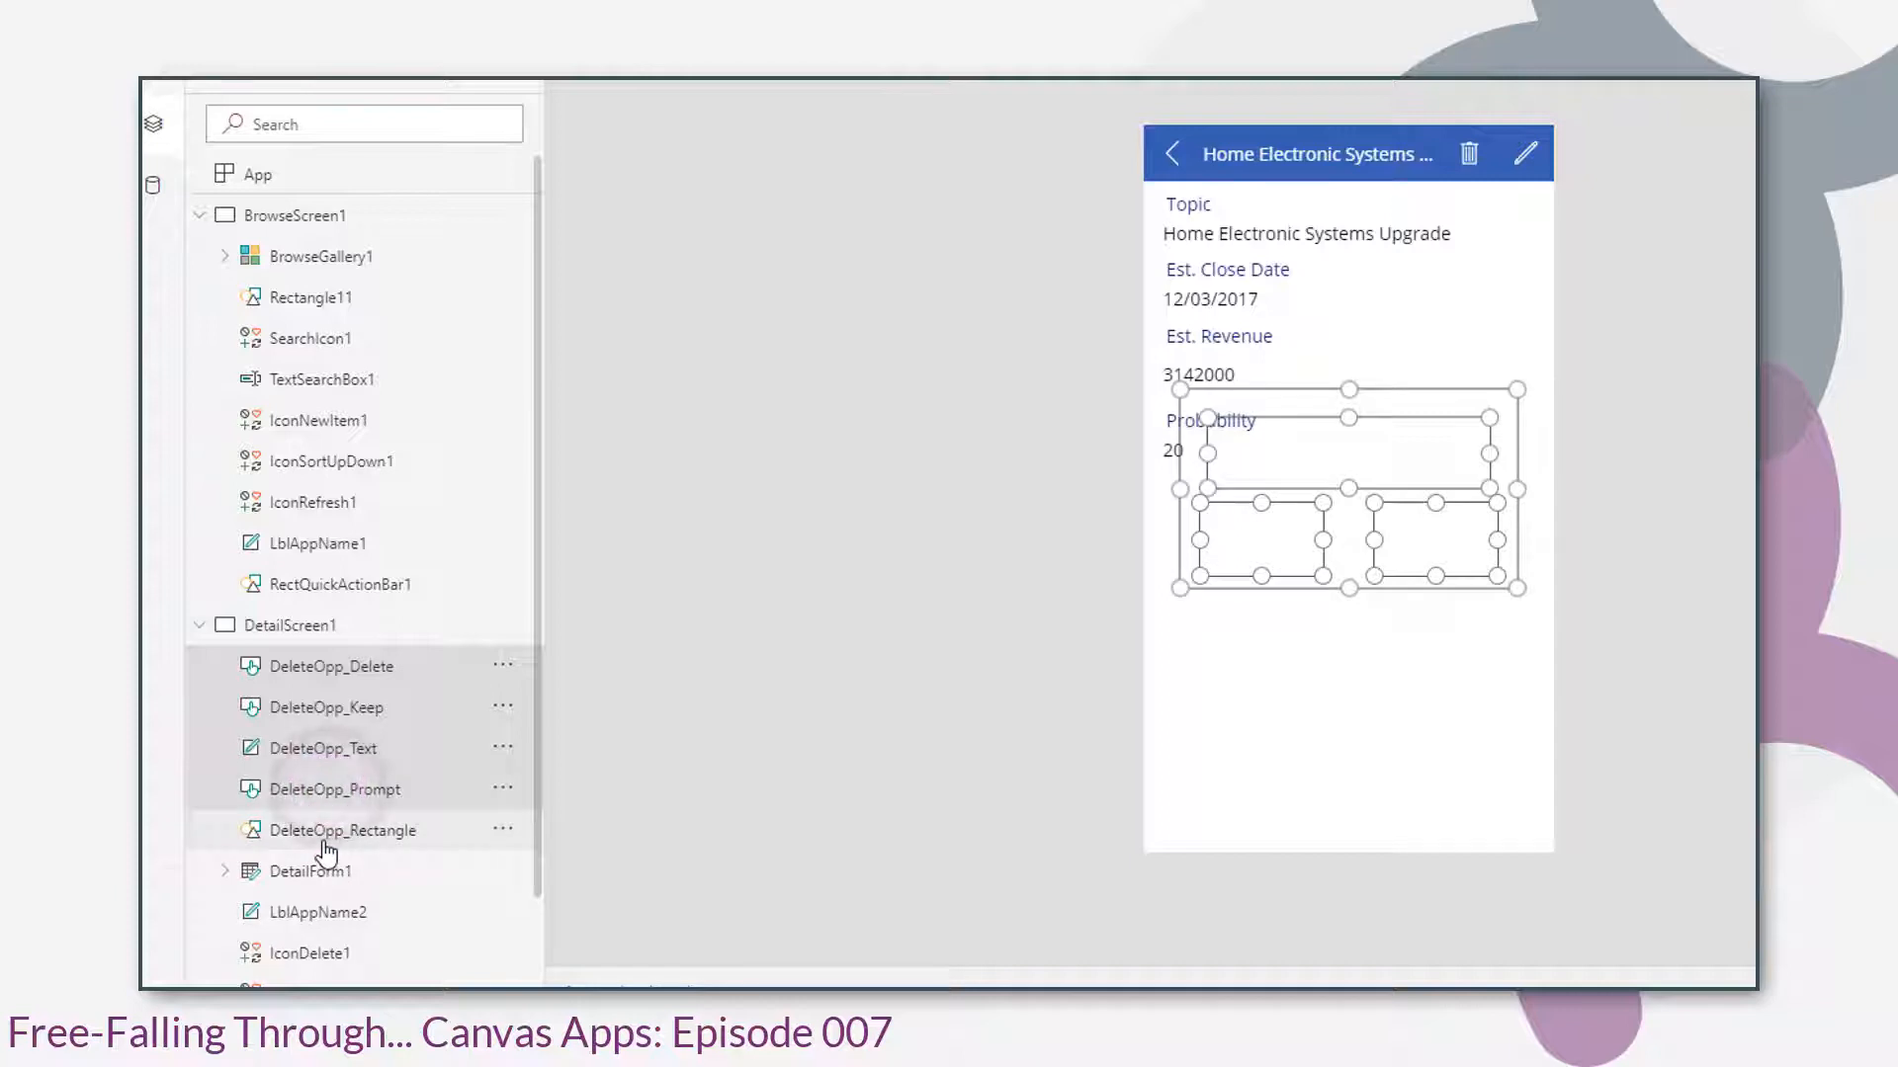
# - Group the DeleteOpp_Delete, DeleteOpp_Keep, DeleteOpp_Text, DeleteOpp_Prompt and DeleteOpp_Rectangle controls on DetailScreen1
pyautogui.keyDown('ctrl'); pyautogui.click(331, 833); pyautogui.keyUp('ctrl')
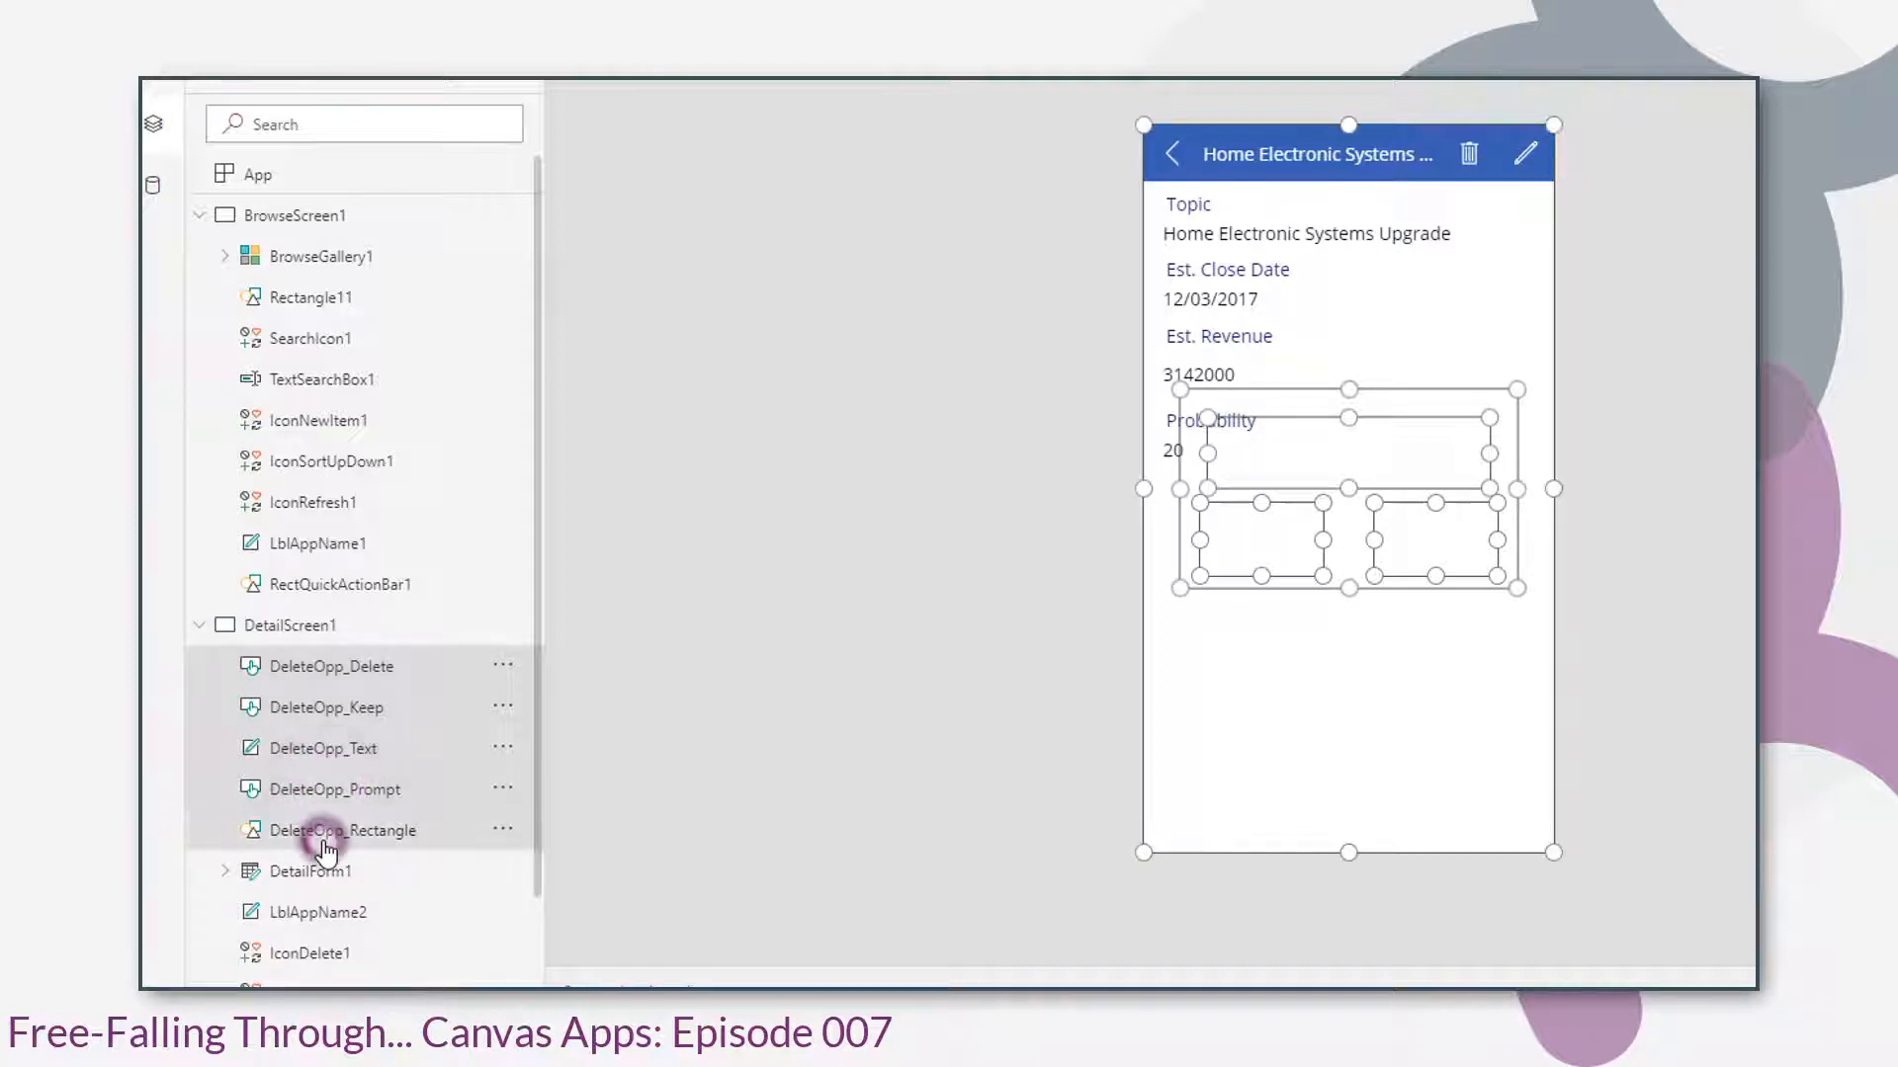
pyautogui.click(503, 664)
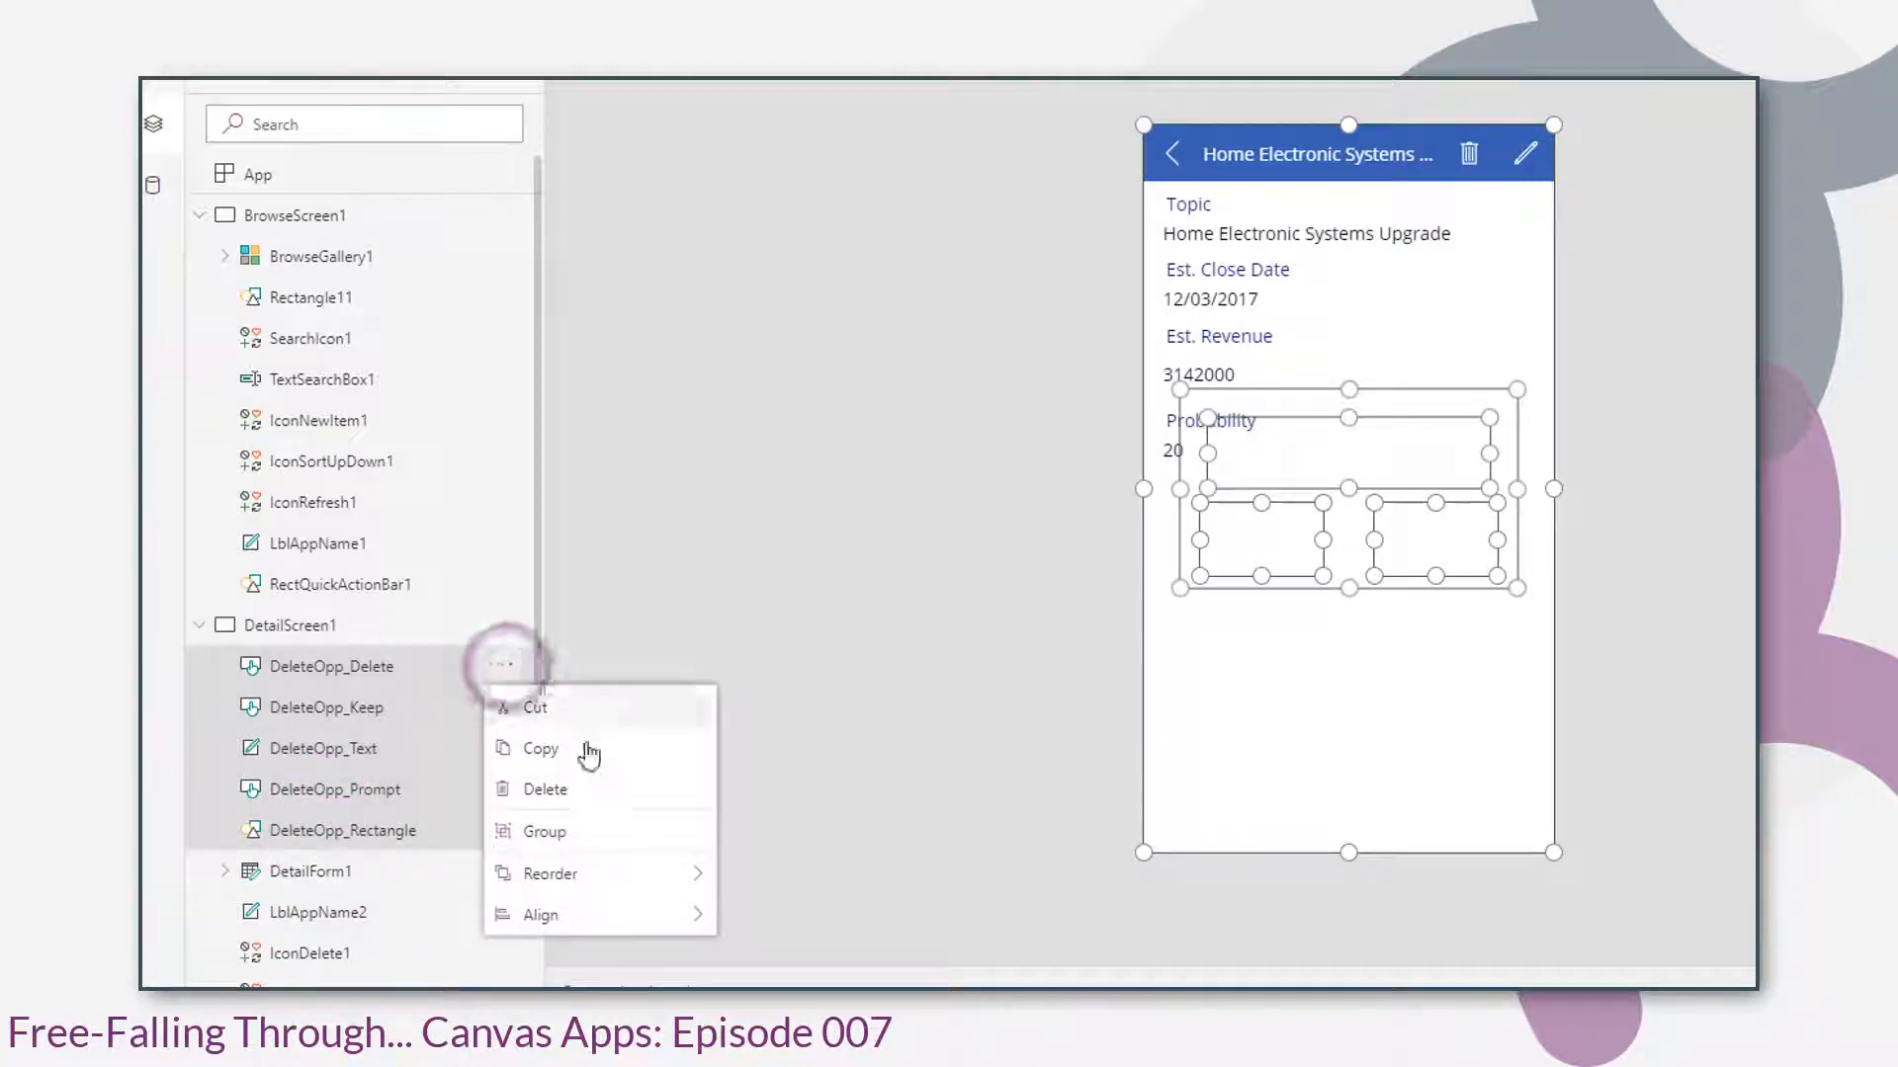
pyautogui.click(589, 833)
# - Rename the new control group on DetailScreen1 as DeleteOpp_Dialog
pyautogui.click(503, 668)
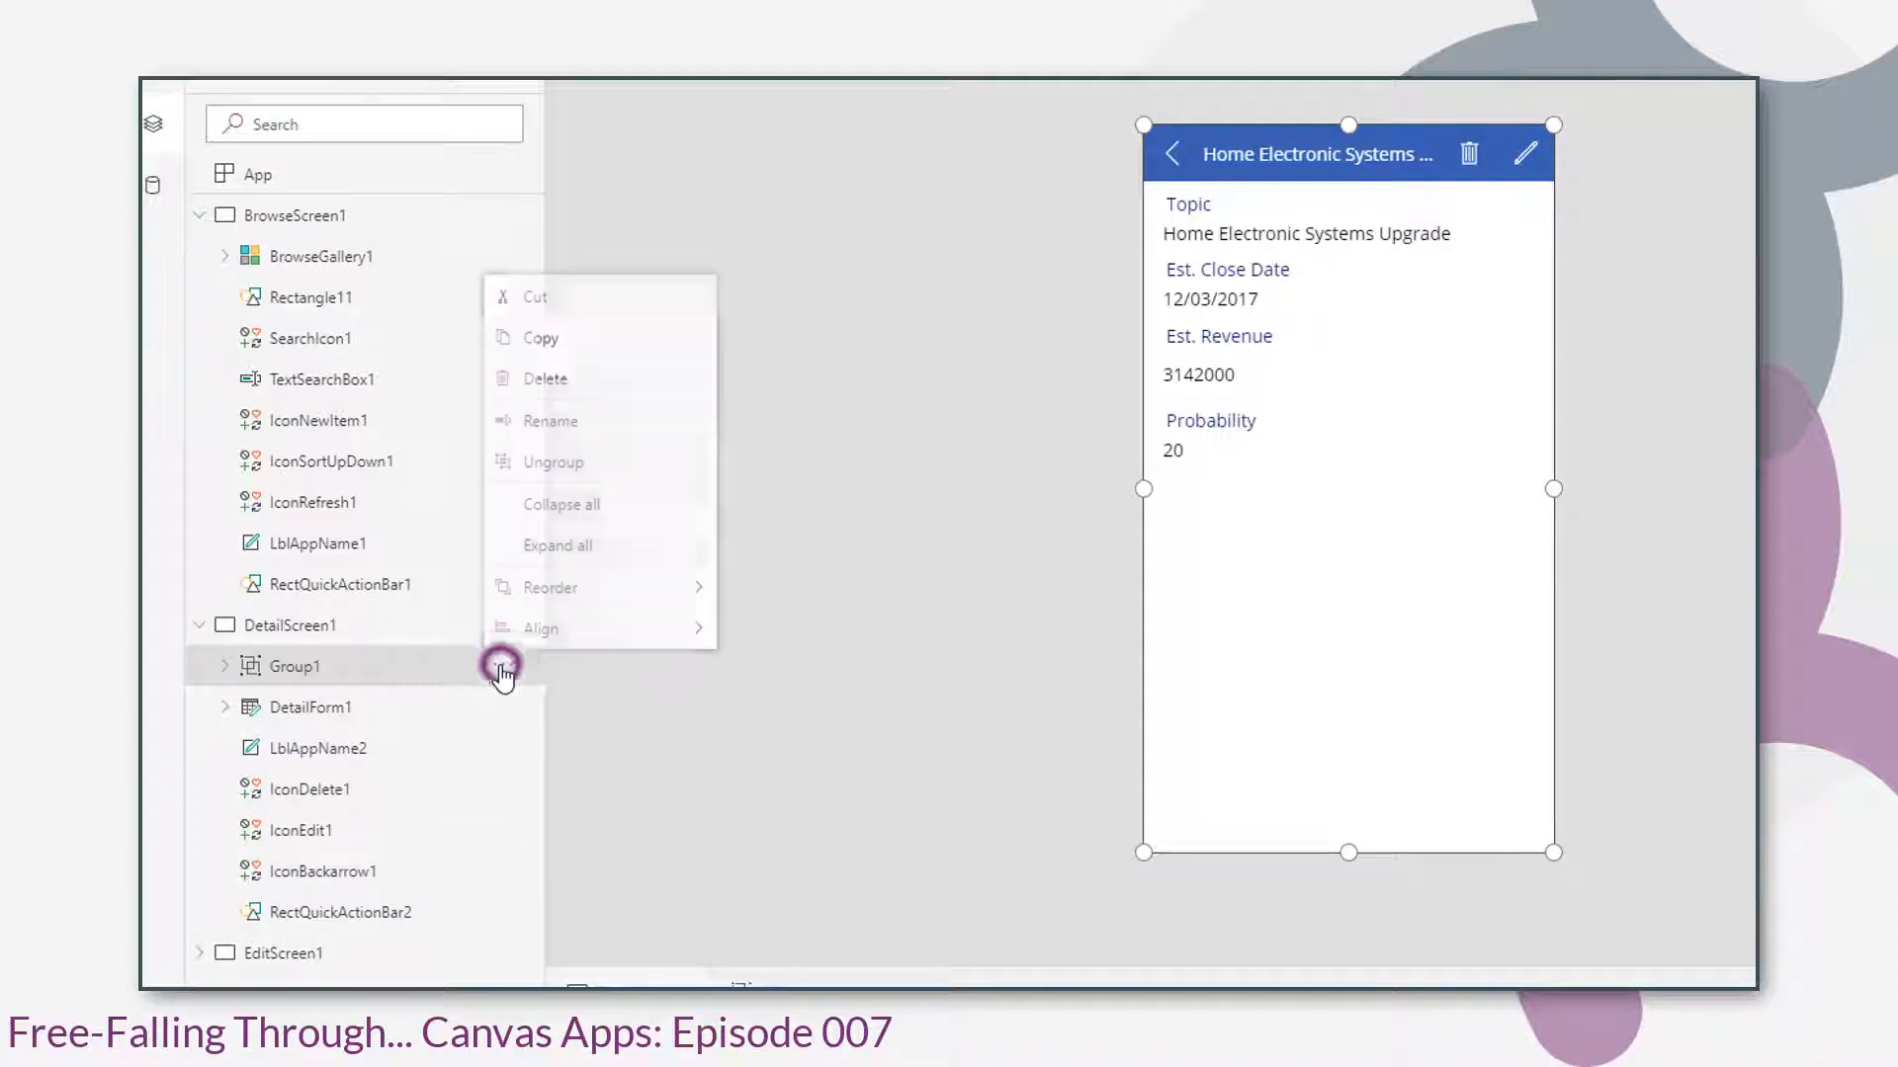
pyautogui.click(551, 418)
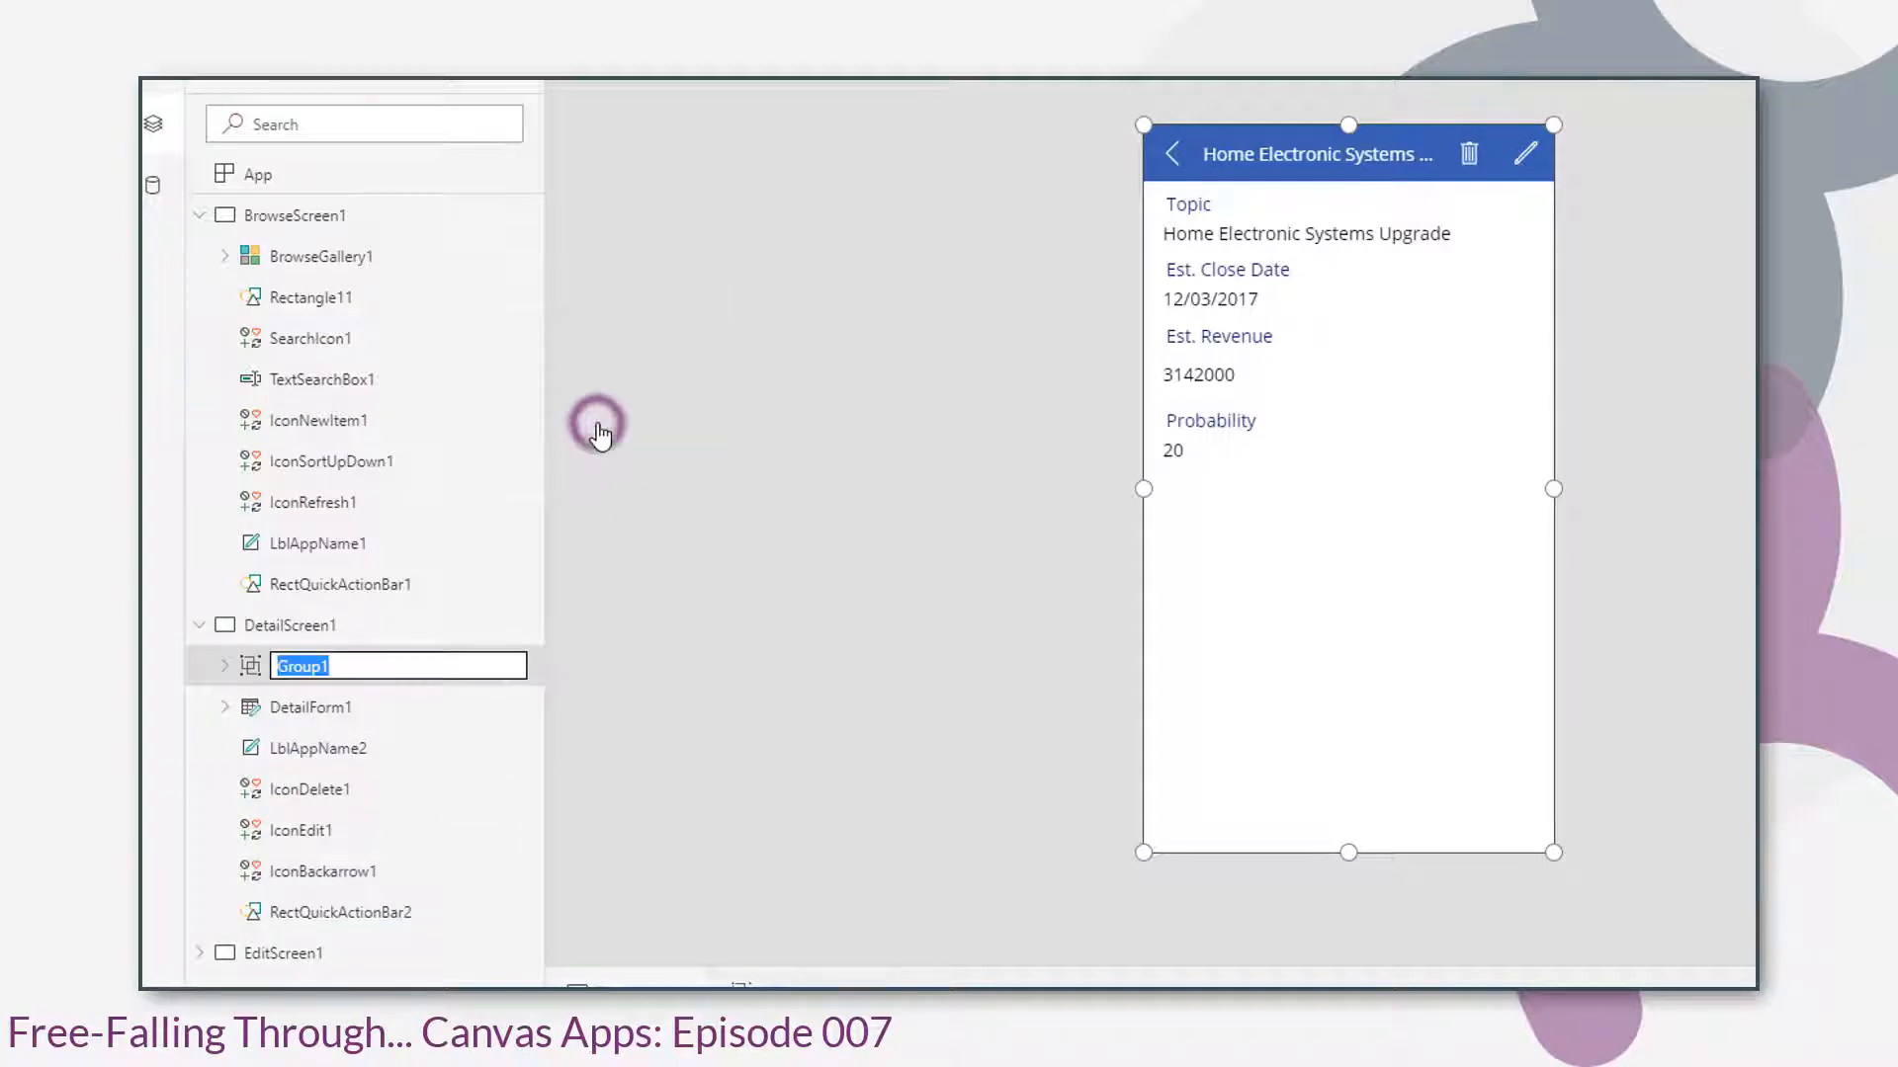
pyautogui.write('DeleteOpp_Dialog')
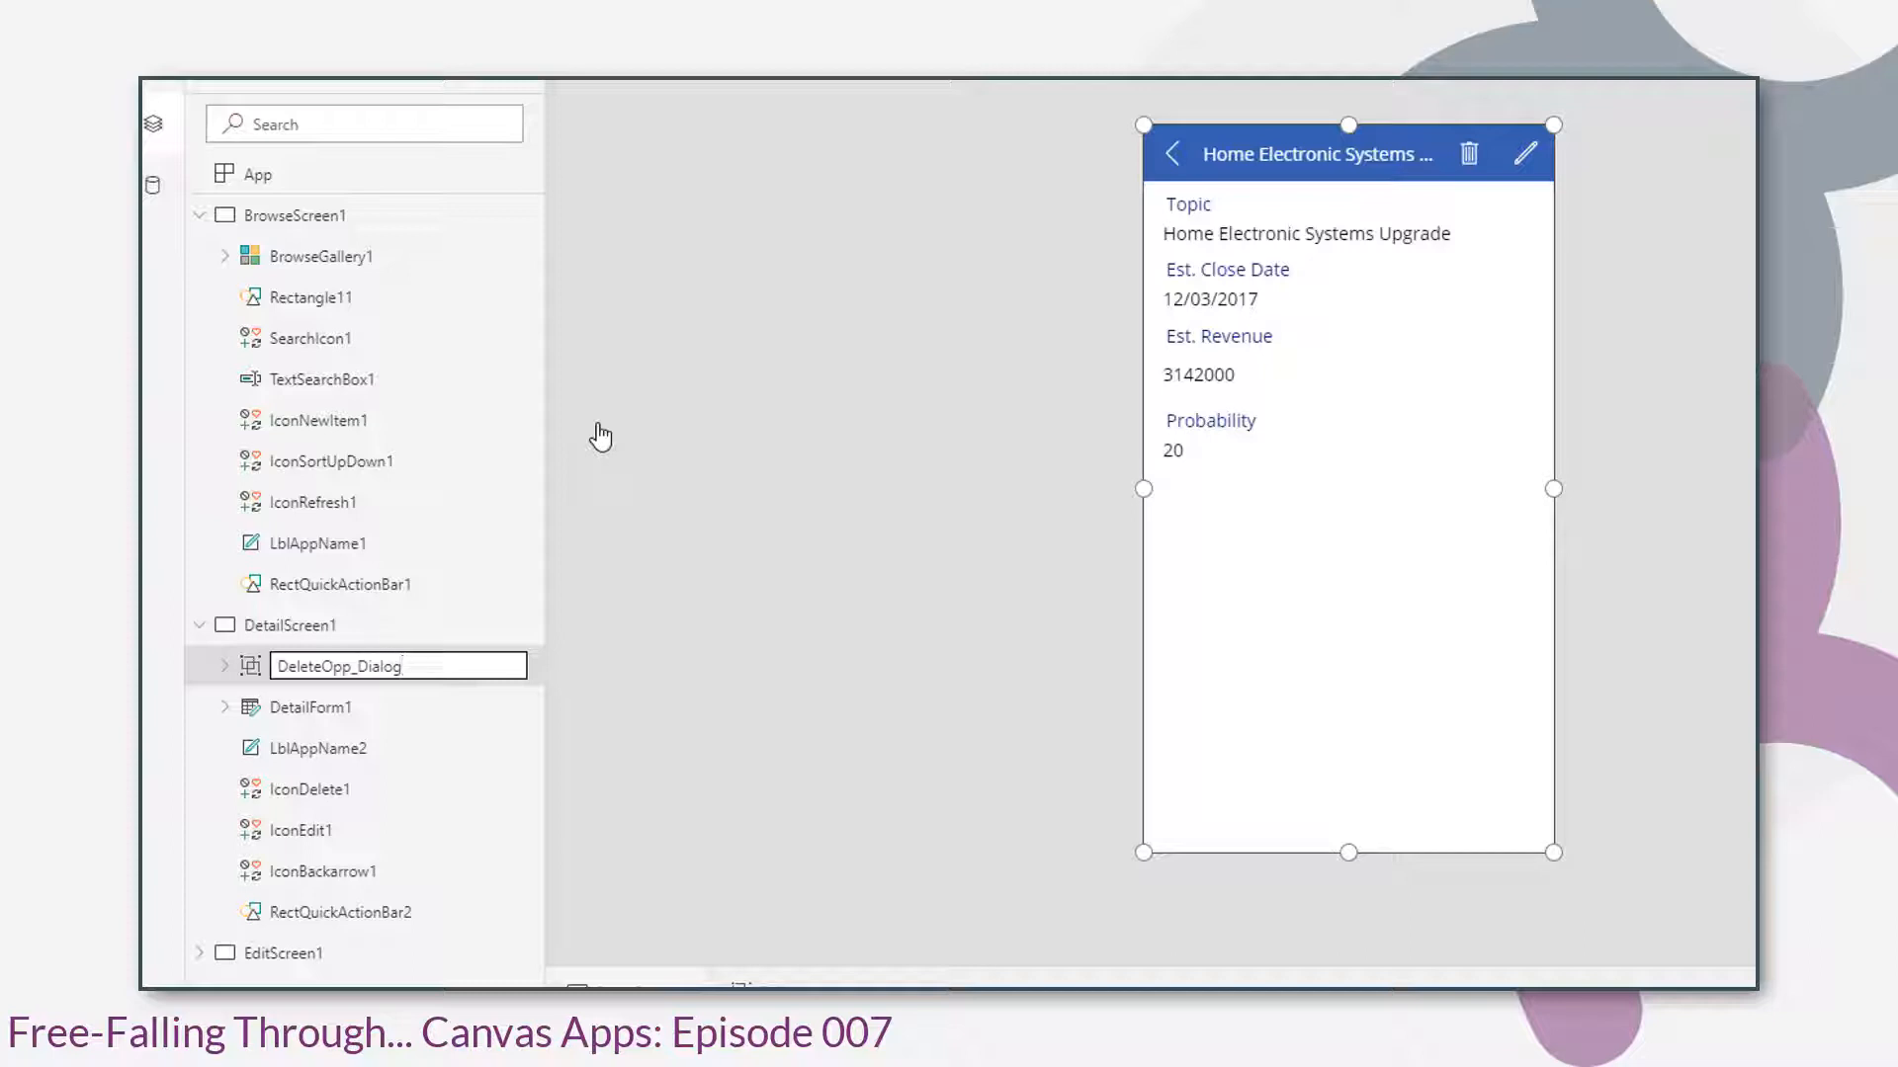
pyautogui.press('Return')
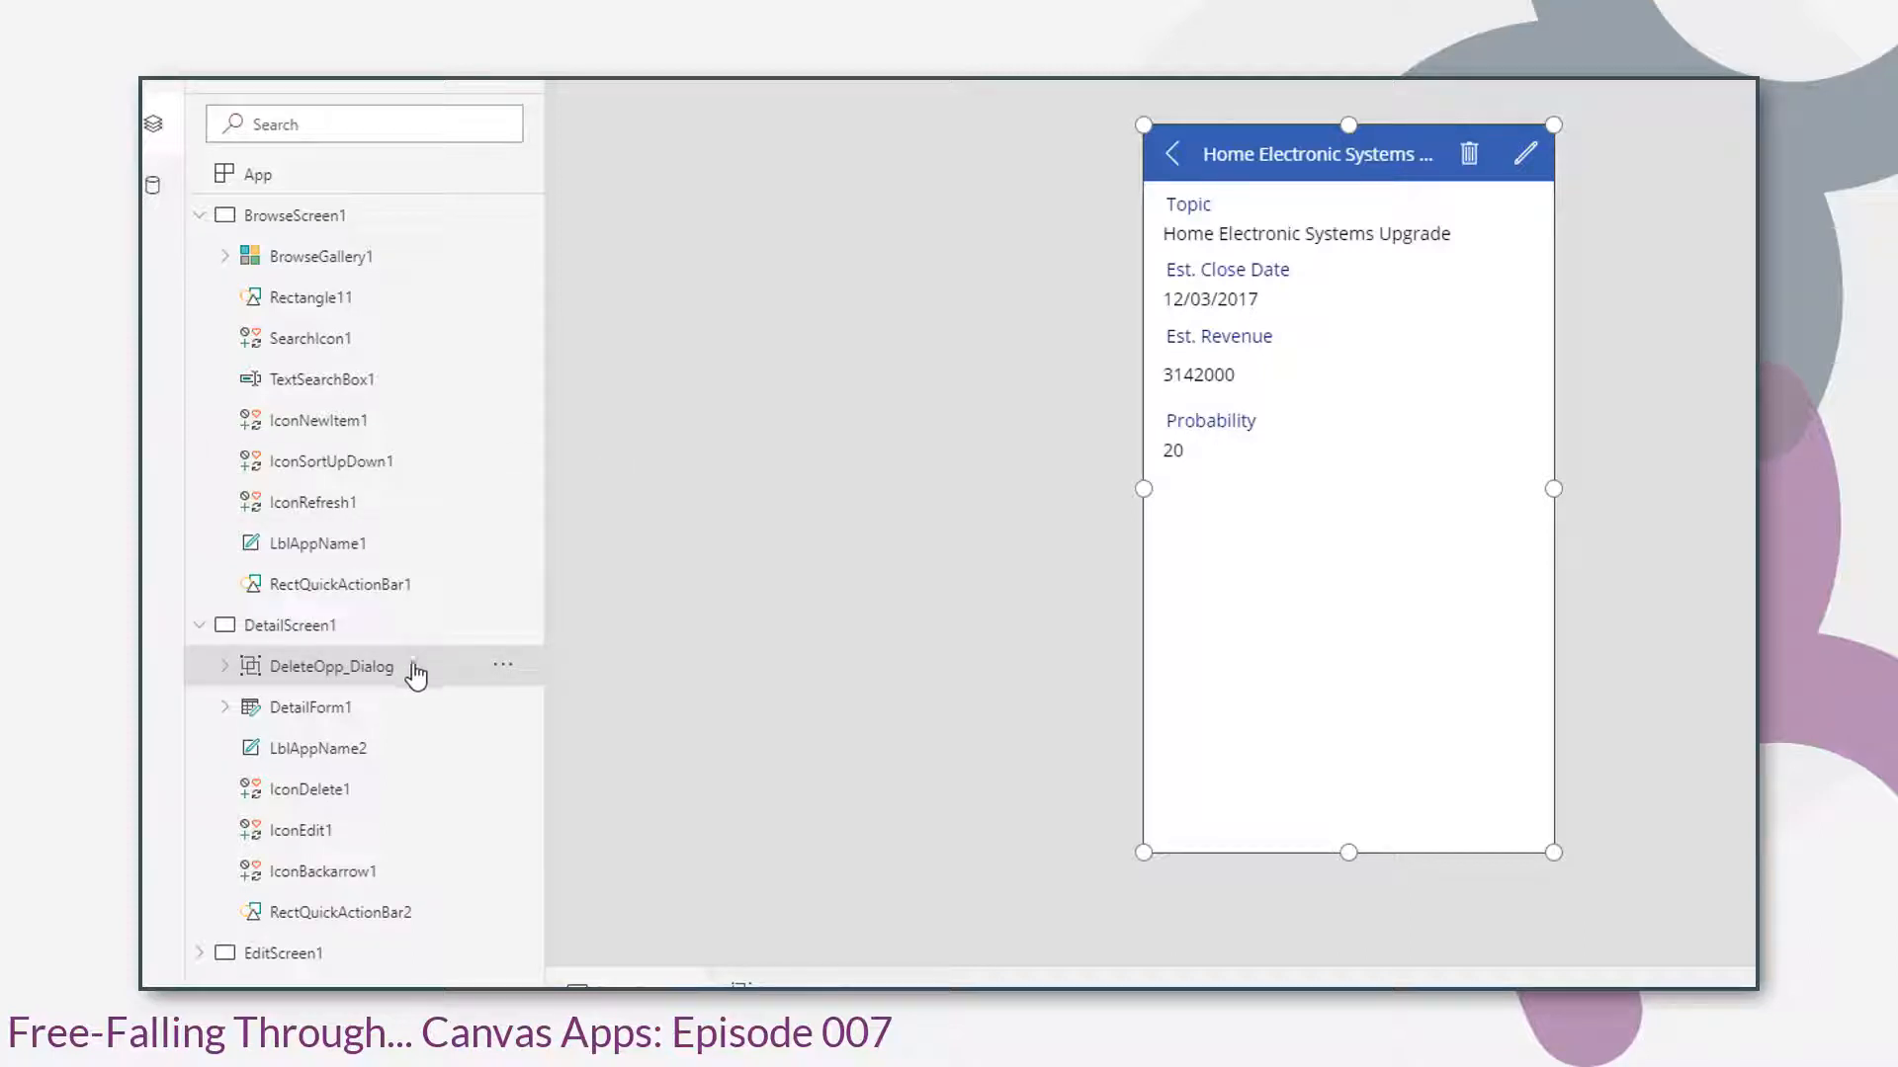
# - Copy the DeleteOpp_Dialog group from DetailScreen1 and paste it into EditScreen1
pyautogui.click(501, 670)
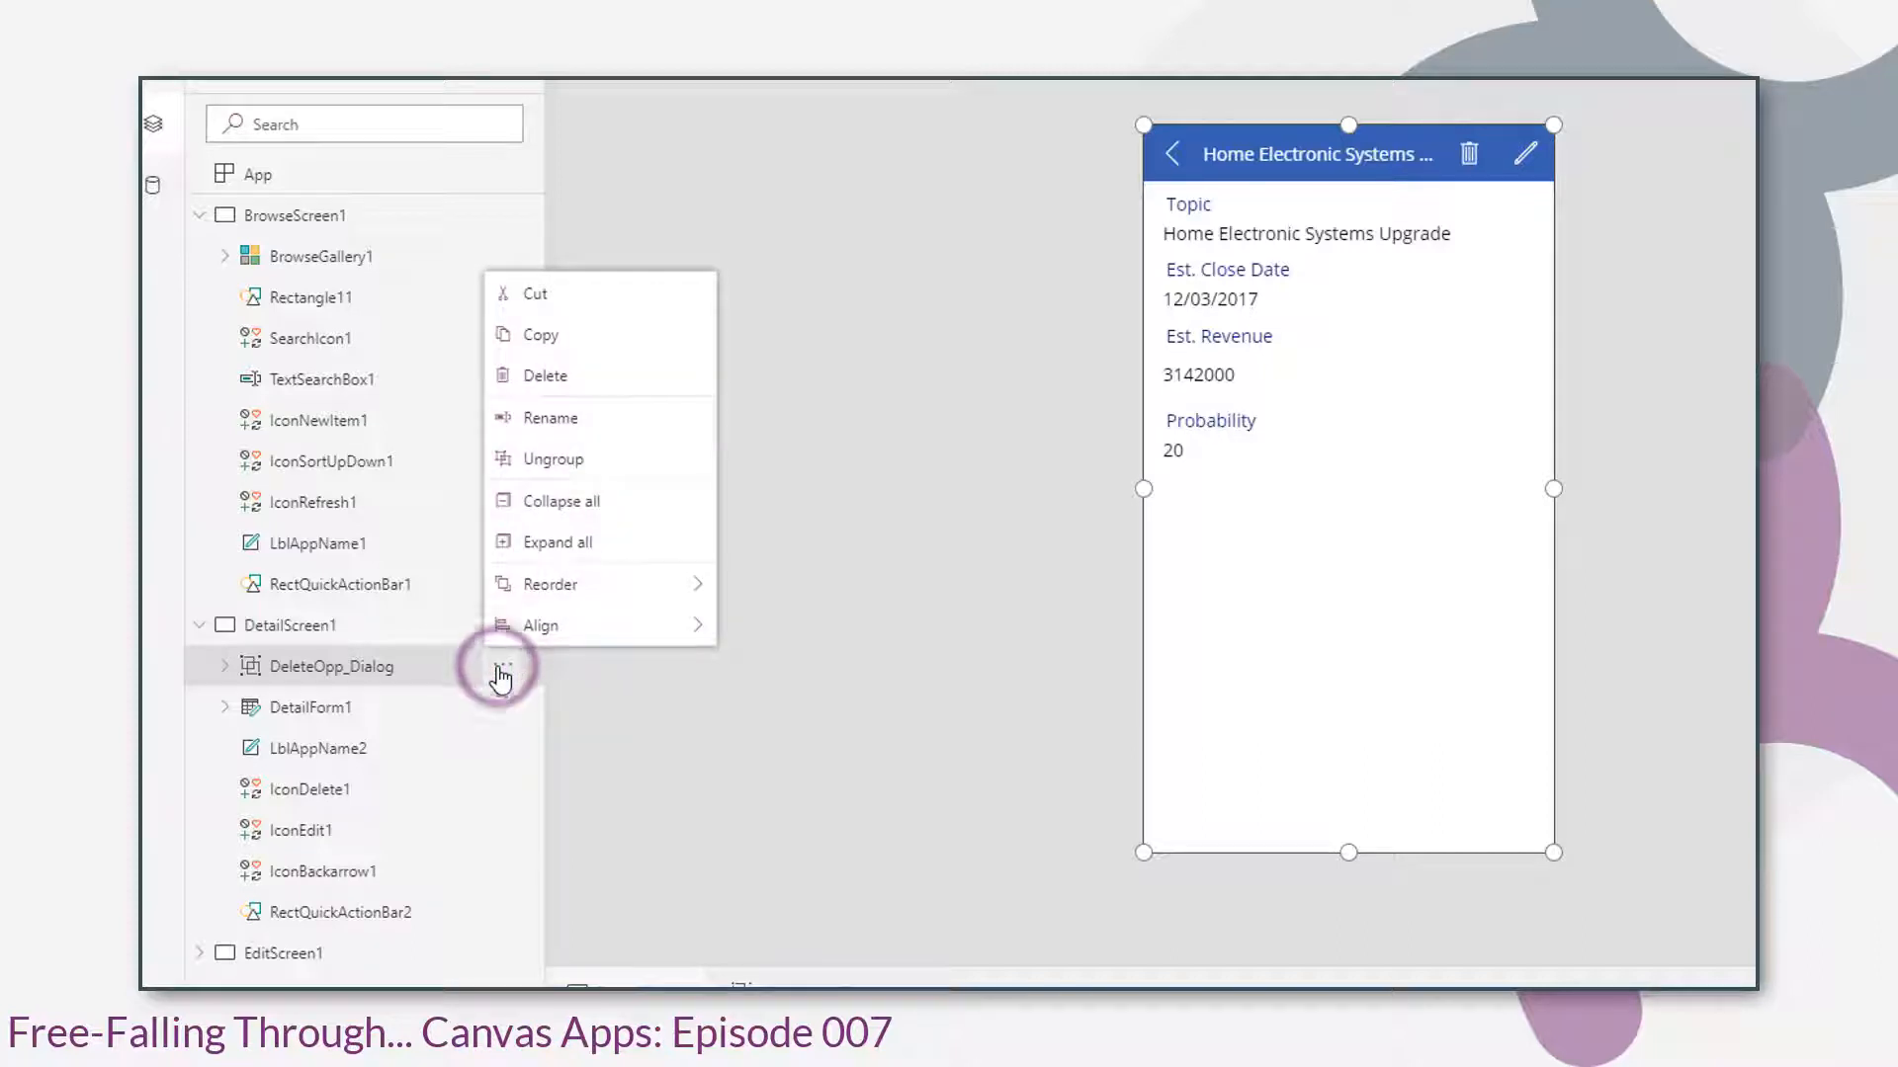
pyautogui.click(580, 338)
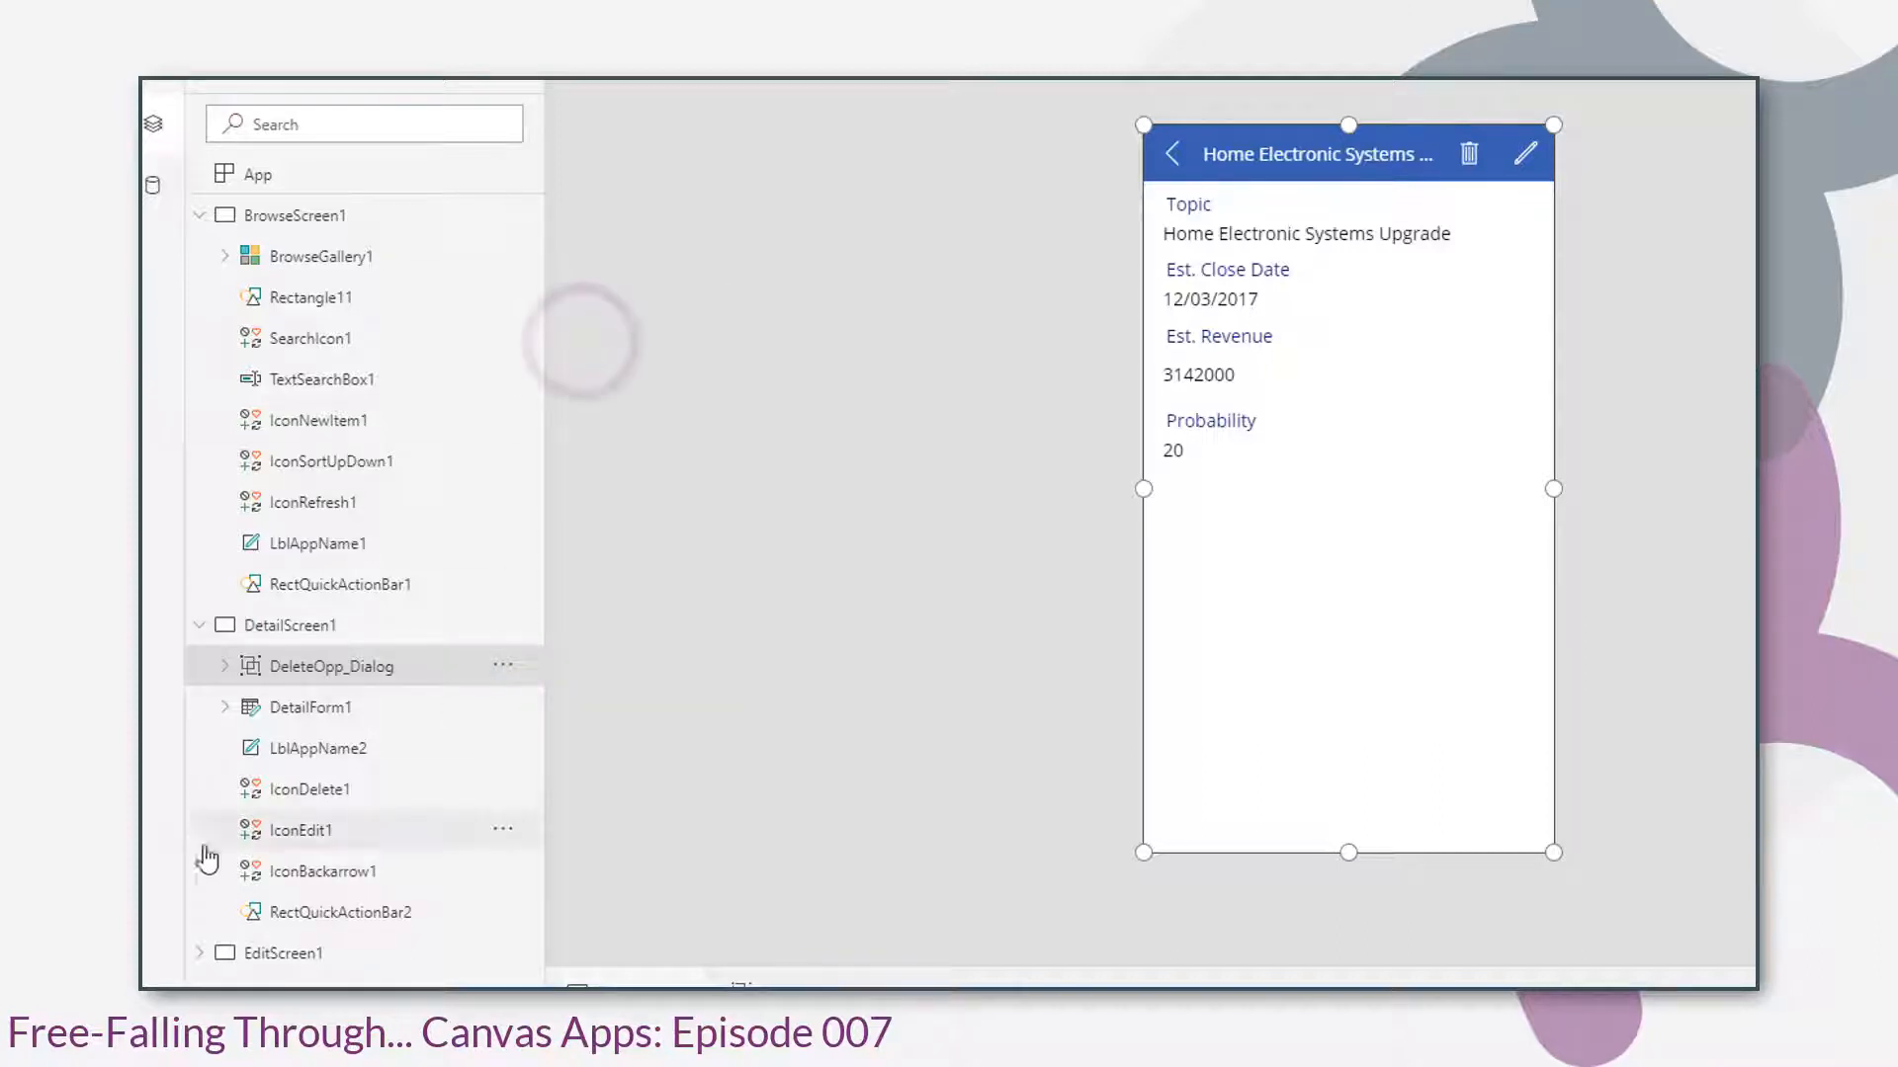
pyautogui.click(255, 953)
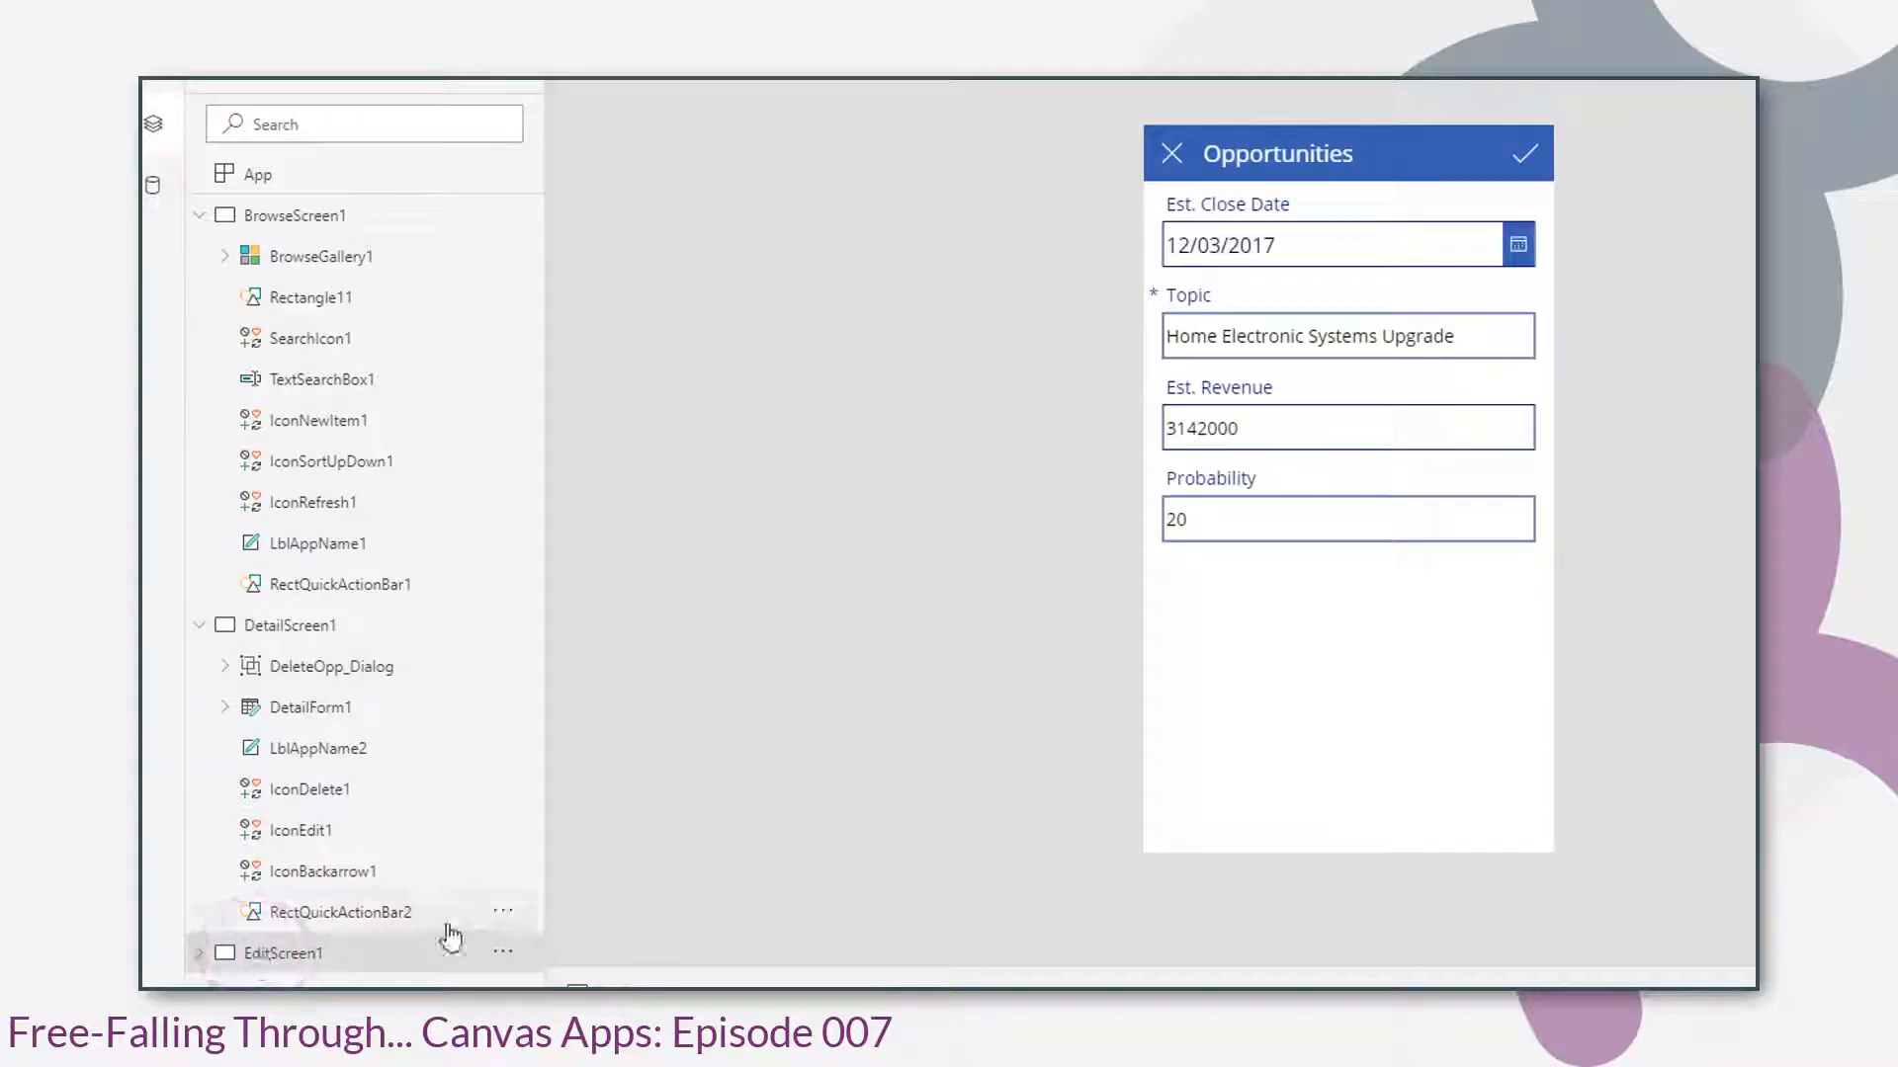
pyautogui.click(503, 952)
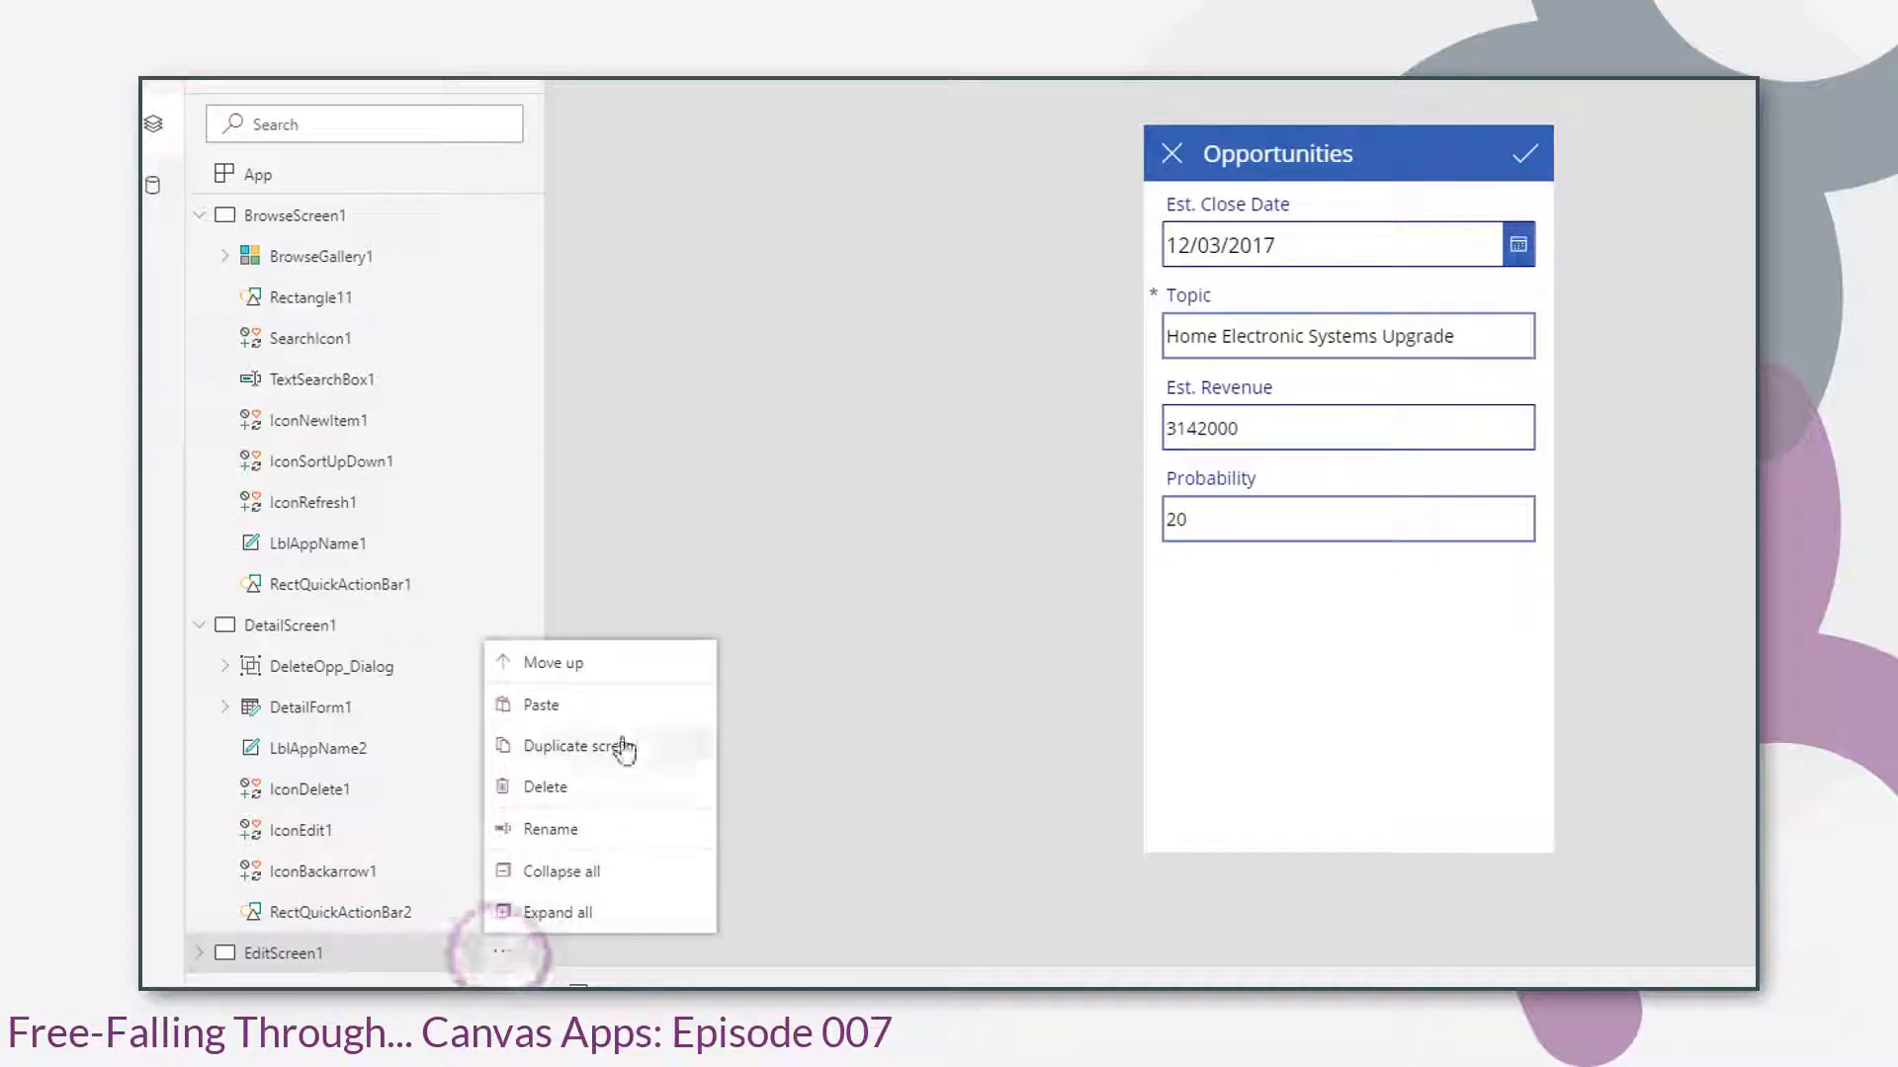
pyautogui.click(573, 705)
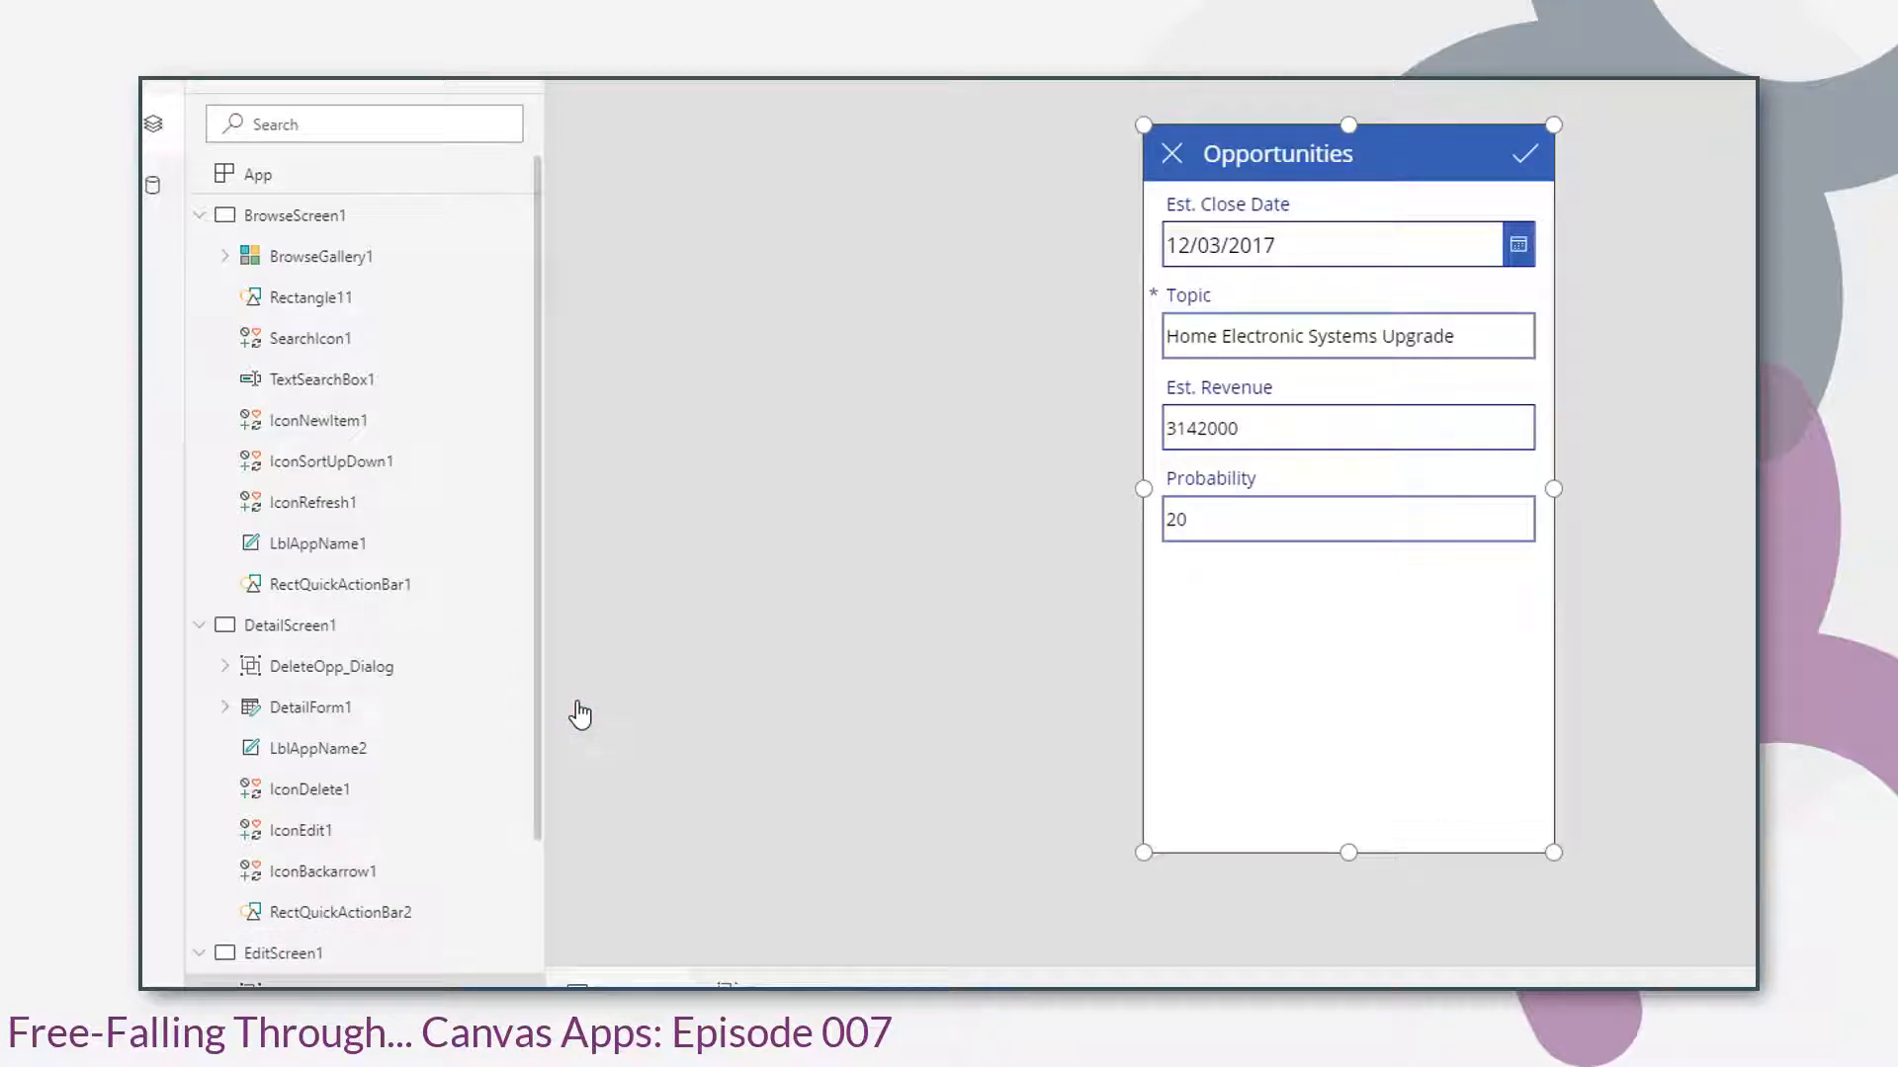
pyautogui.scroll(-3, 297, 781)
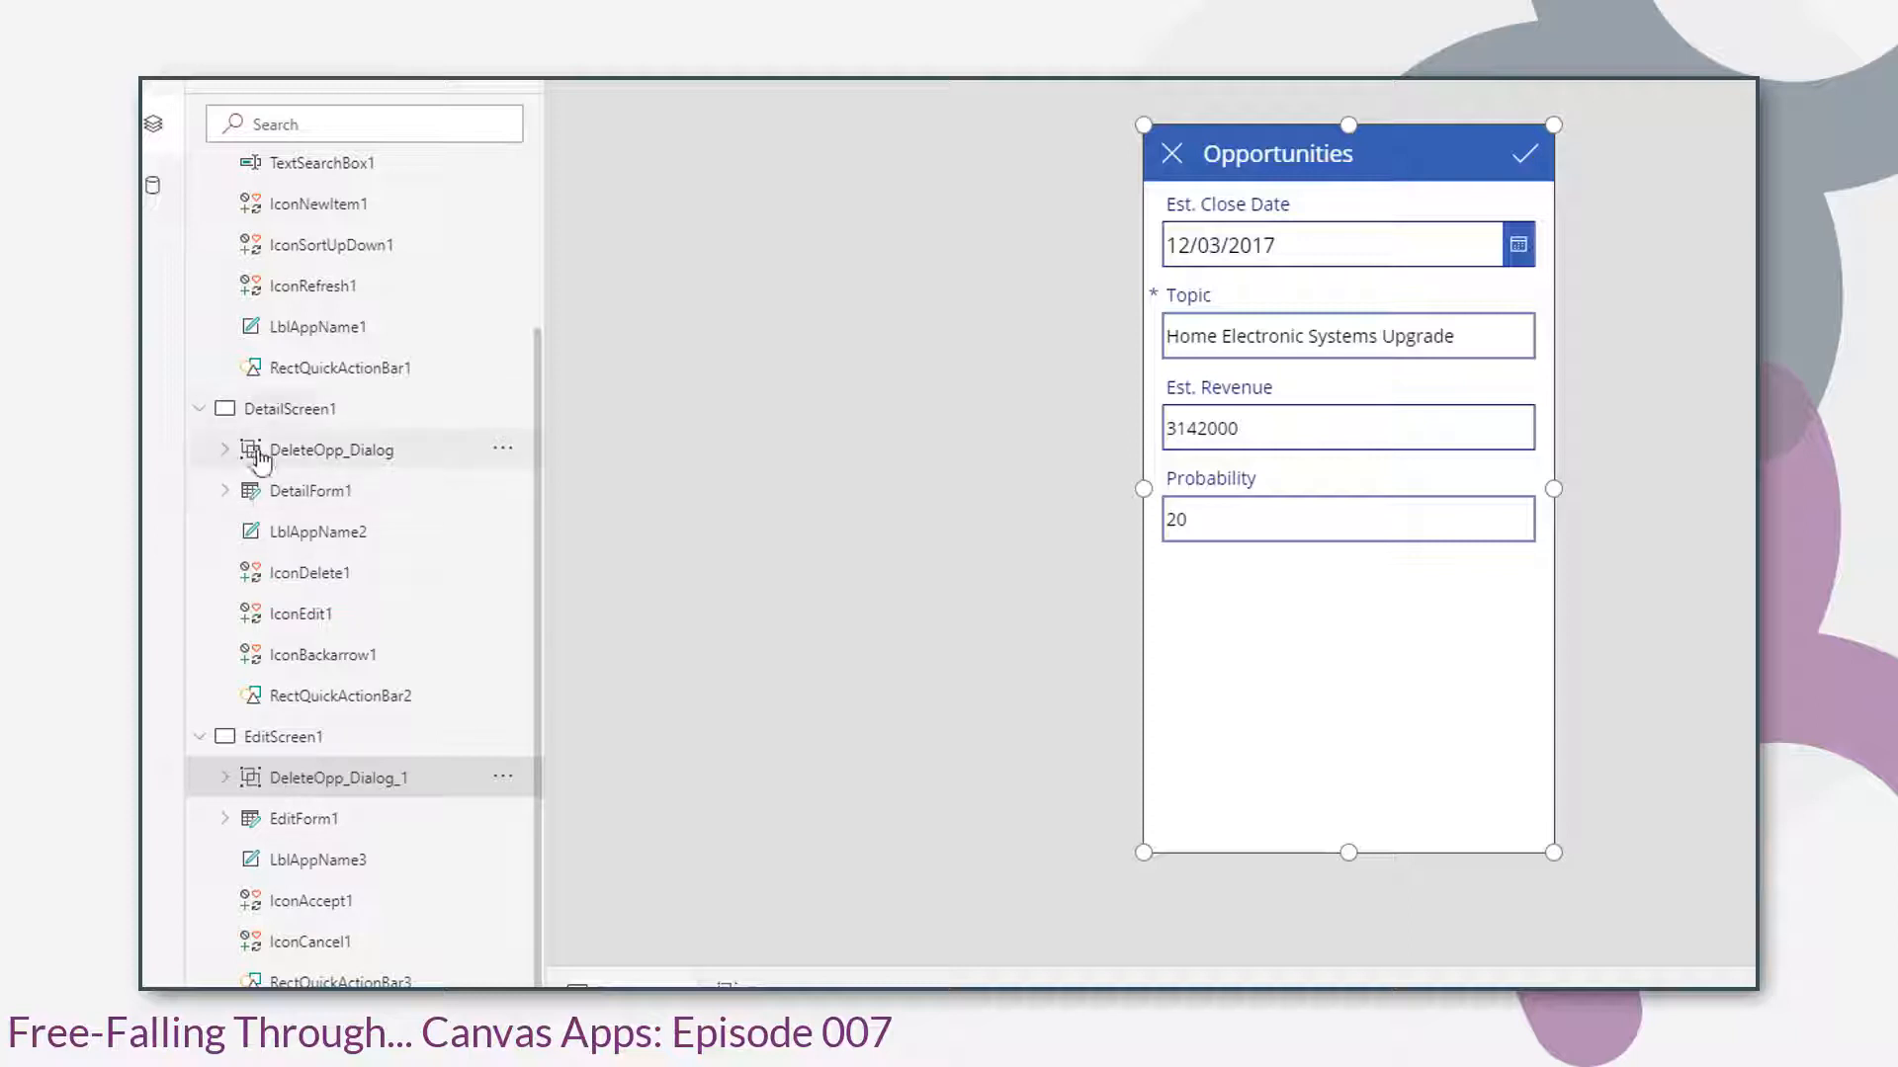
# - Copy the delete icon from DetailScreen1 to EditScreen1 and place it in the header beside the checkmark icon
pyautogui.click(265, 410)
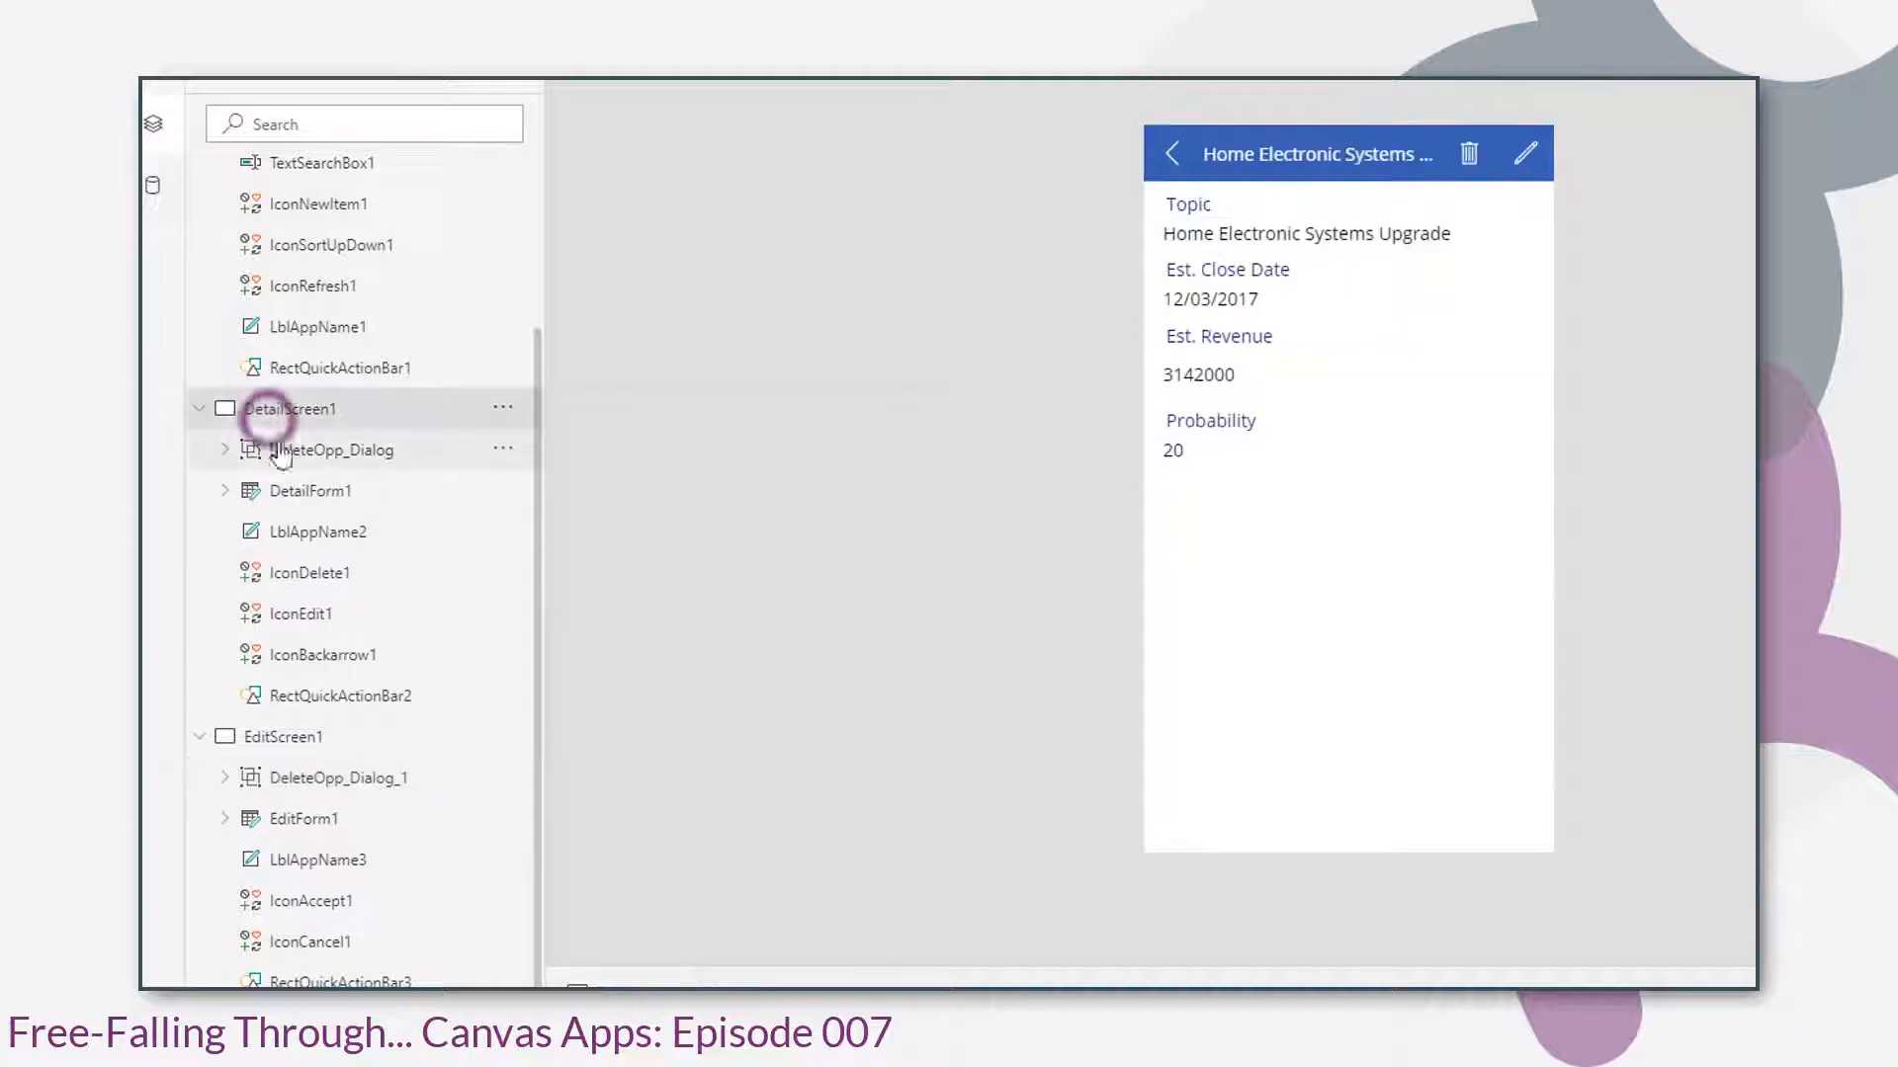
pyautogui.click(1468, 158)
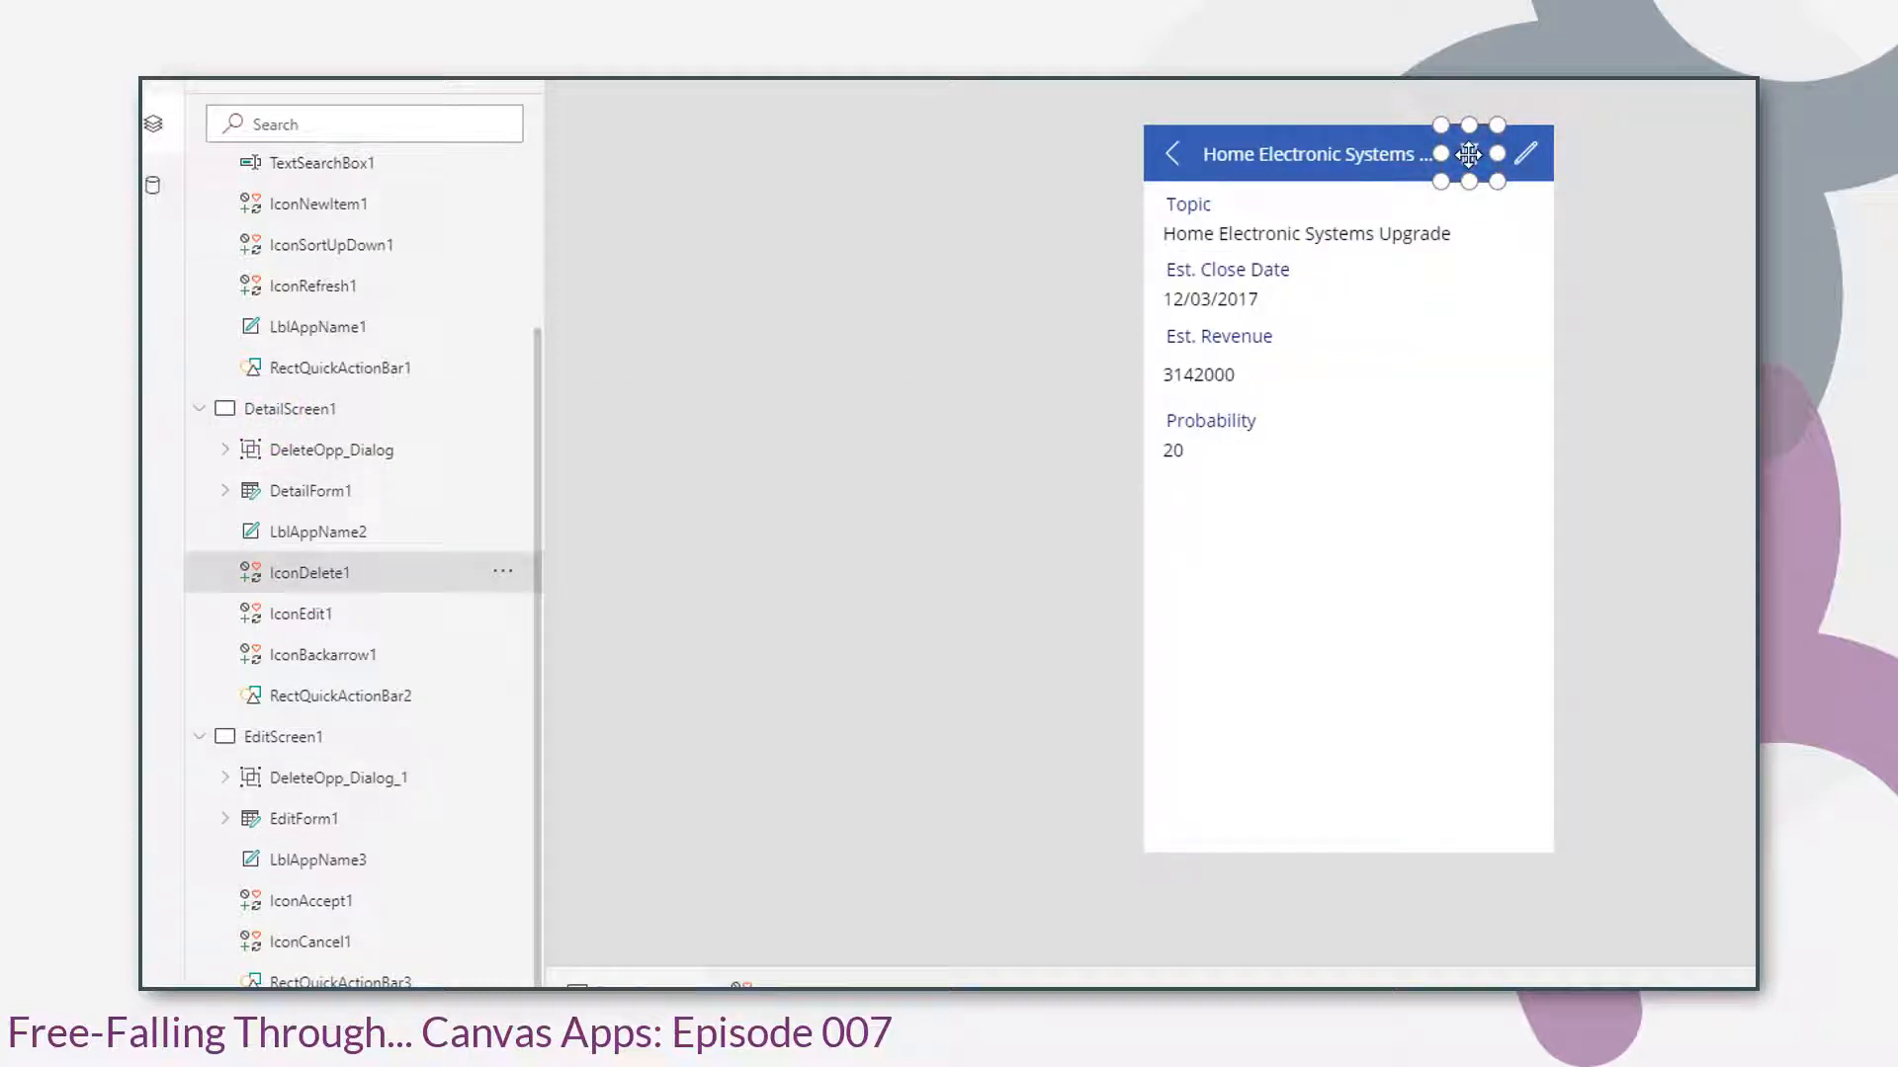
pyautogui.click(373, 750)
pyautogui.hotkey('ctrl', 'v')
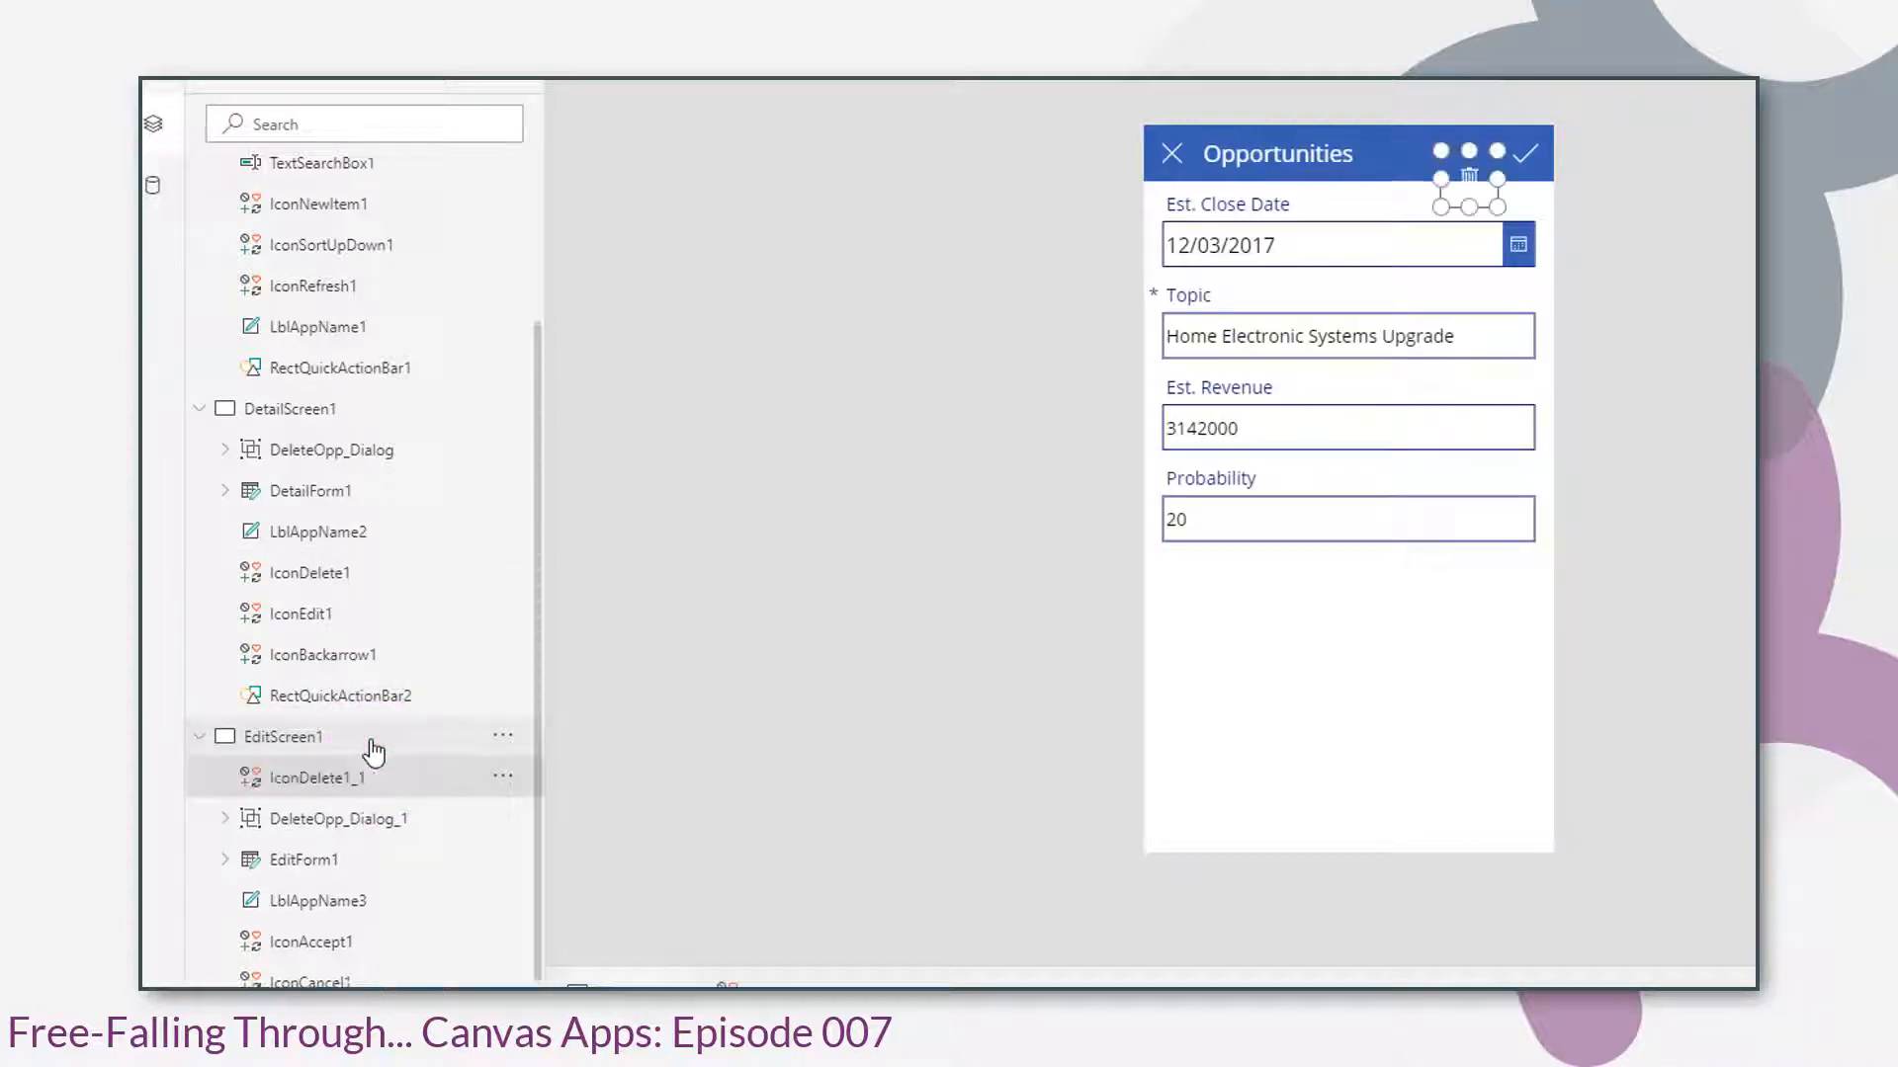
pyautogui.moveTo(1466, 191); pyautogui.dragTo(1472, 165)
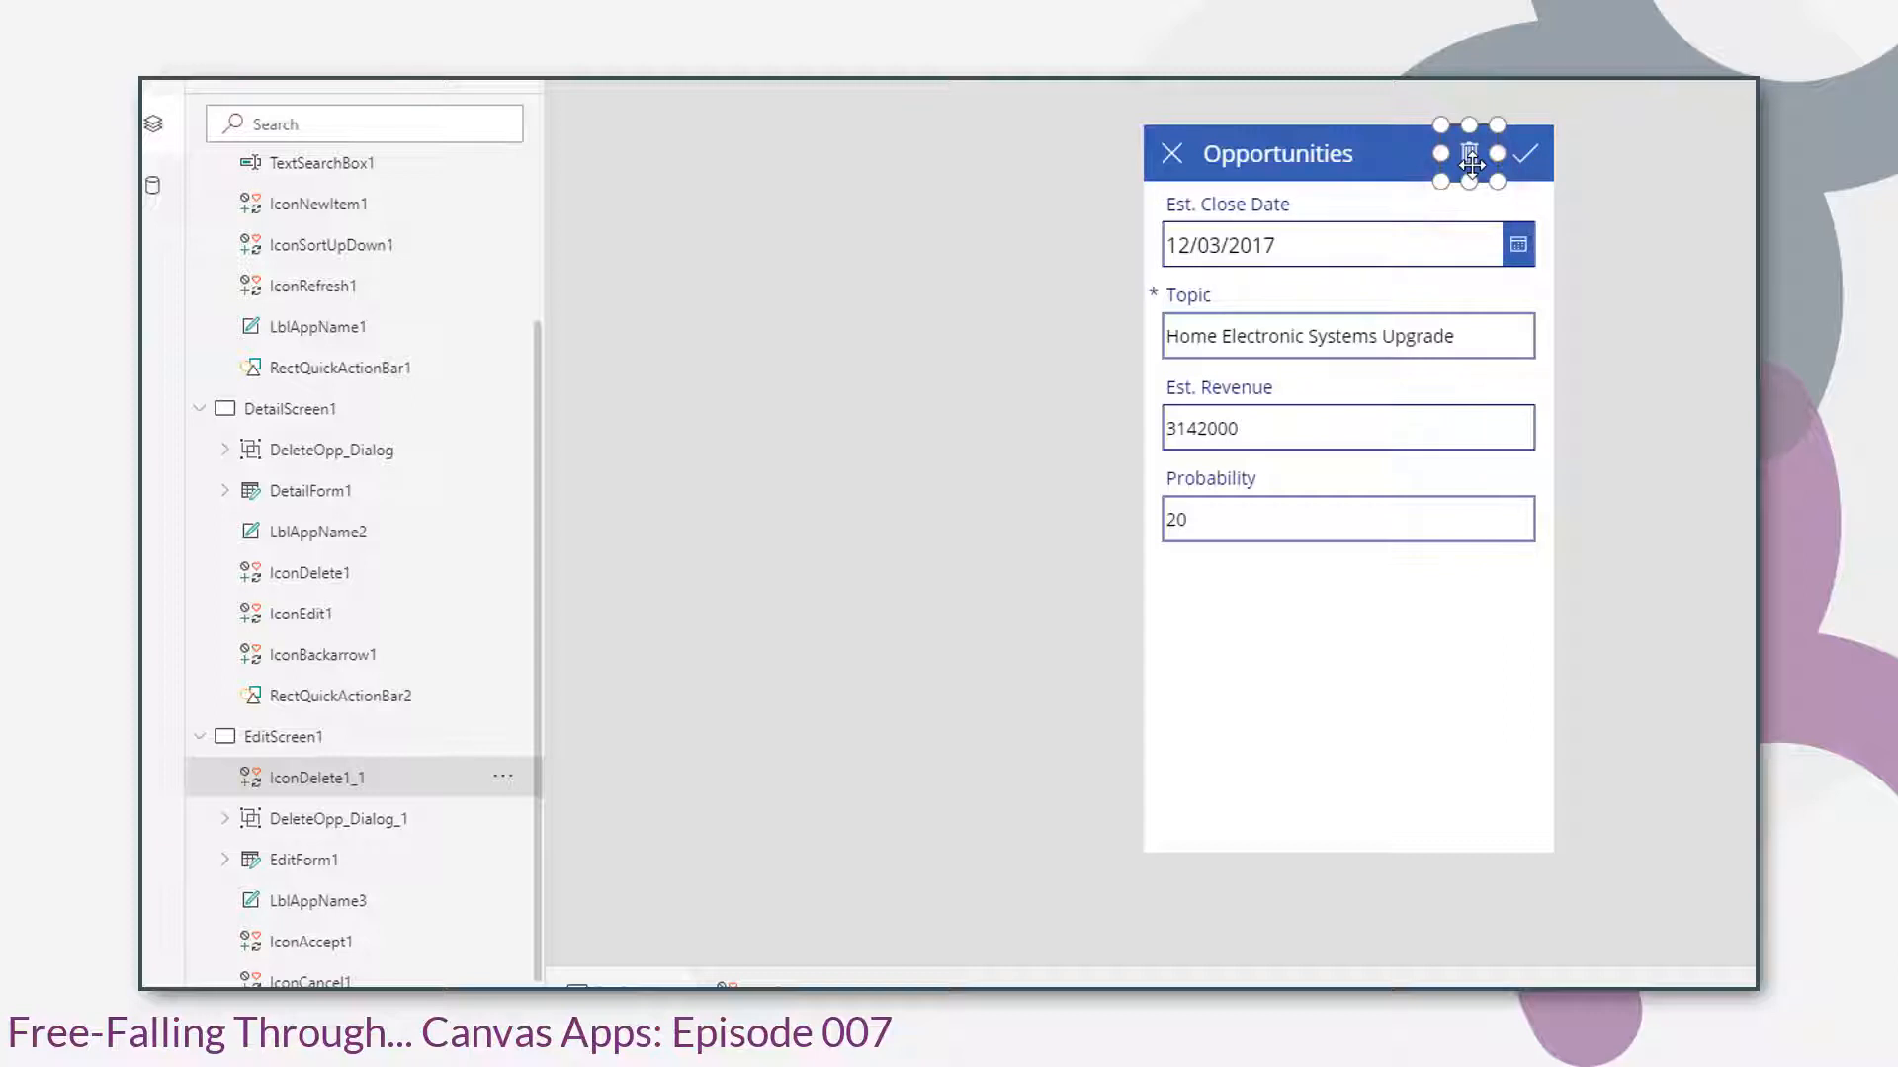
# - Copy the OnVisible formula of DetailScreen1
pyautogui.click(337, 413)
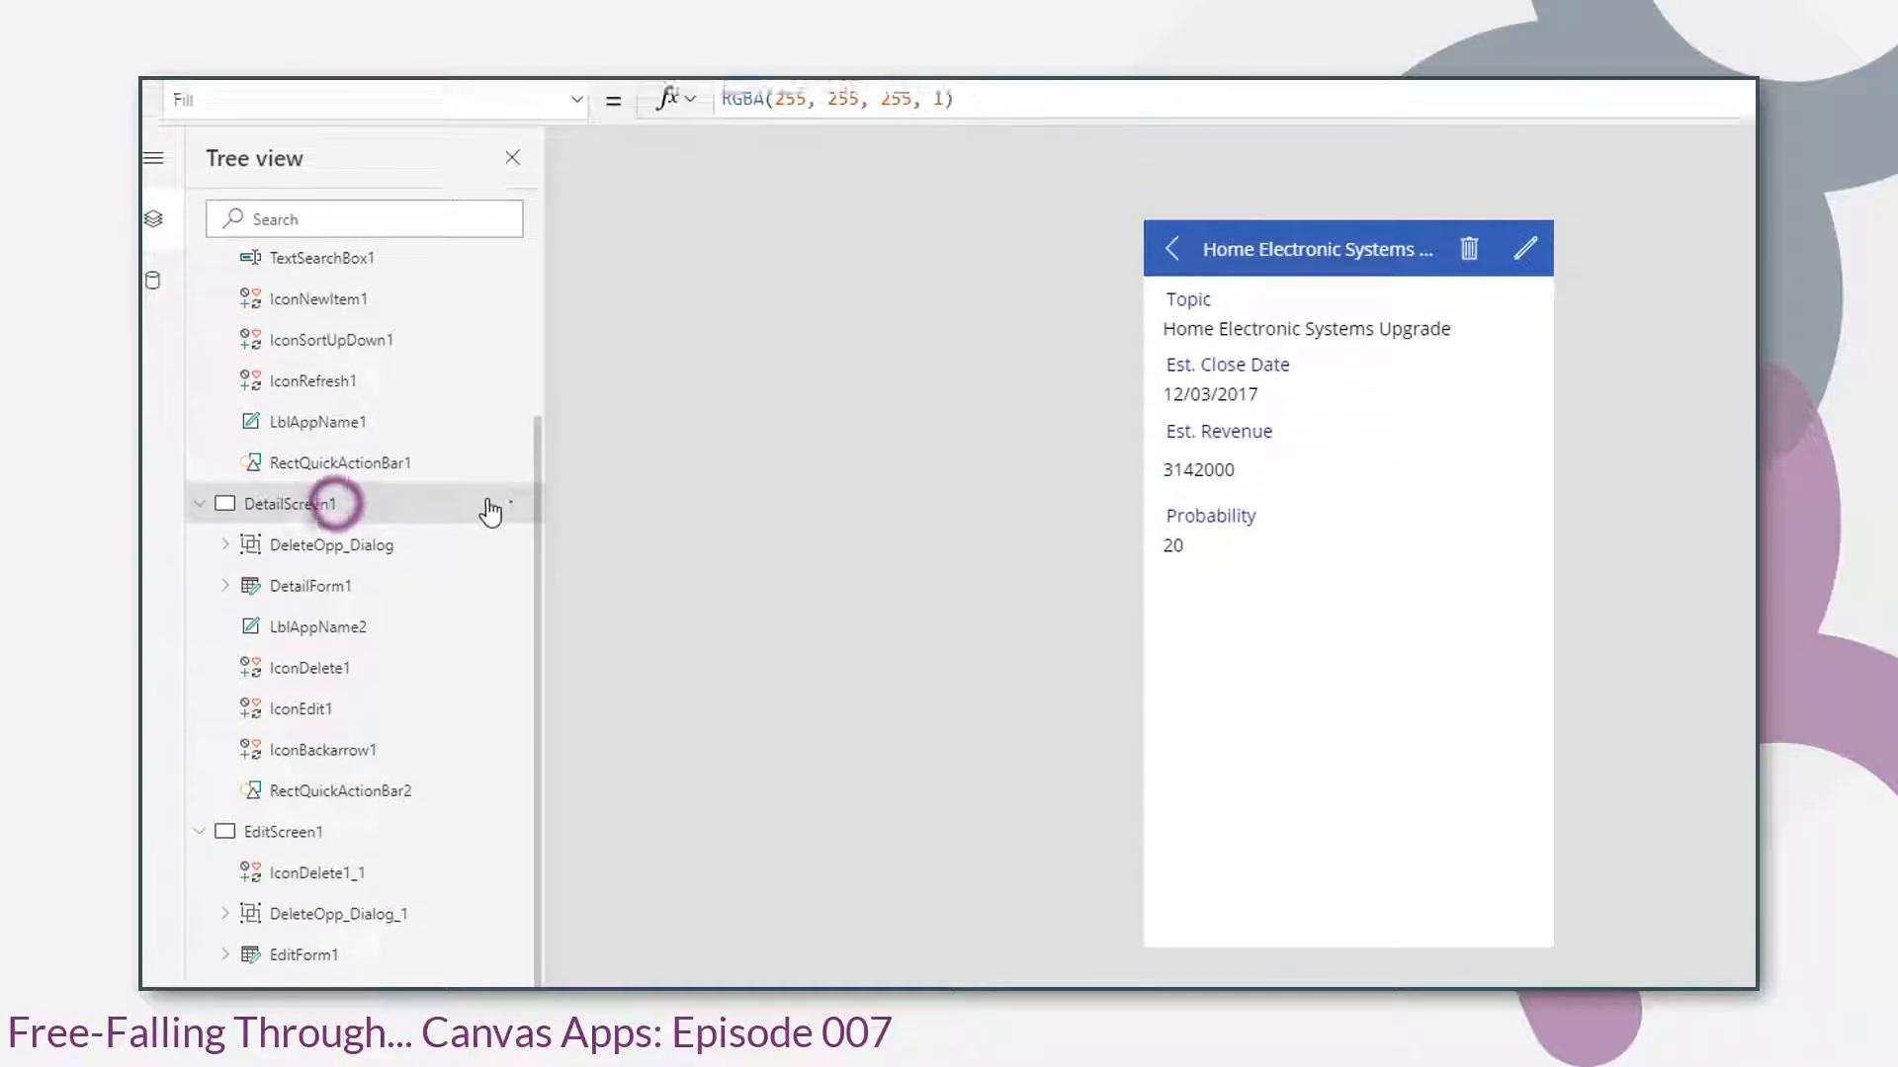
pyautogui.click(502, 407)
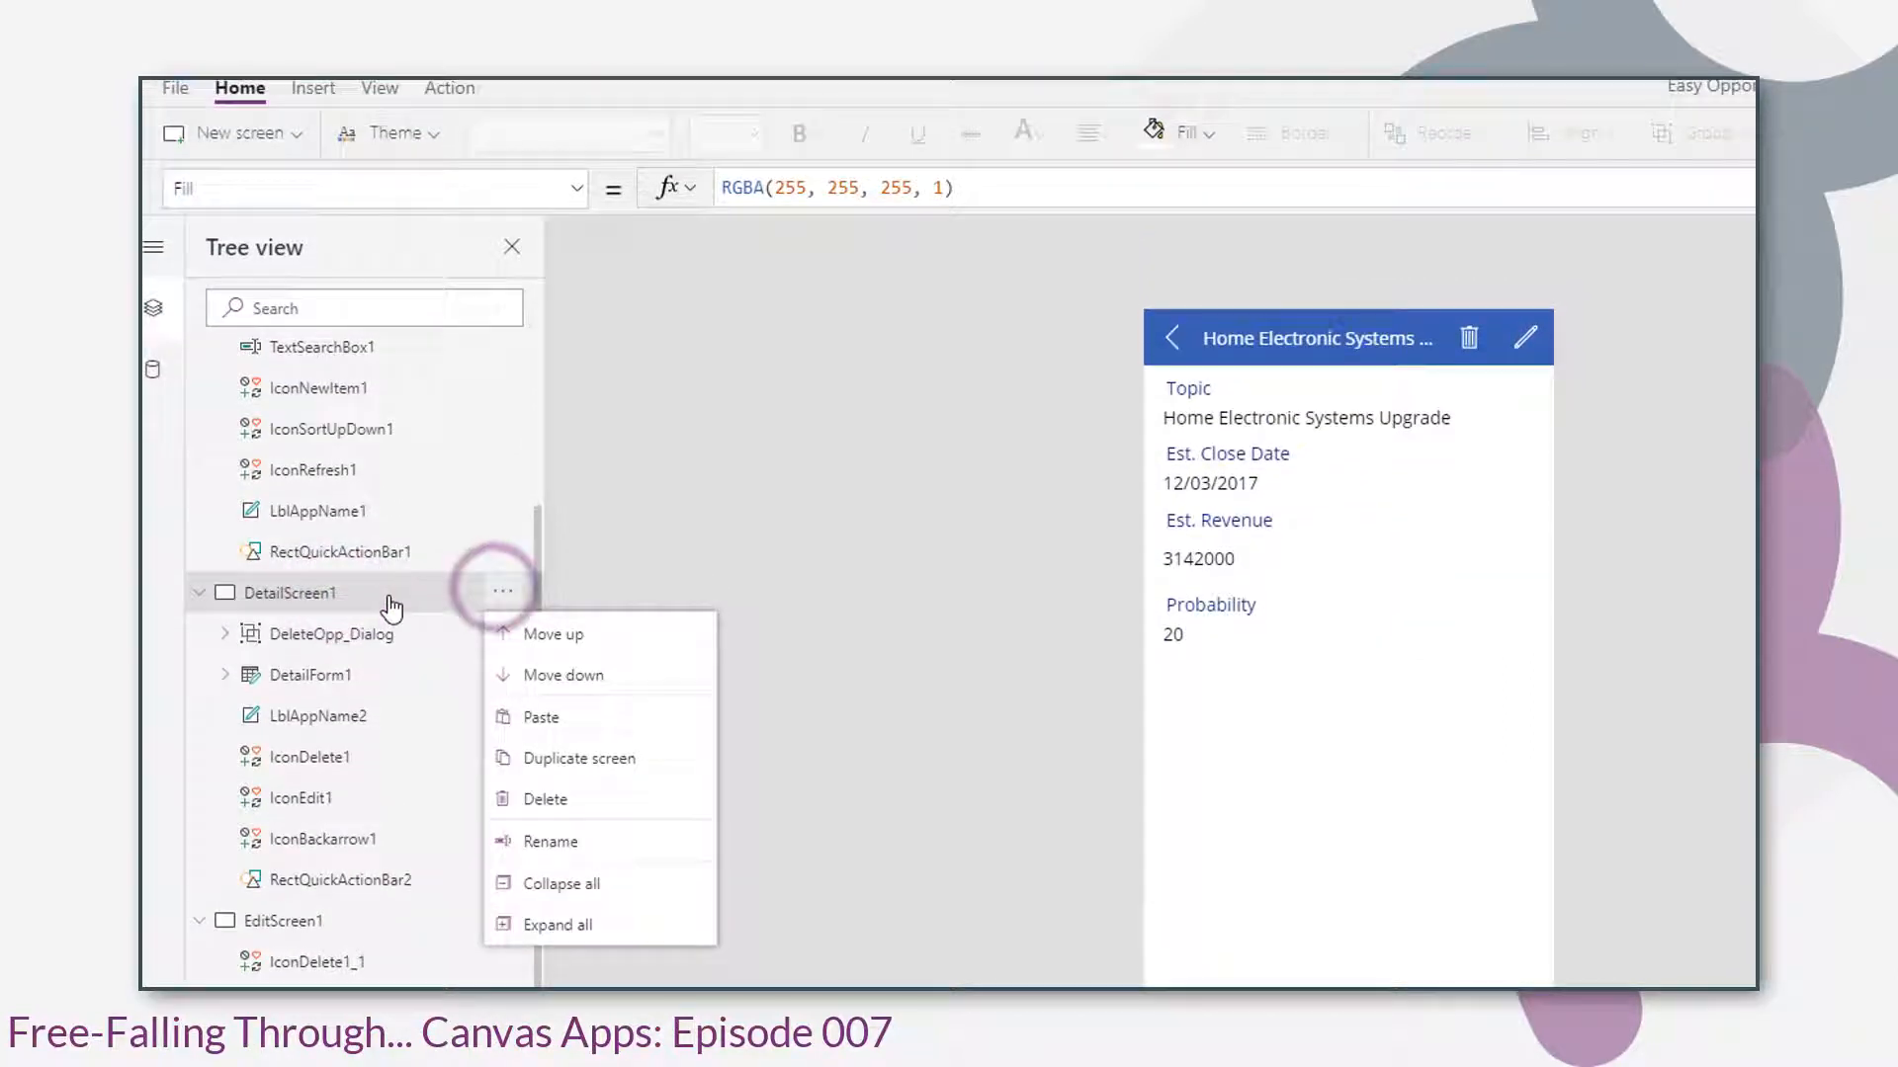
pyautogui.click(384, 591)
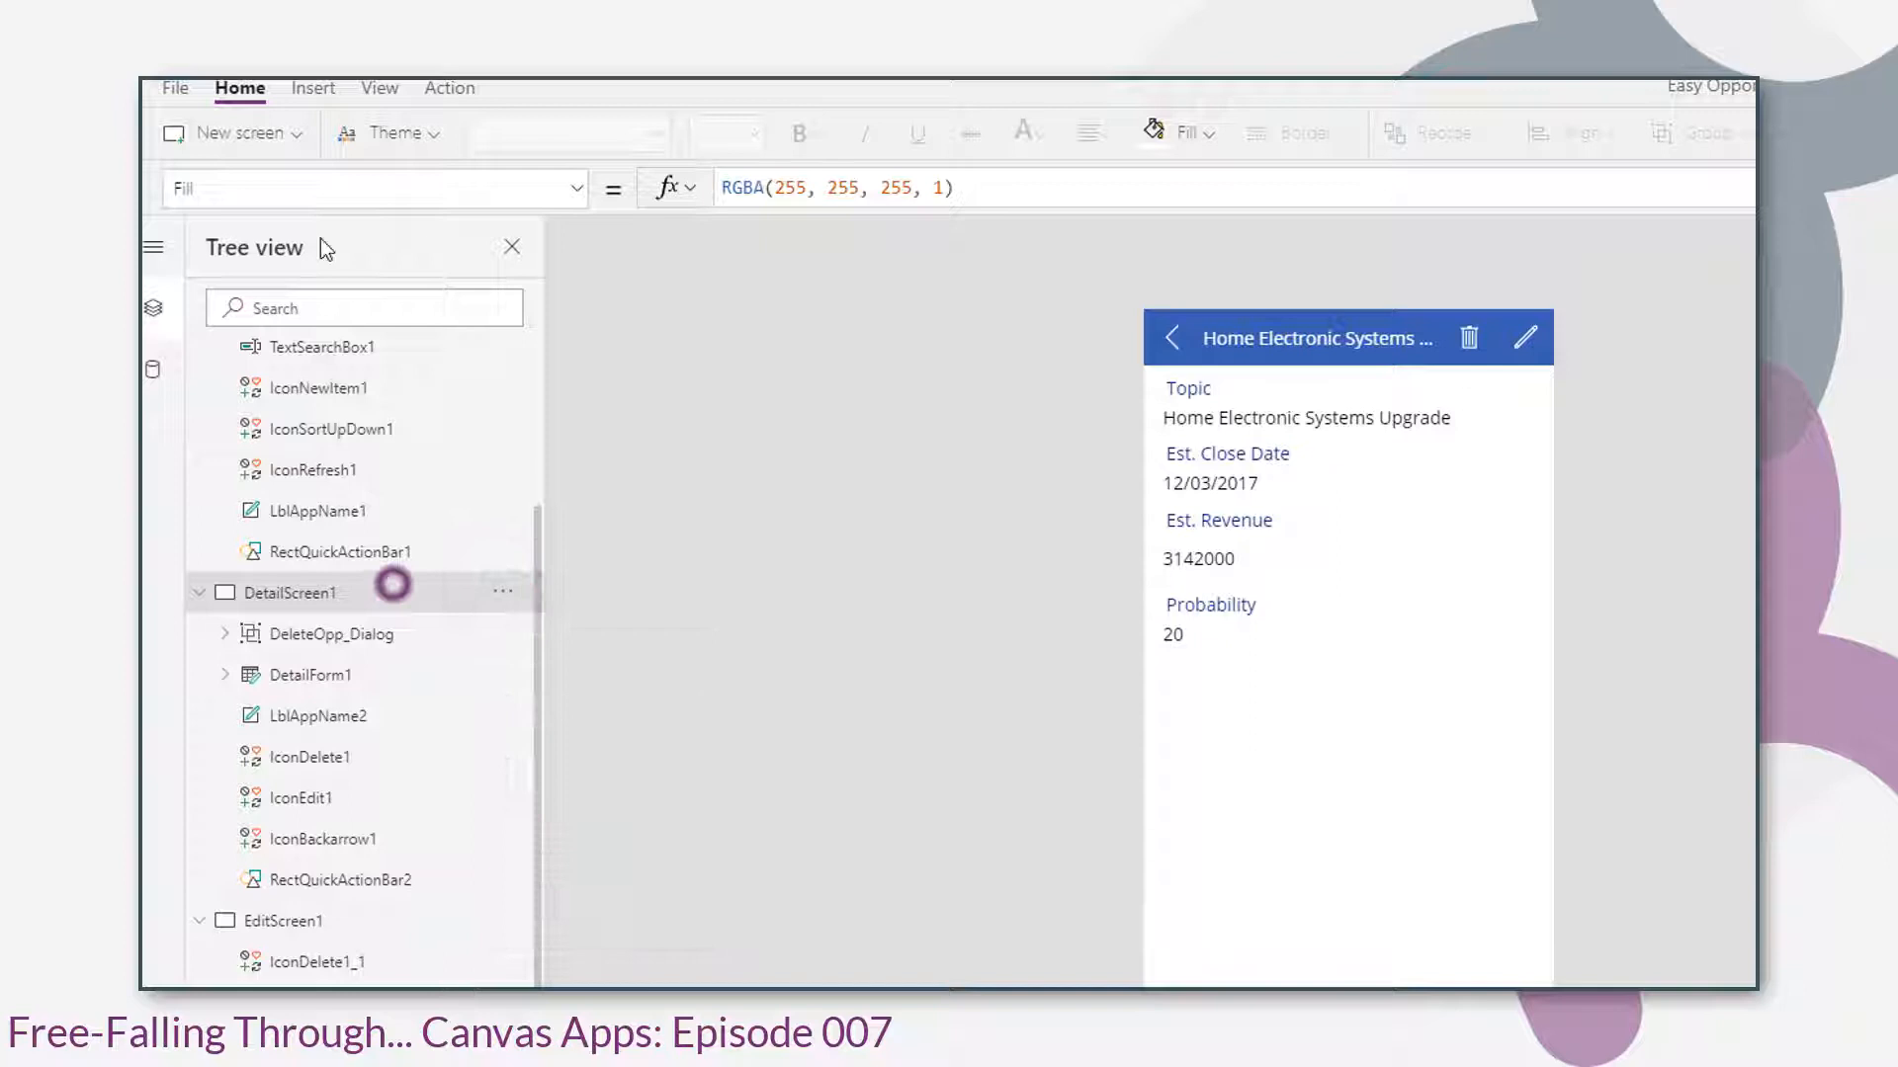
pyautogui.click(255, 191)
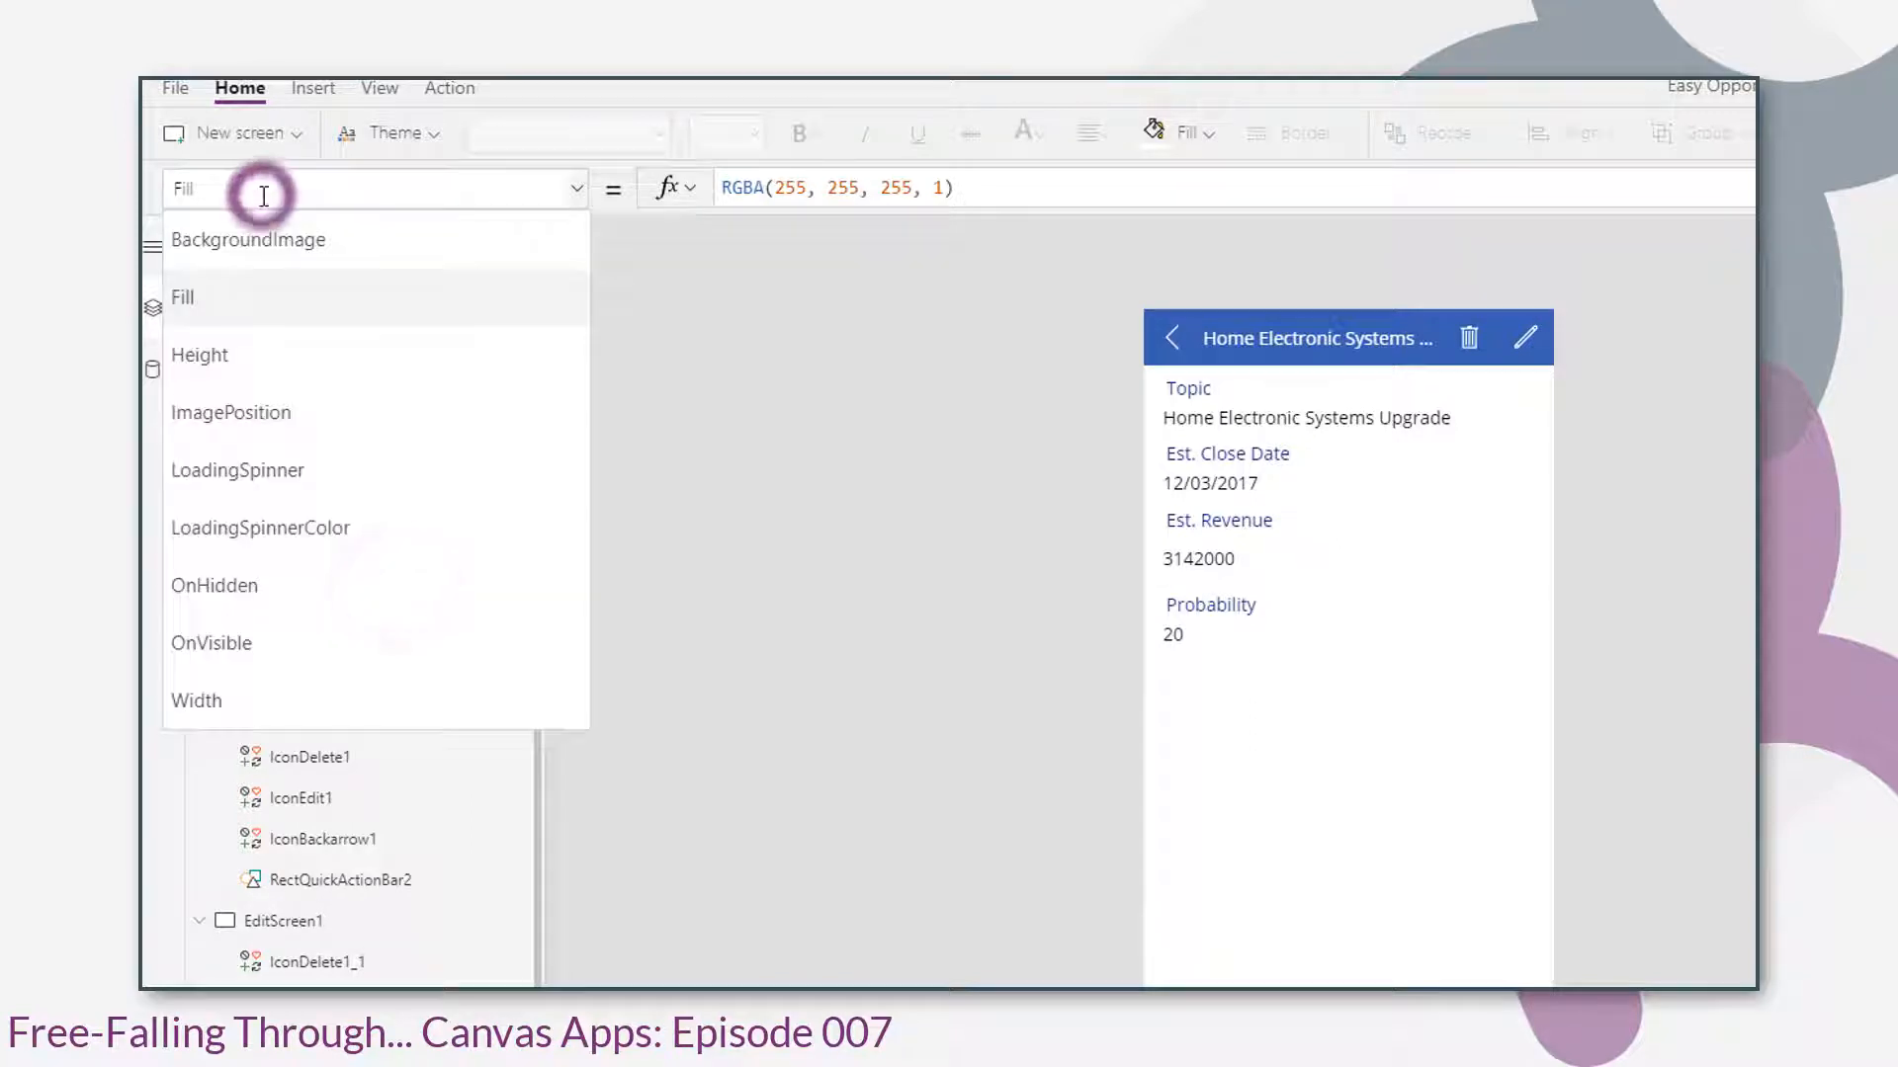
pyautogui.click(181, 186)
pyautogui.write('On')
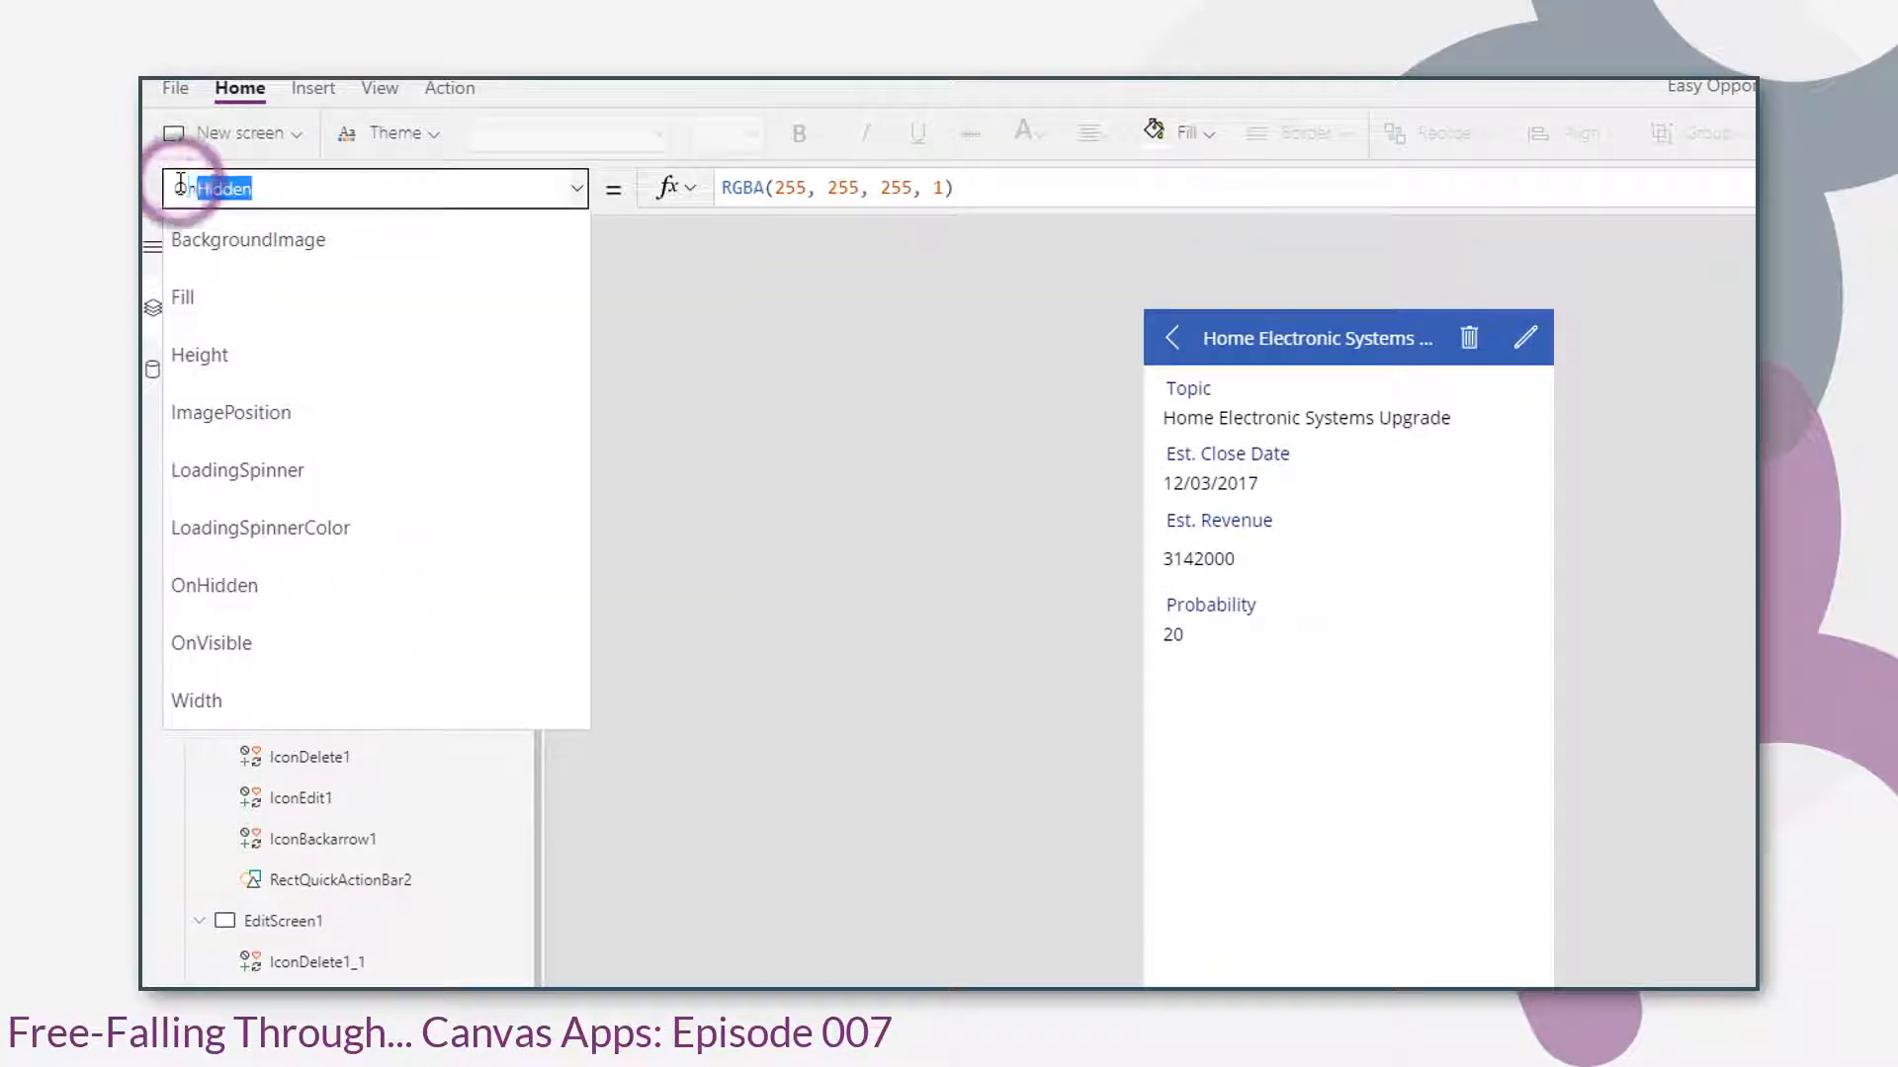
pyautogui.write('Visibl')
pyautogui.press('Return')
pyautogui.moveTo(1145, 184); pyautogui.dragTo(774, 183)
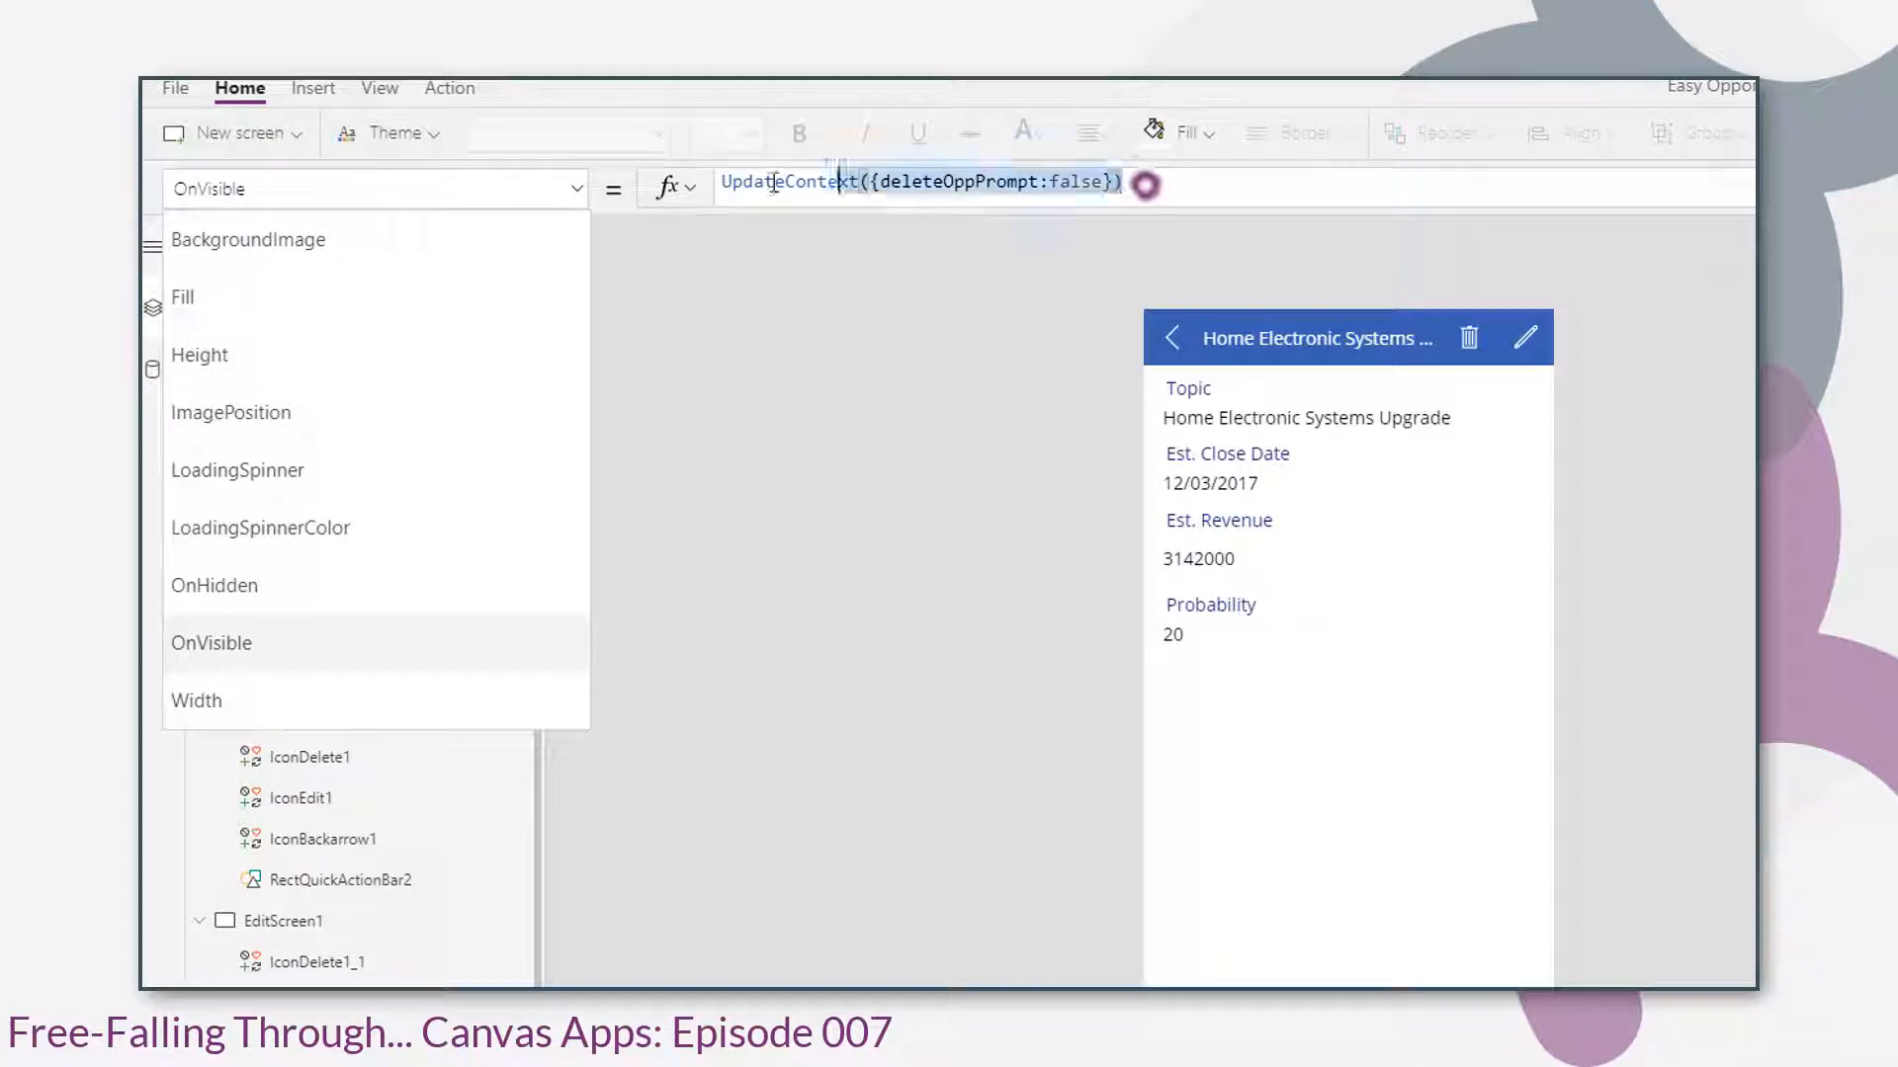
pyautogui.doubleClick(861, 181)
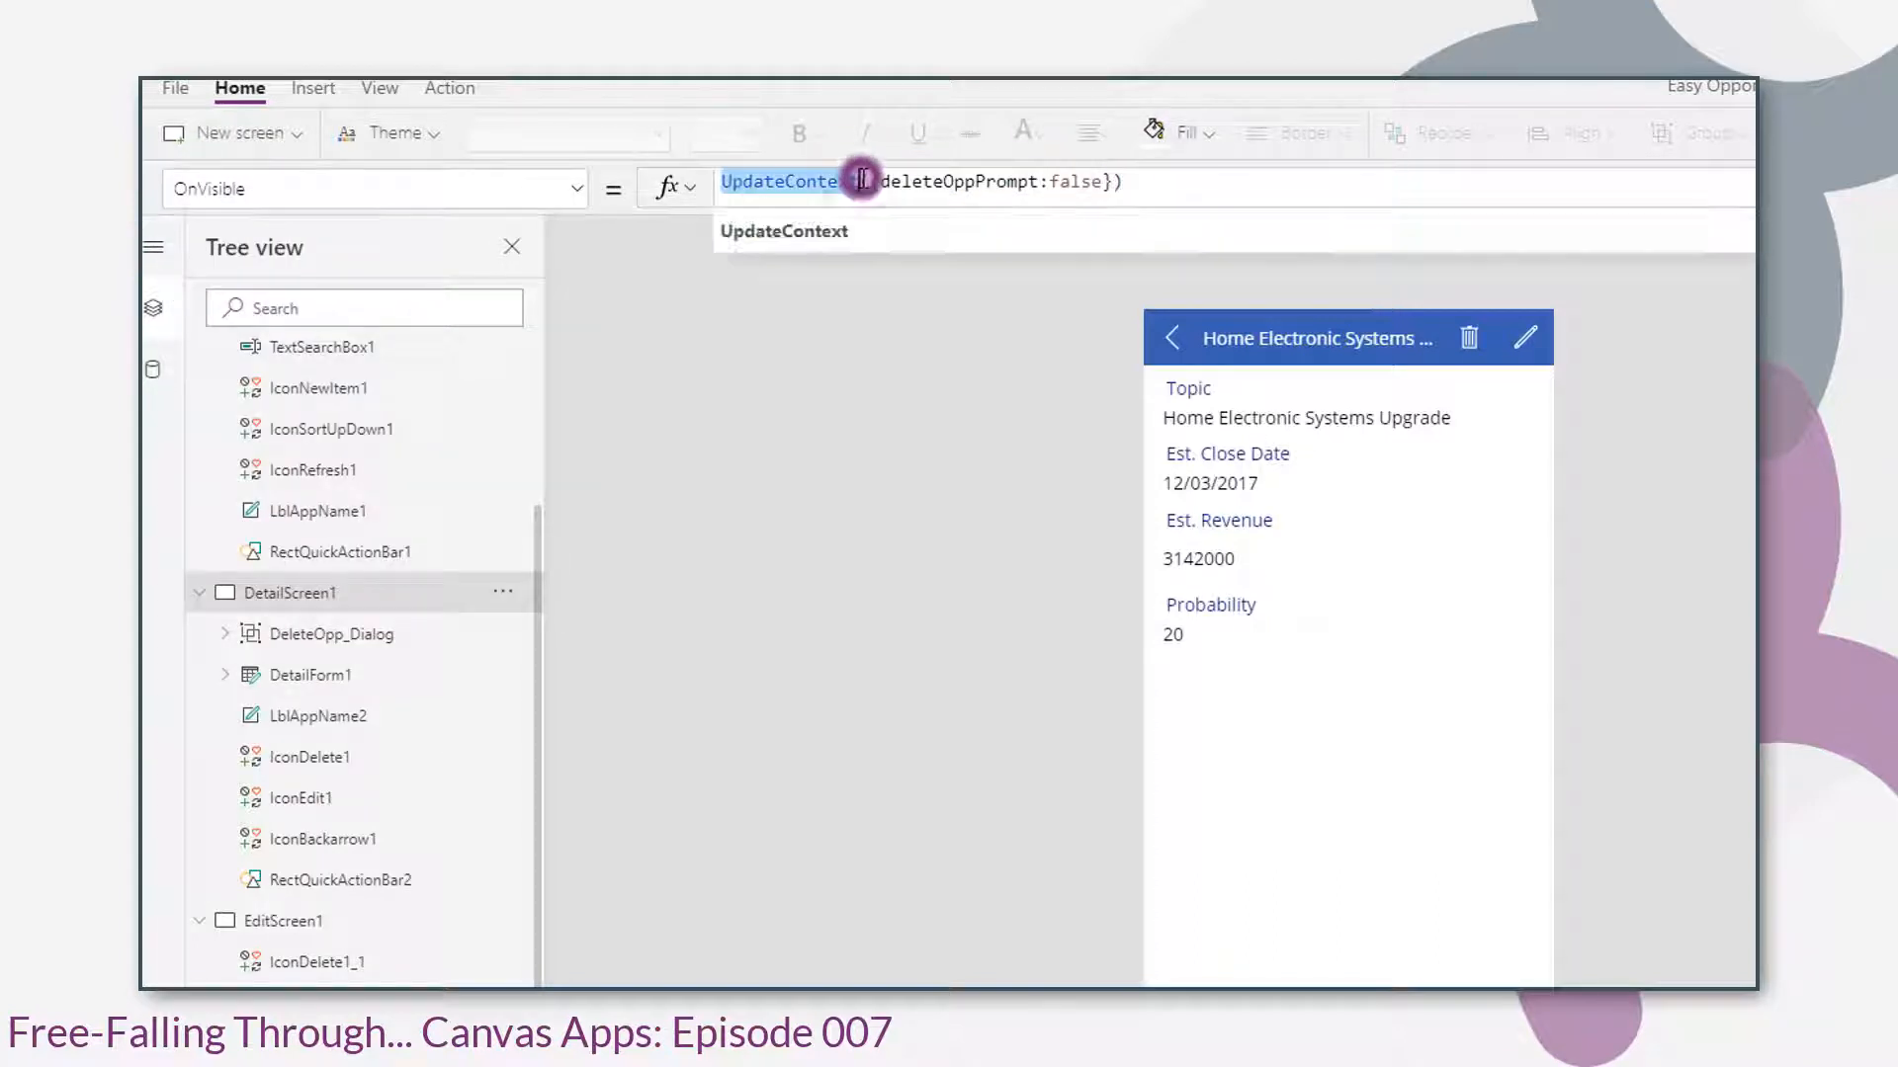
# - Set the OnVisible property of EditScreen1 to UpdateContext({deleteOppPrompt:false})
pyautogui.click(292, 920)
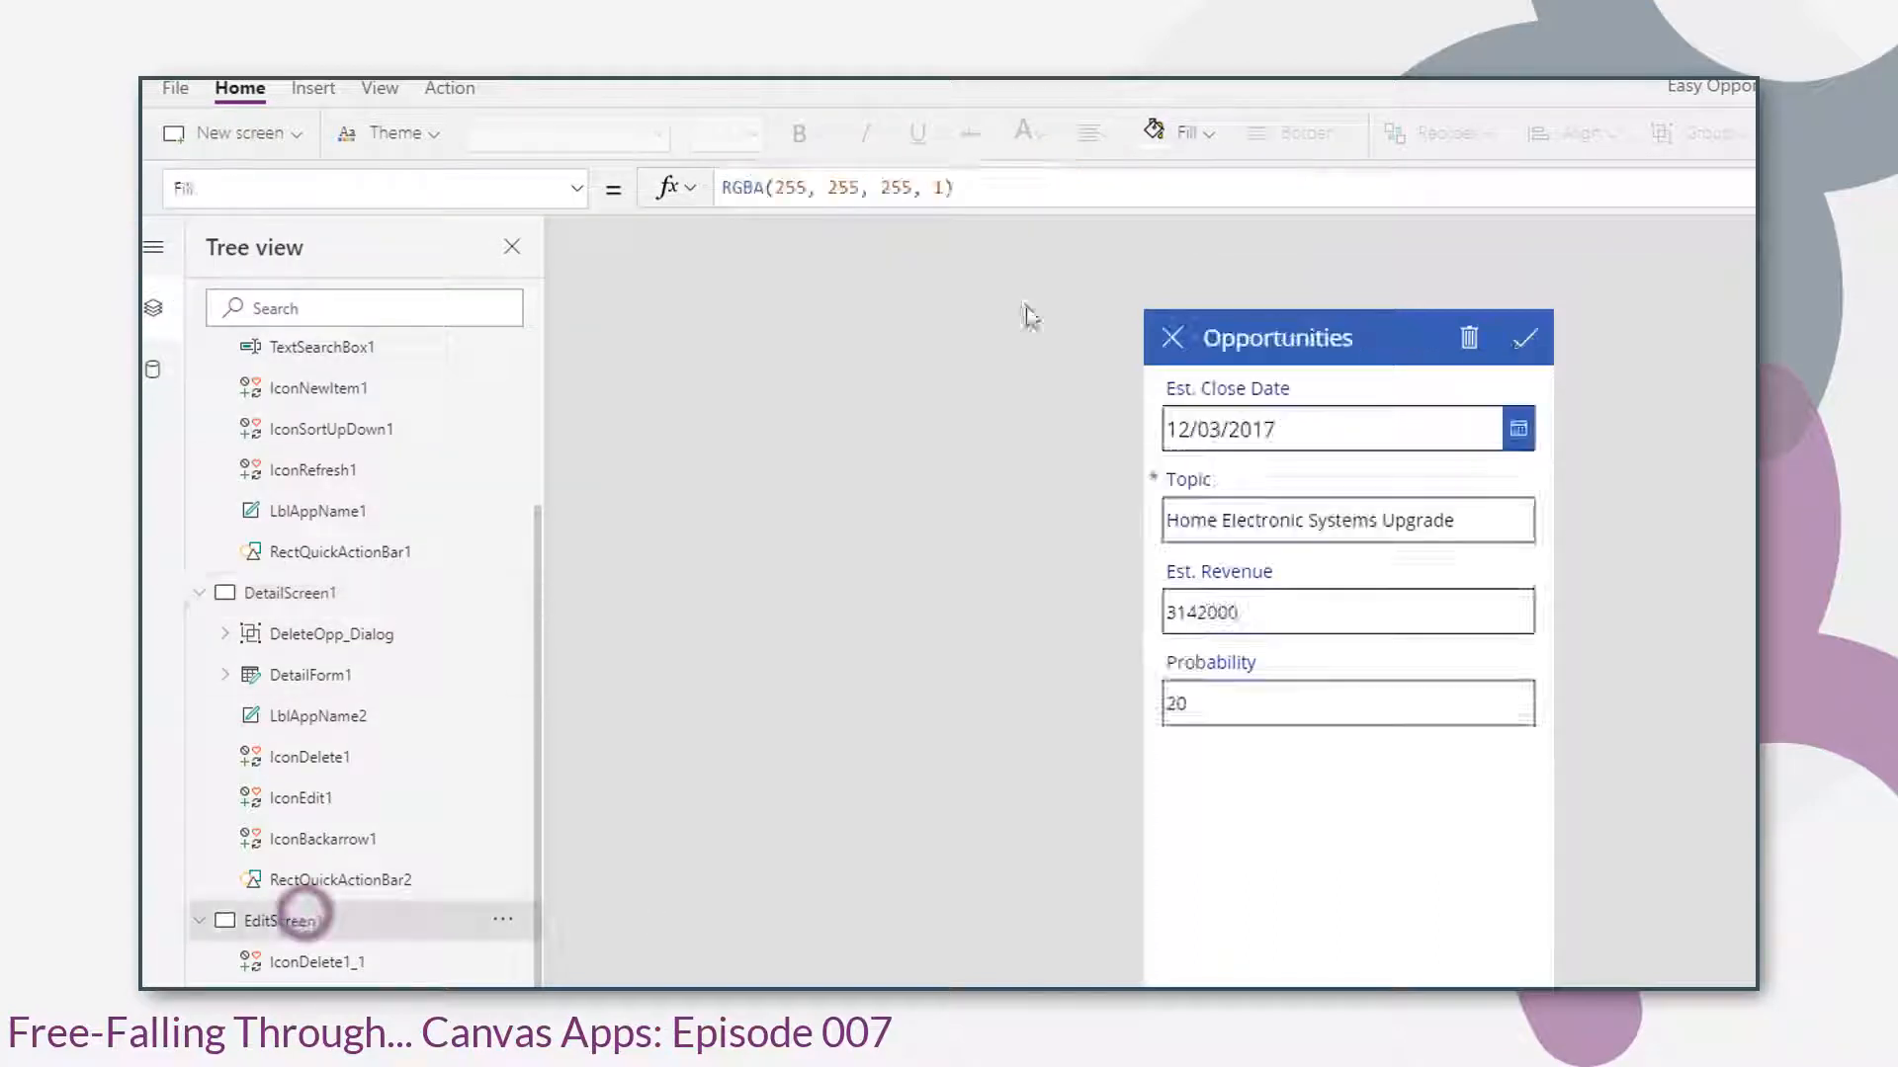
pyautogui.click(346, 186)
pyautogui.write('OnVisible')
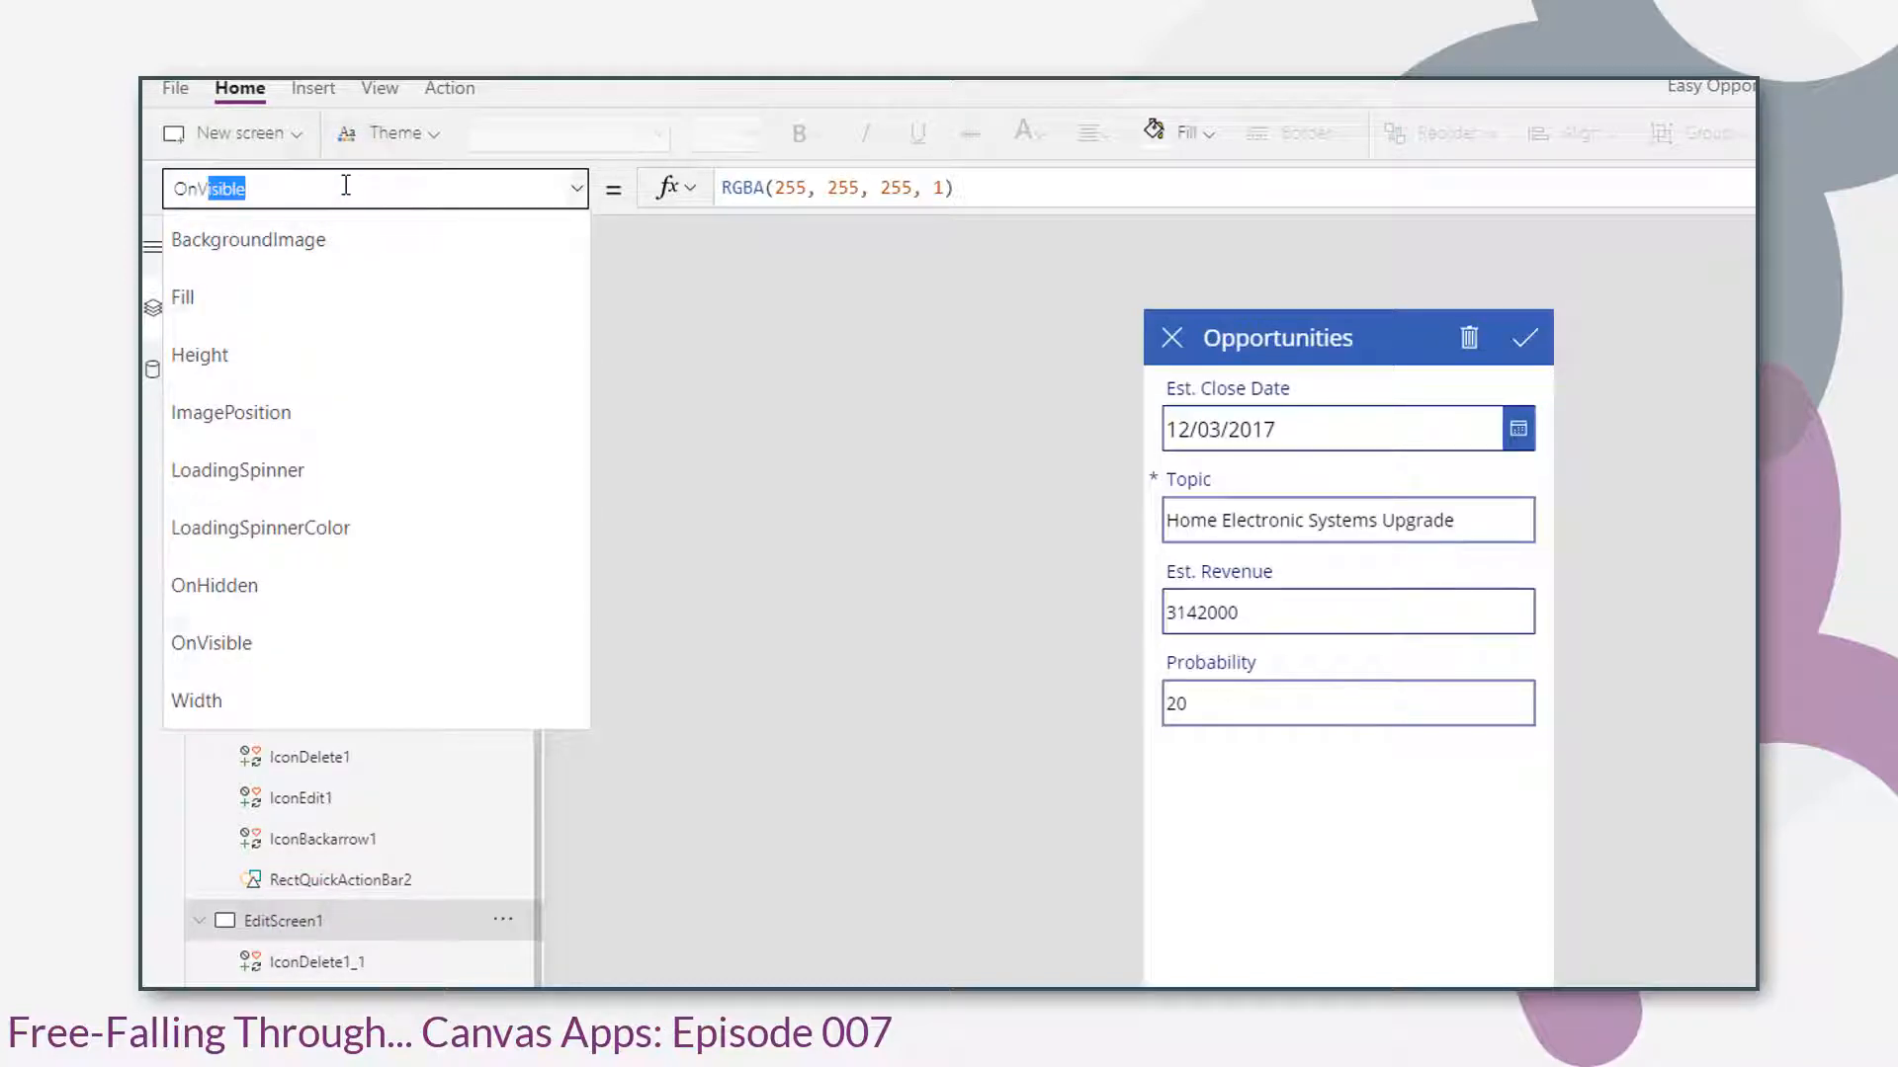
pyautogui.press('Return')
pyautogui.click(900, 195)
pyautogui.write('UpdateContext({deleteOppPrompt:false})')
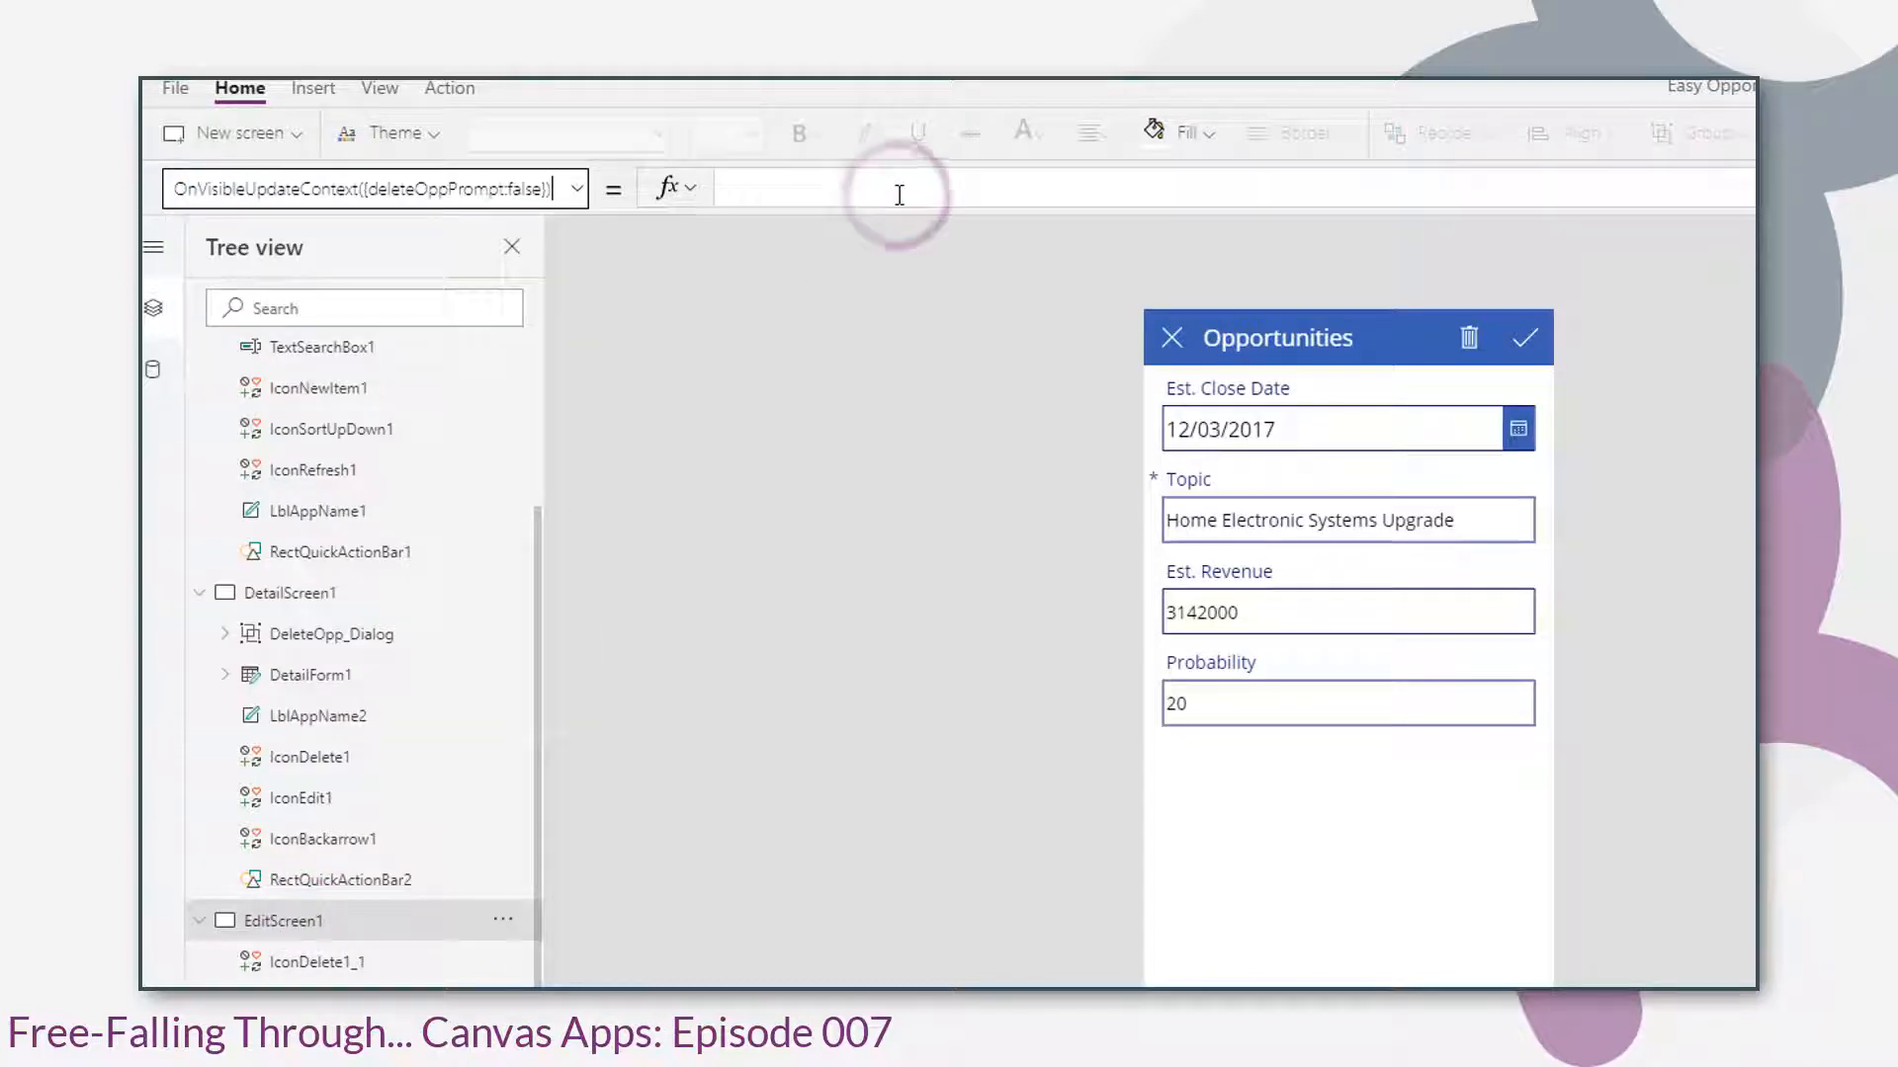
pyautogui.hotkey('ctrl', 'z')
pyautogui.click(892, 195)
pyautogui.write('UpdateContext({deleteOppPrompt:false})')
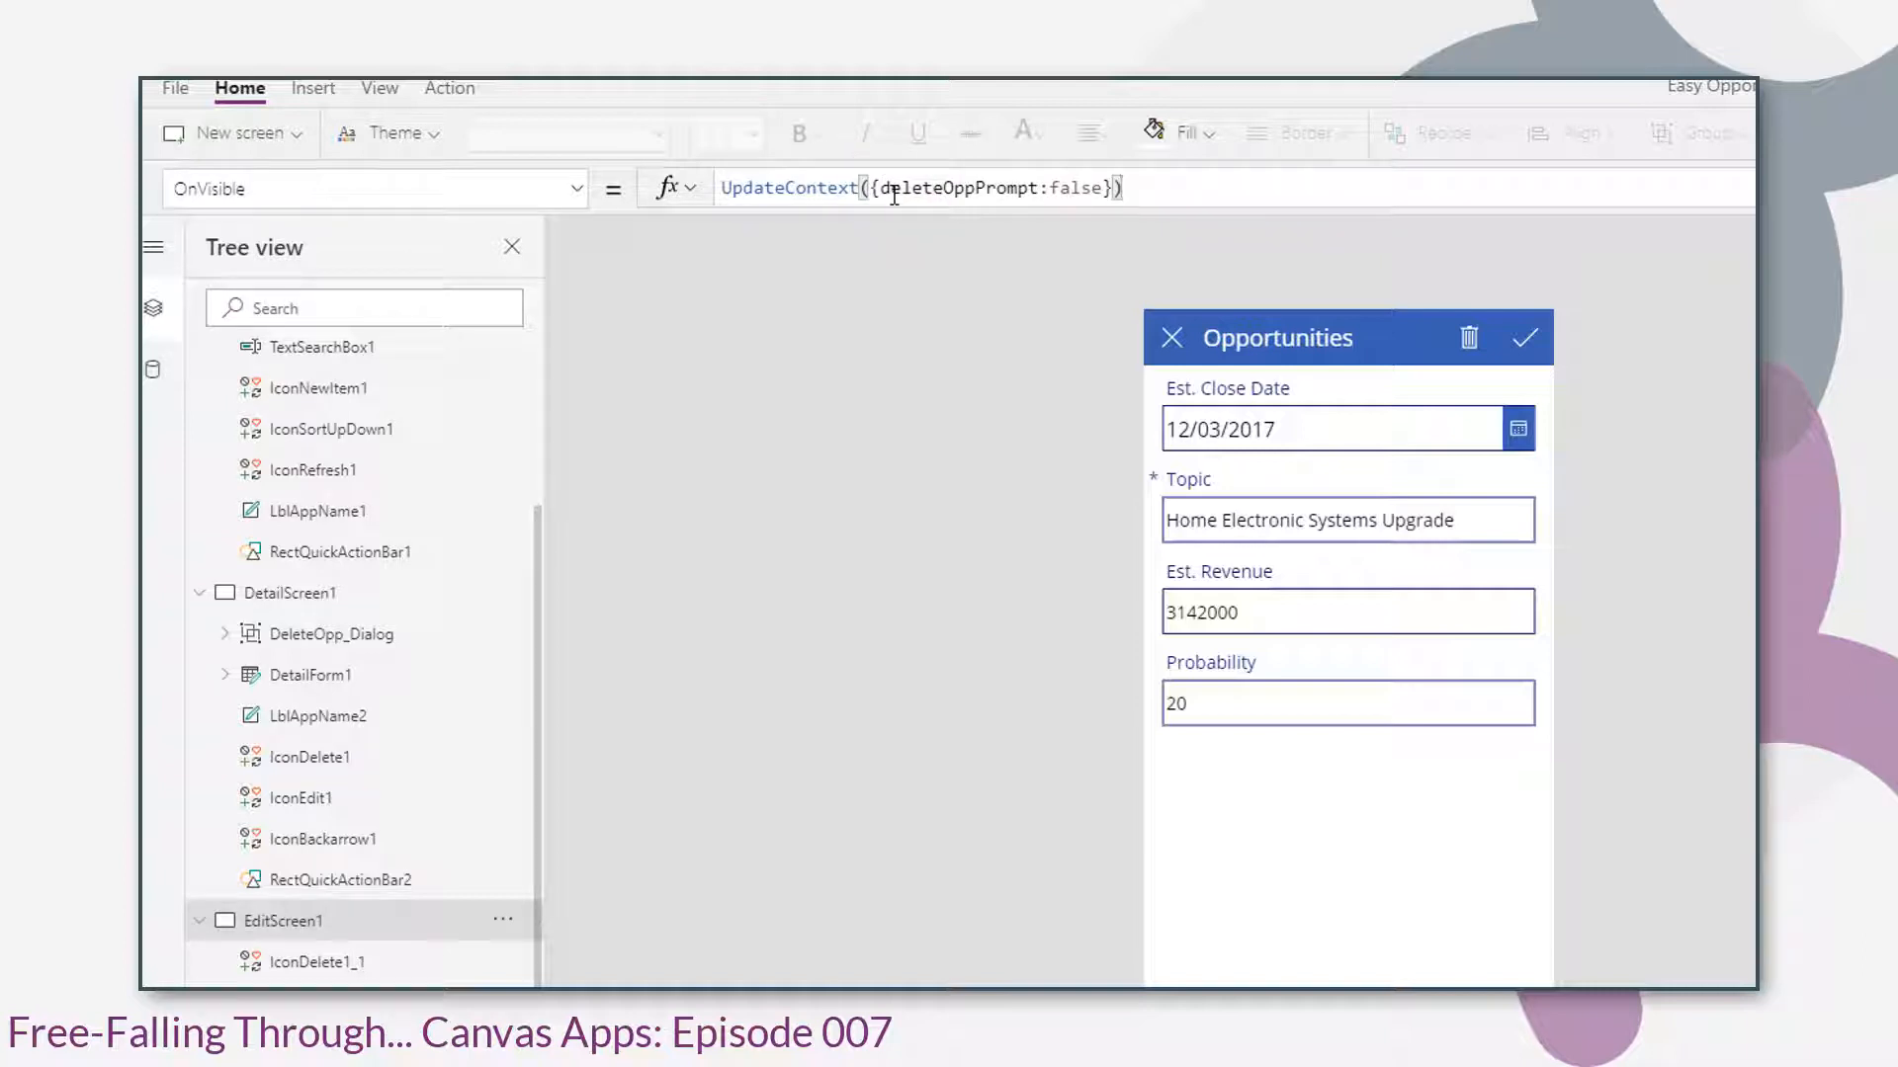
# - Delete DetailScreen1 from the app
pyautogui.click(409, 593)
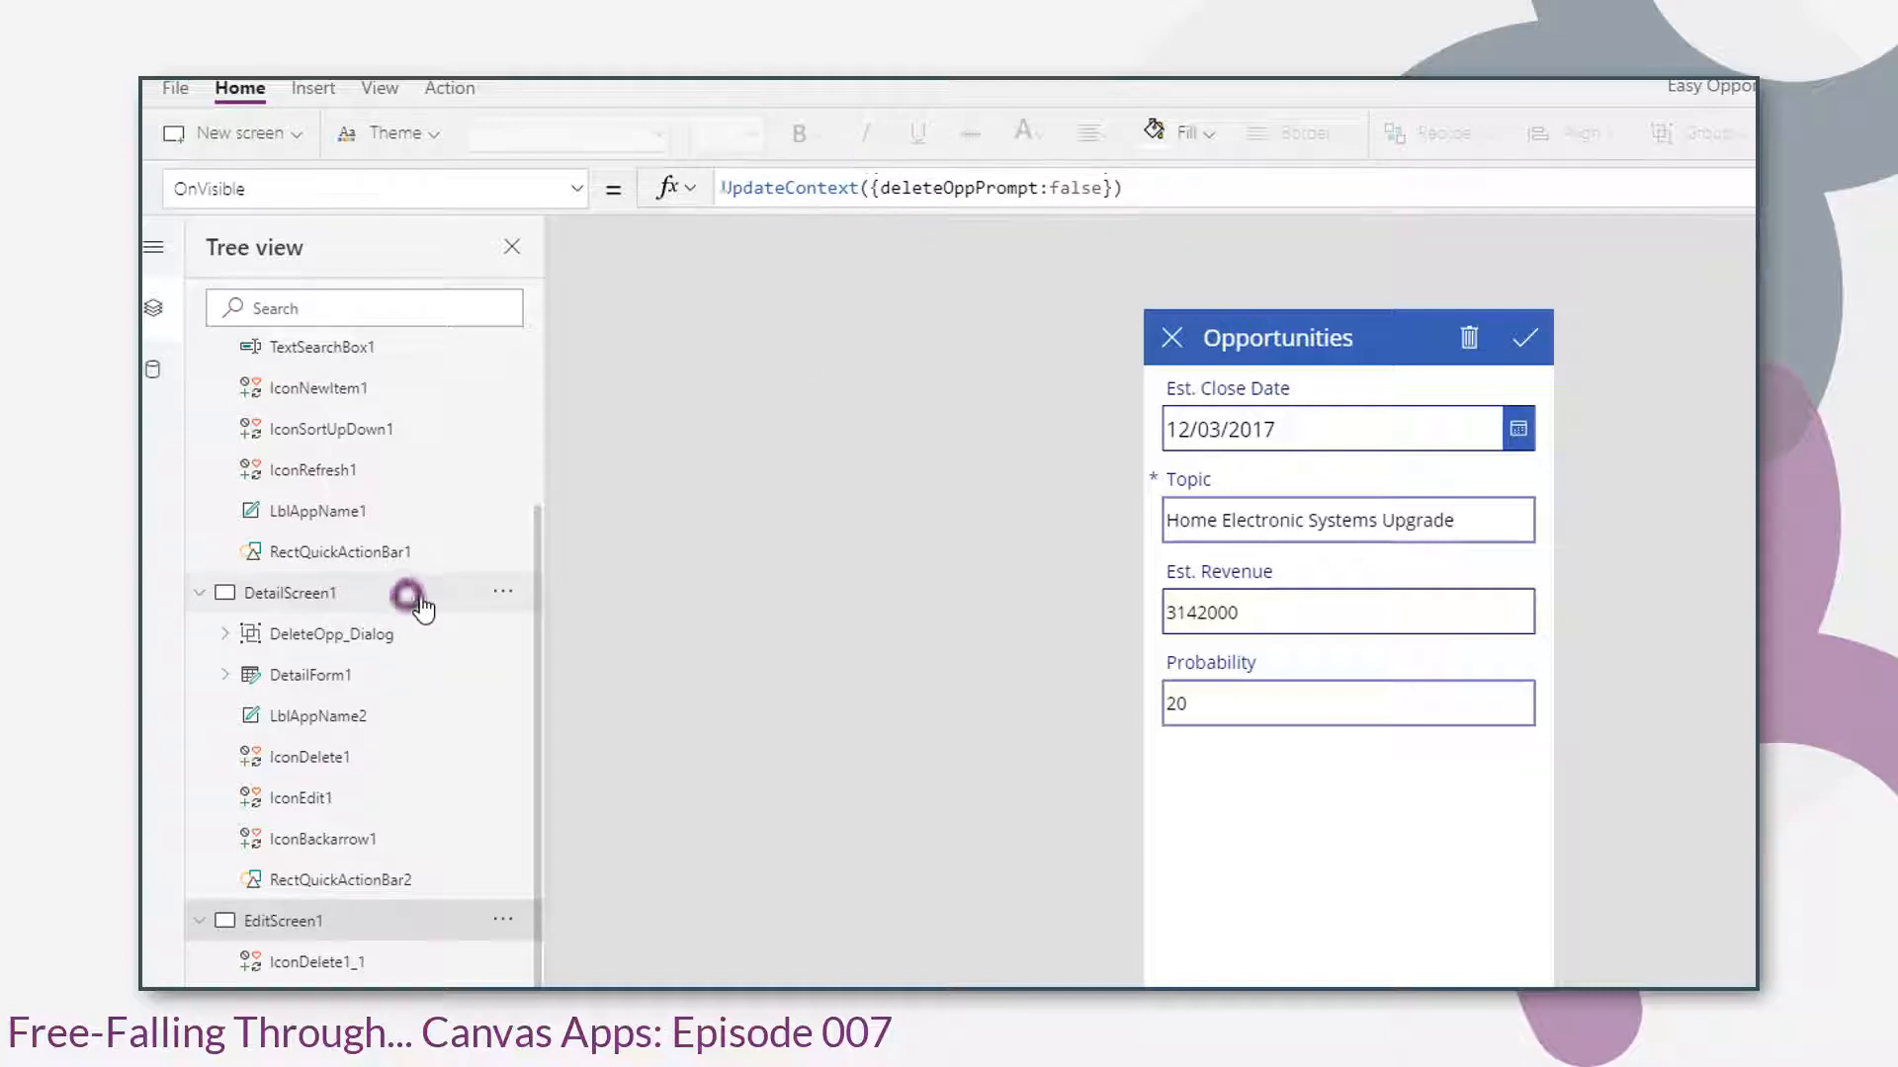
pyautogui.click(503, 593)
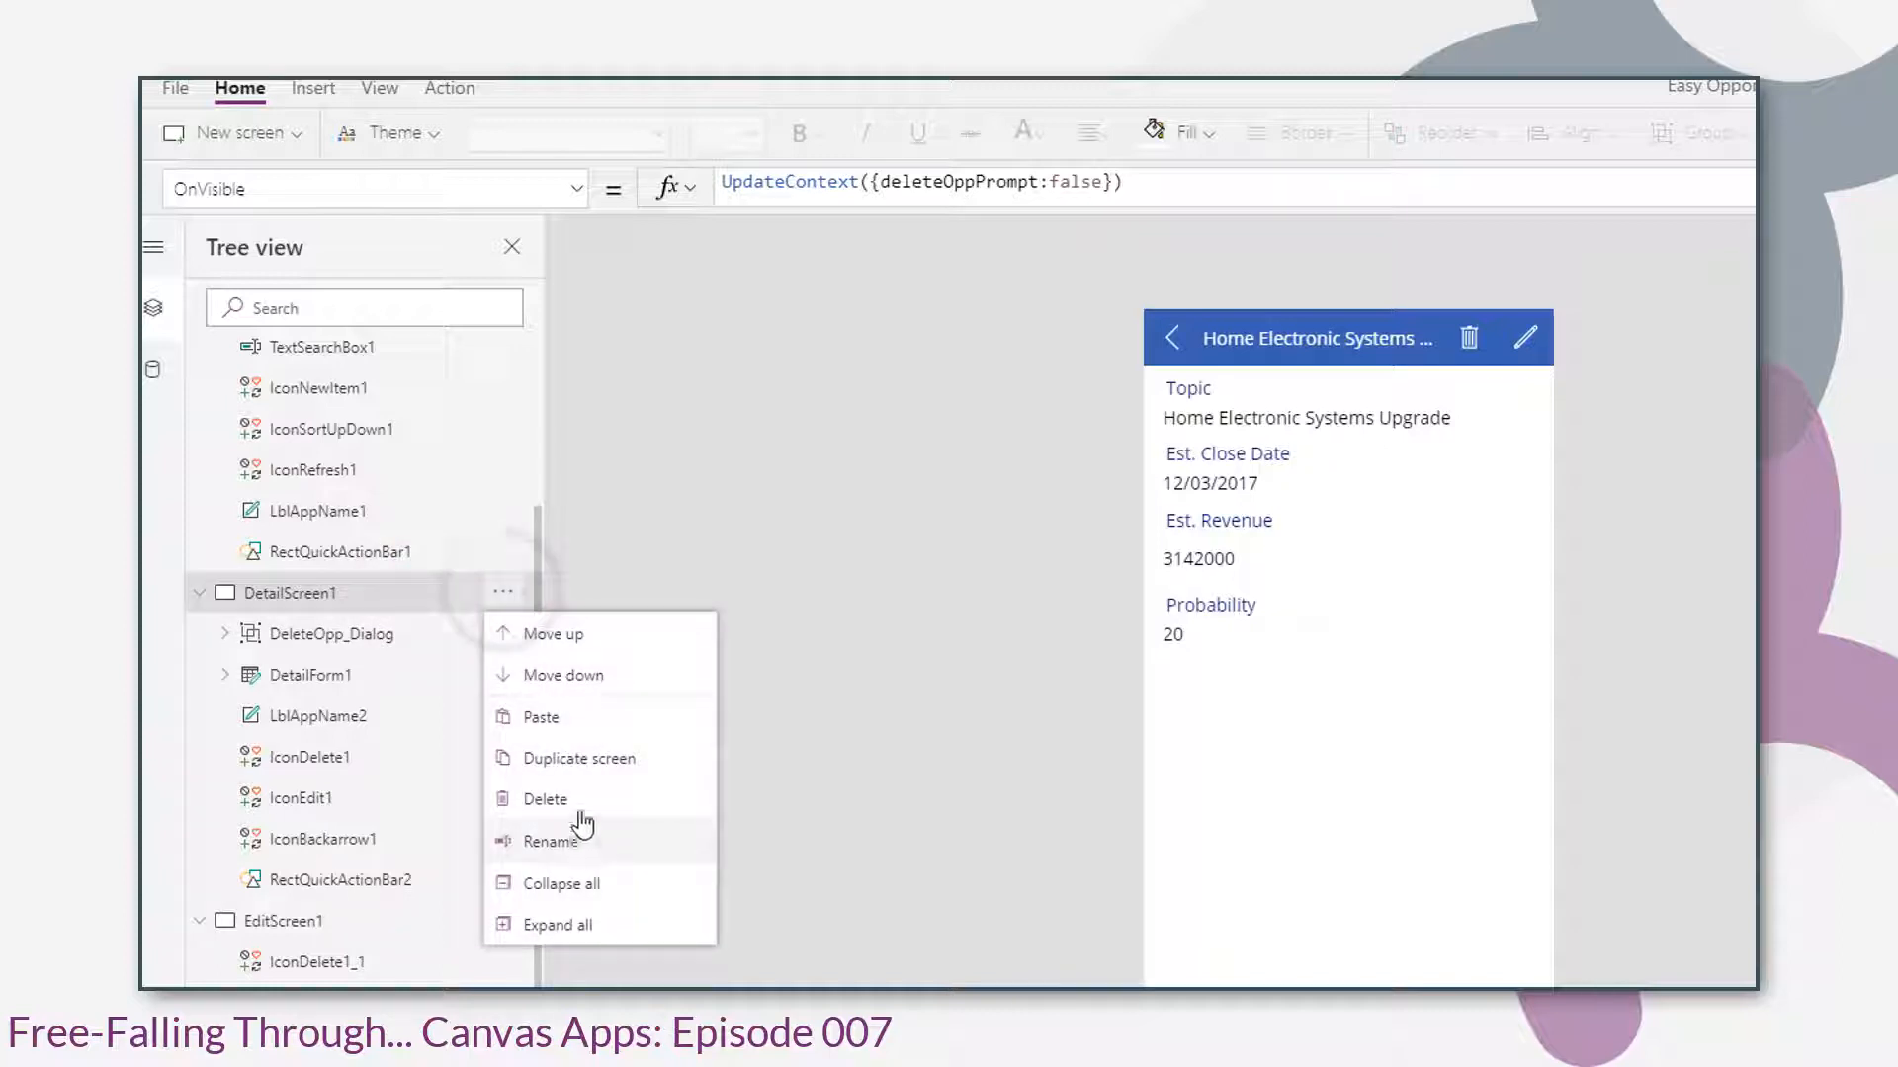
pyautogui.click(565, 803)
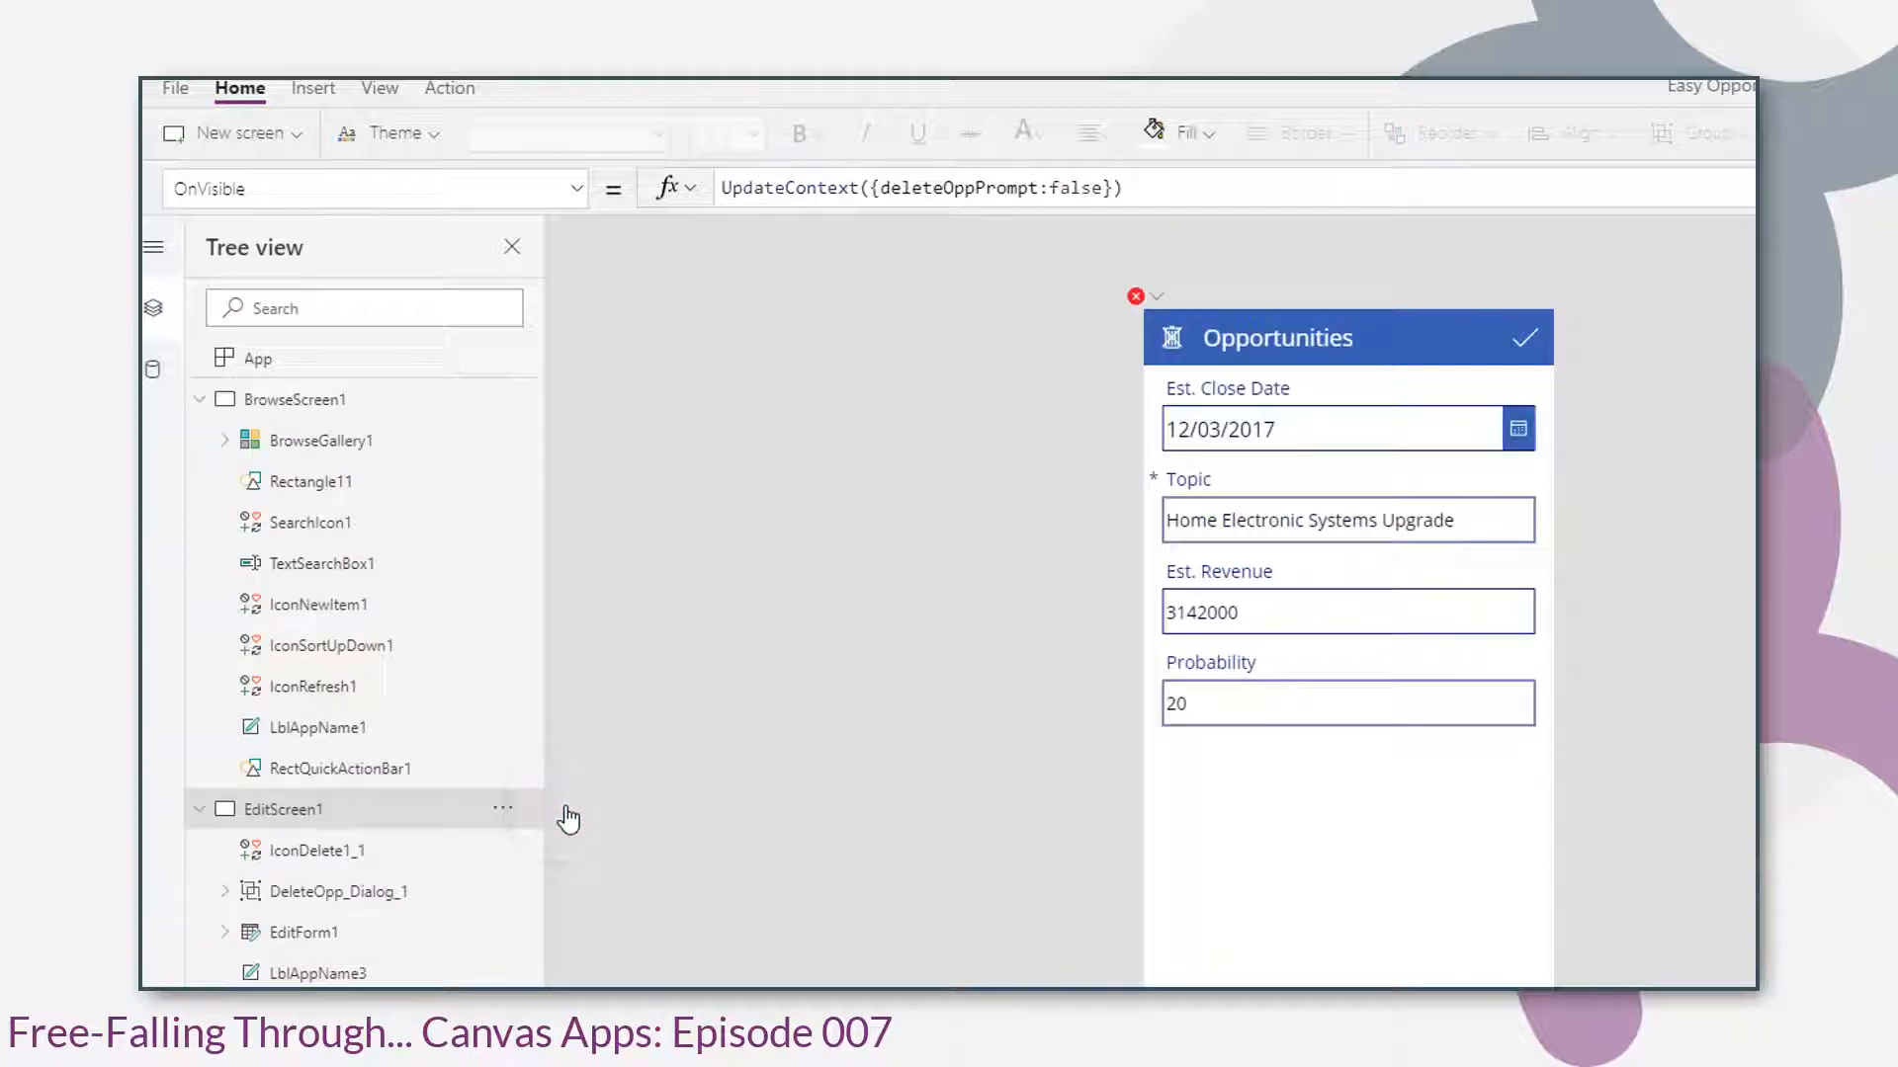
# - Set the OnSelect property of BrowseGallery1 on BrowseScreen1 to Navigate(EditScreen1, ScreenTransition.Cover)
pyautogui.click(292, 397)
pyautogui.click(1529, 464)
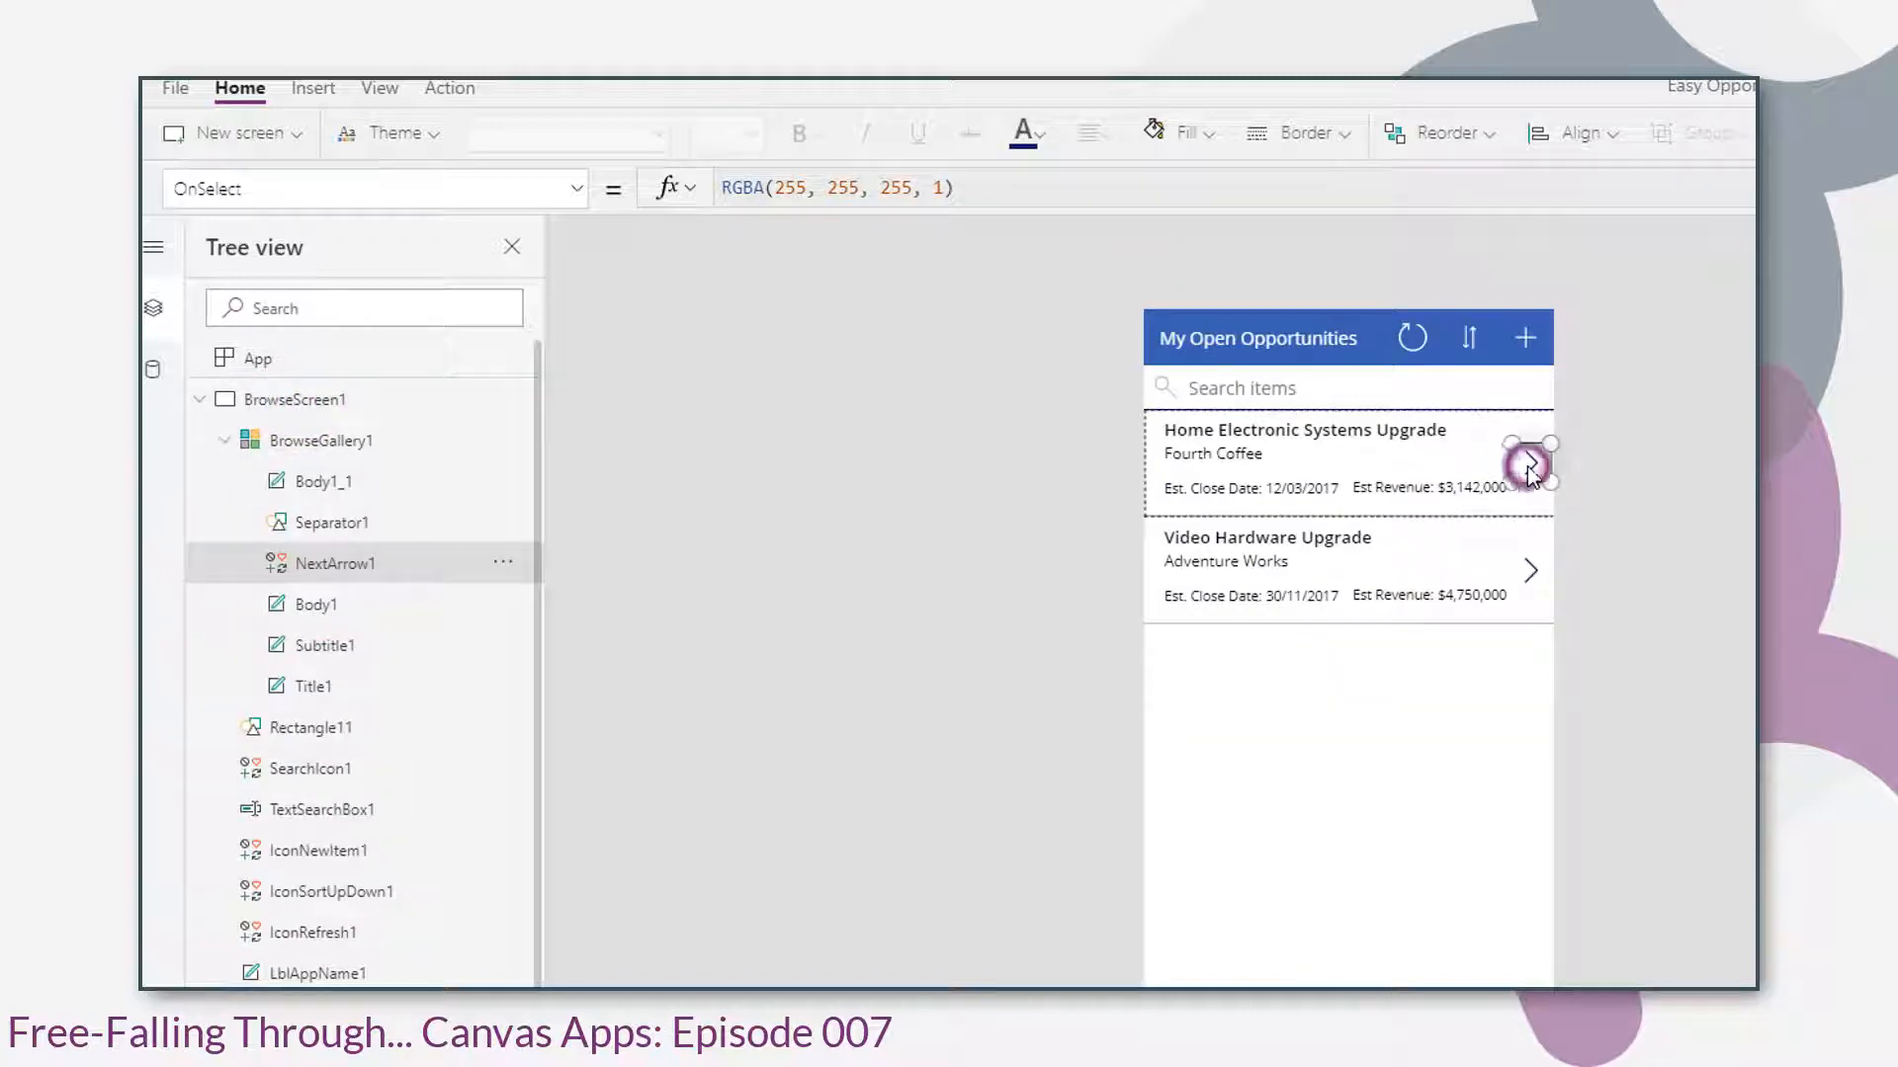
pyautogui.click(1352, 514)
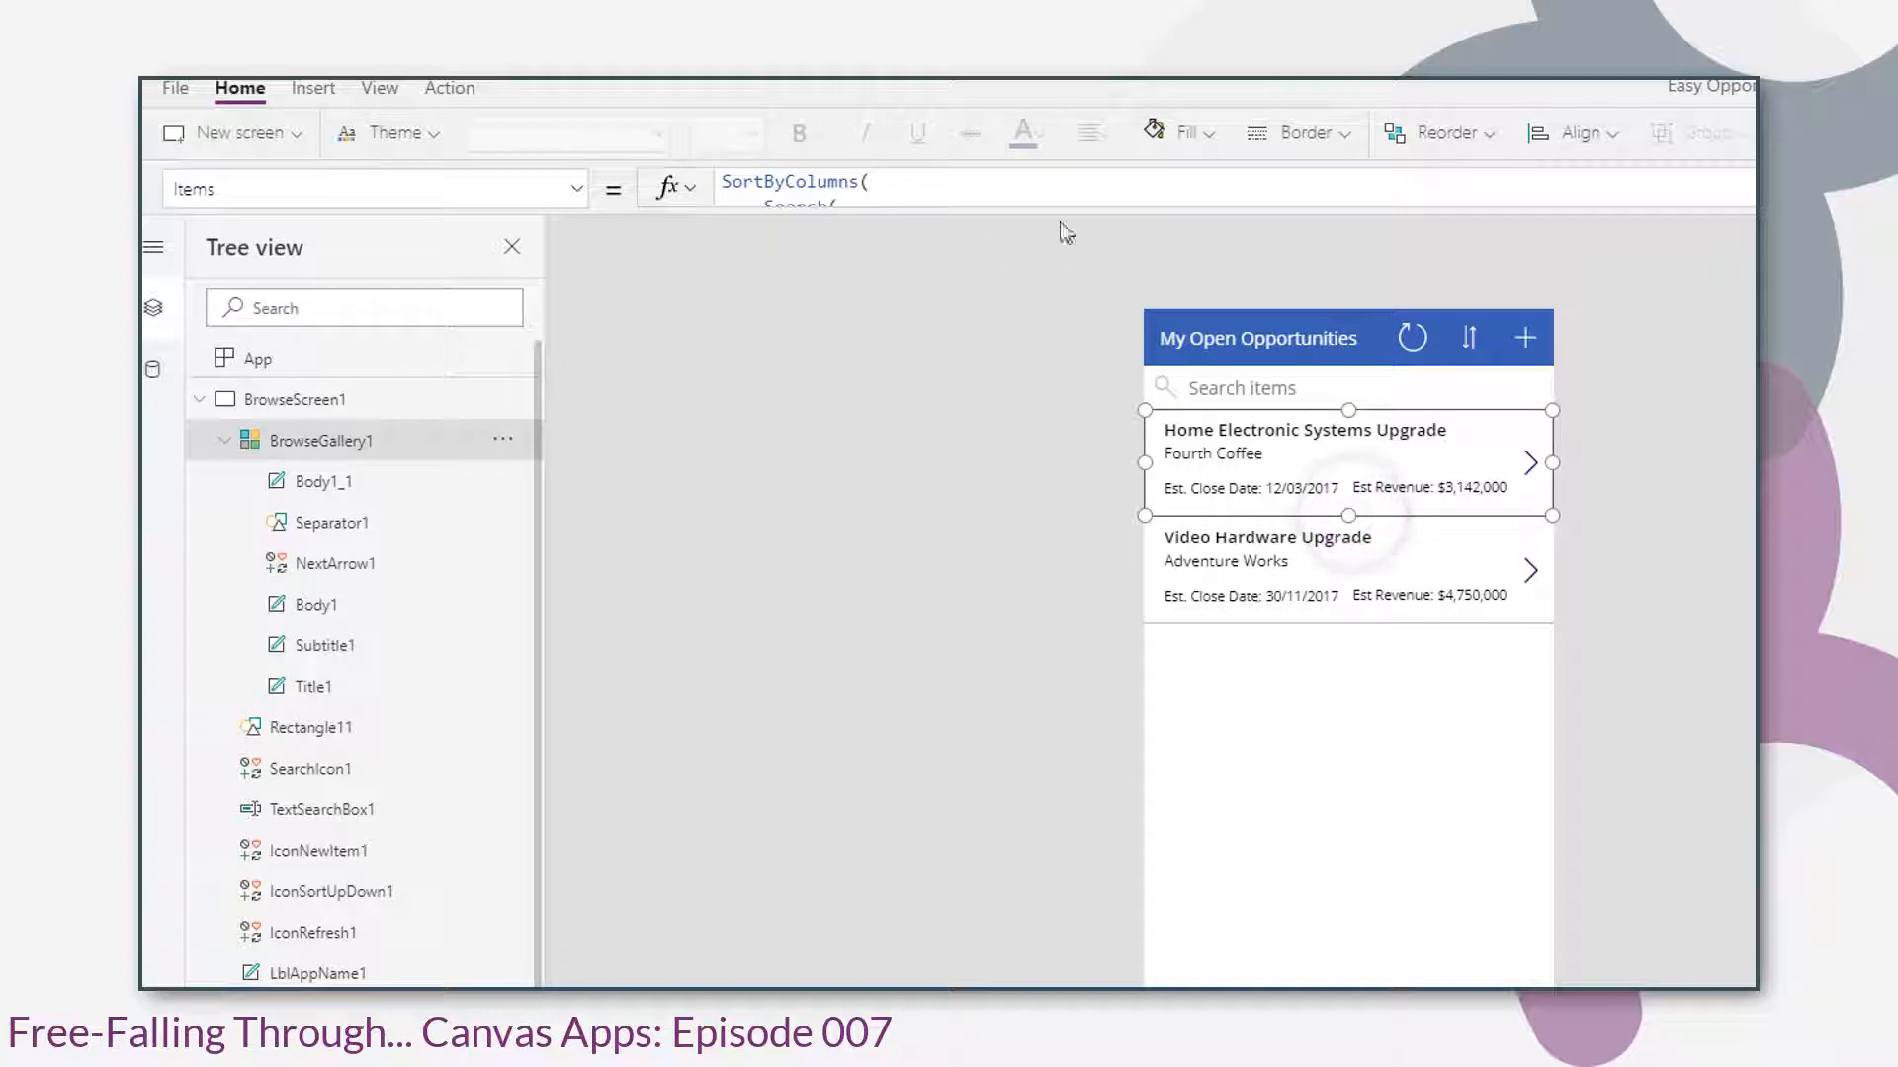
pyautogui.click(190, 189)
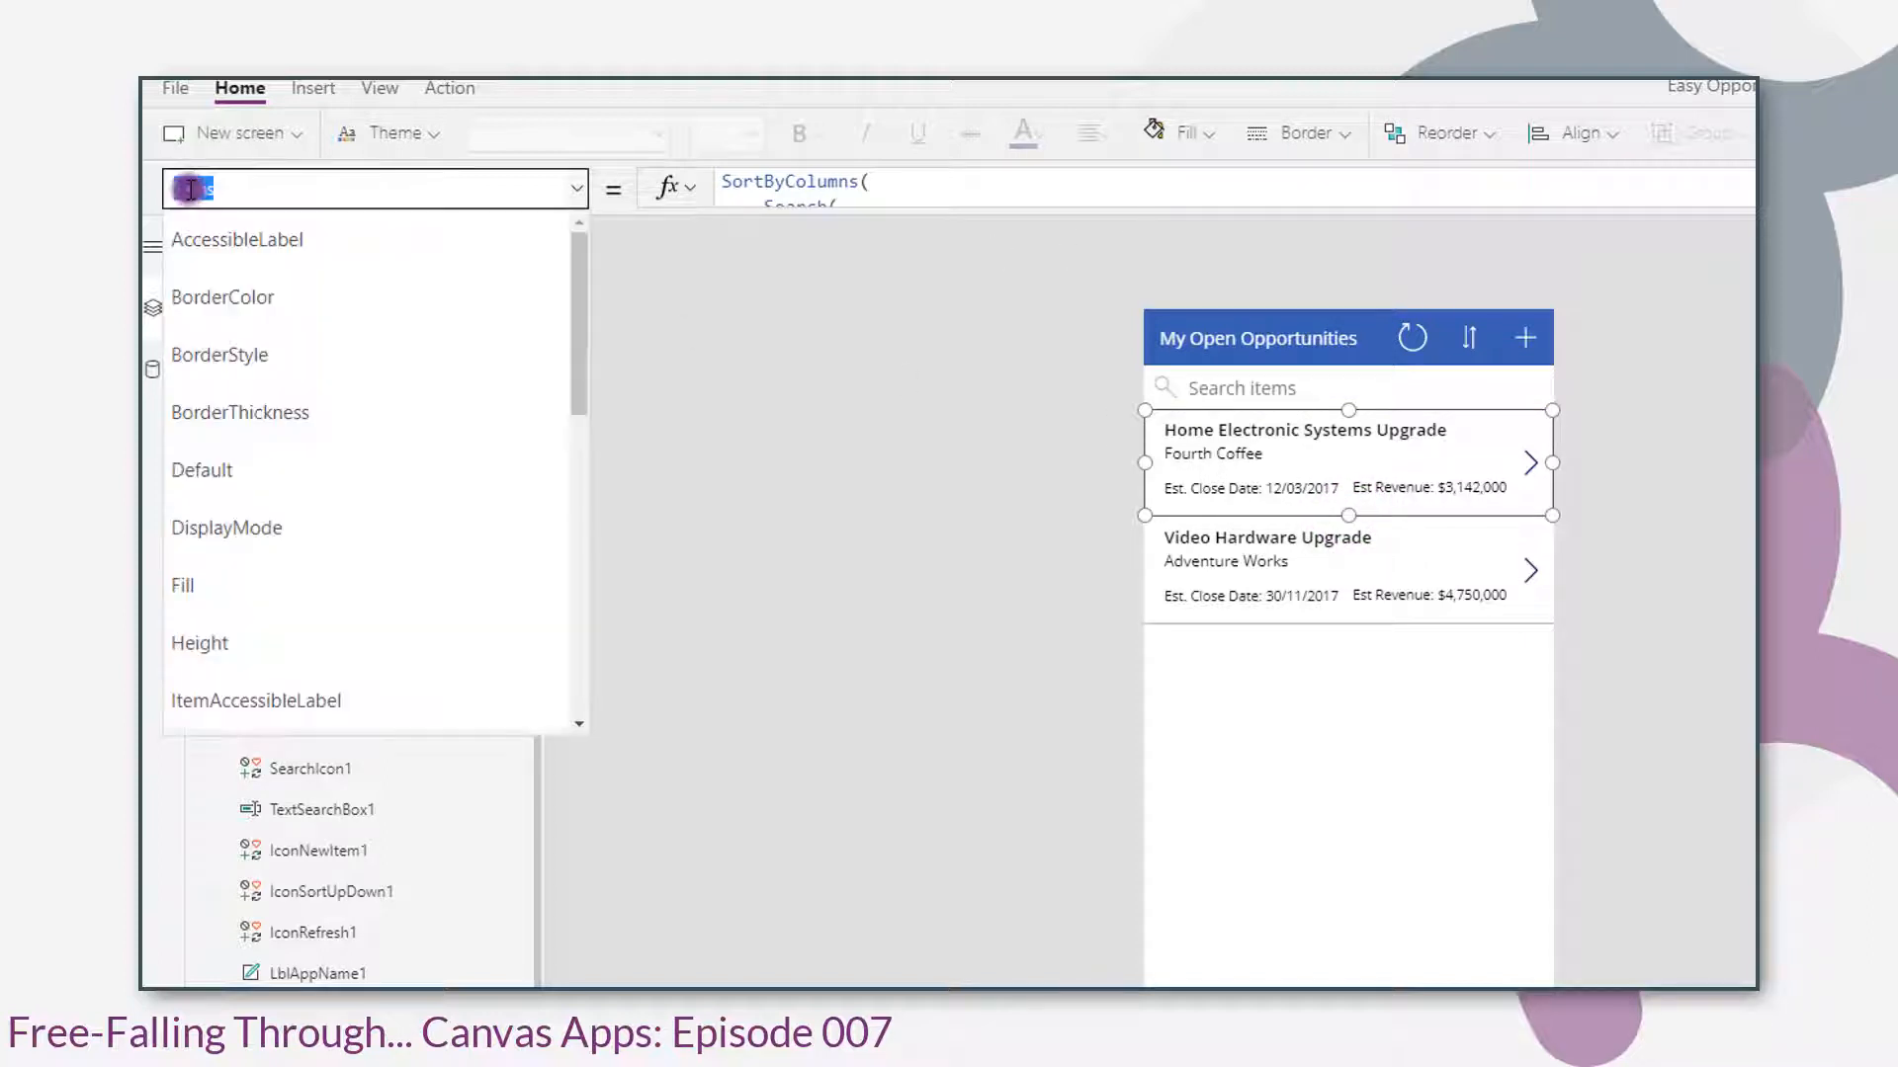
pyautogui.write('OnSele')
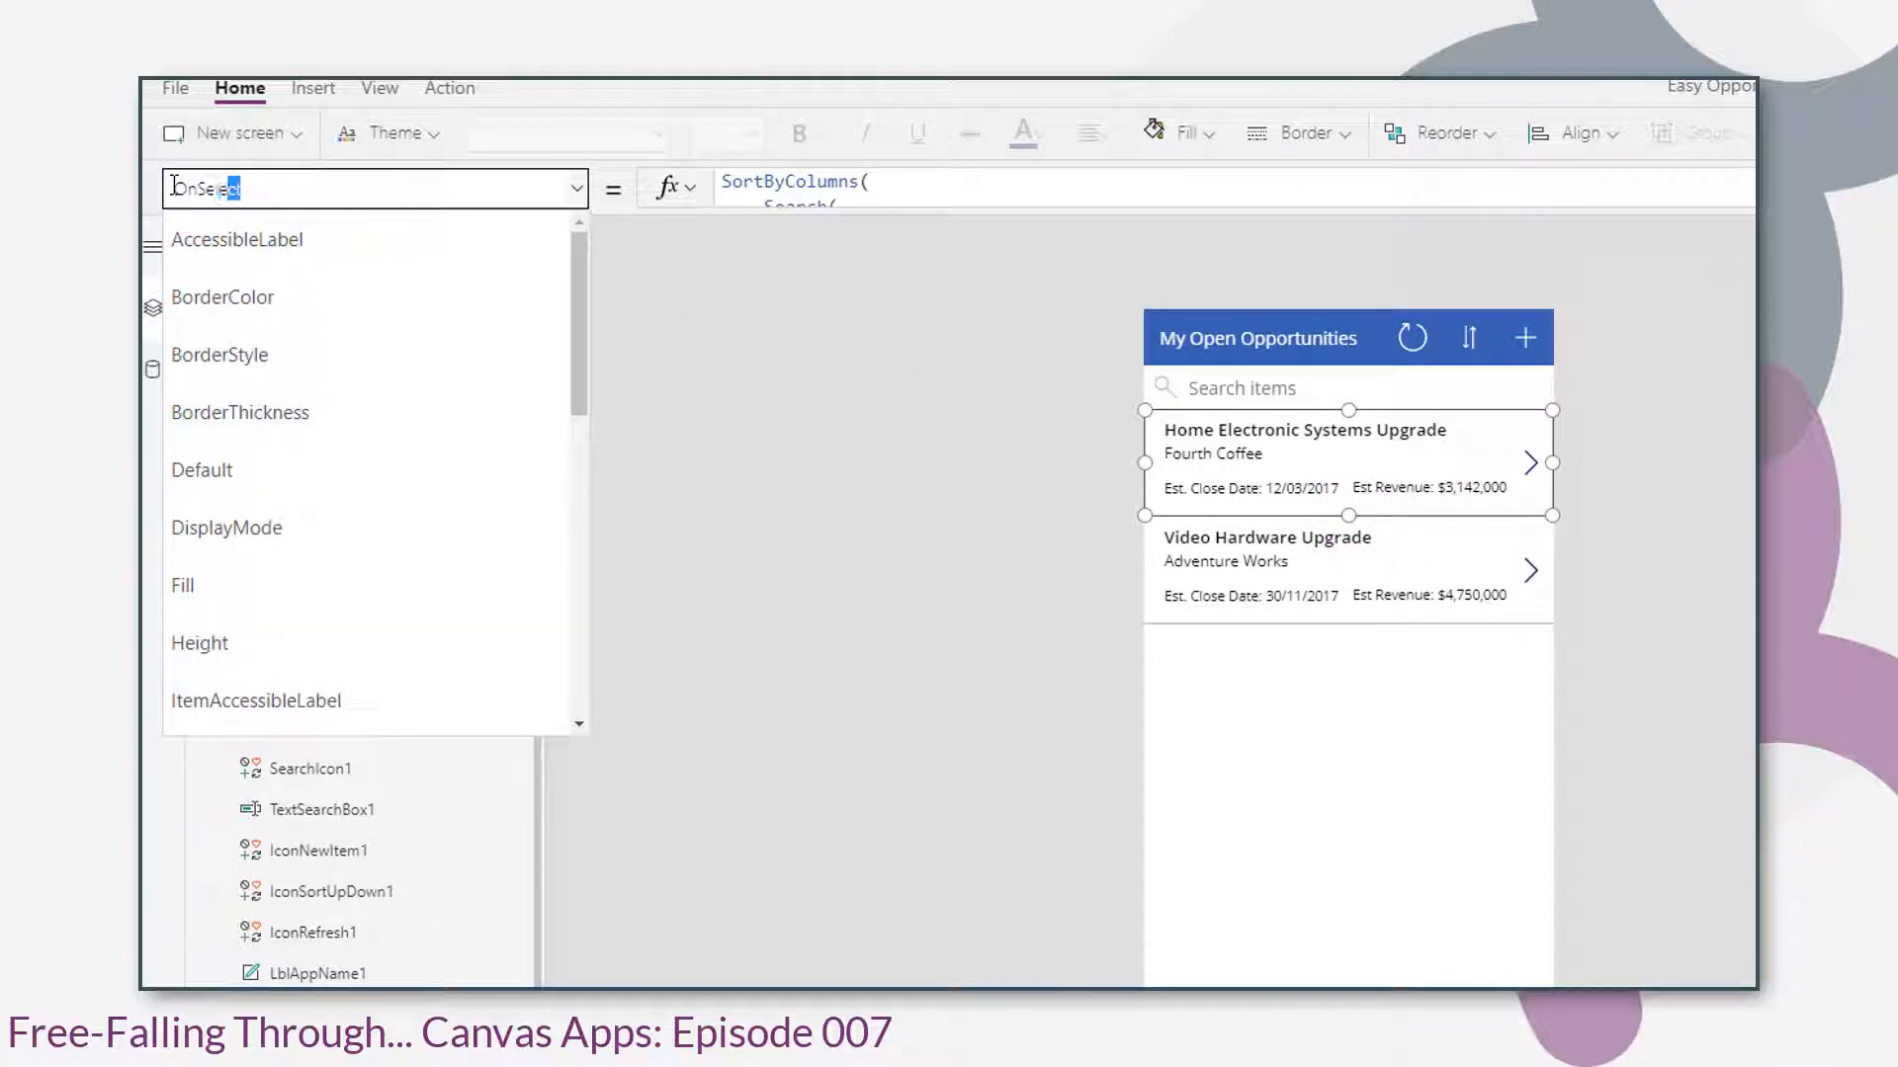
pyautogui.write('ct')
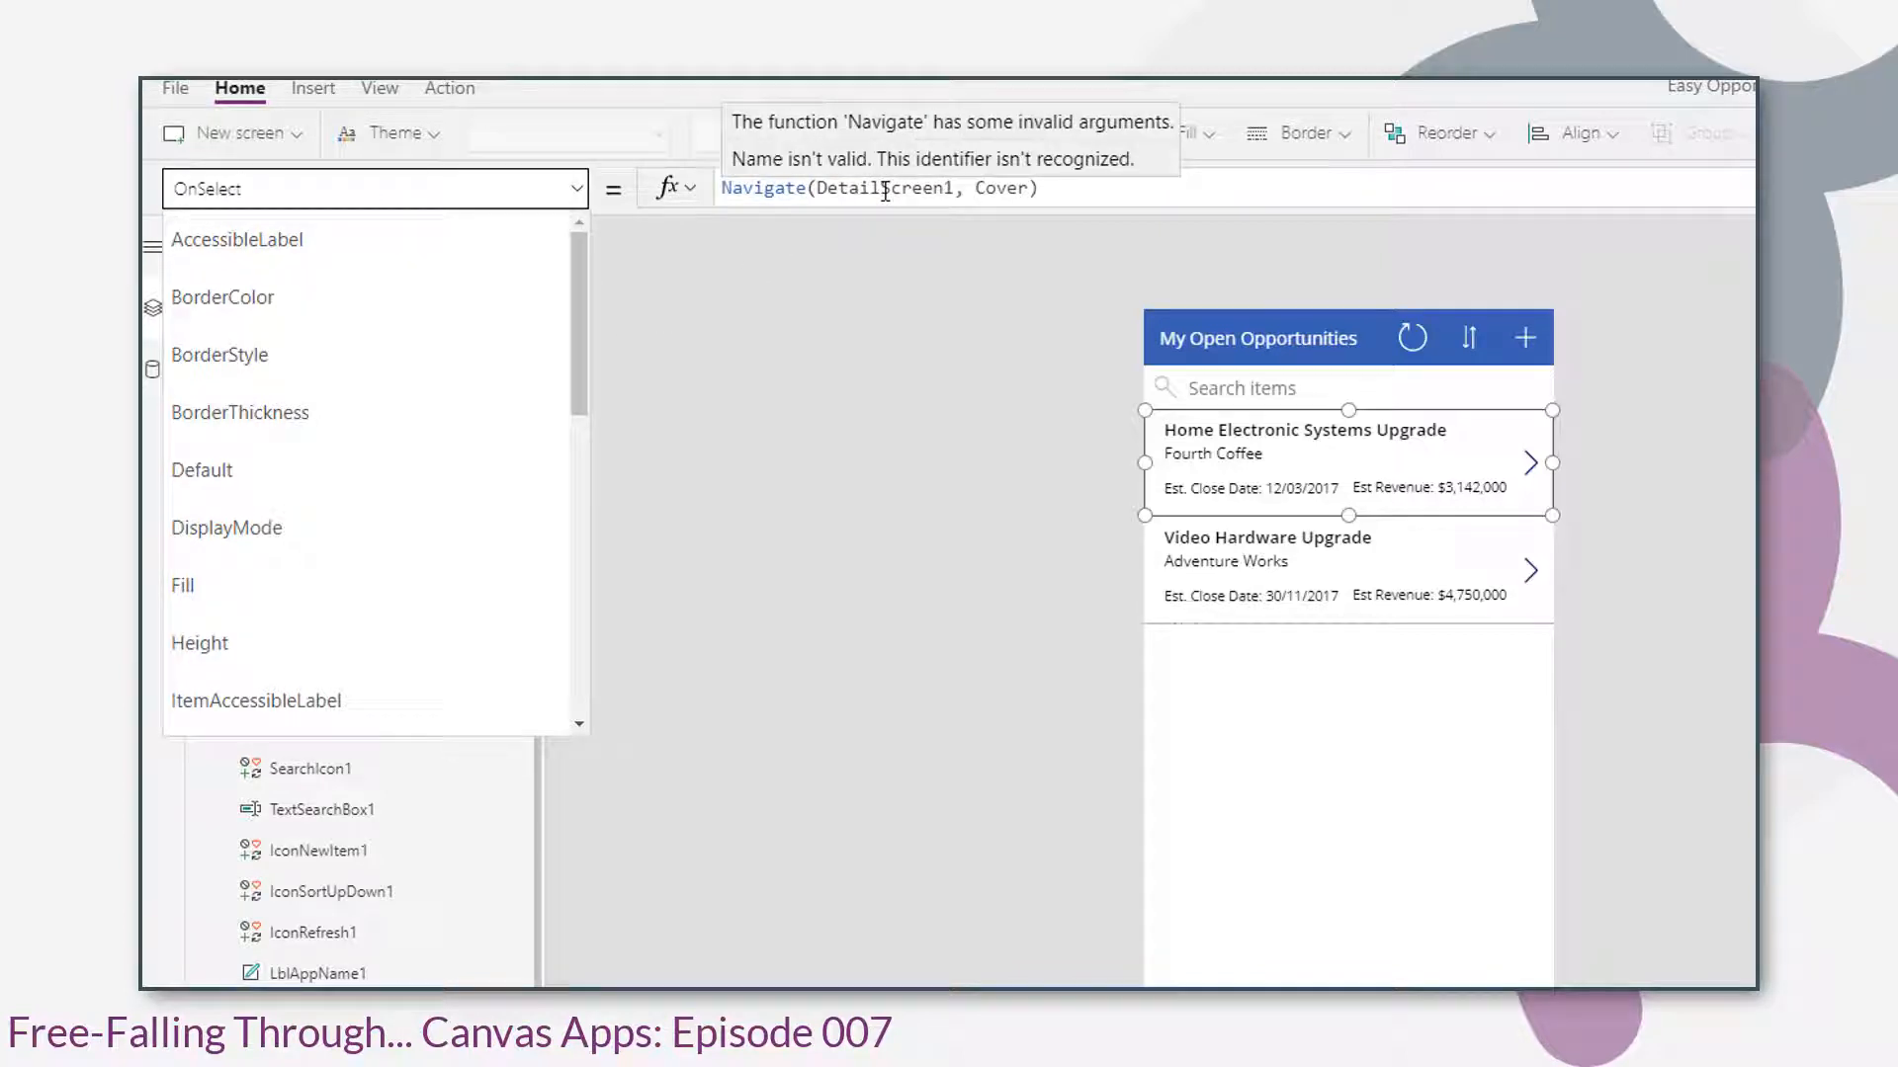
pyautogui.doubleClick(884, 193)
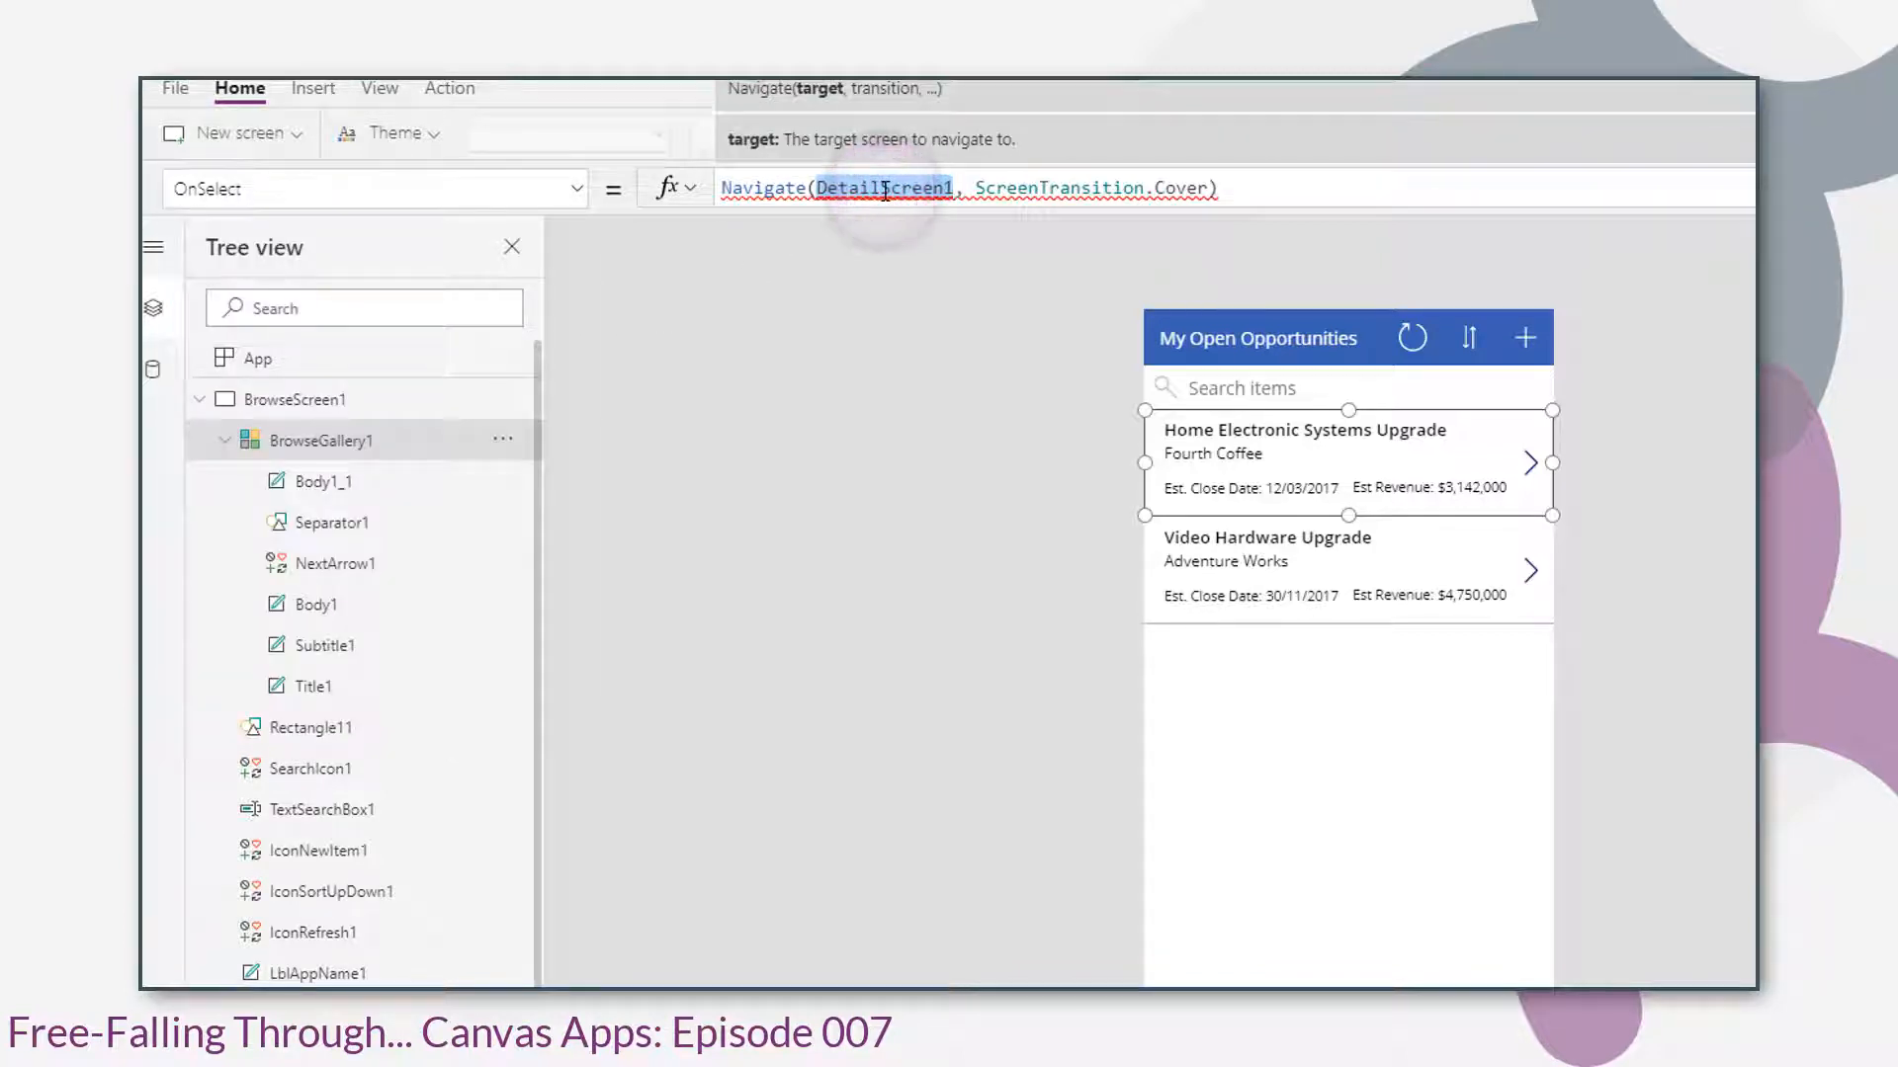
pyautogui.write('editsc')
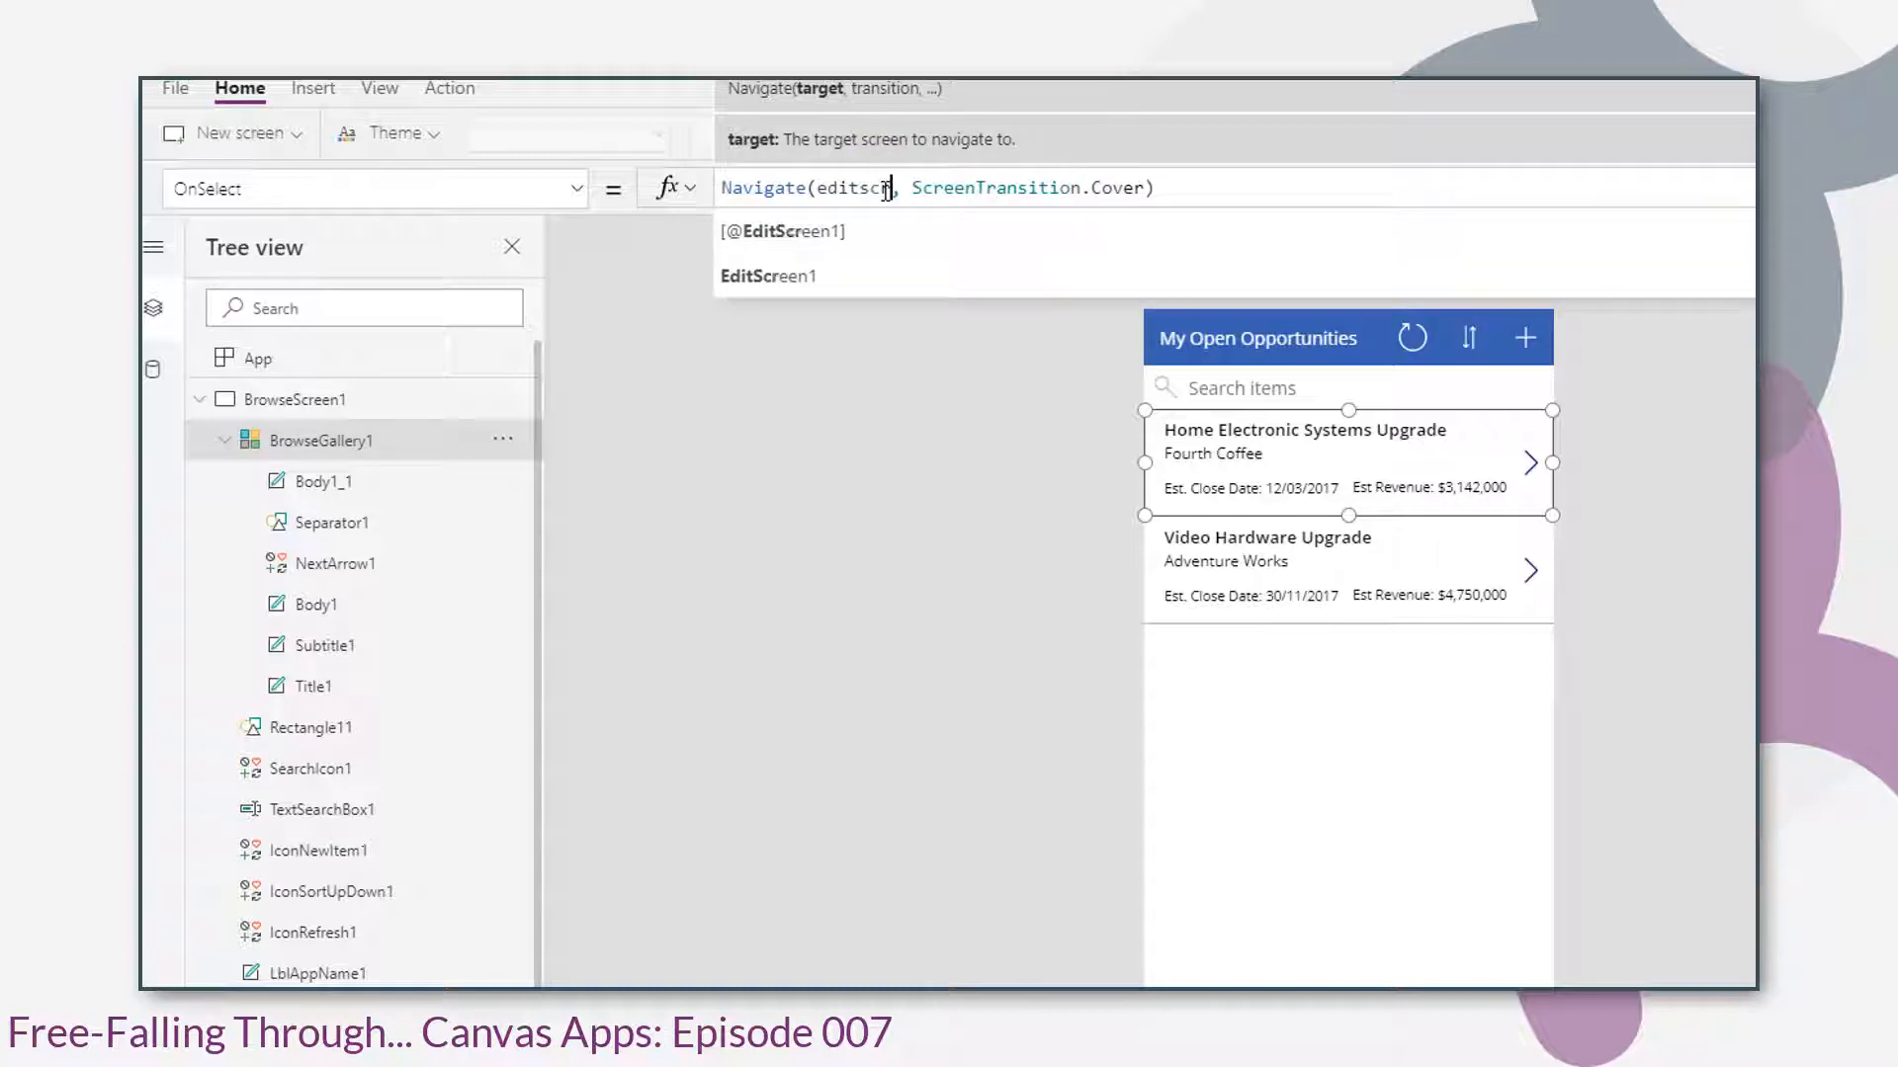
pyautogui.write('r')
pyautogui.press('Down')
pyautogui.press('Down')
pyautogui.press('Return')
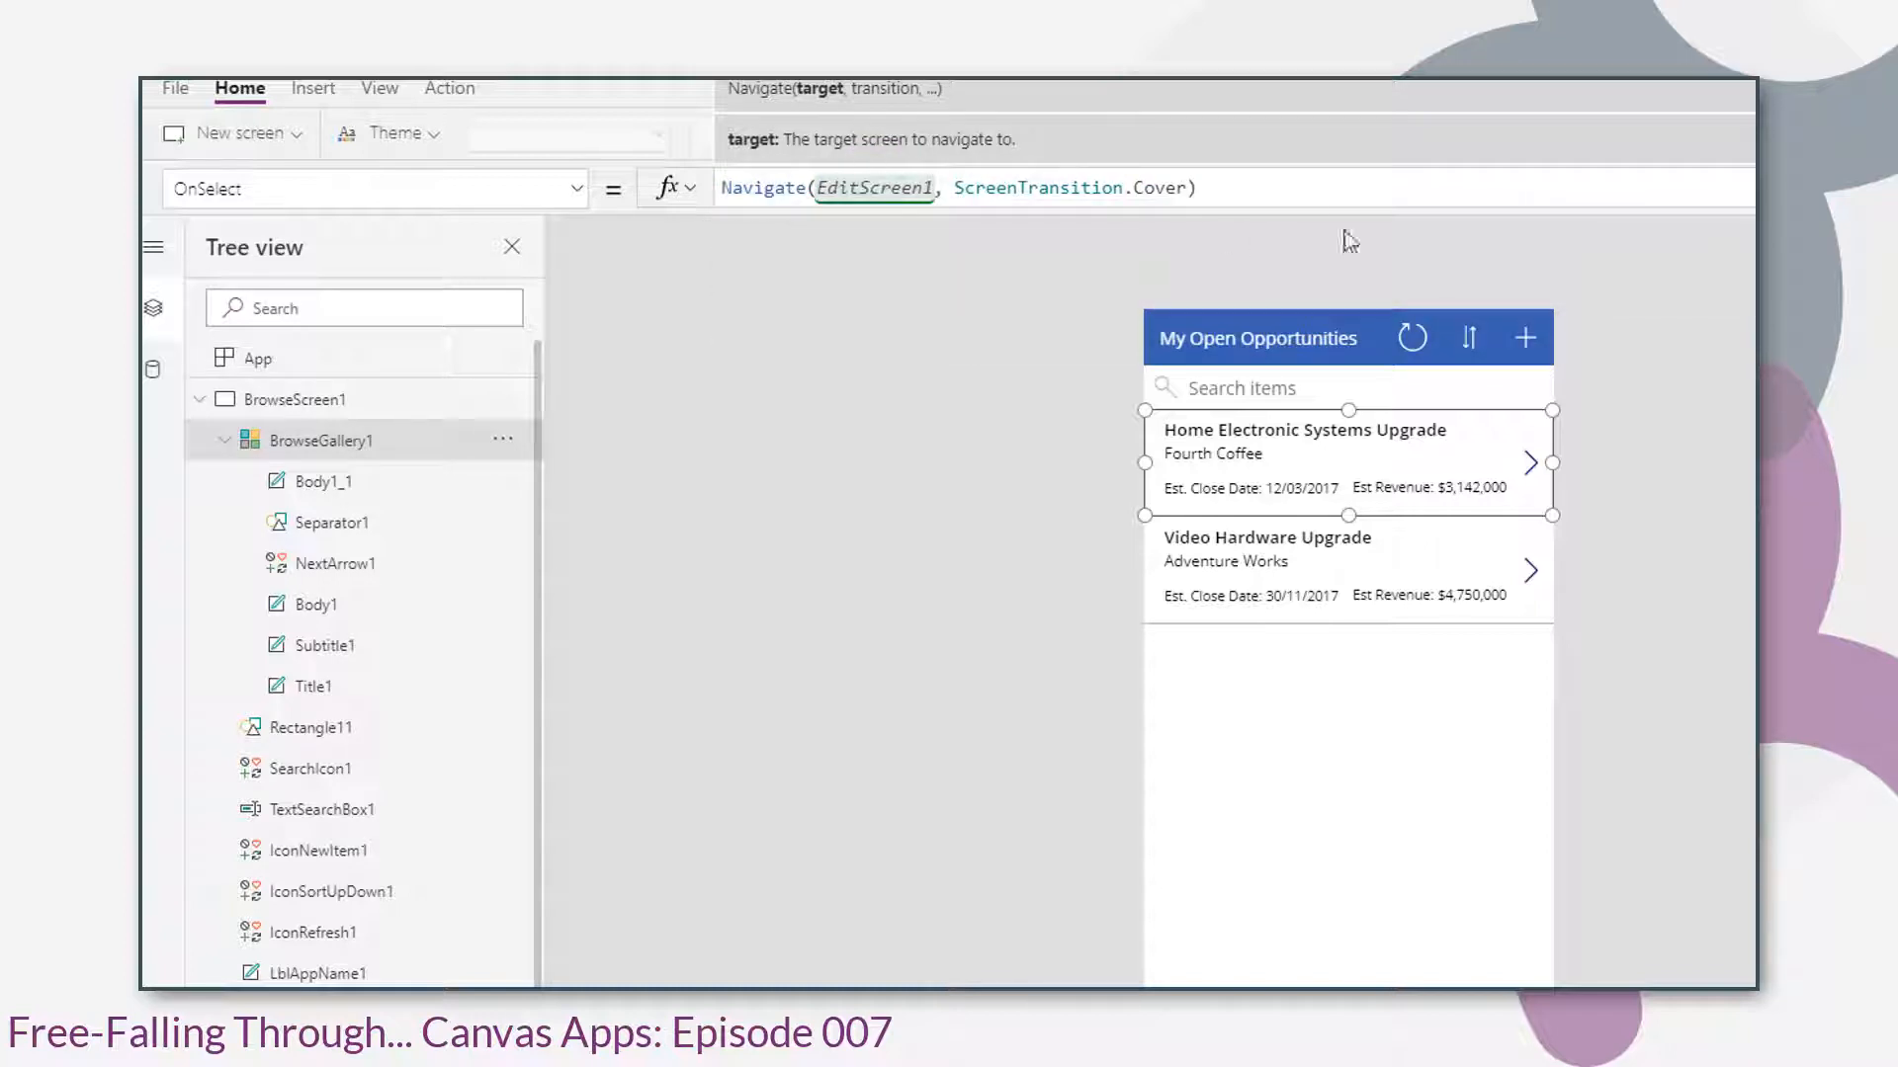
pyautogui.click(1347, 192)
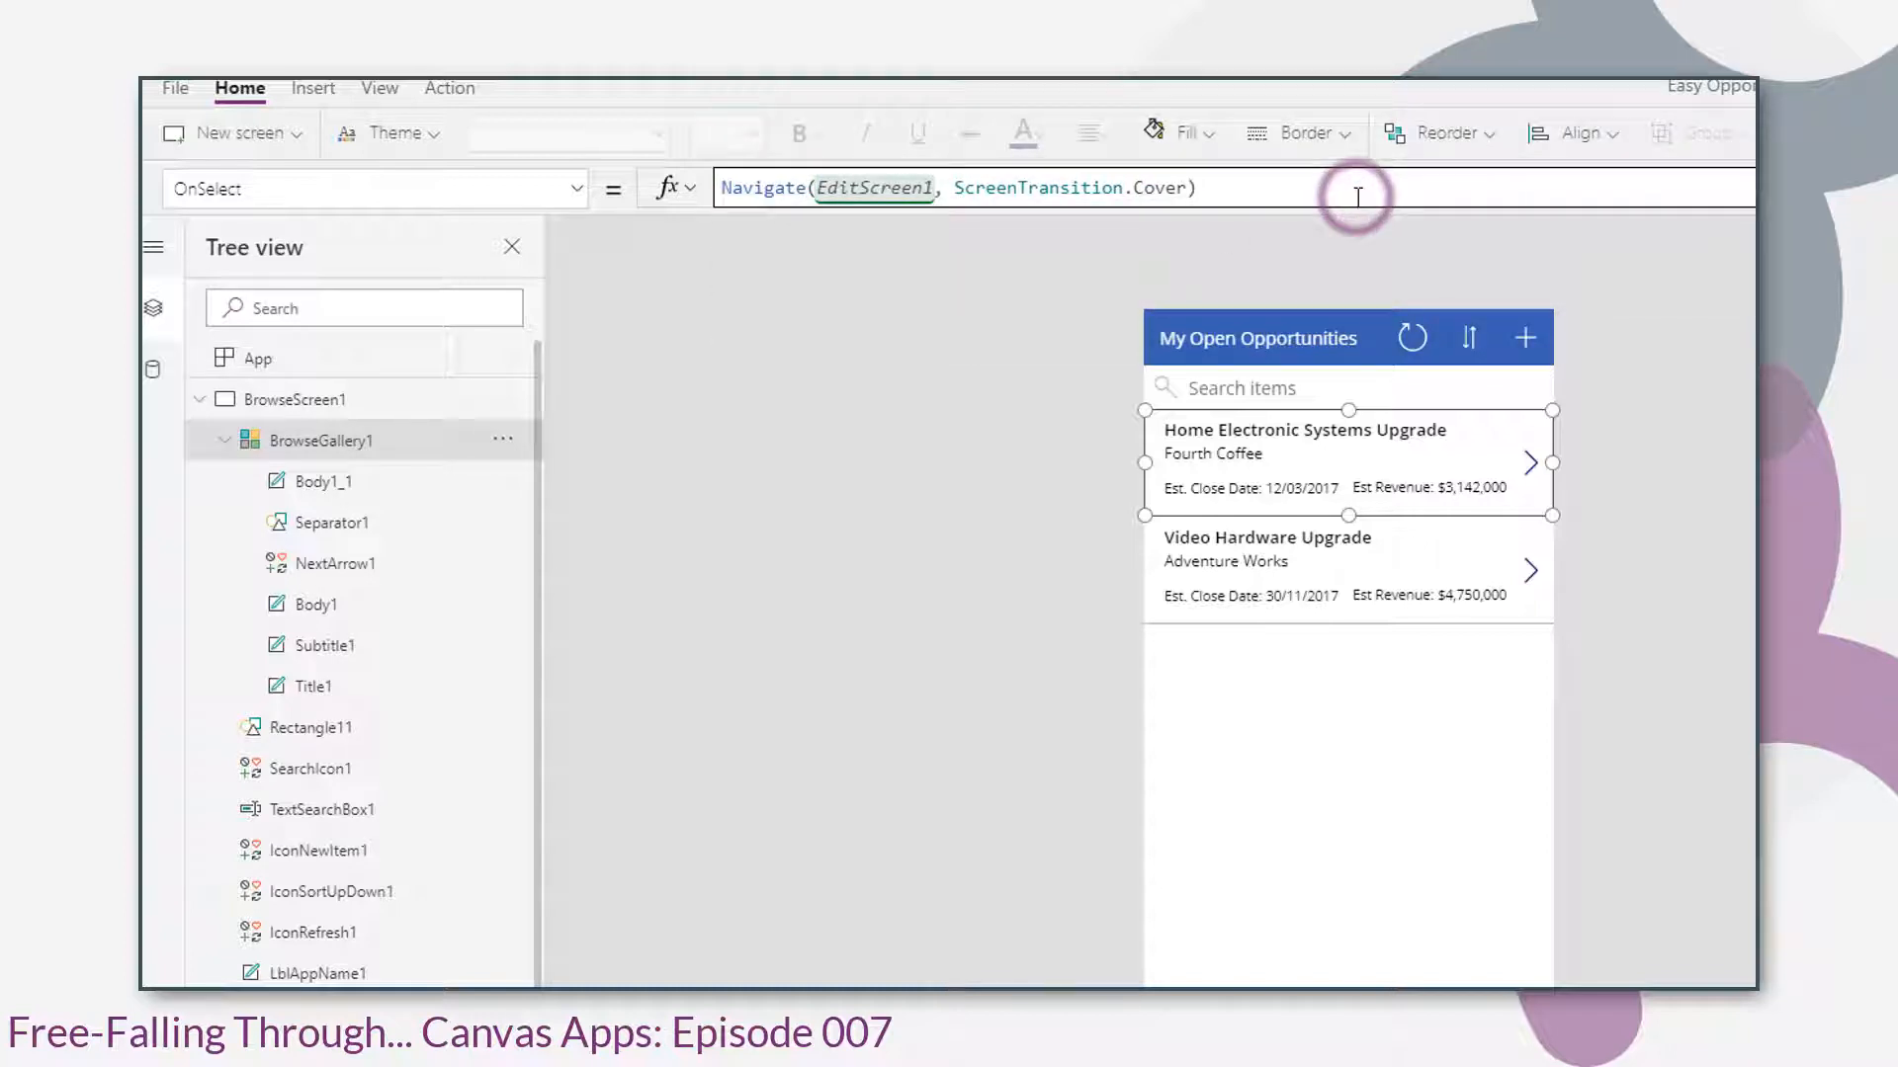
# - On EditScreen1, set the X property of the delete icon to Parent.Width - IconAccept1.Width - IconDelete1_1.Width
pyautogui.click(305, 408)
pyautogui.click(435, 984)
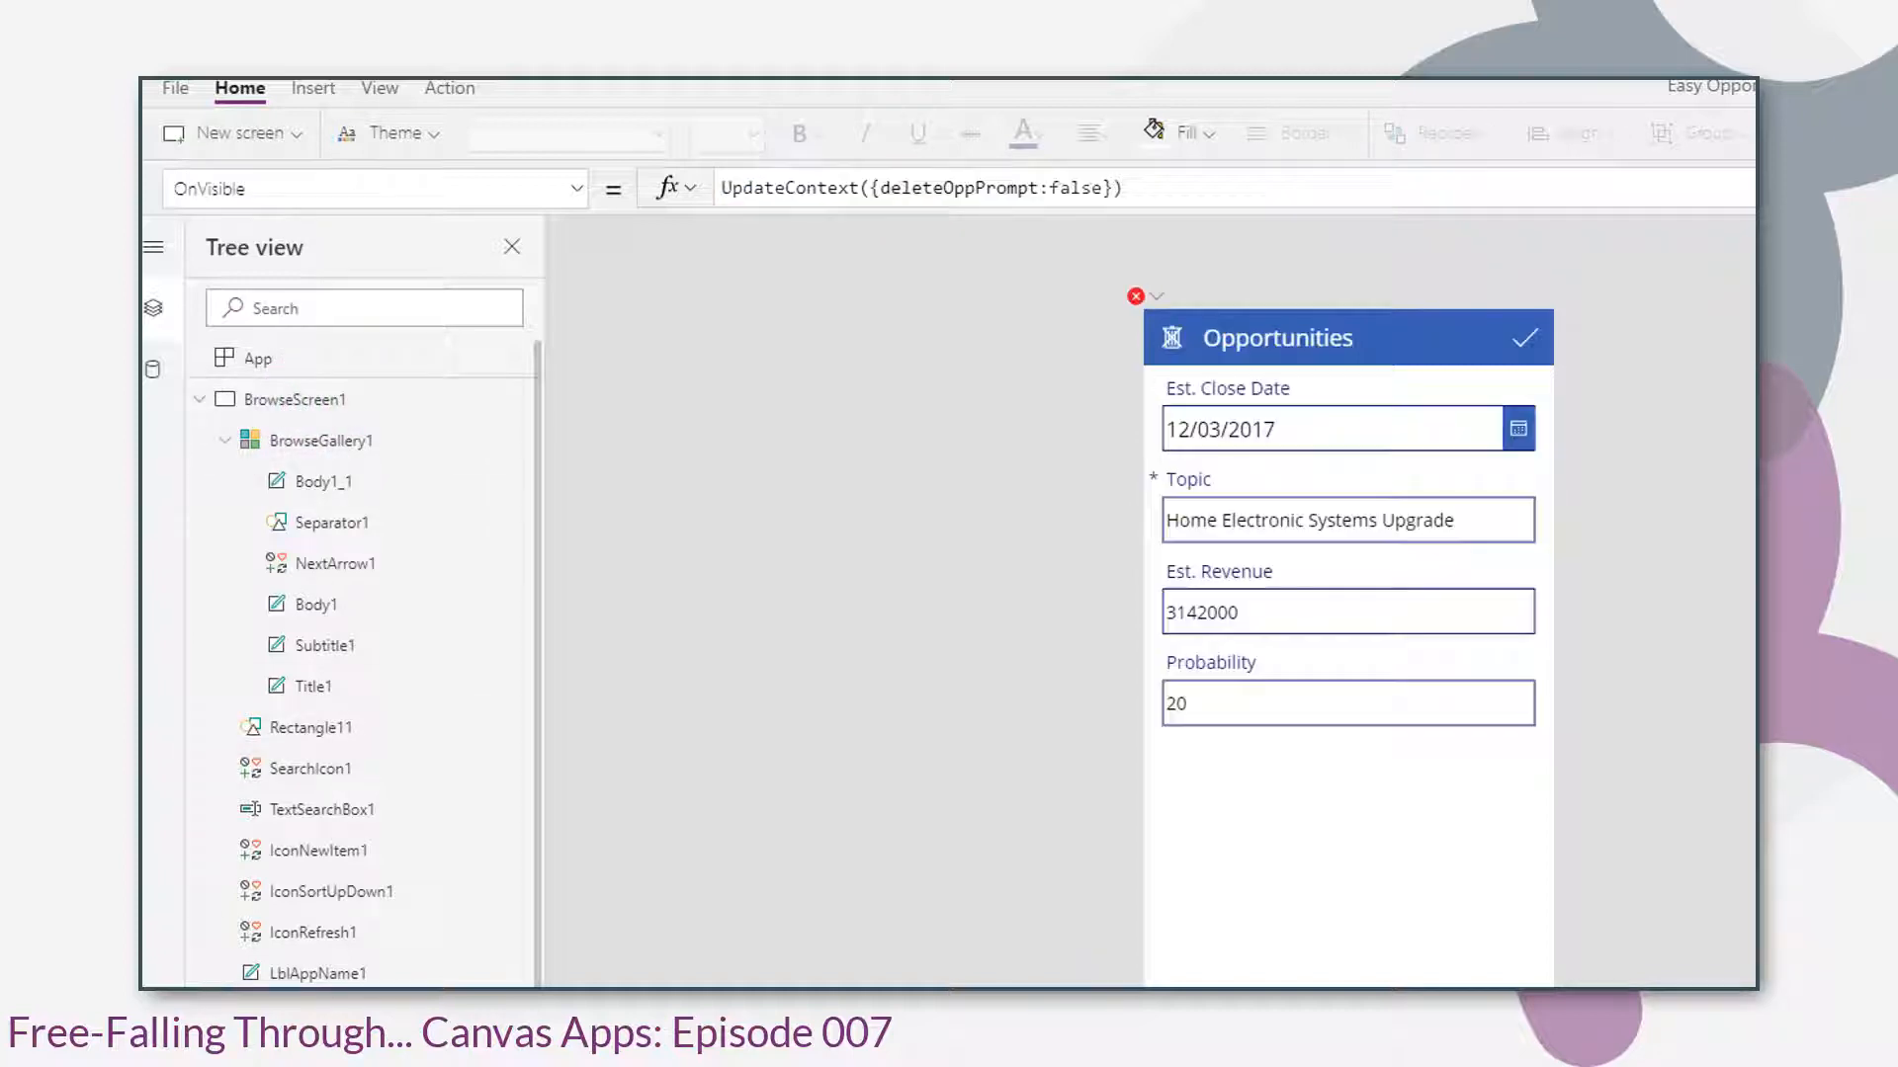
pyautogui.click(1142, 302)
pyautogui.click(1171, 338)
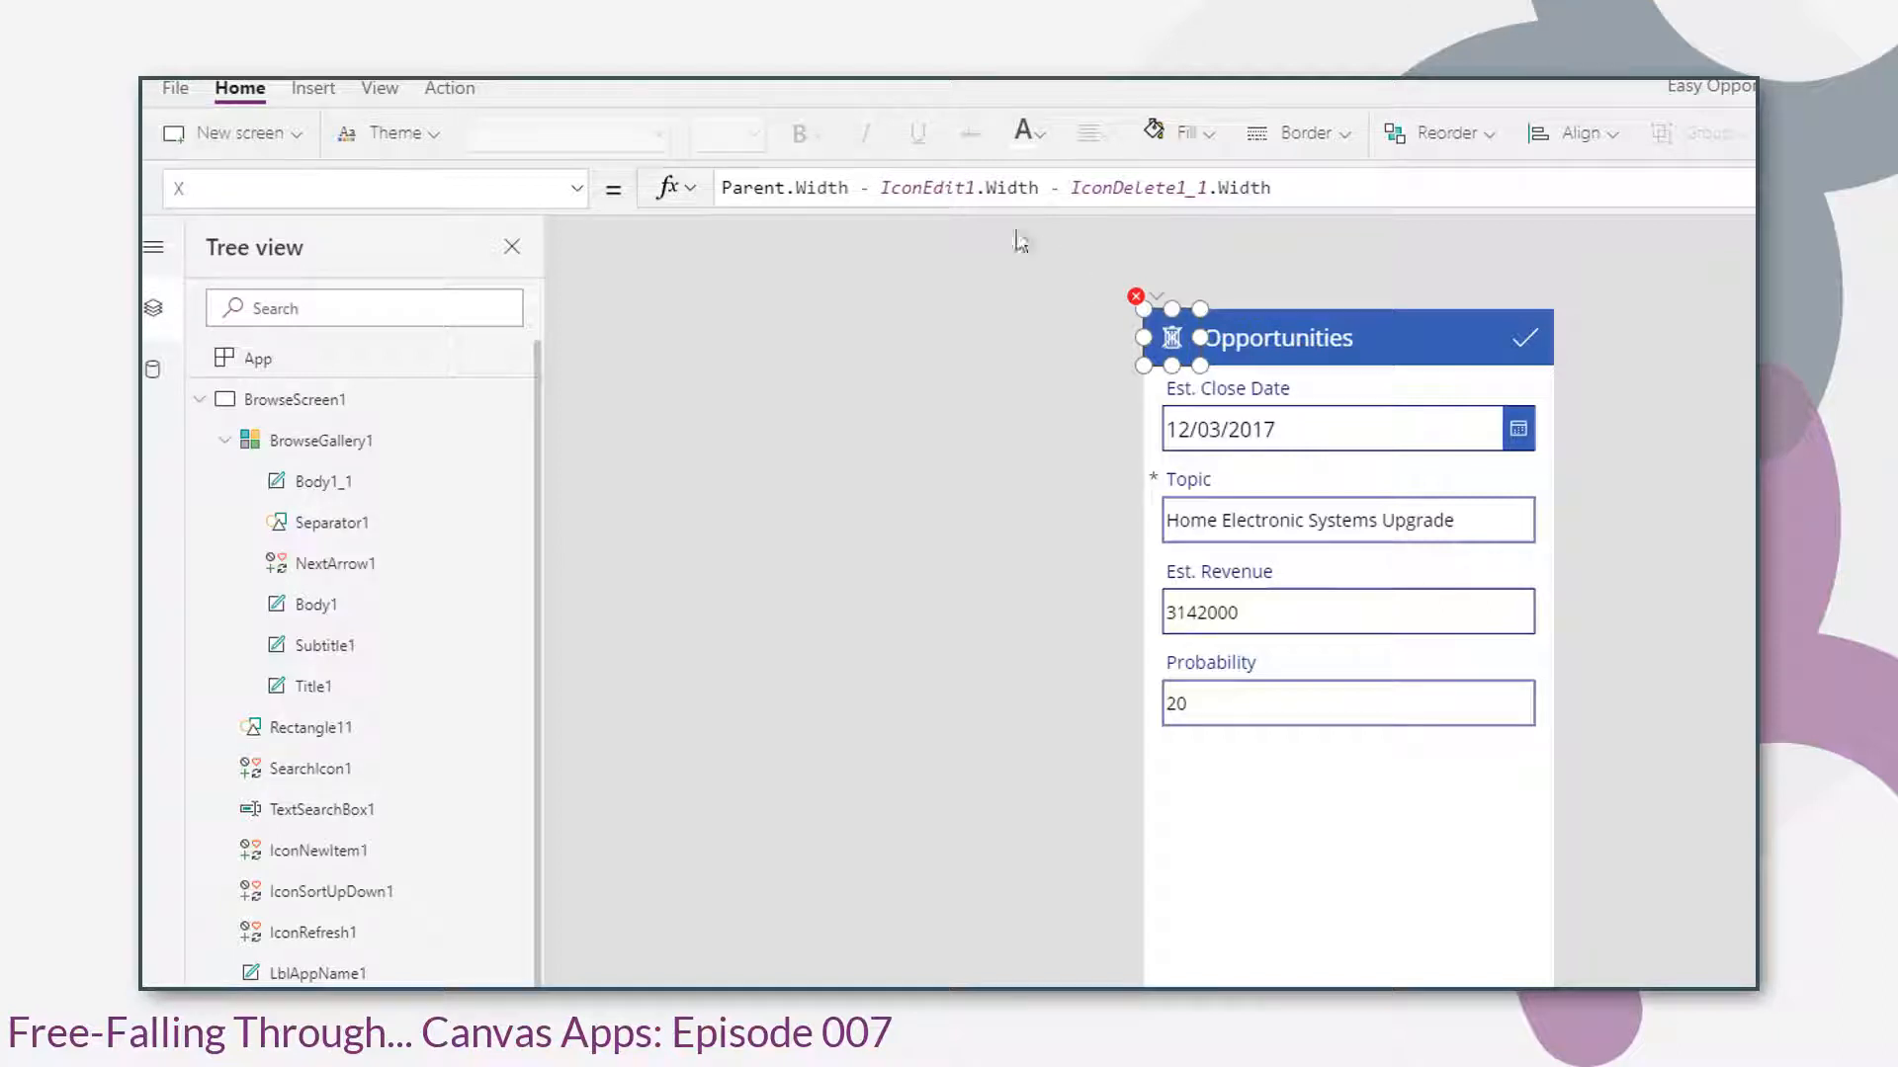
pyautogui.moveTo(975, 193)
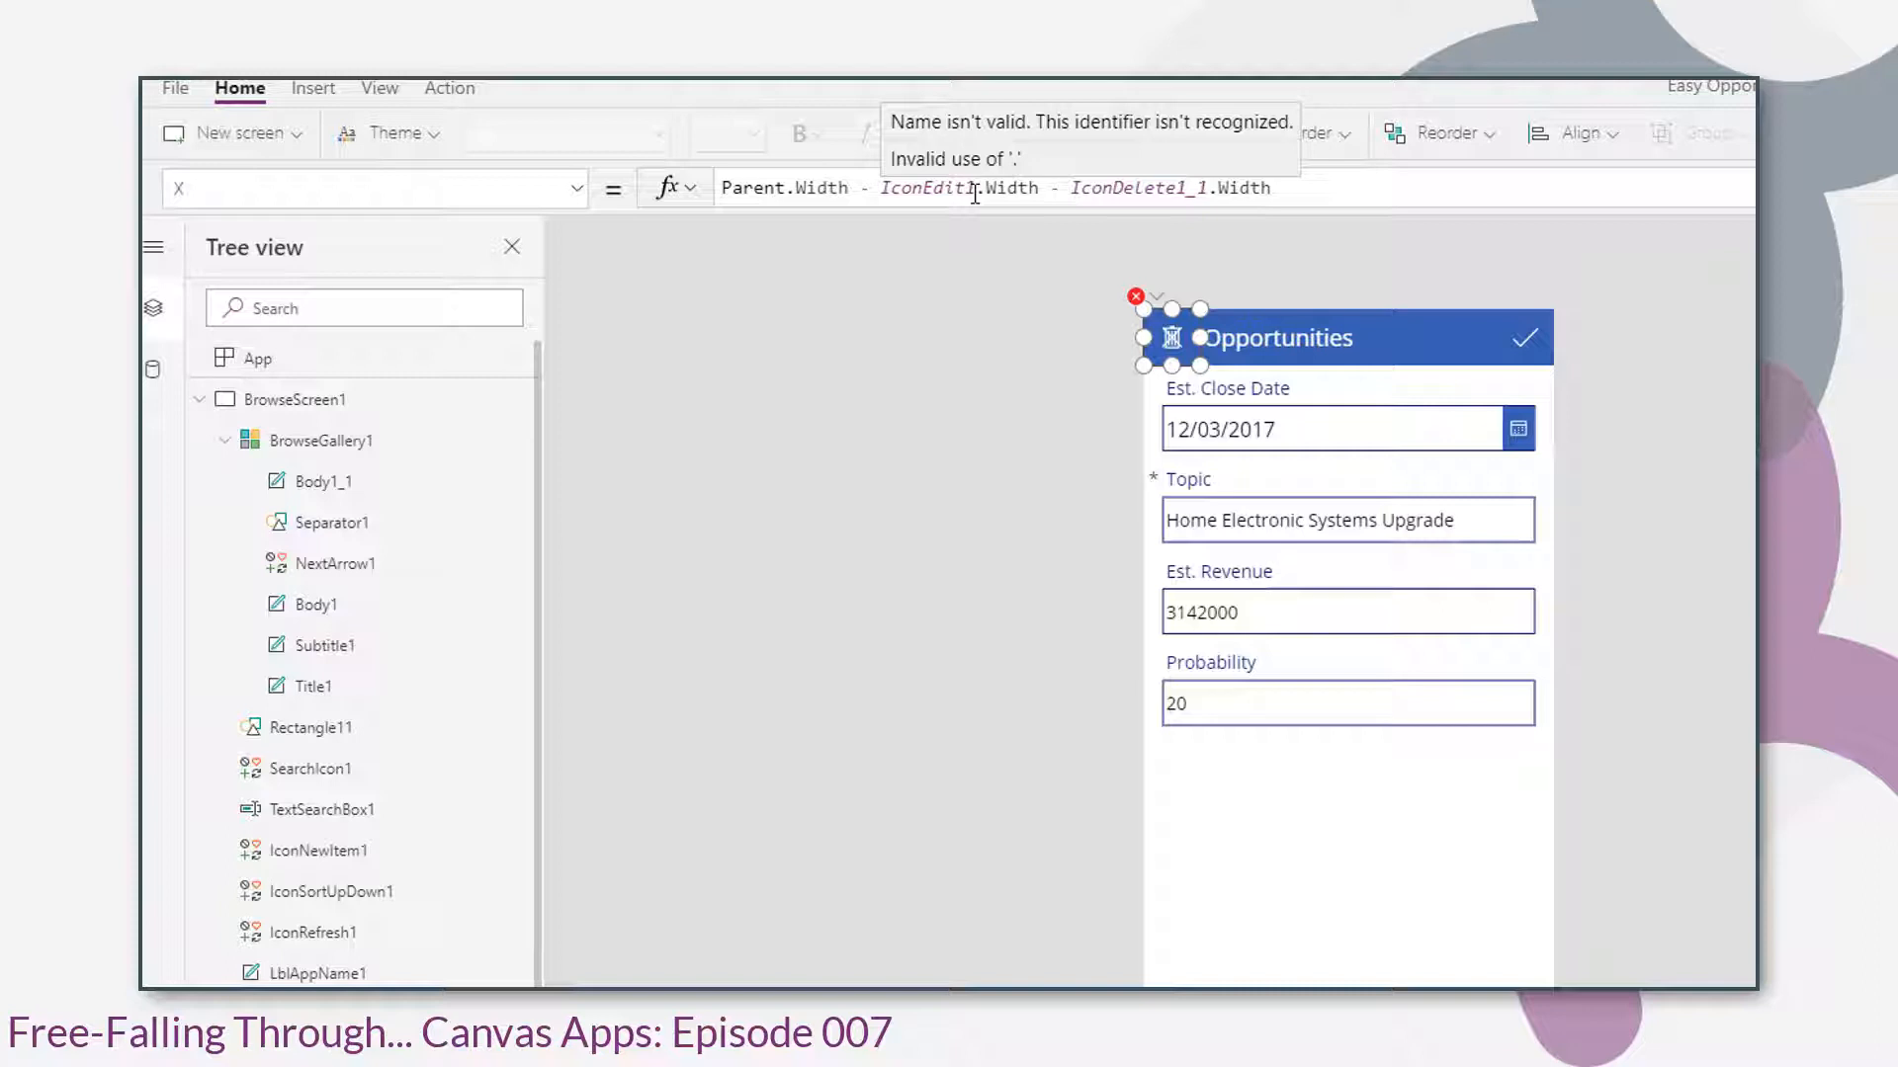
pyautogui.doubleClick(902, 187)
pyautogui.write('icon')
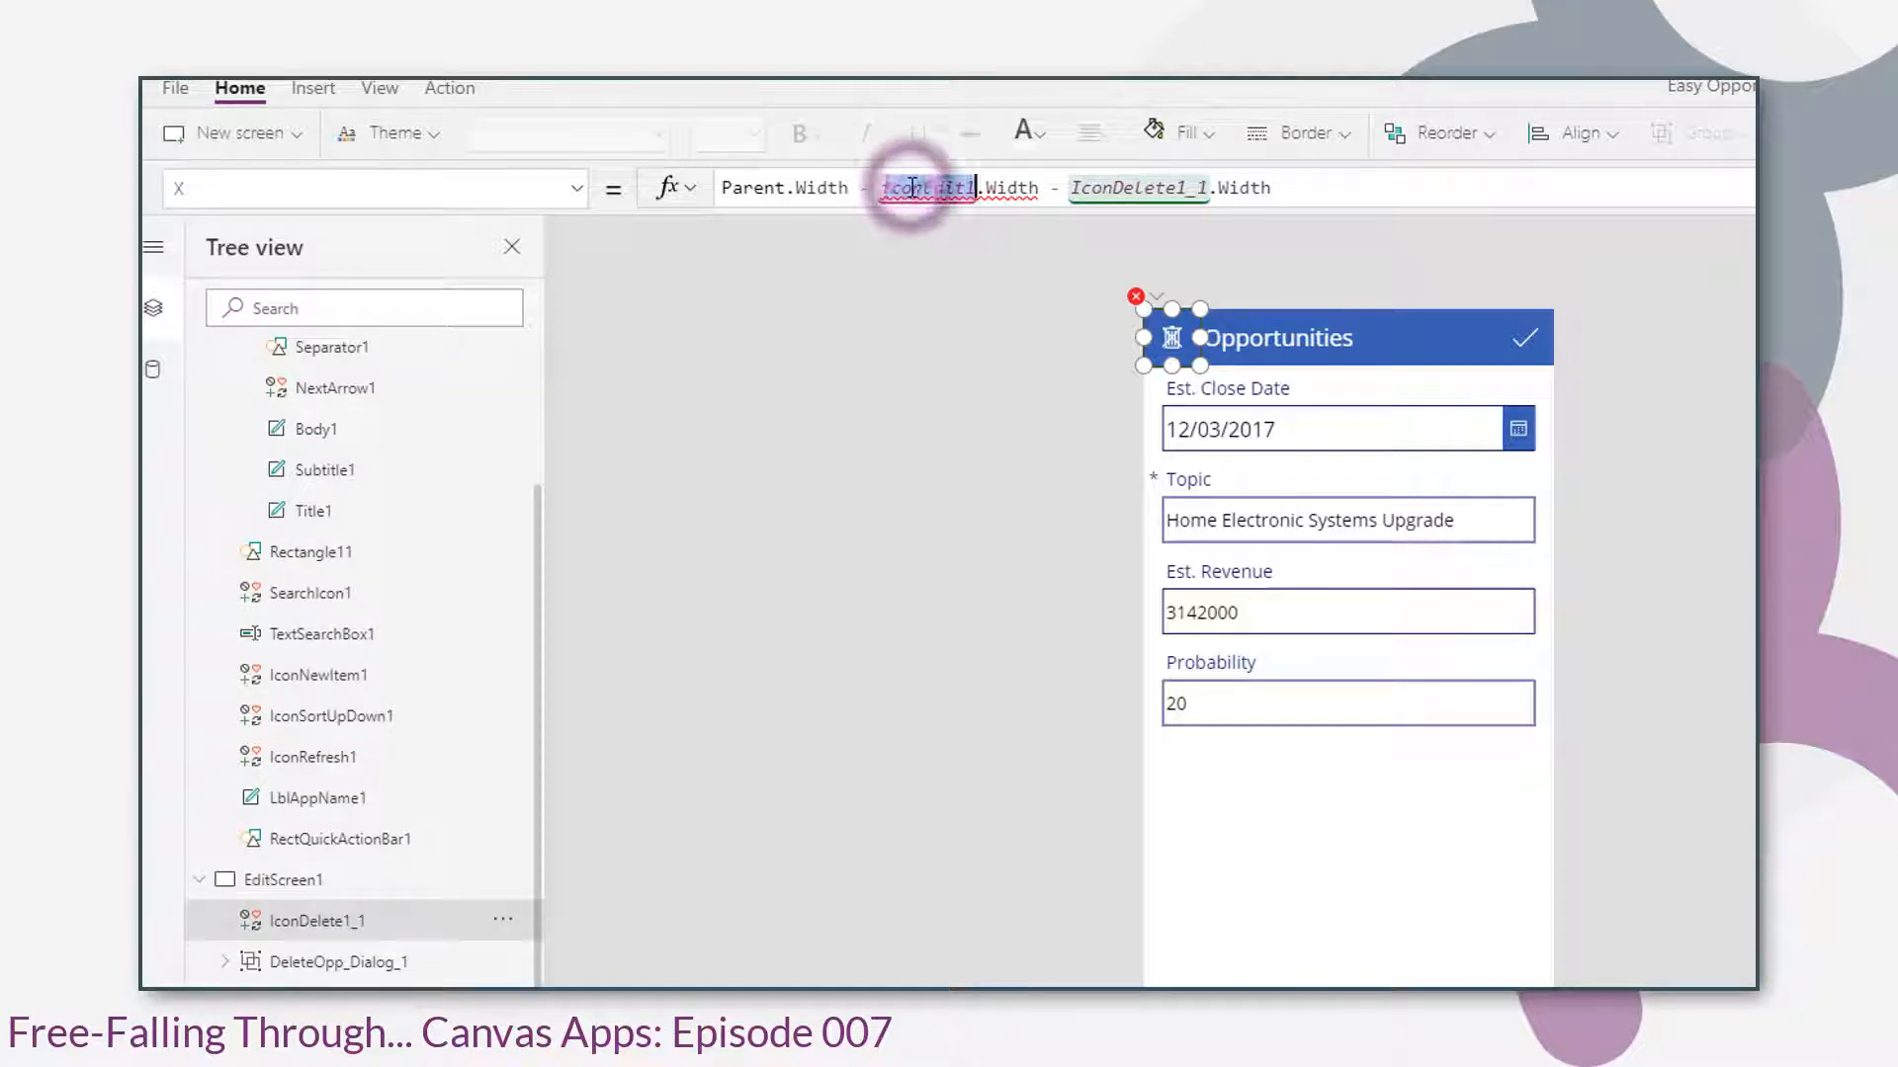
pyautogui.write('1acc')
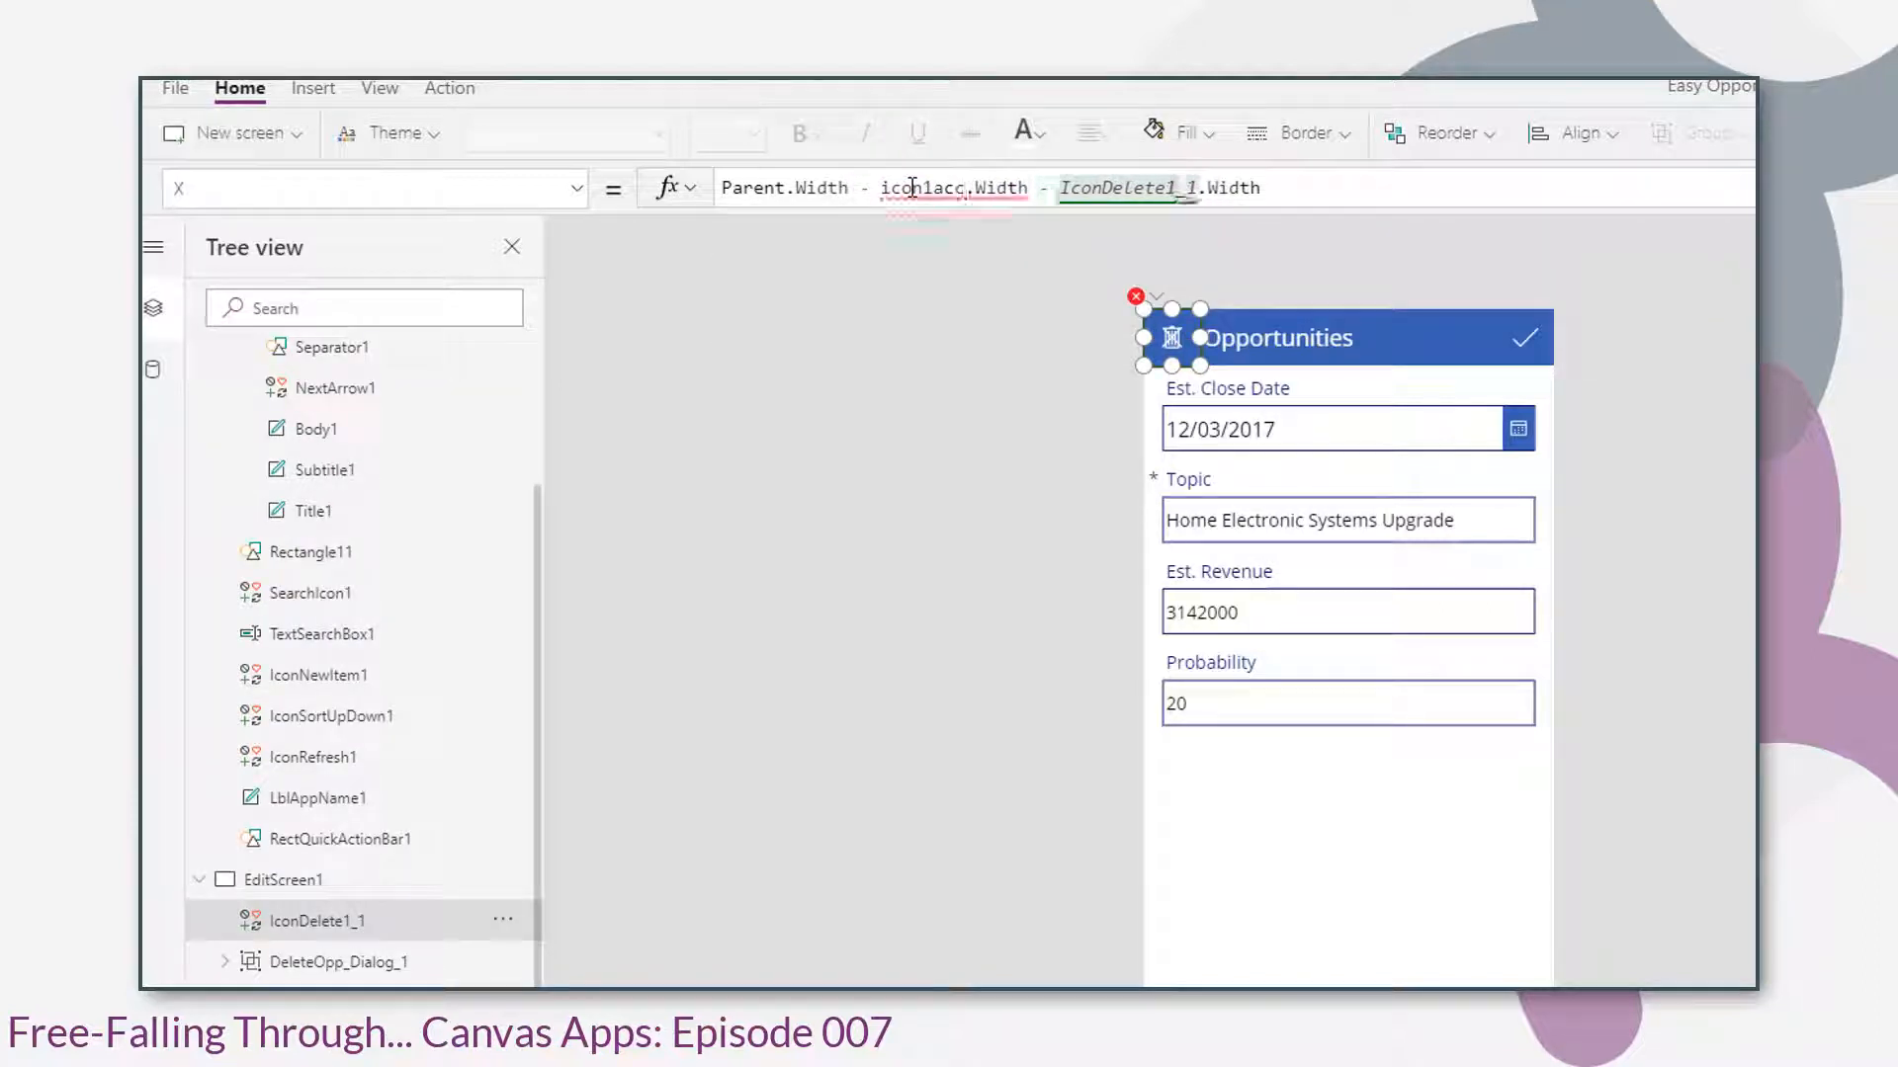
pyautogui.press('BackSpace')
pyautogui.press('BackSpace')
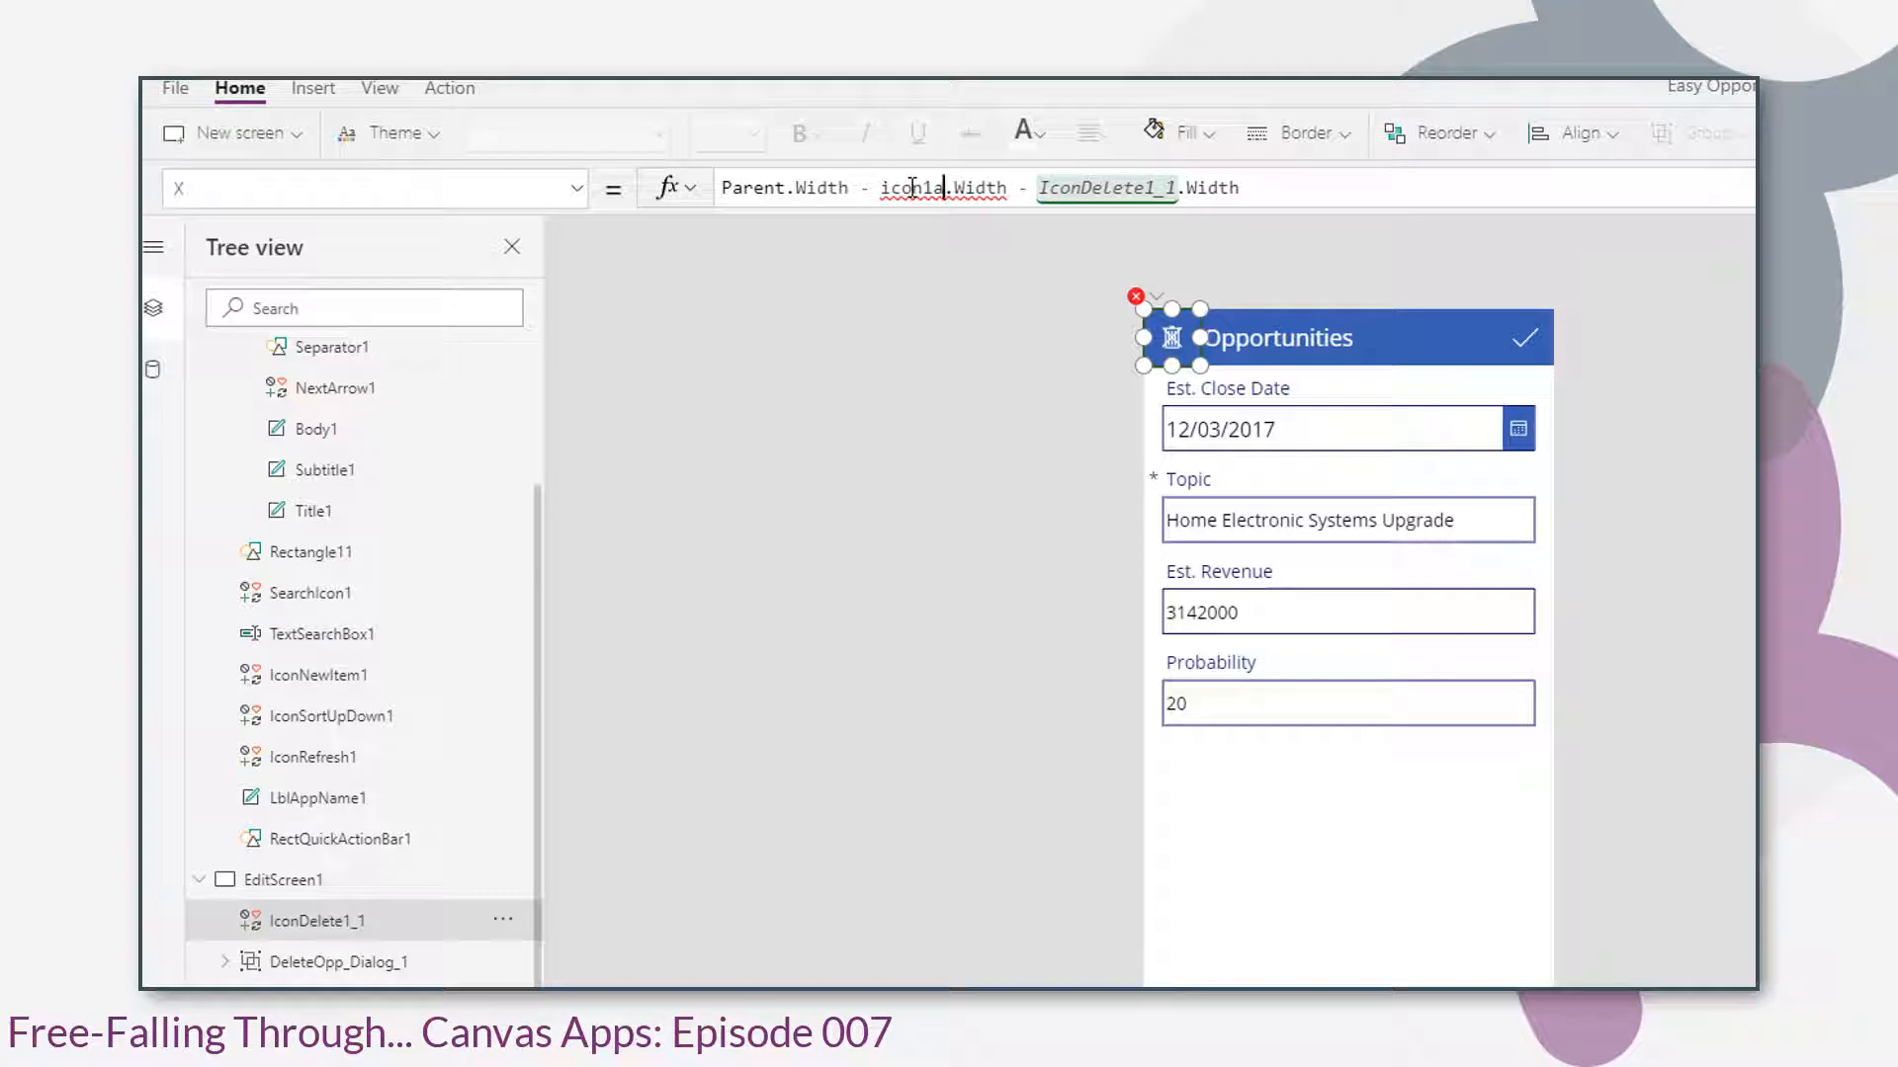
pyautogui.press('BackSpace')
pyautogui.press('BackSpace')
pyautogui.write('Accept1')
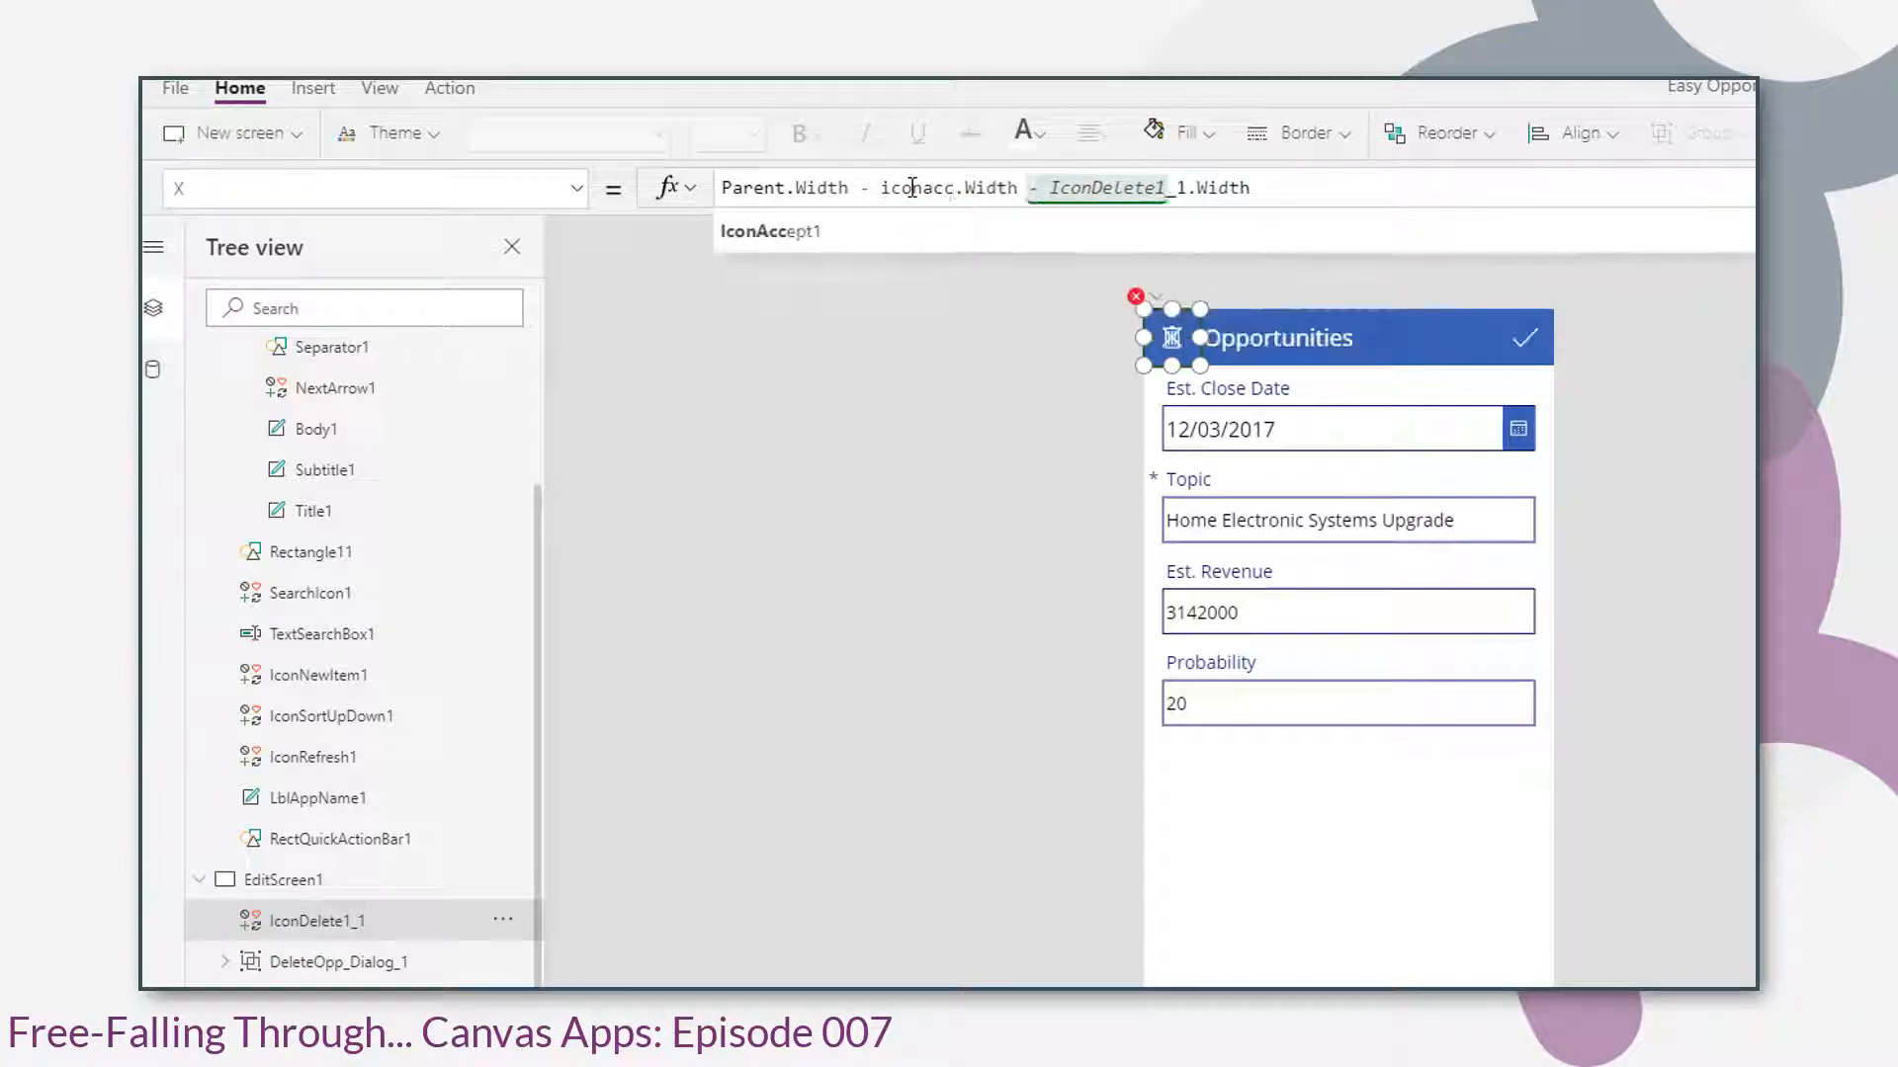
pyautogui.press('Tab')
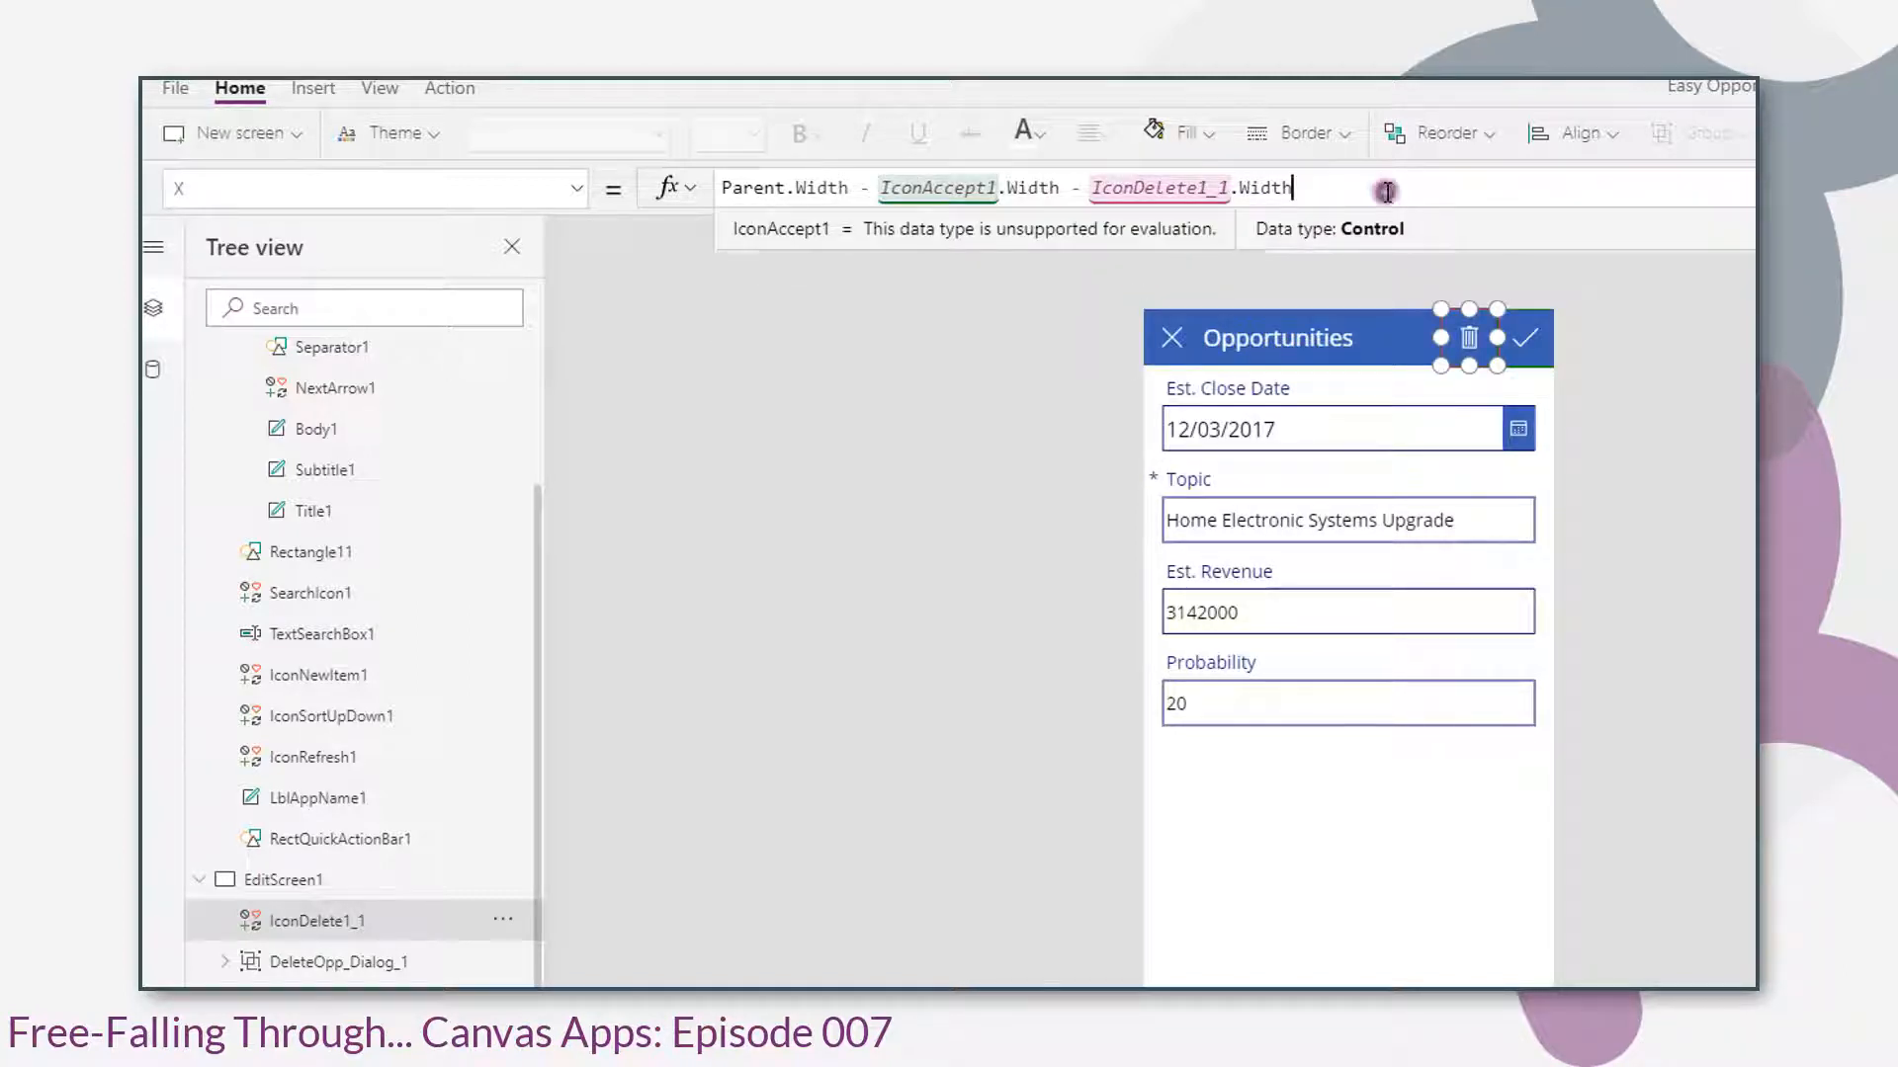
pyautogui.click(1387, 192)
pyautogui.click(1719, 555)
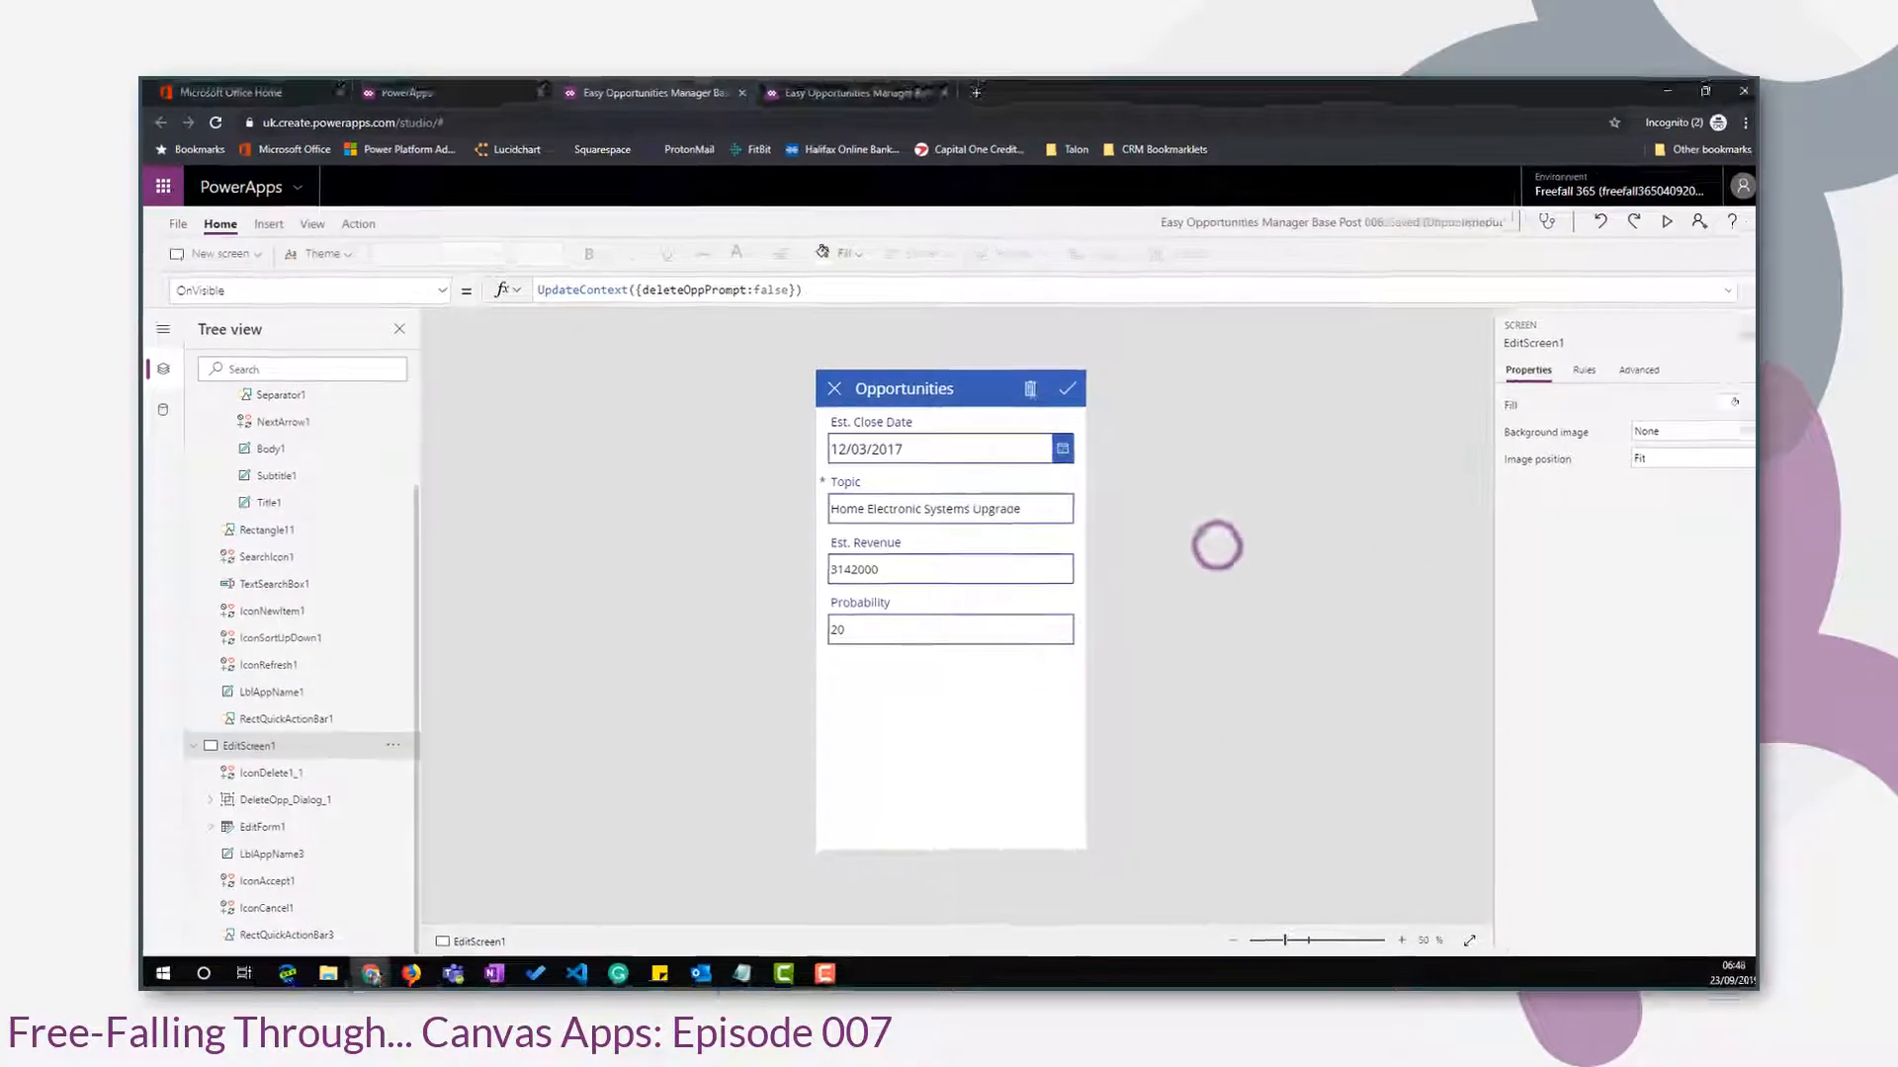
# - Preview the app, test the delete icon by opening the deletion dialog and choosing Keep, and end the preview
pyautogui.click(1654, 225)
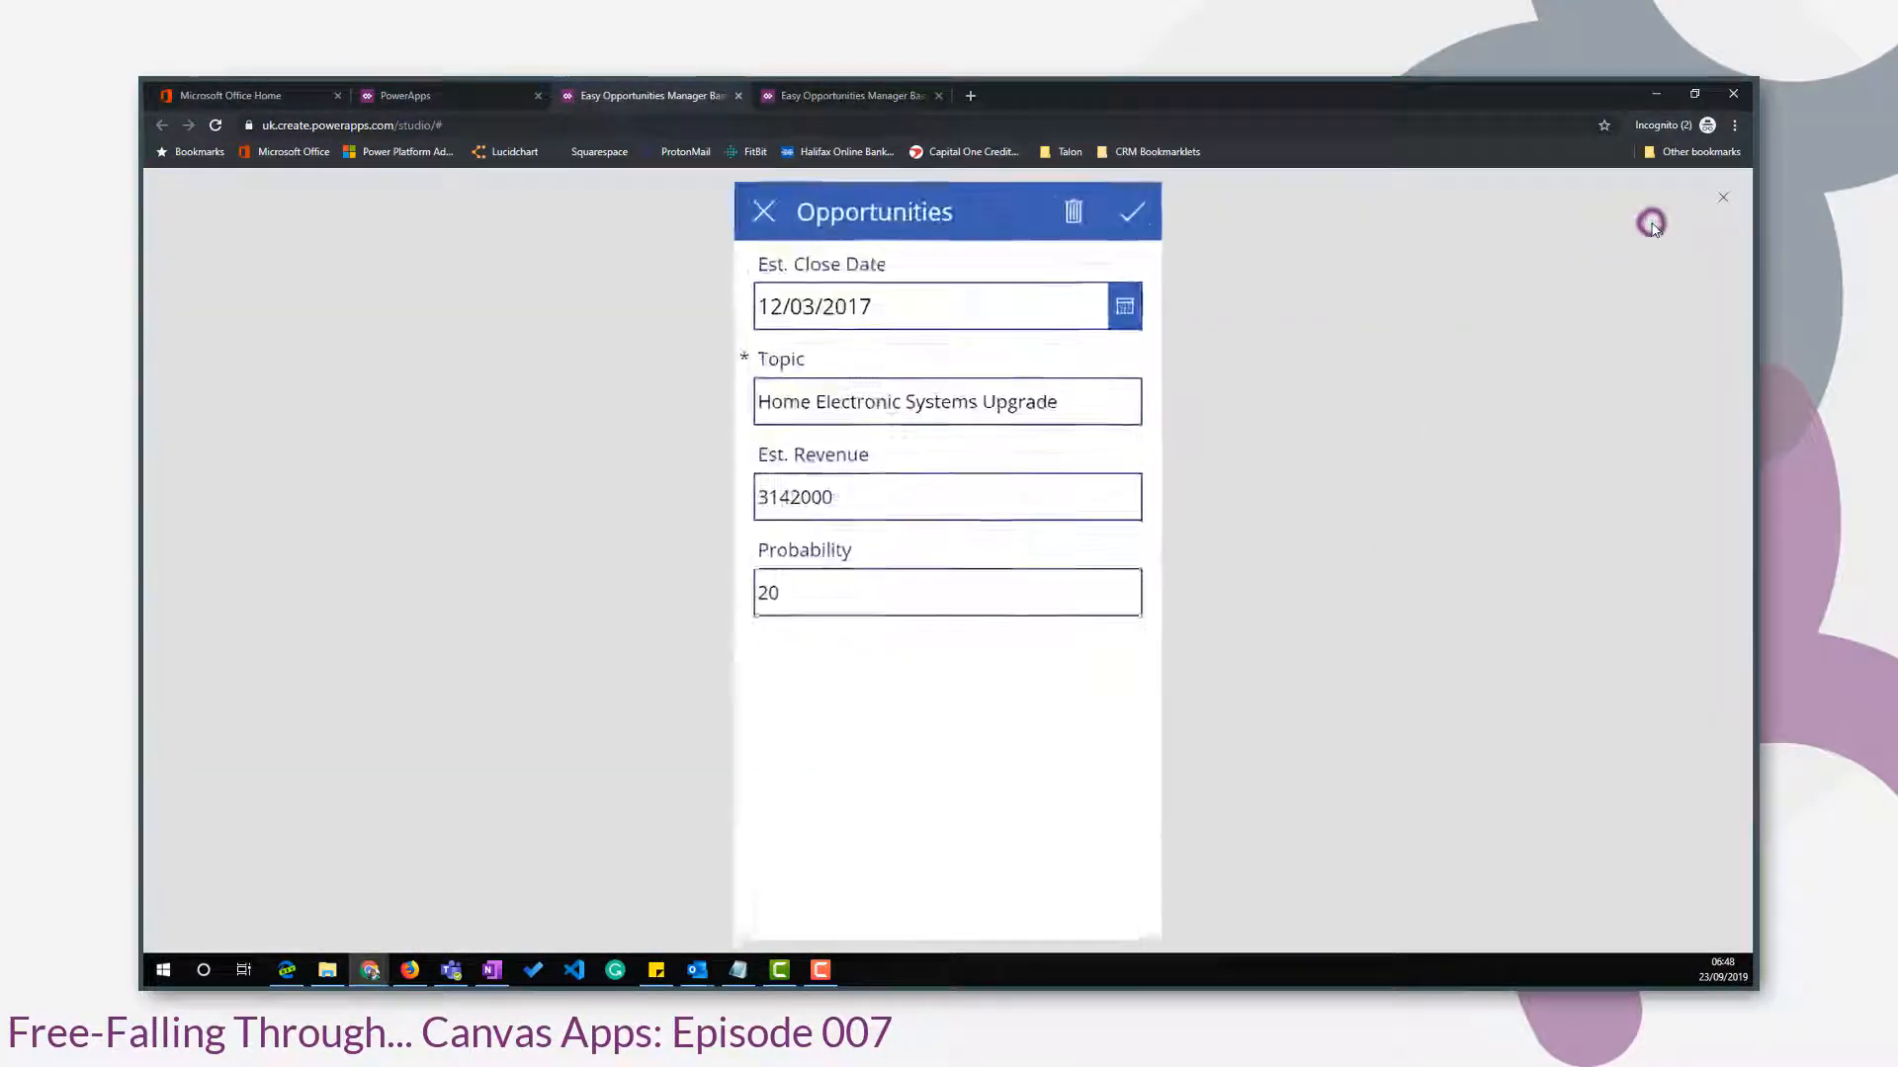
pyautogui.click(1078, 203)
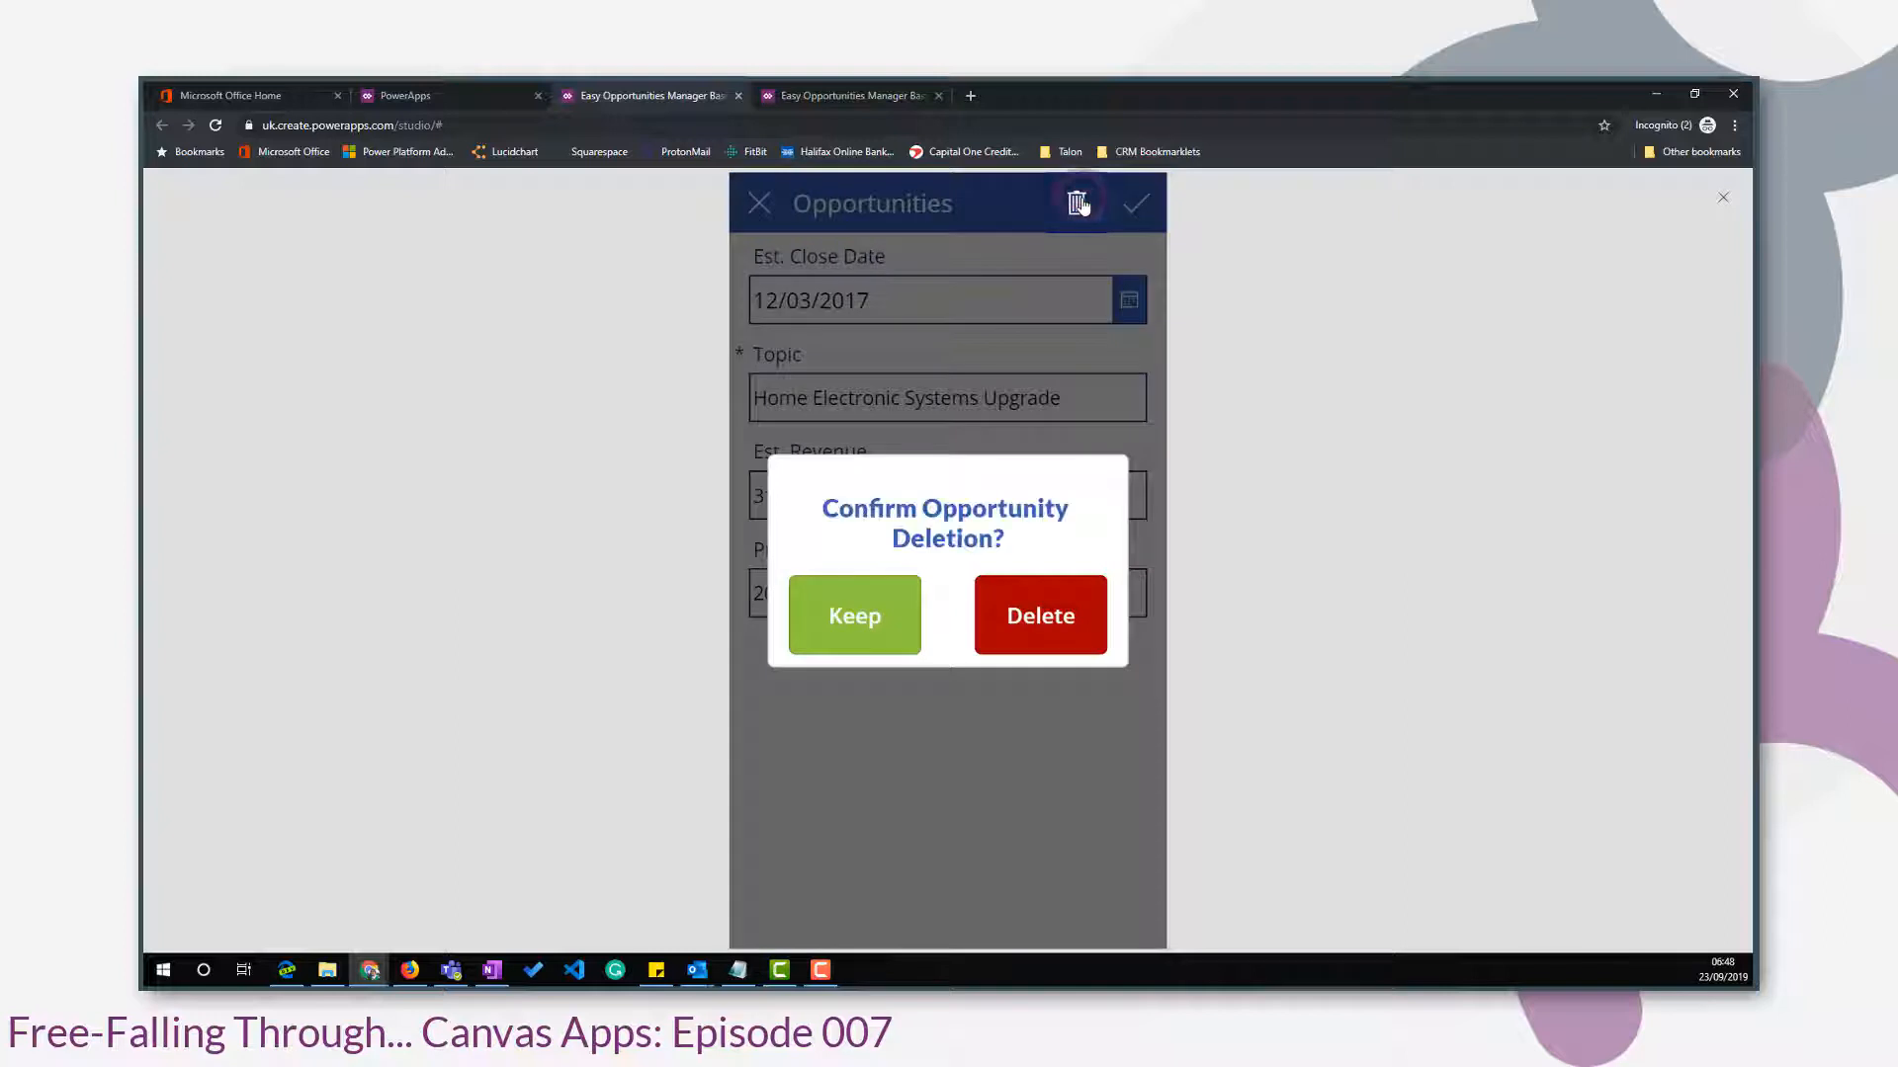
pyautogui.click(862, 631)
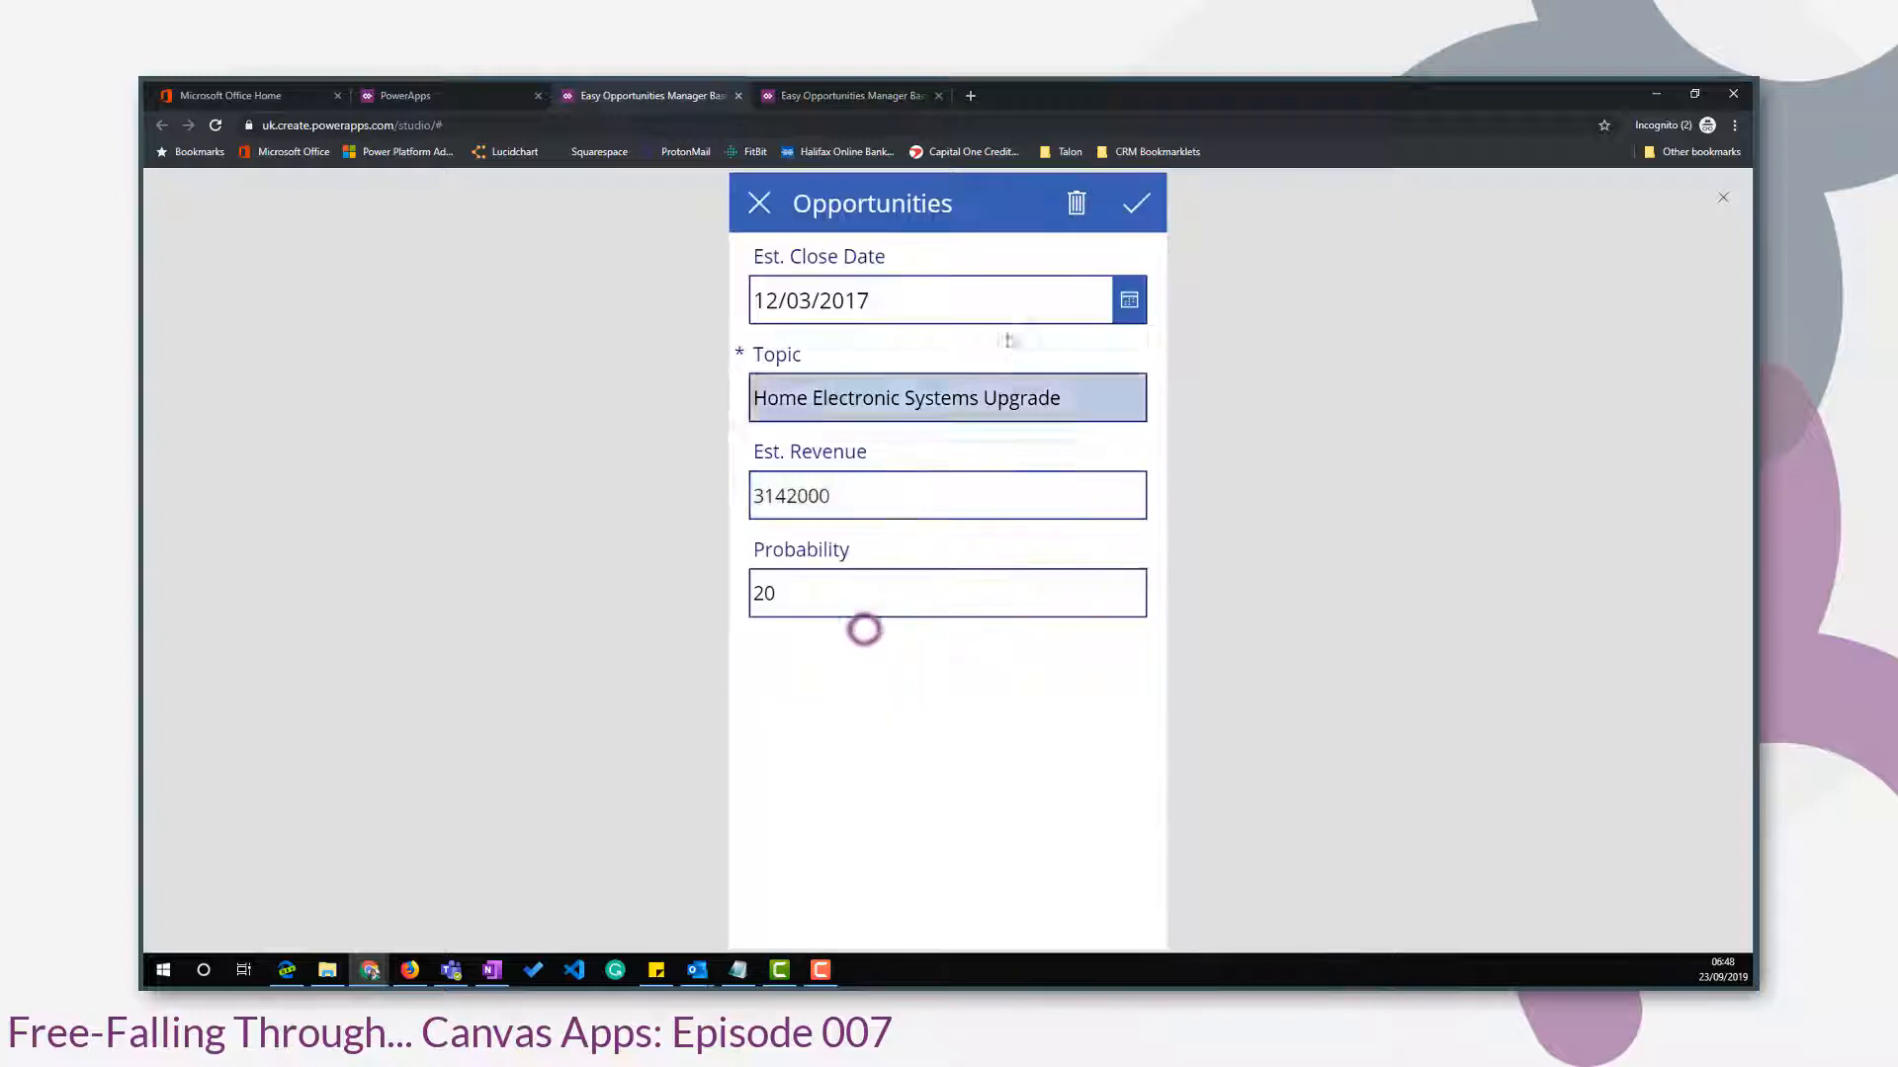
pyautogui.click(1722, 197)
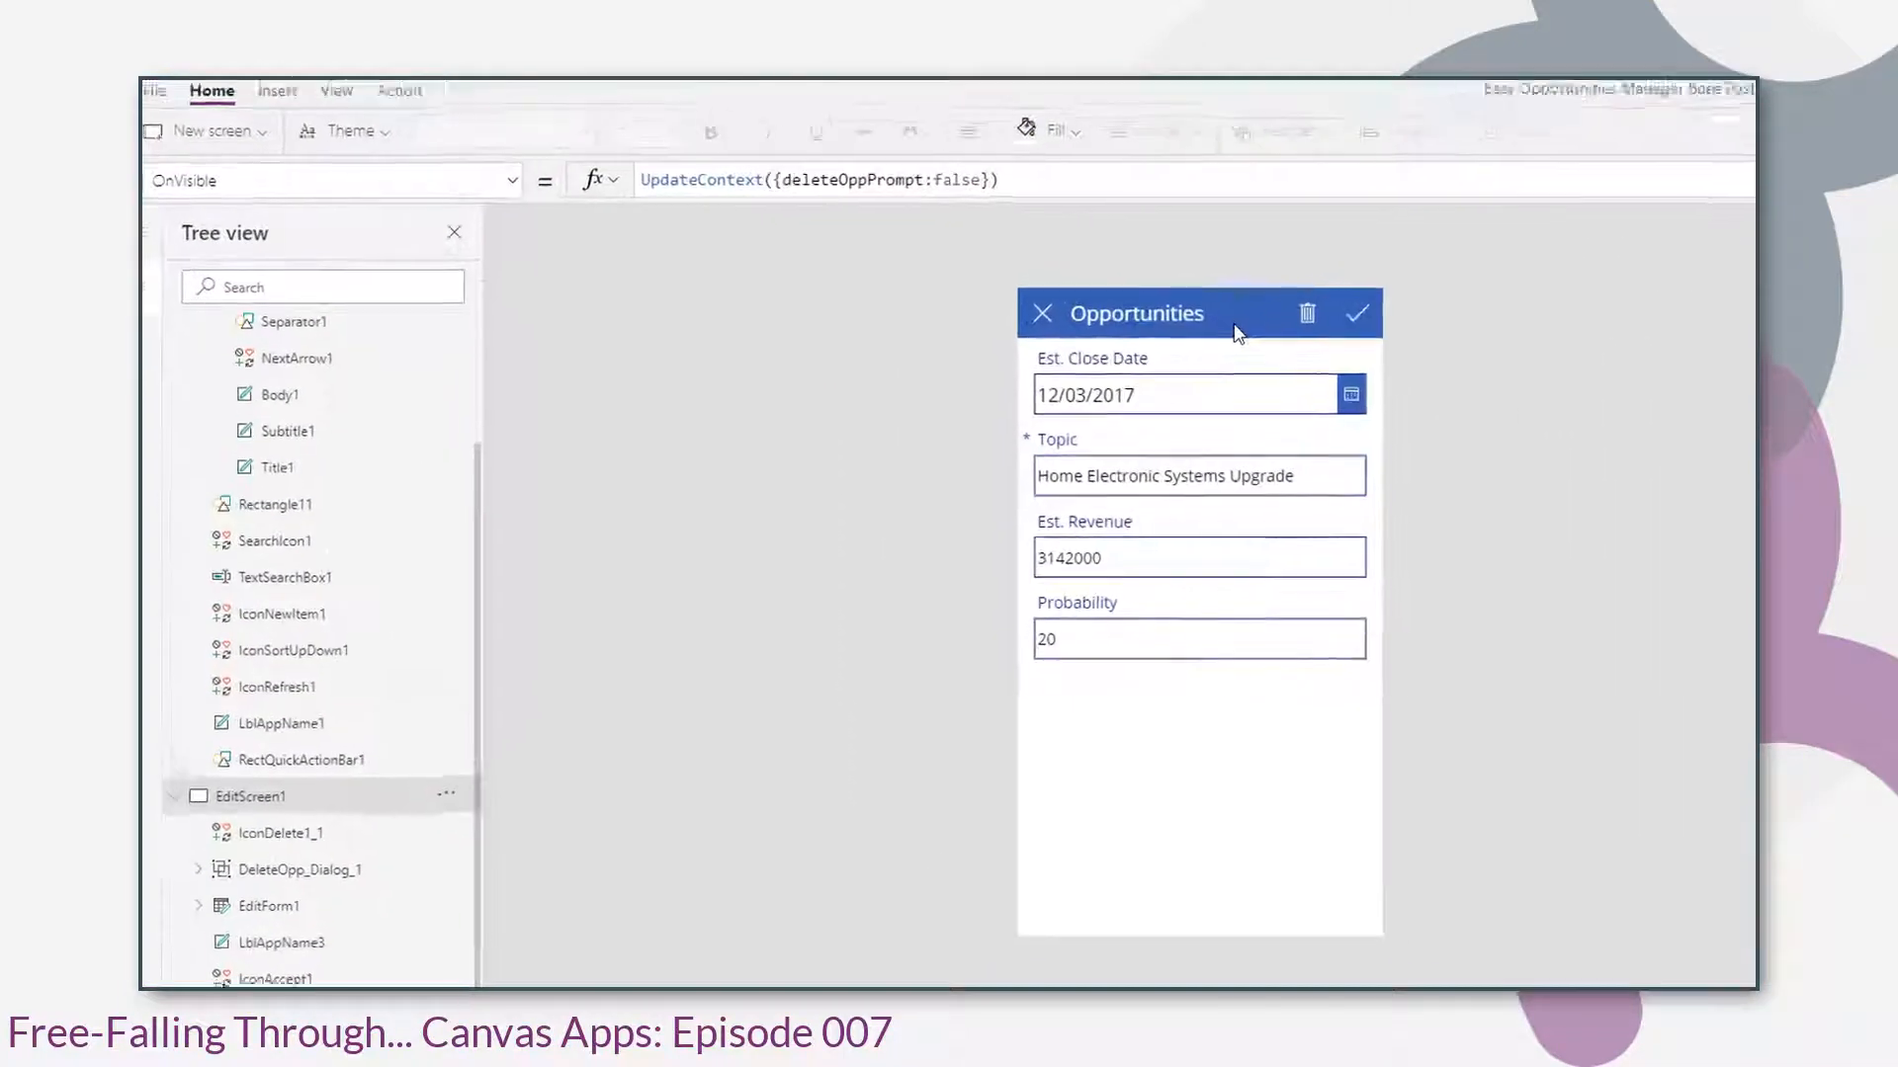
# - Duplicate the blue header rectangle of EditScreen1 and place the copy as a footer bar along the form's lower edge
pyautogui.click(1334, 299)
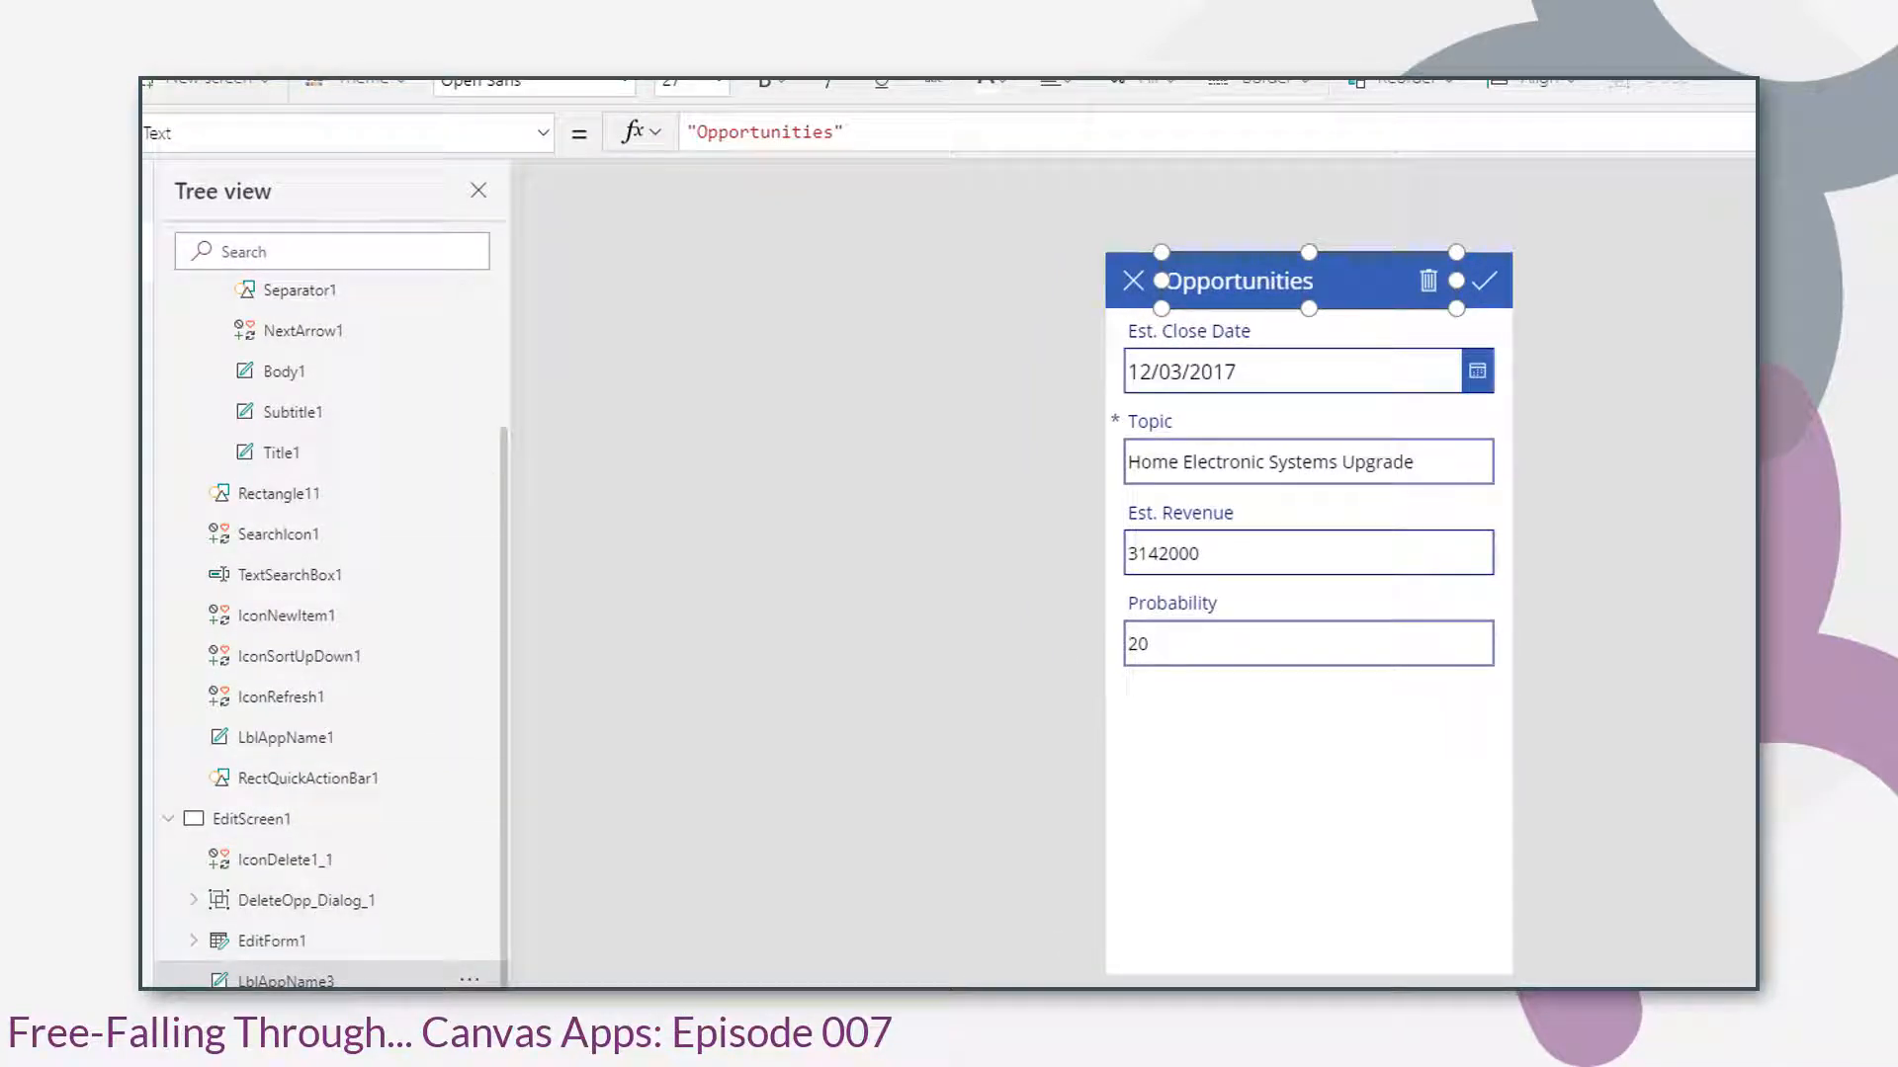
pyautogui.click(301, 1063)
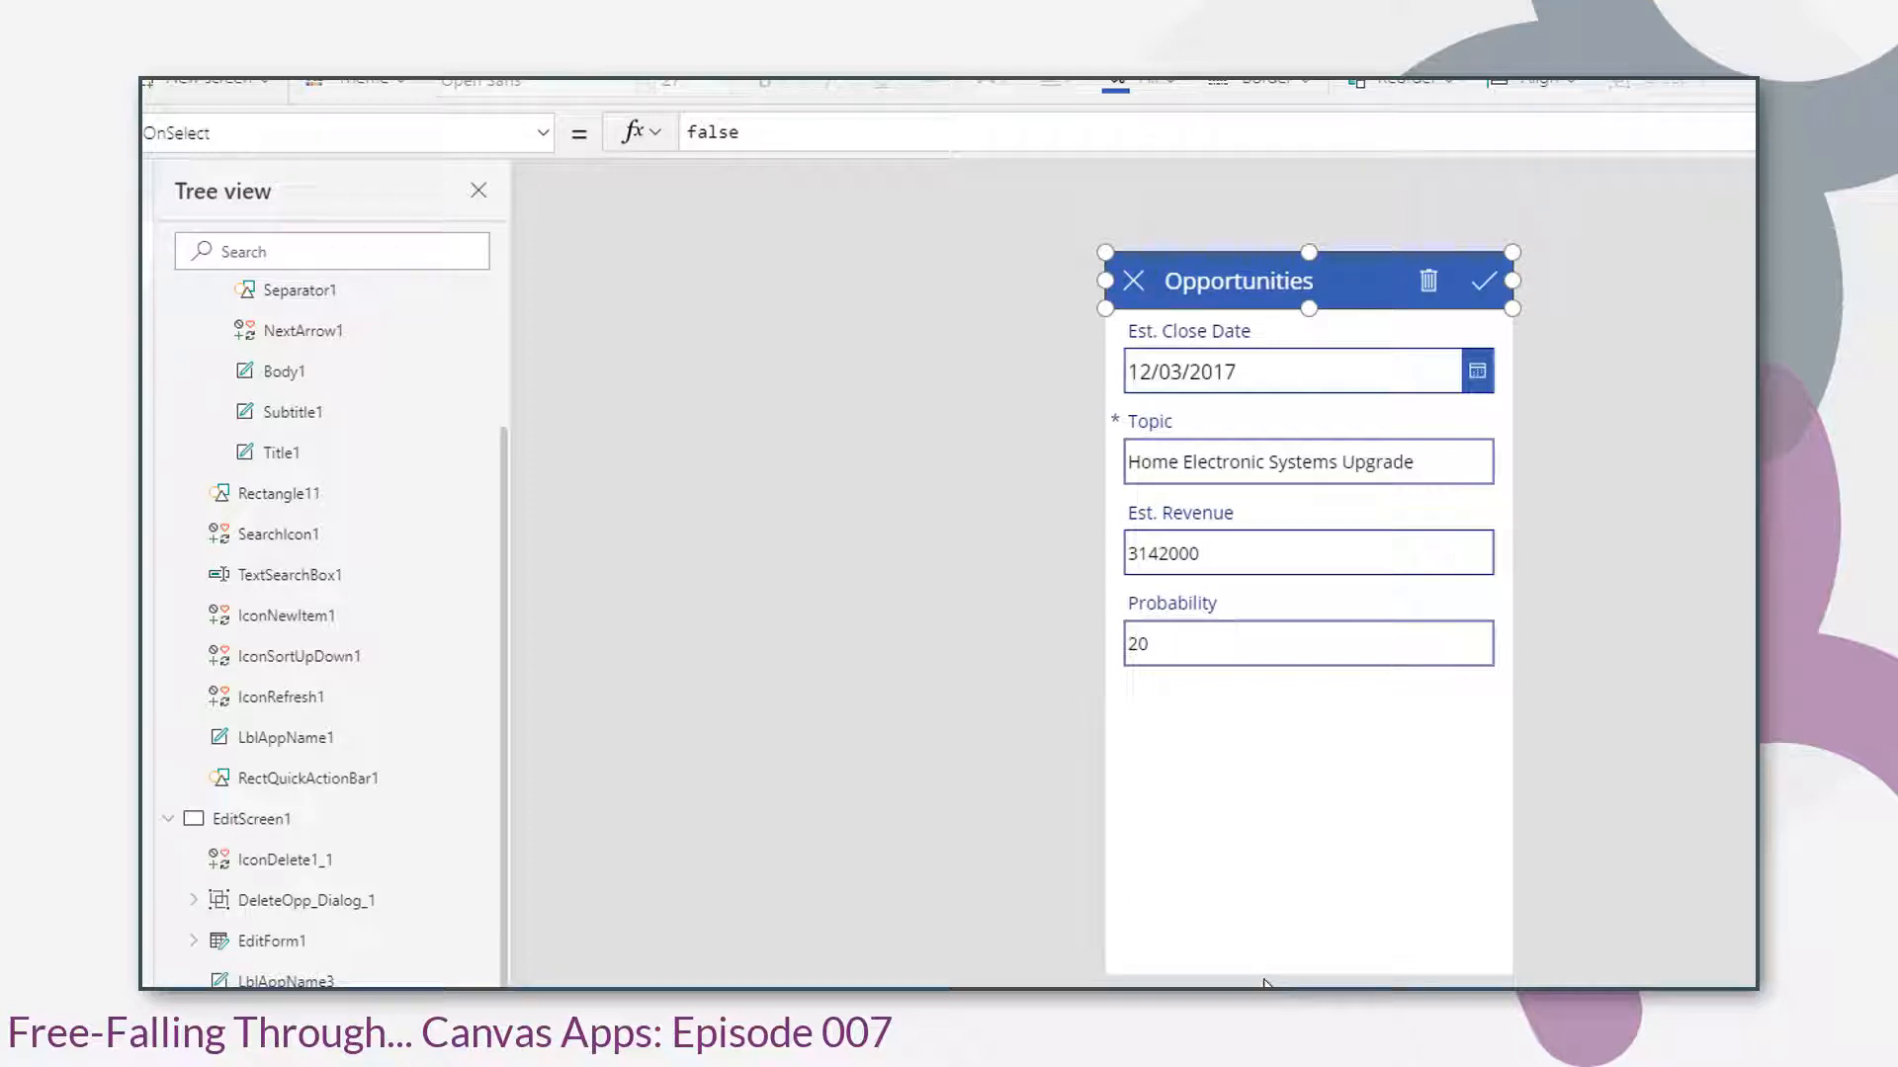
pyautogui.hotkey('ctrl', 'v')
pyautogui.moveTo(1395, 336); pyautogui.dragTo(1405, 934)
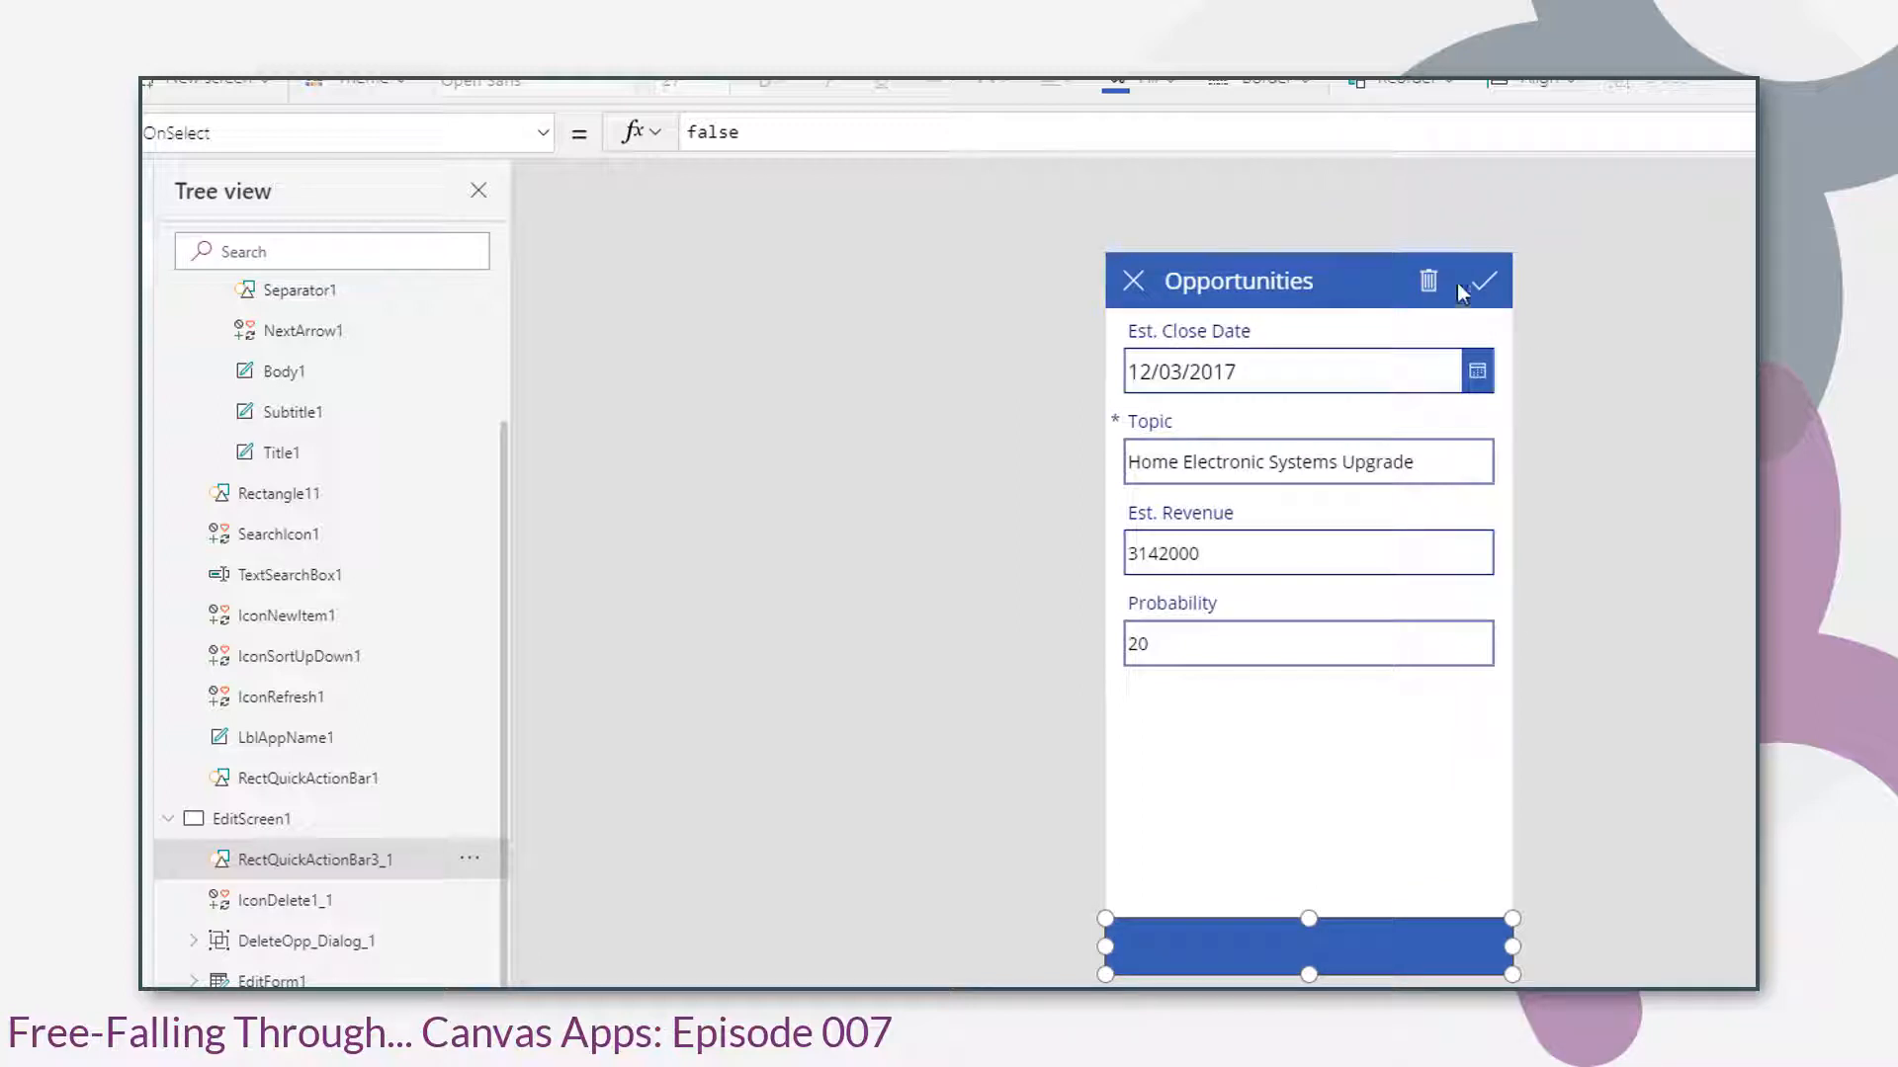
# - Move the delete icon from the header to the left end of the footer bar and bring it to the front
pyautogui.click(1427, 282)
pyautogui.moveTo(1431, 279); pyautogui.dragTo(1130, 954)
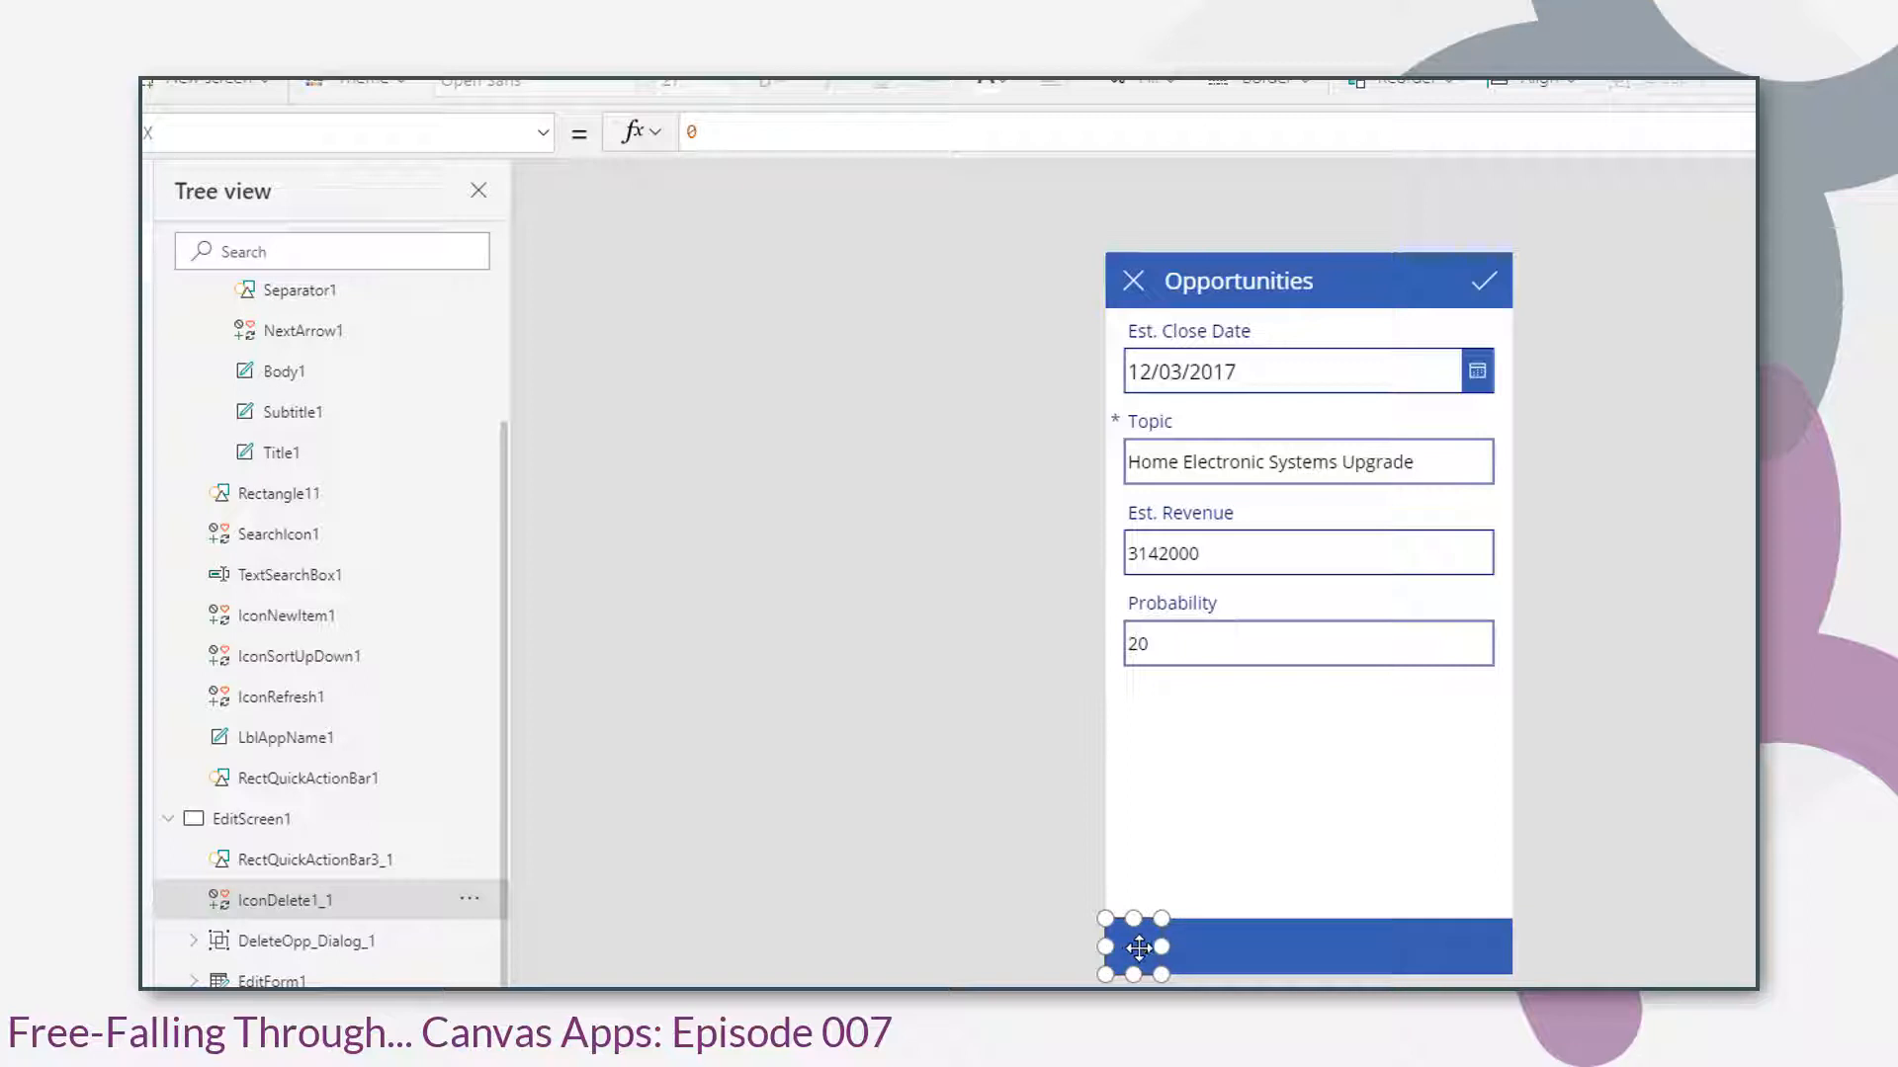
pyautogui.rightClick(1139, 949)
pyautogui.moveTo(1301, 889)
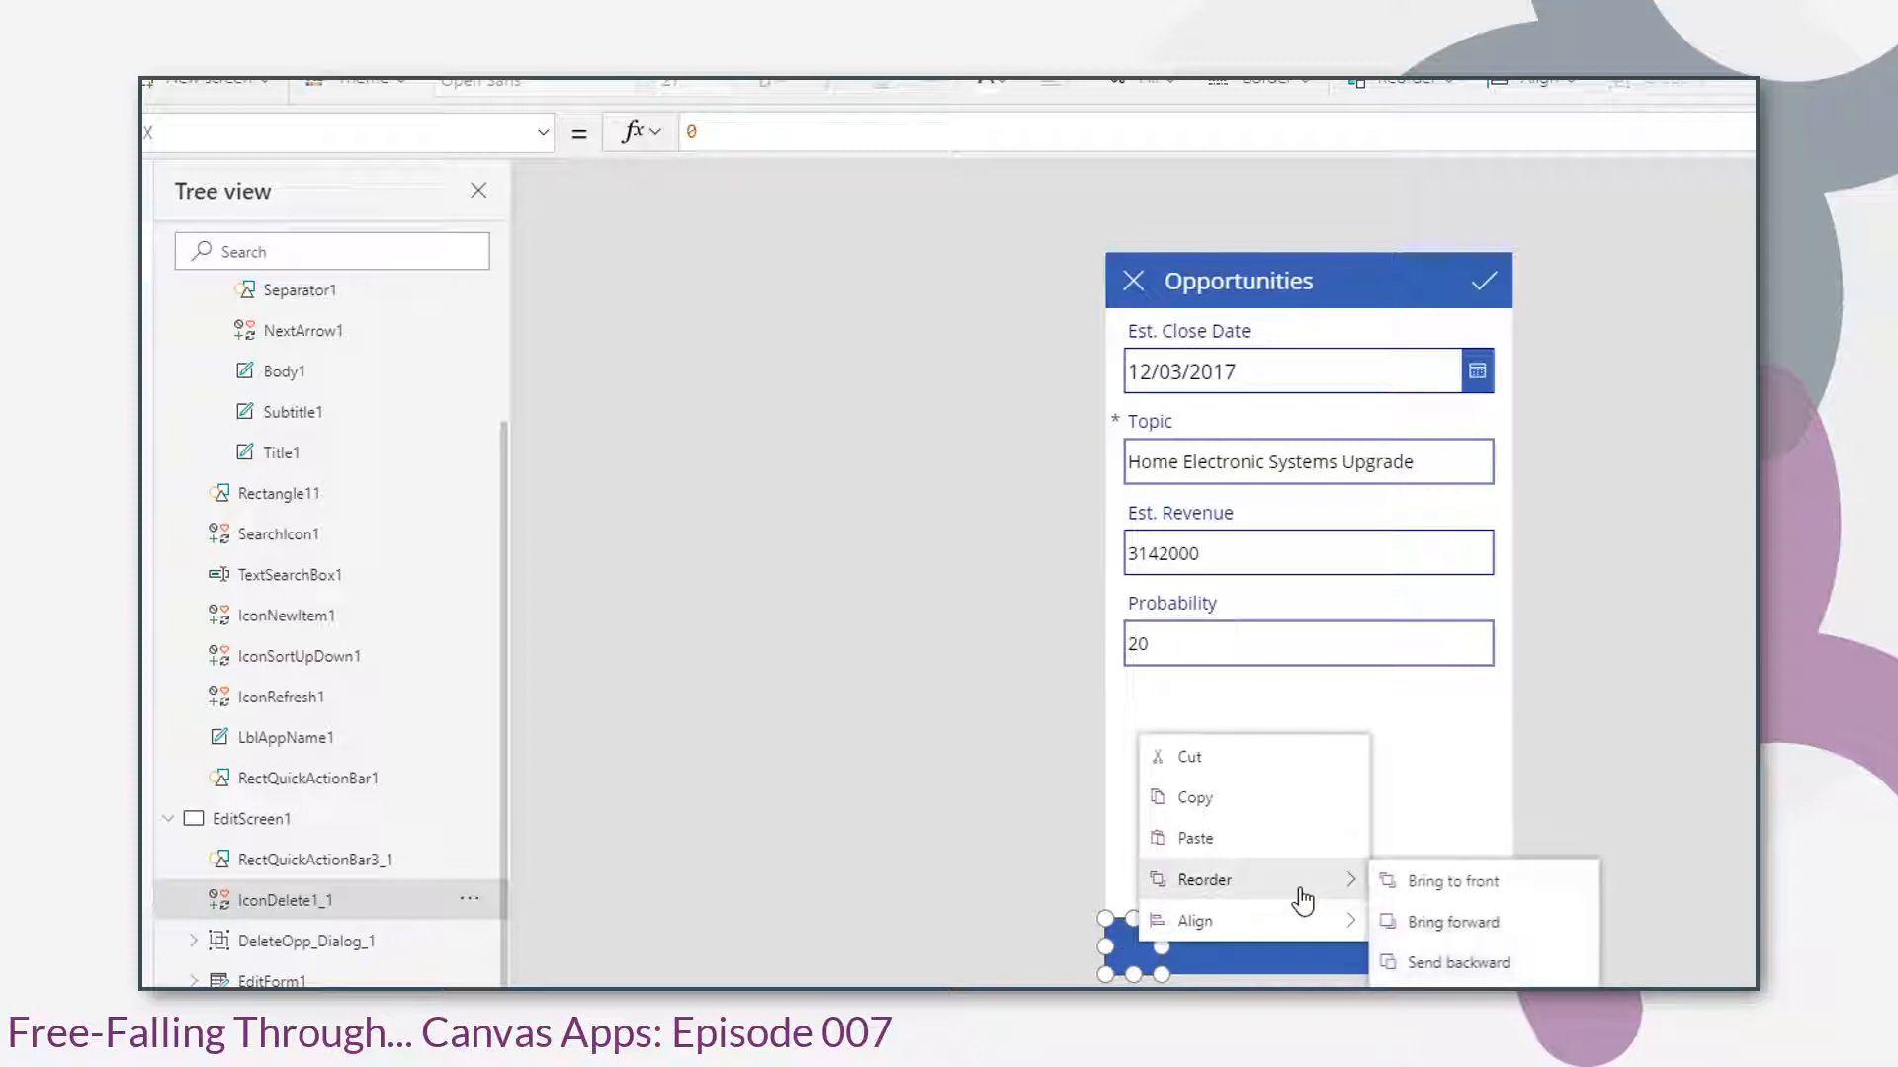
pyautogui.click(1435, 884)
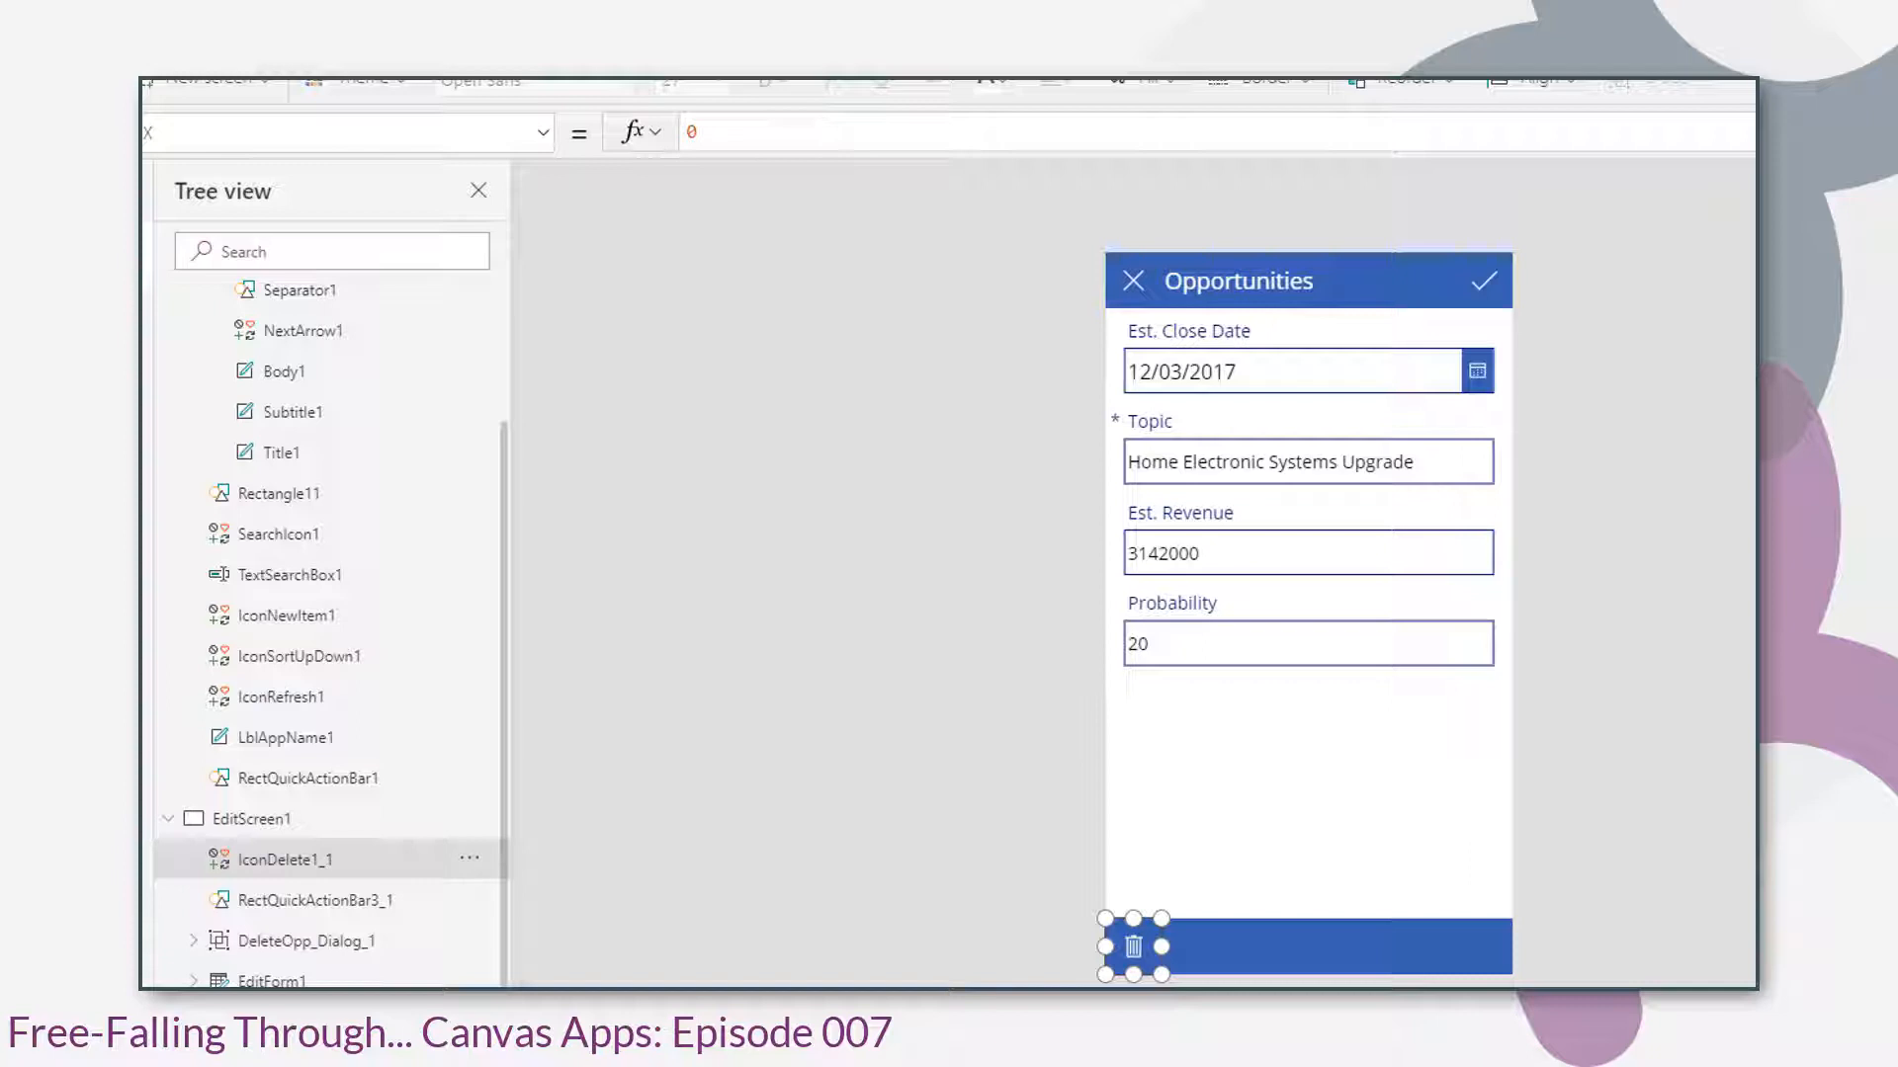
pyautogui.click(1470, 851)
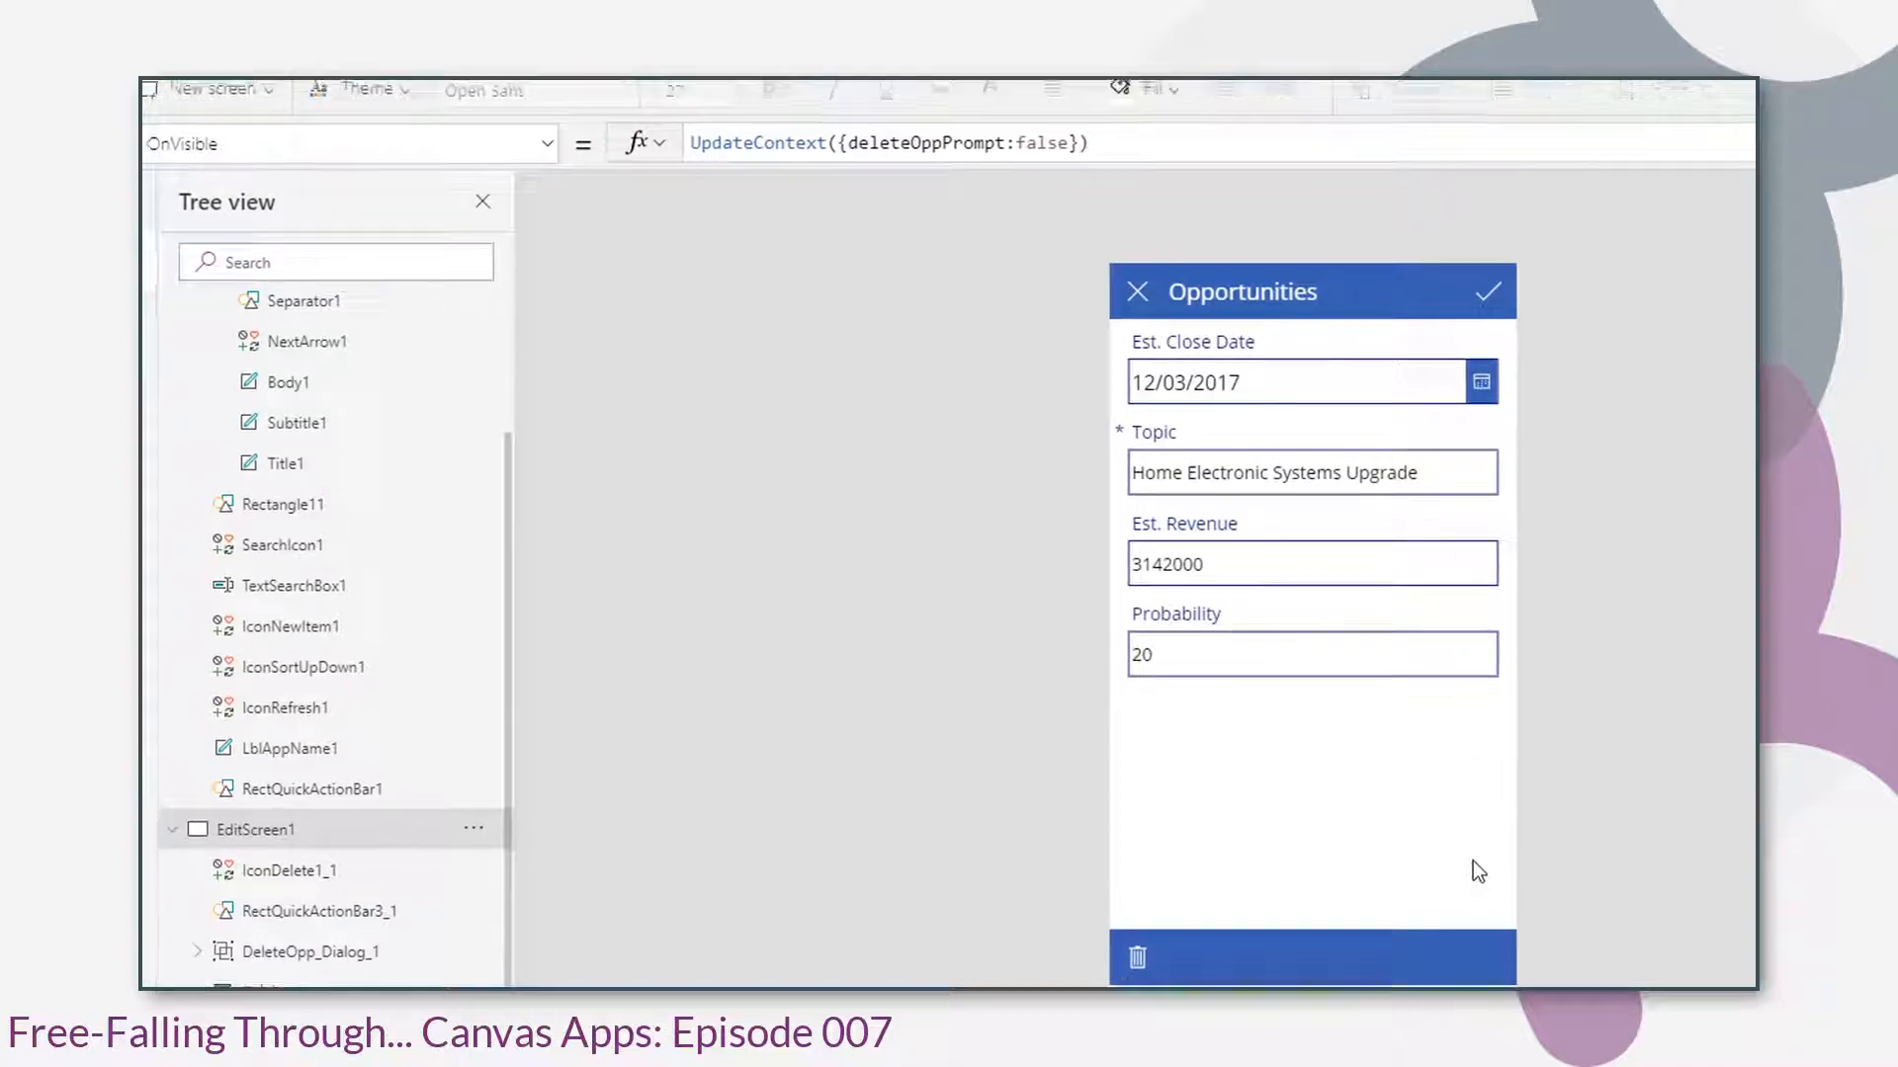
# - Upload the DynamicsIcon image from the TEMP folder to the app's media and return to EditScreen1
pyautogui.click(404, 177)
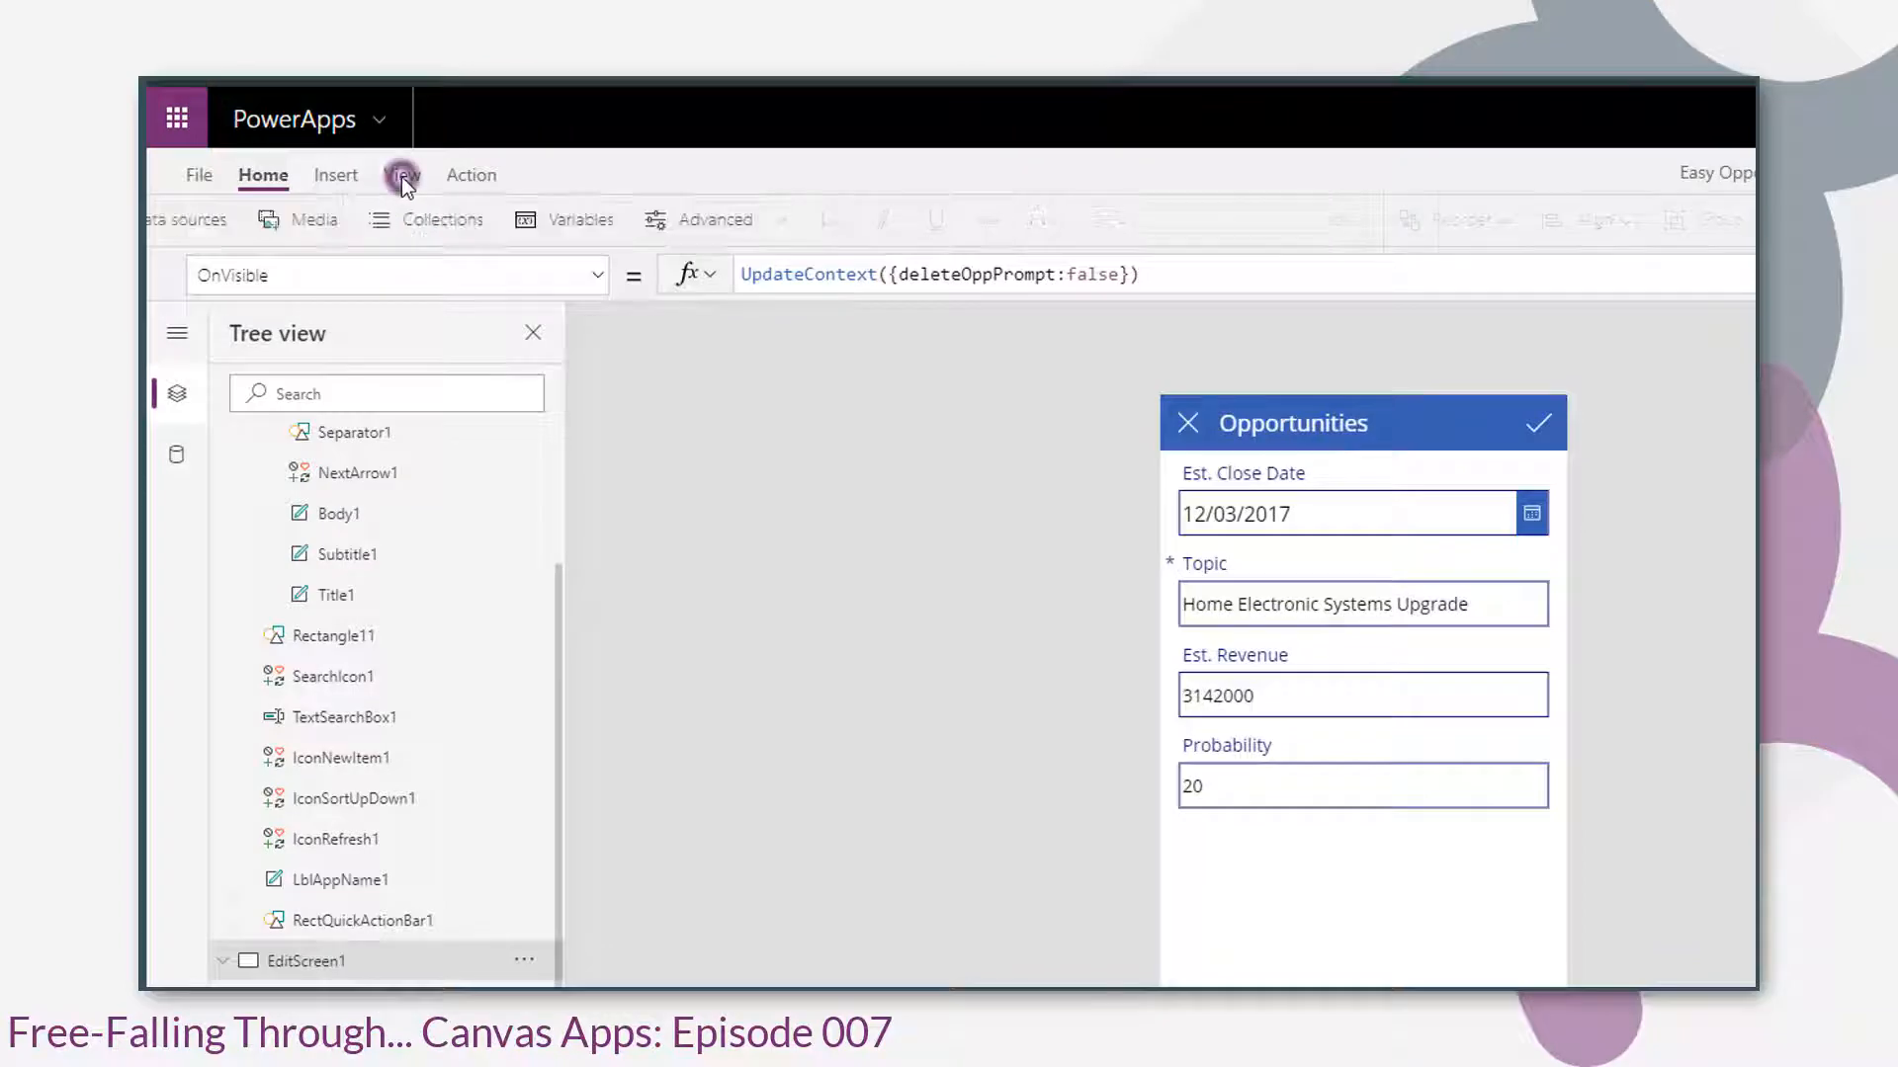
pyautogui.click(396, 218)
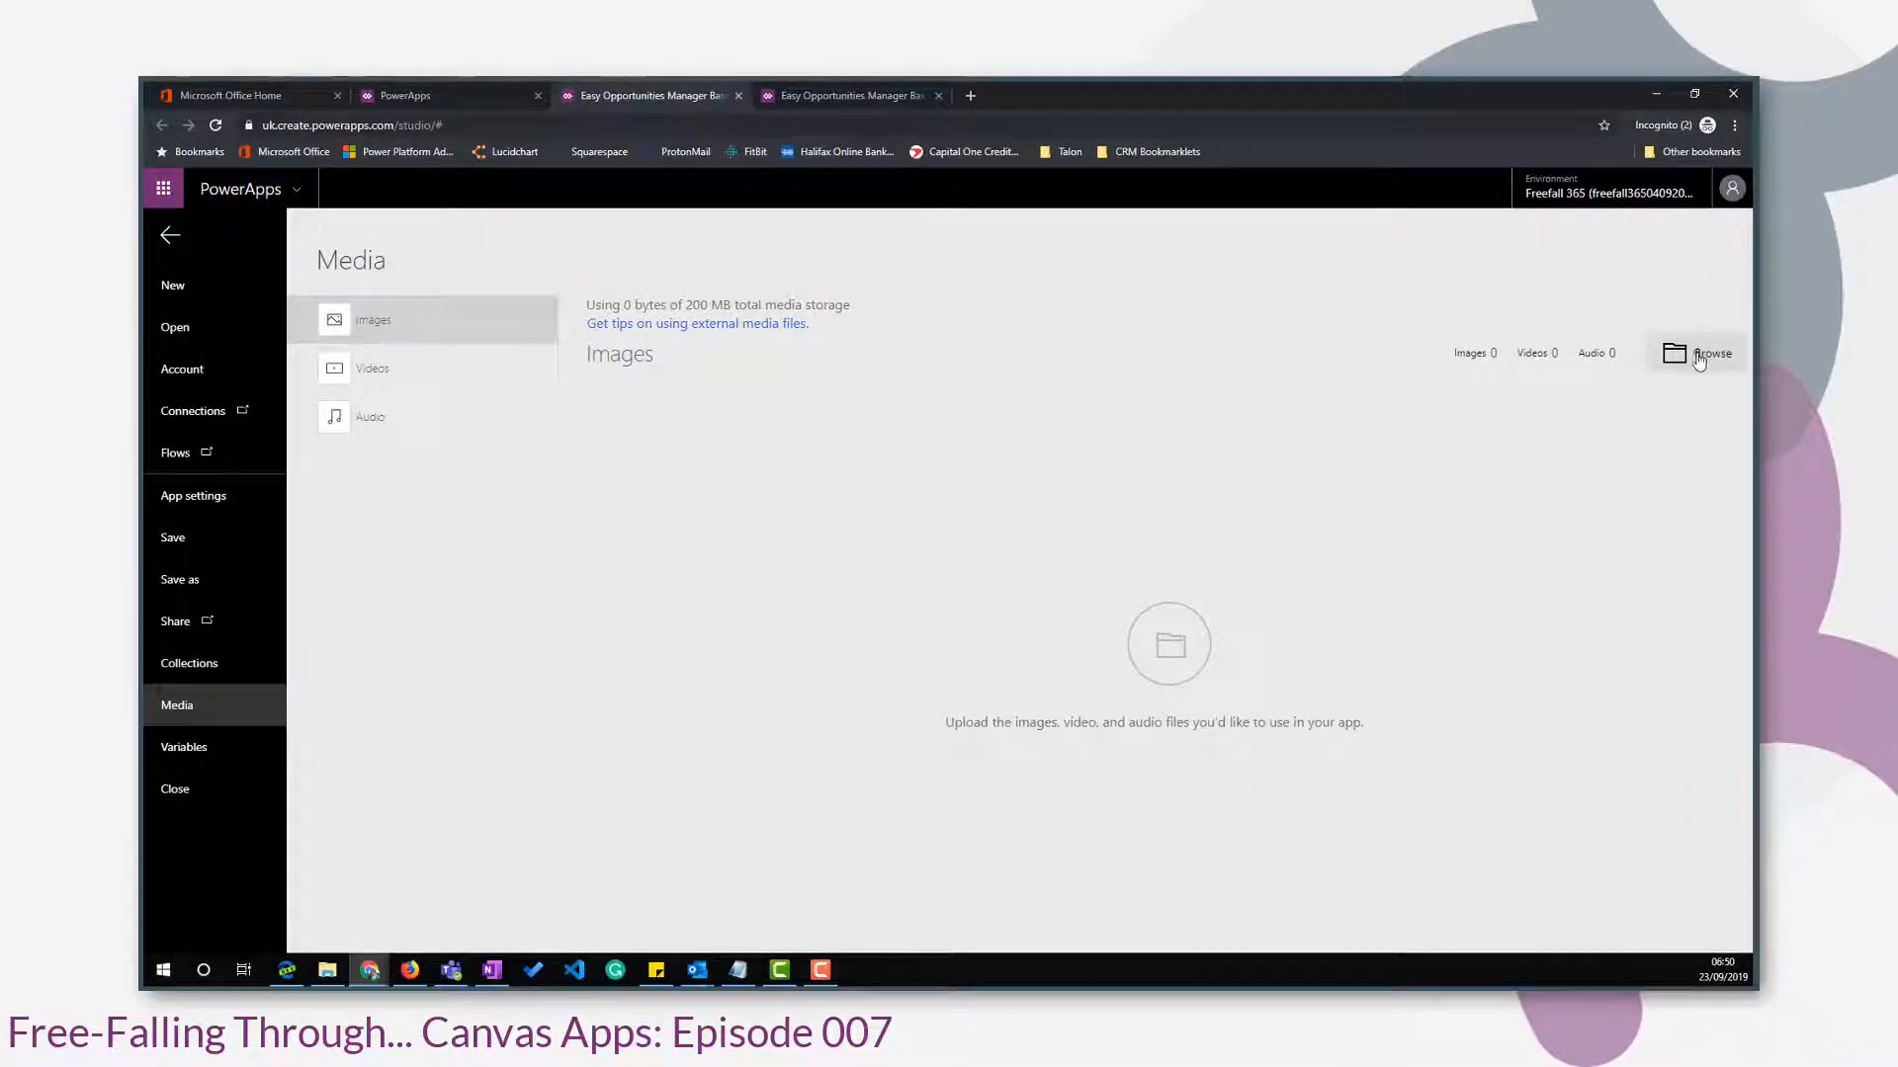
pyautogui.click(1697, 356)
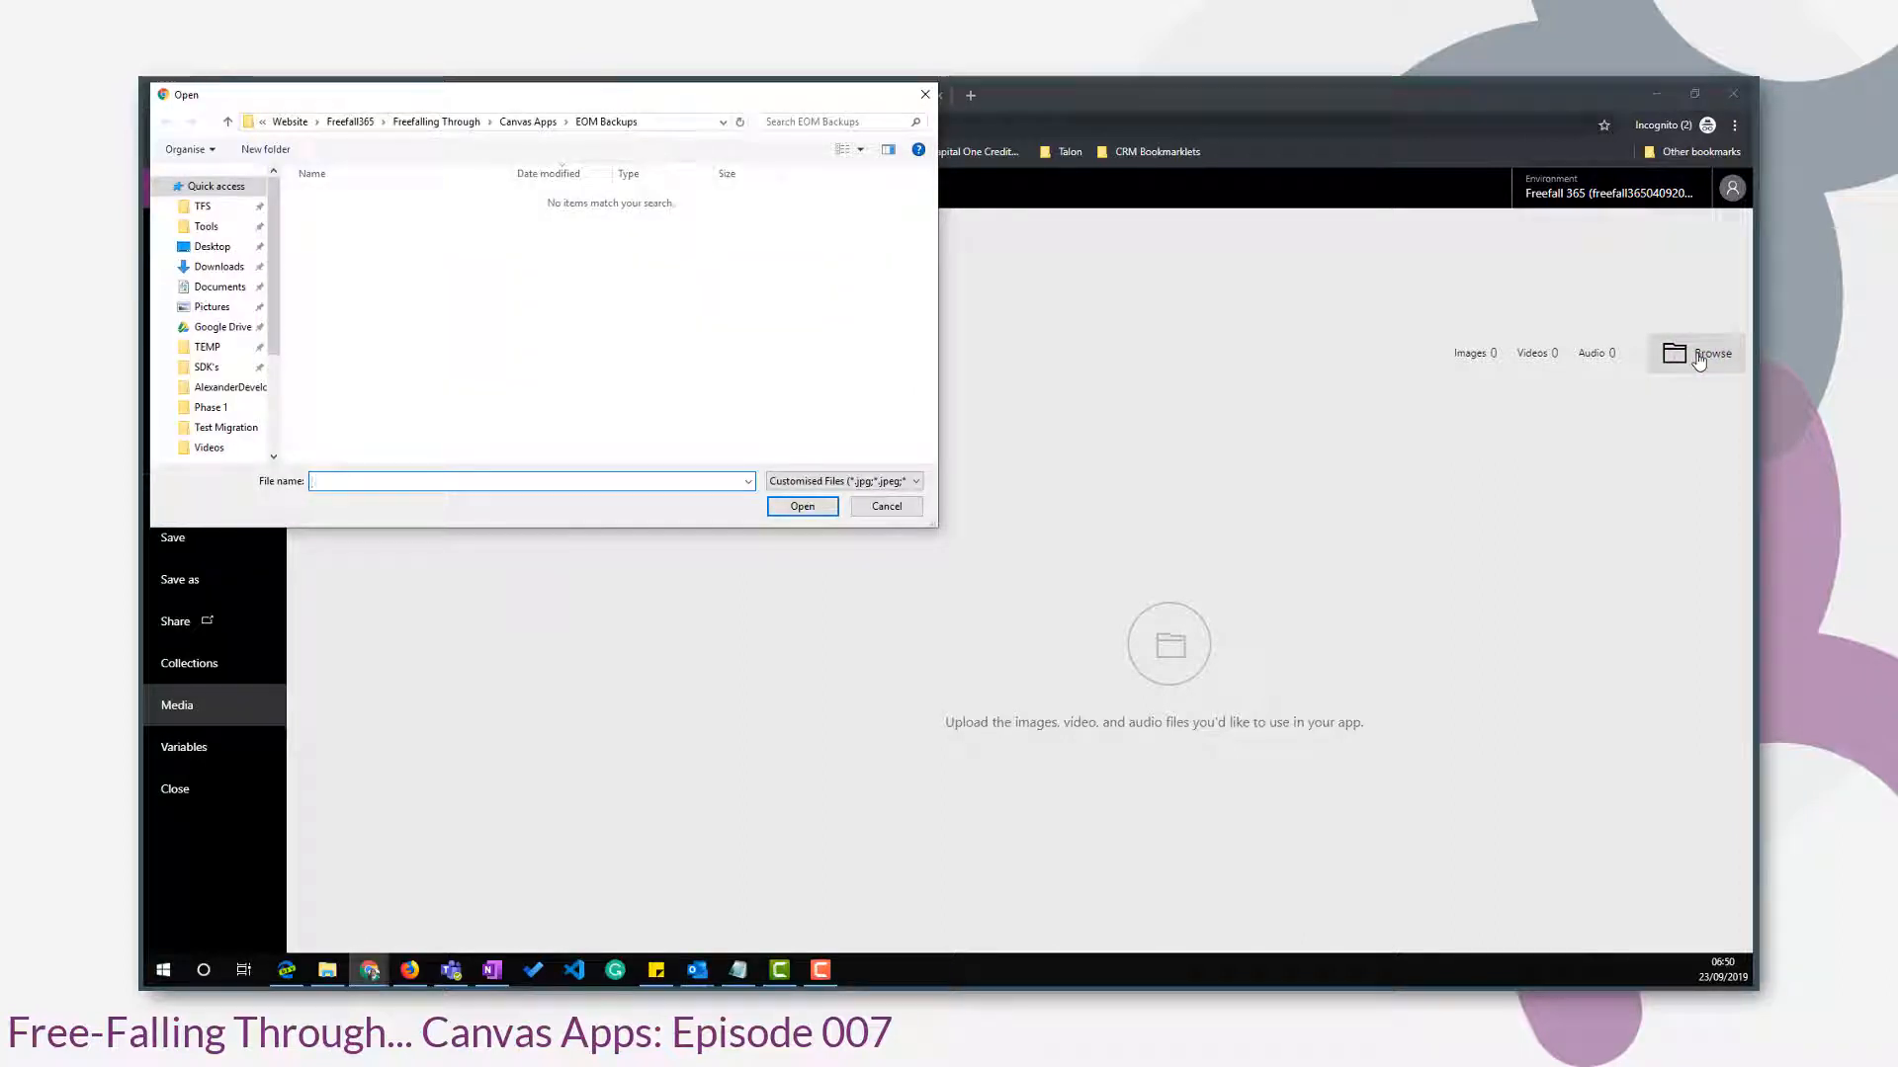
pyautogui.click(206, 346)
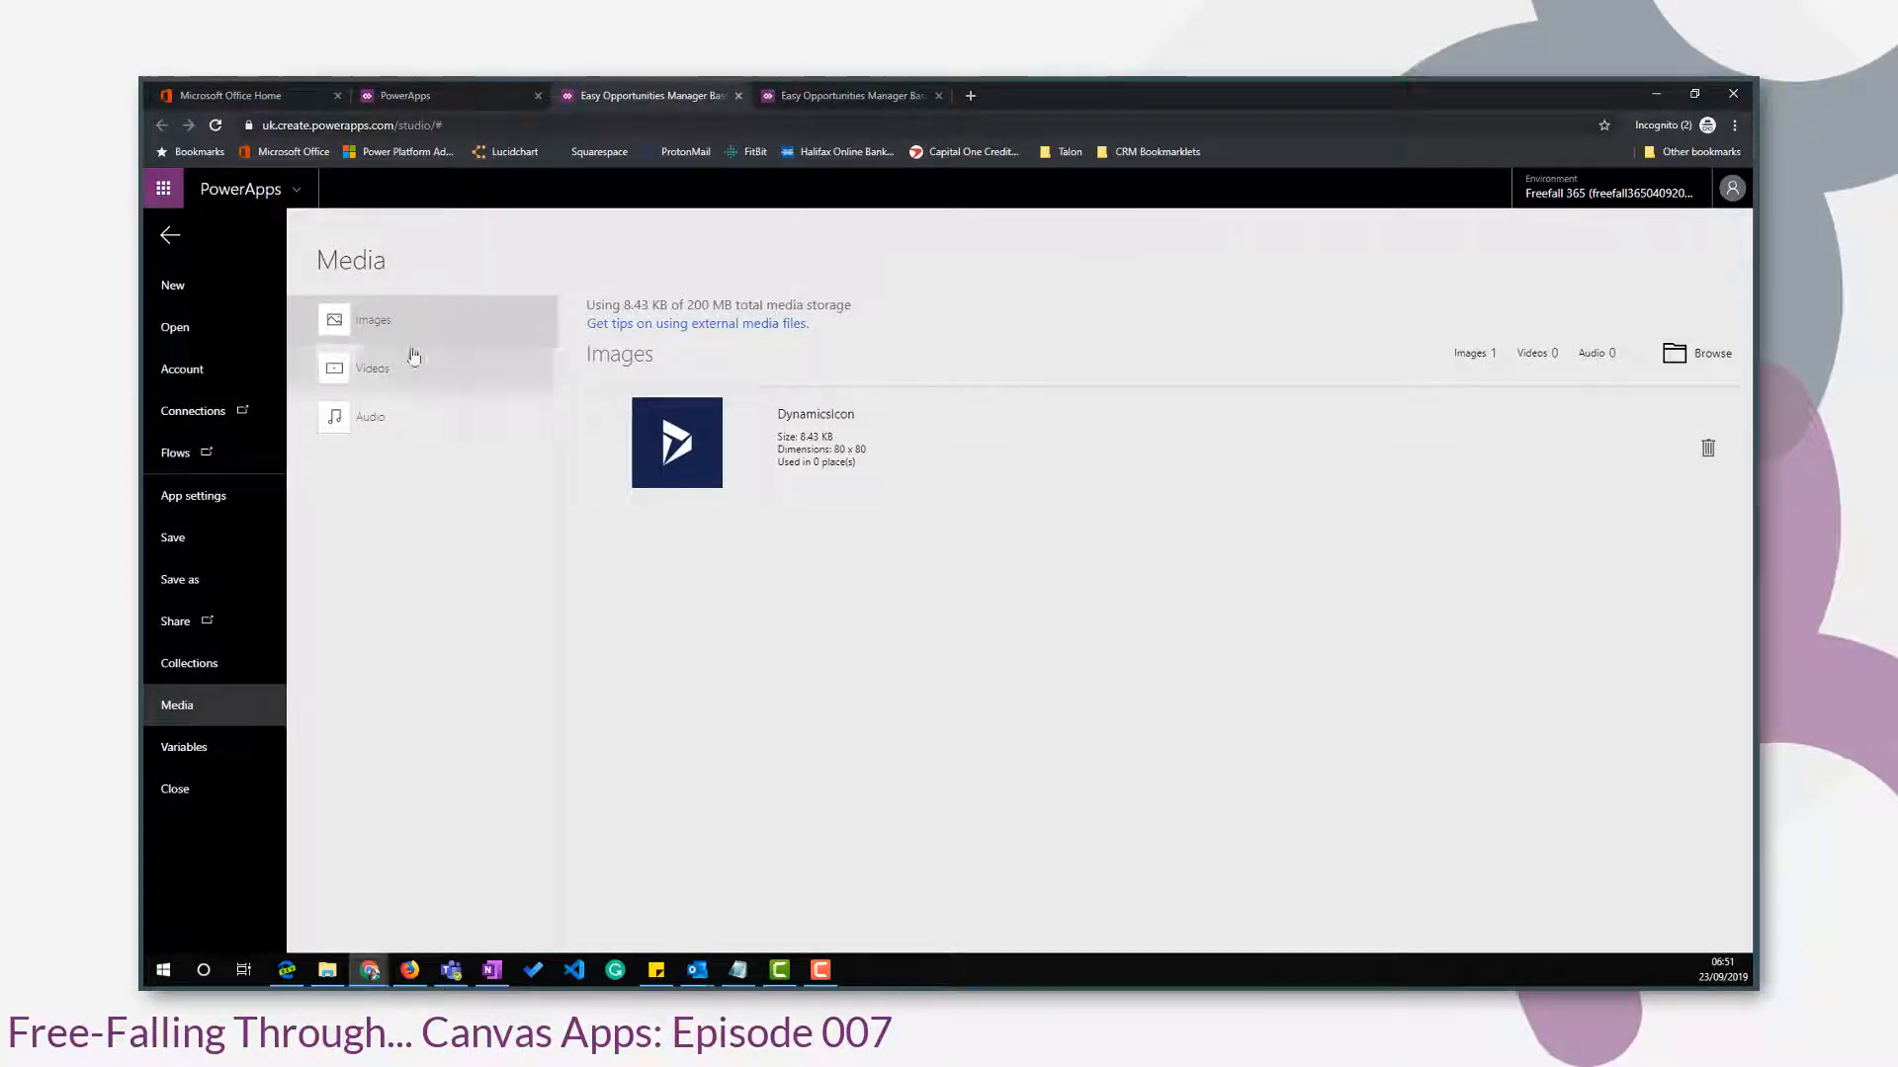
pyautogui.click(172, 237)
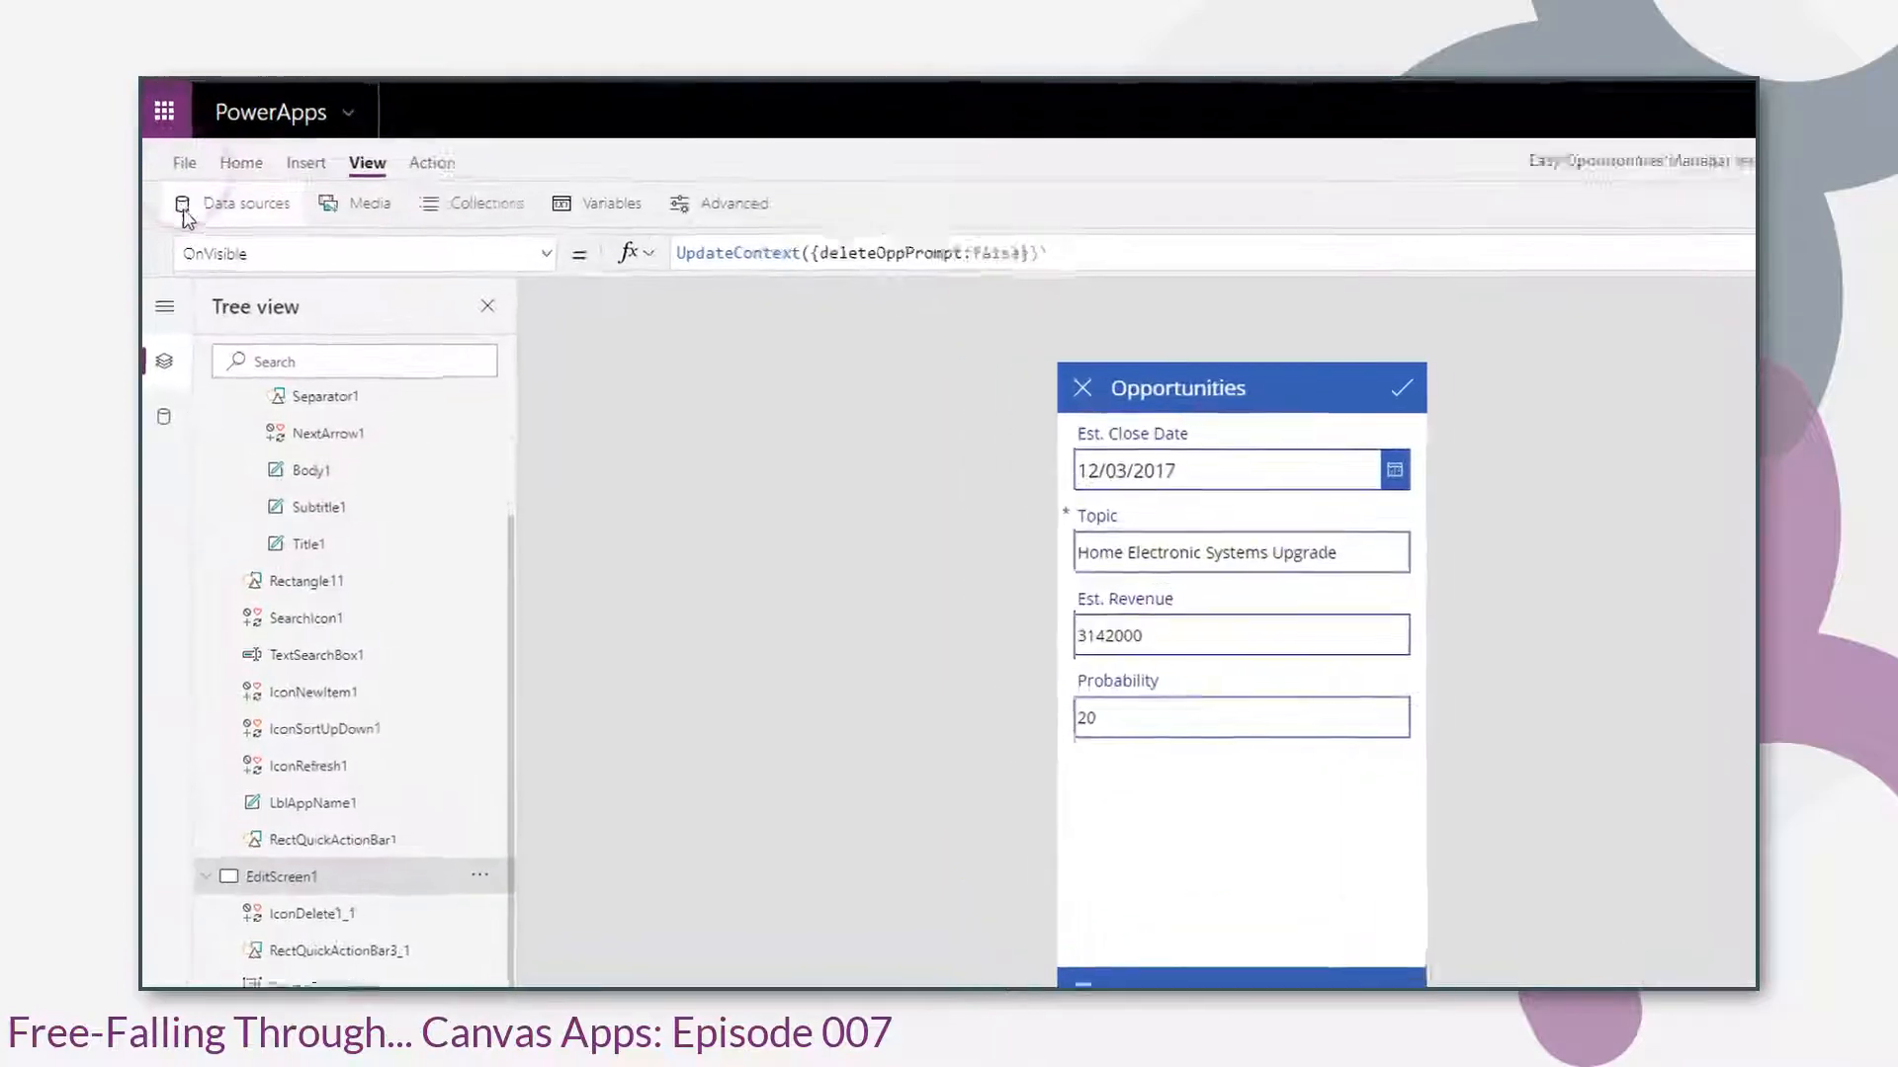
# - Insert an image control on EditScreen1 and set its Image property to DynamicsIcon
pyautogui.click(336, 114)
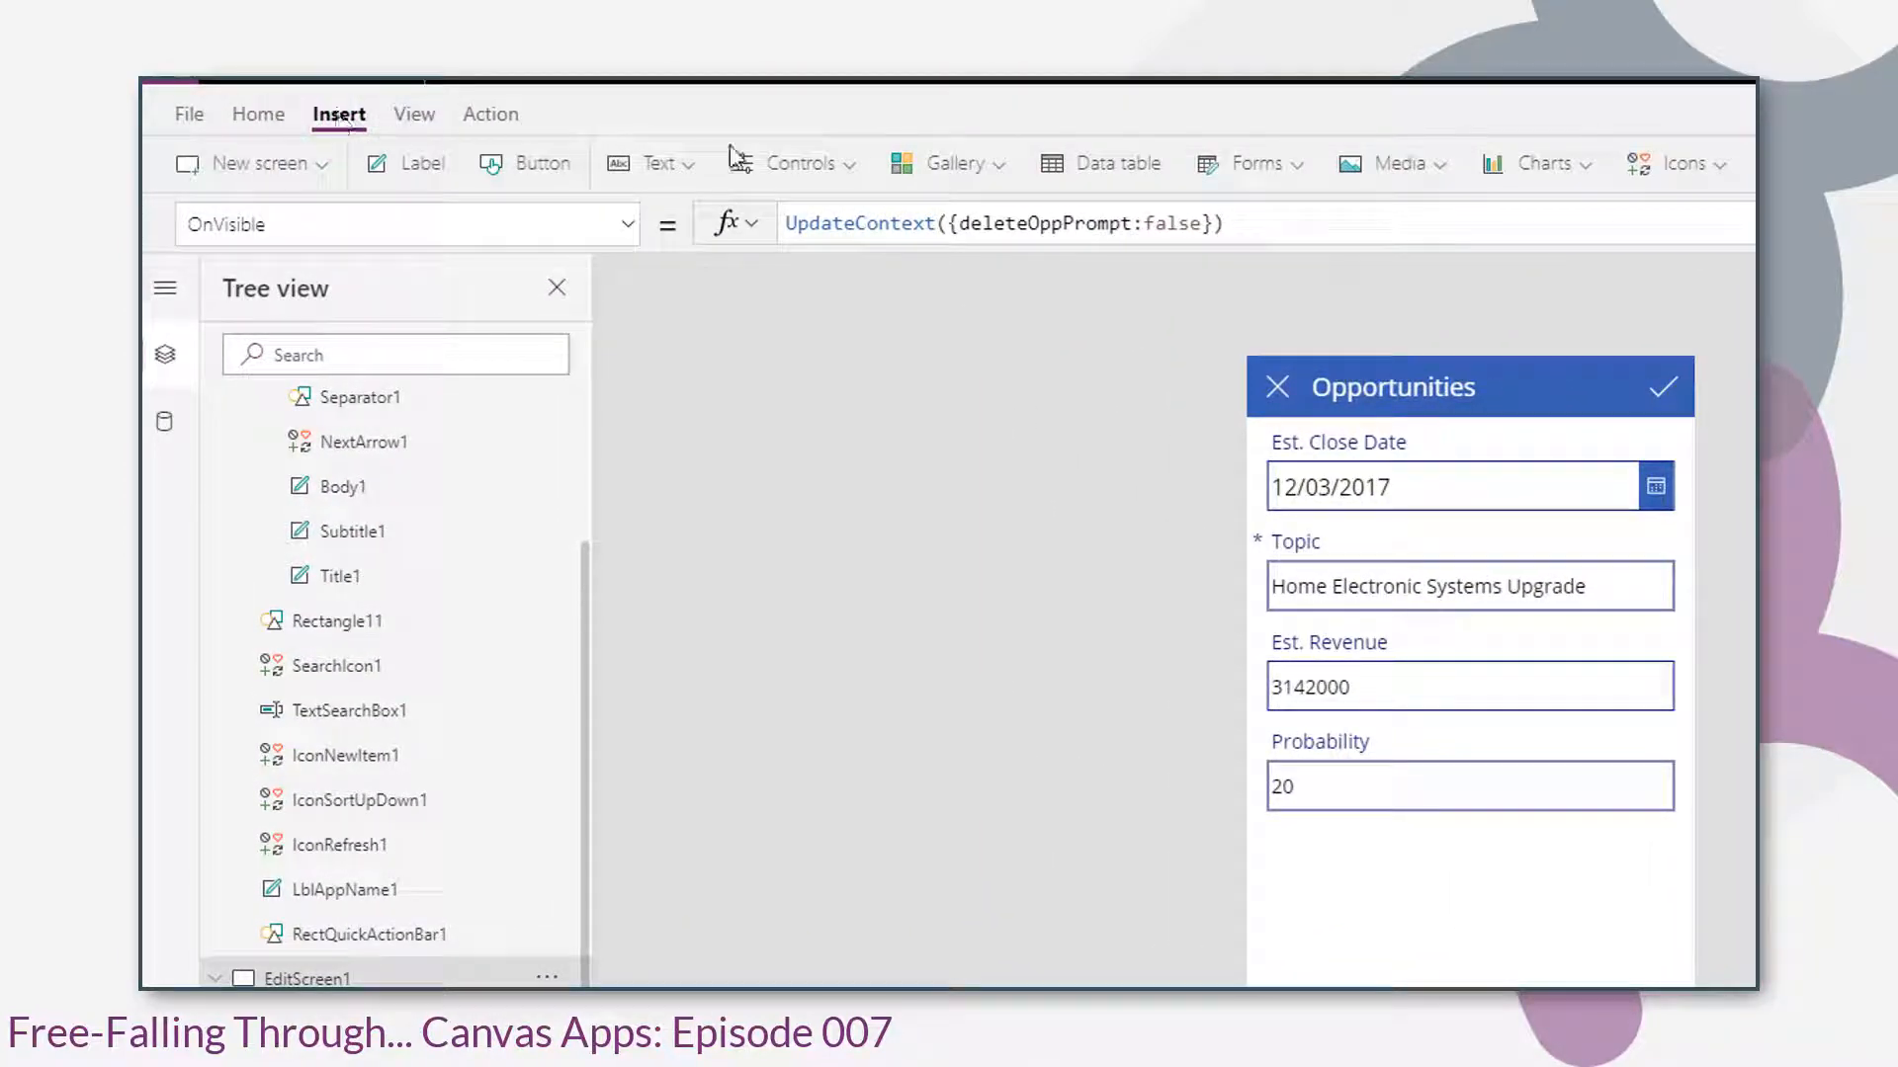
pyautogui.click(1437, 164)
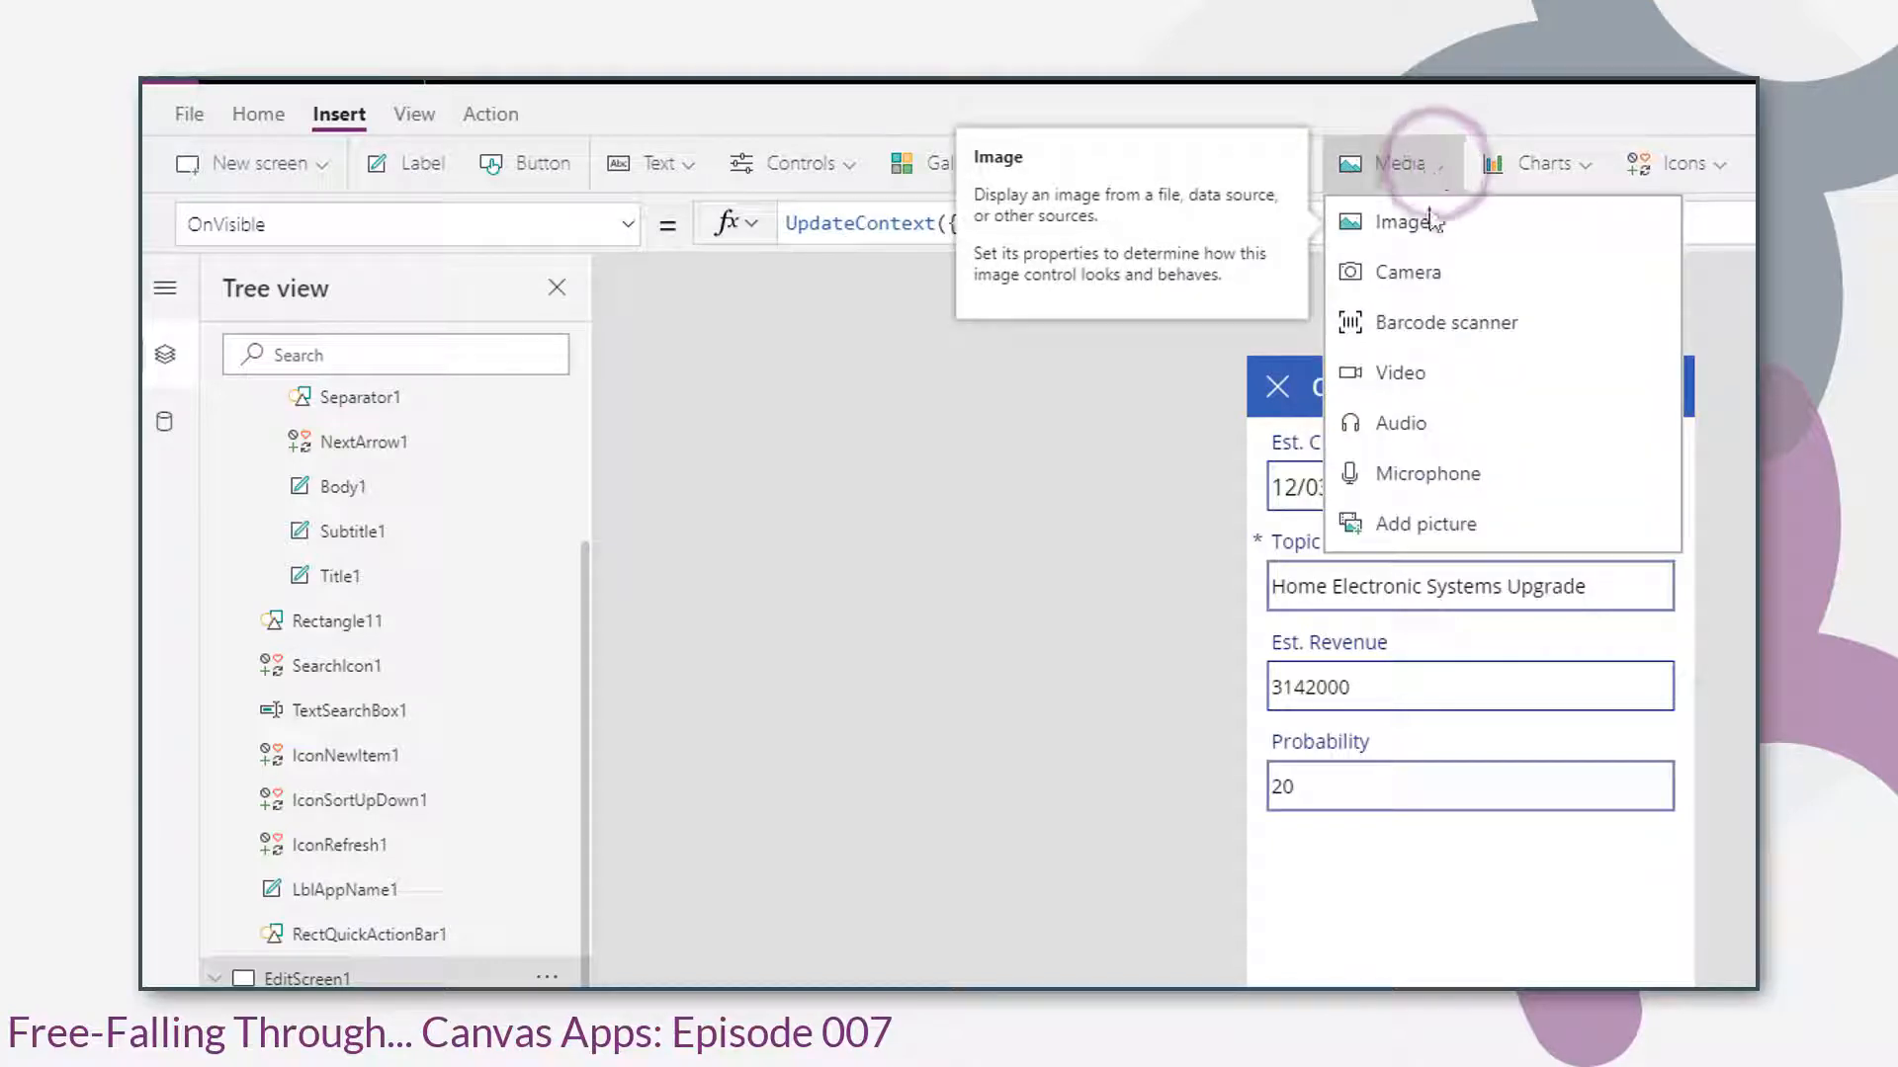
pyautogui.click(1415, 235)
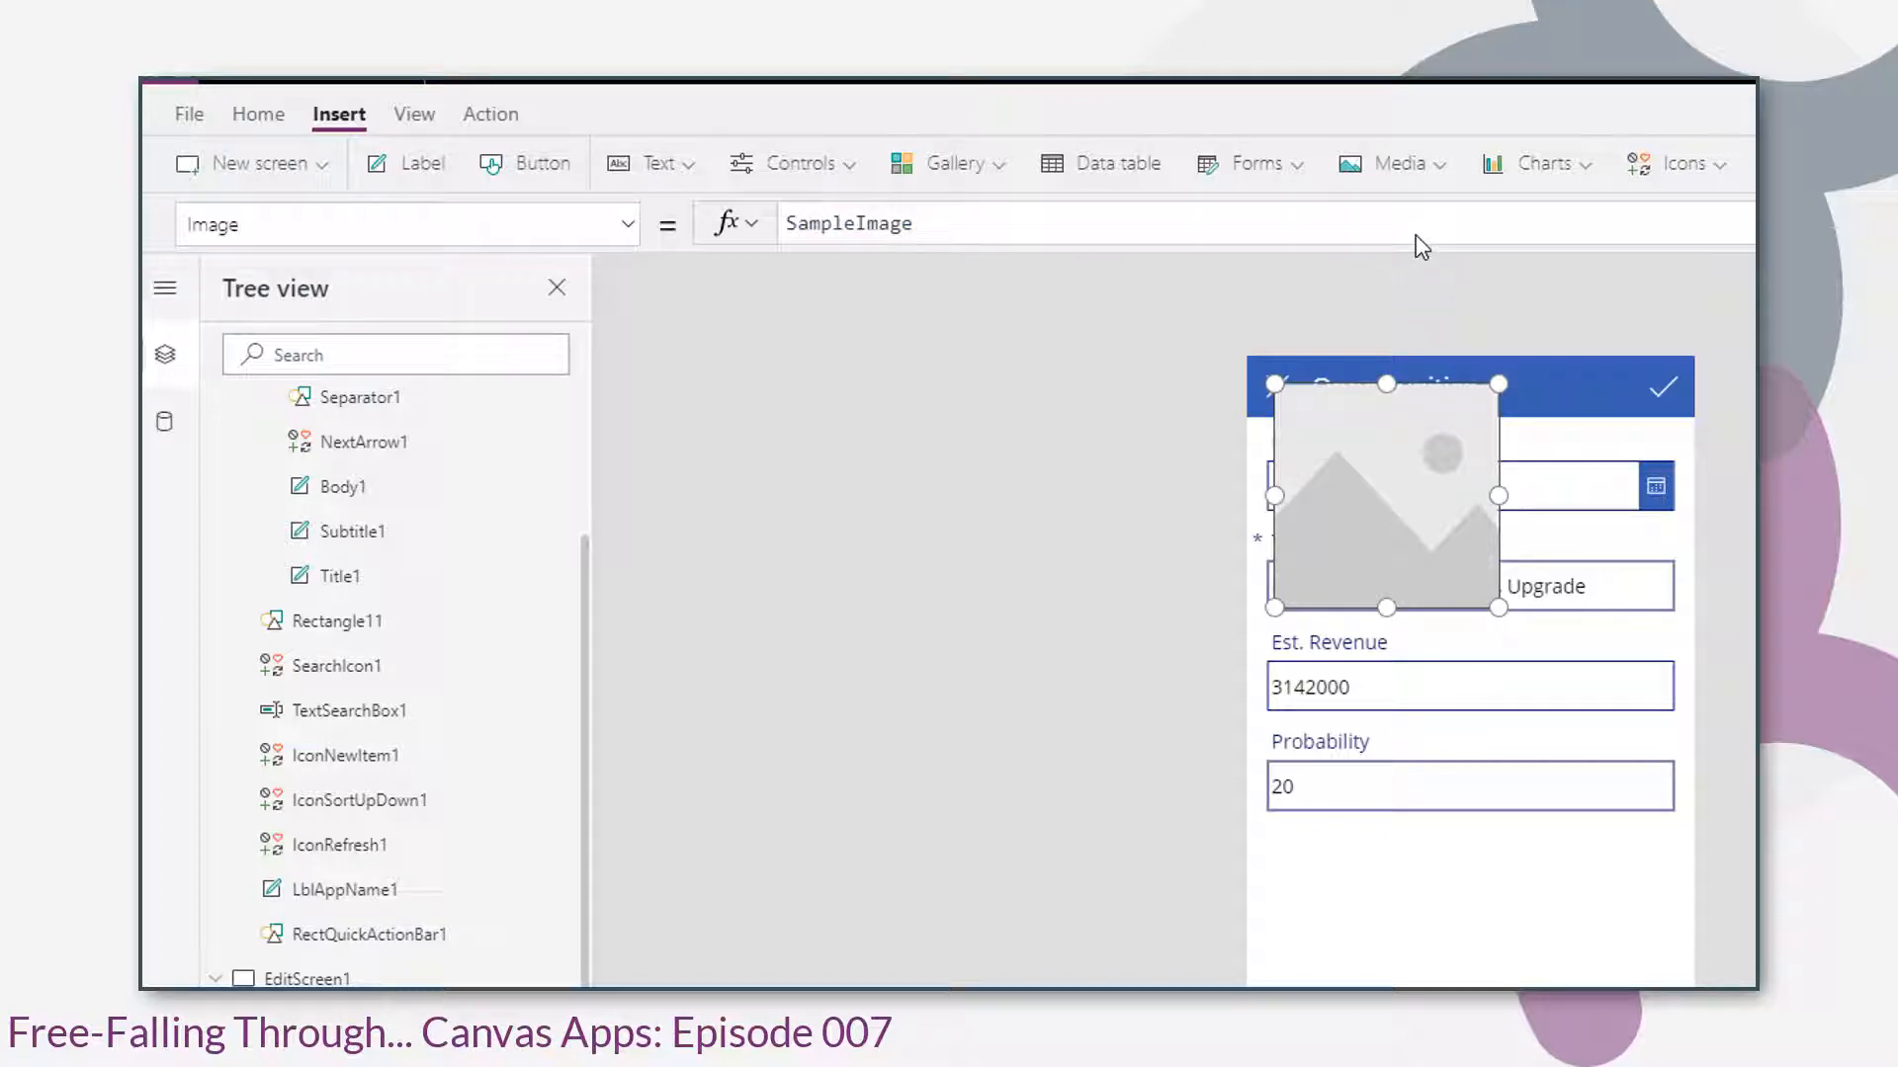
pyautogui.doubleClick(843, 224)
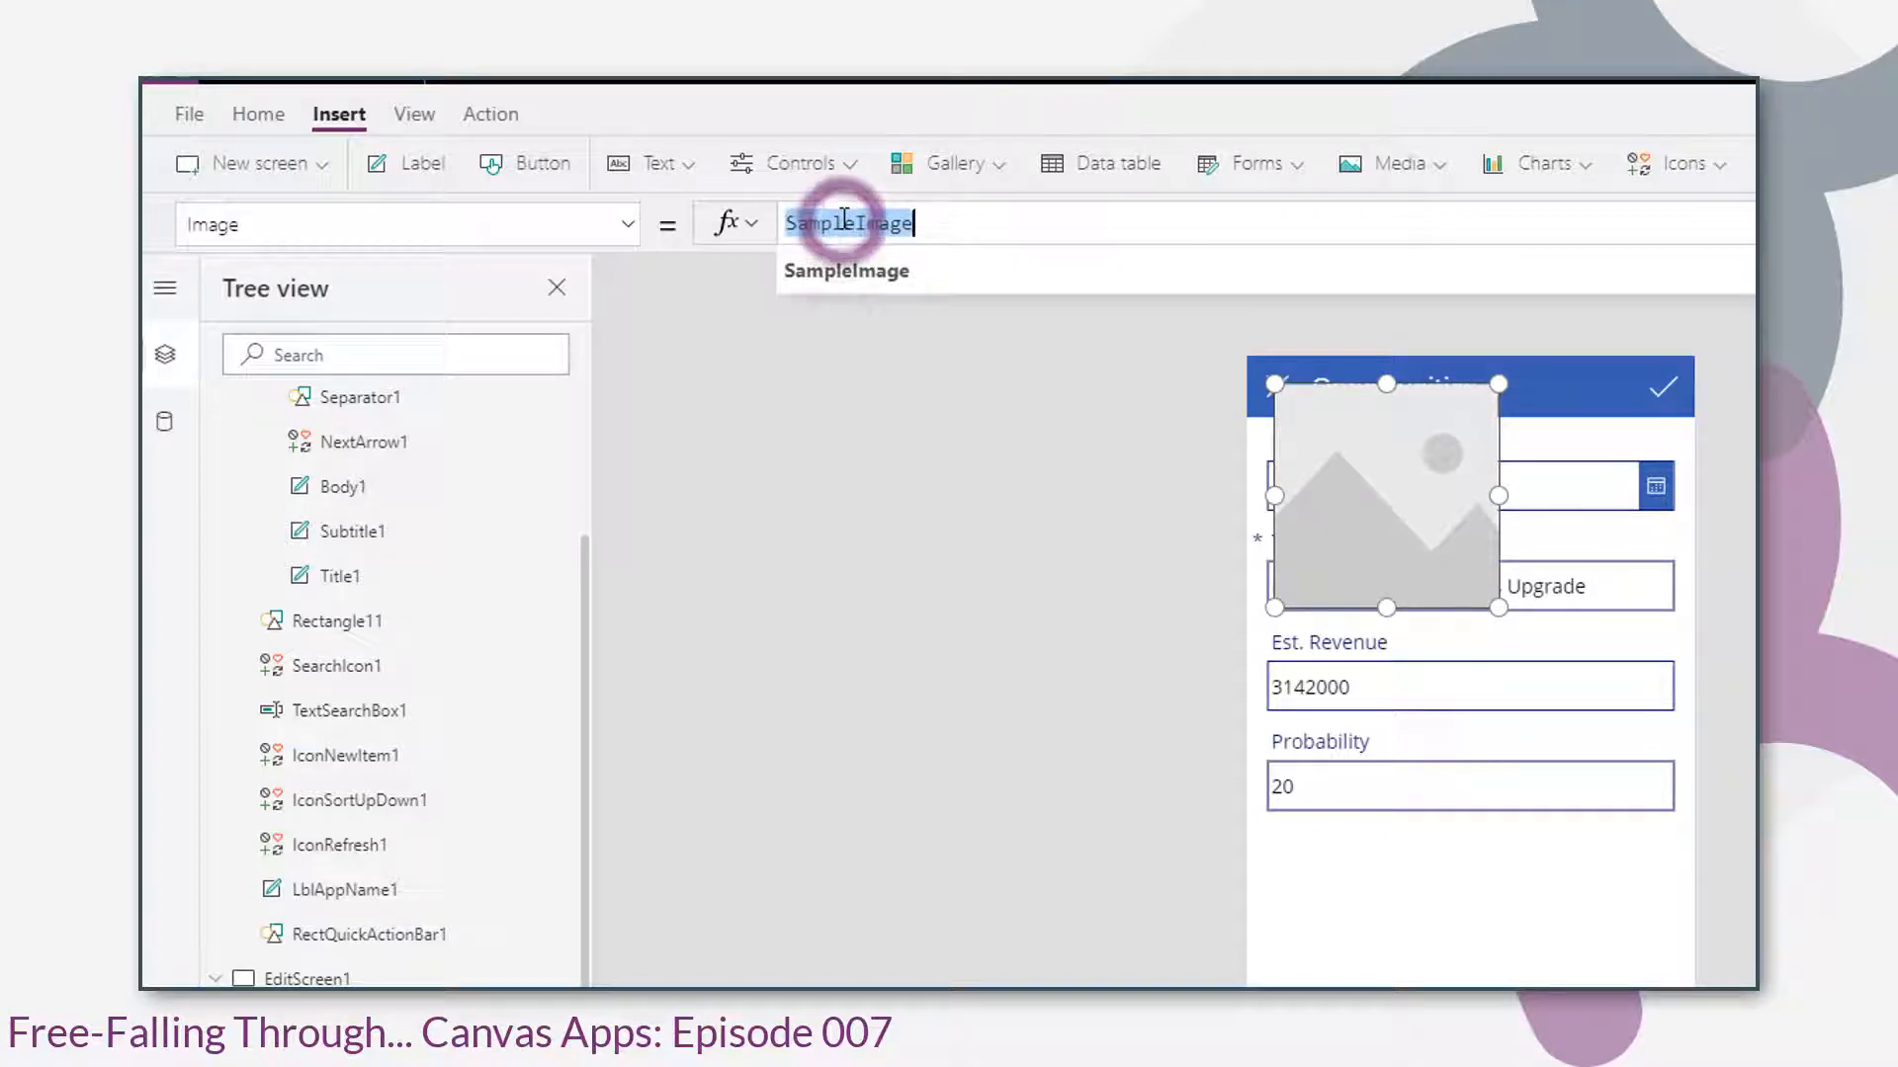
pyautogui.write('dyna')
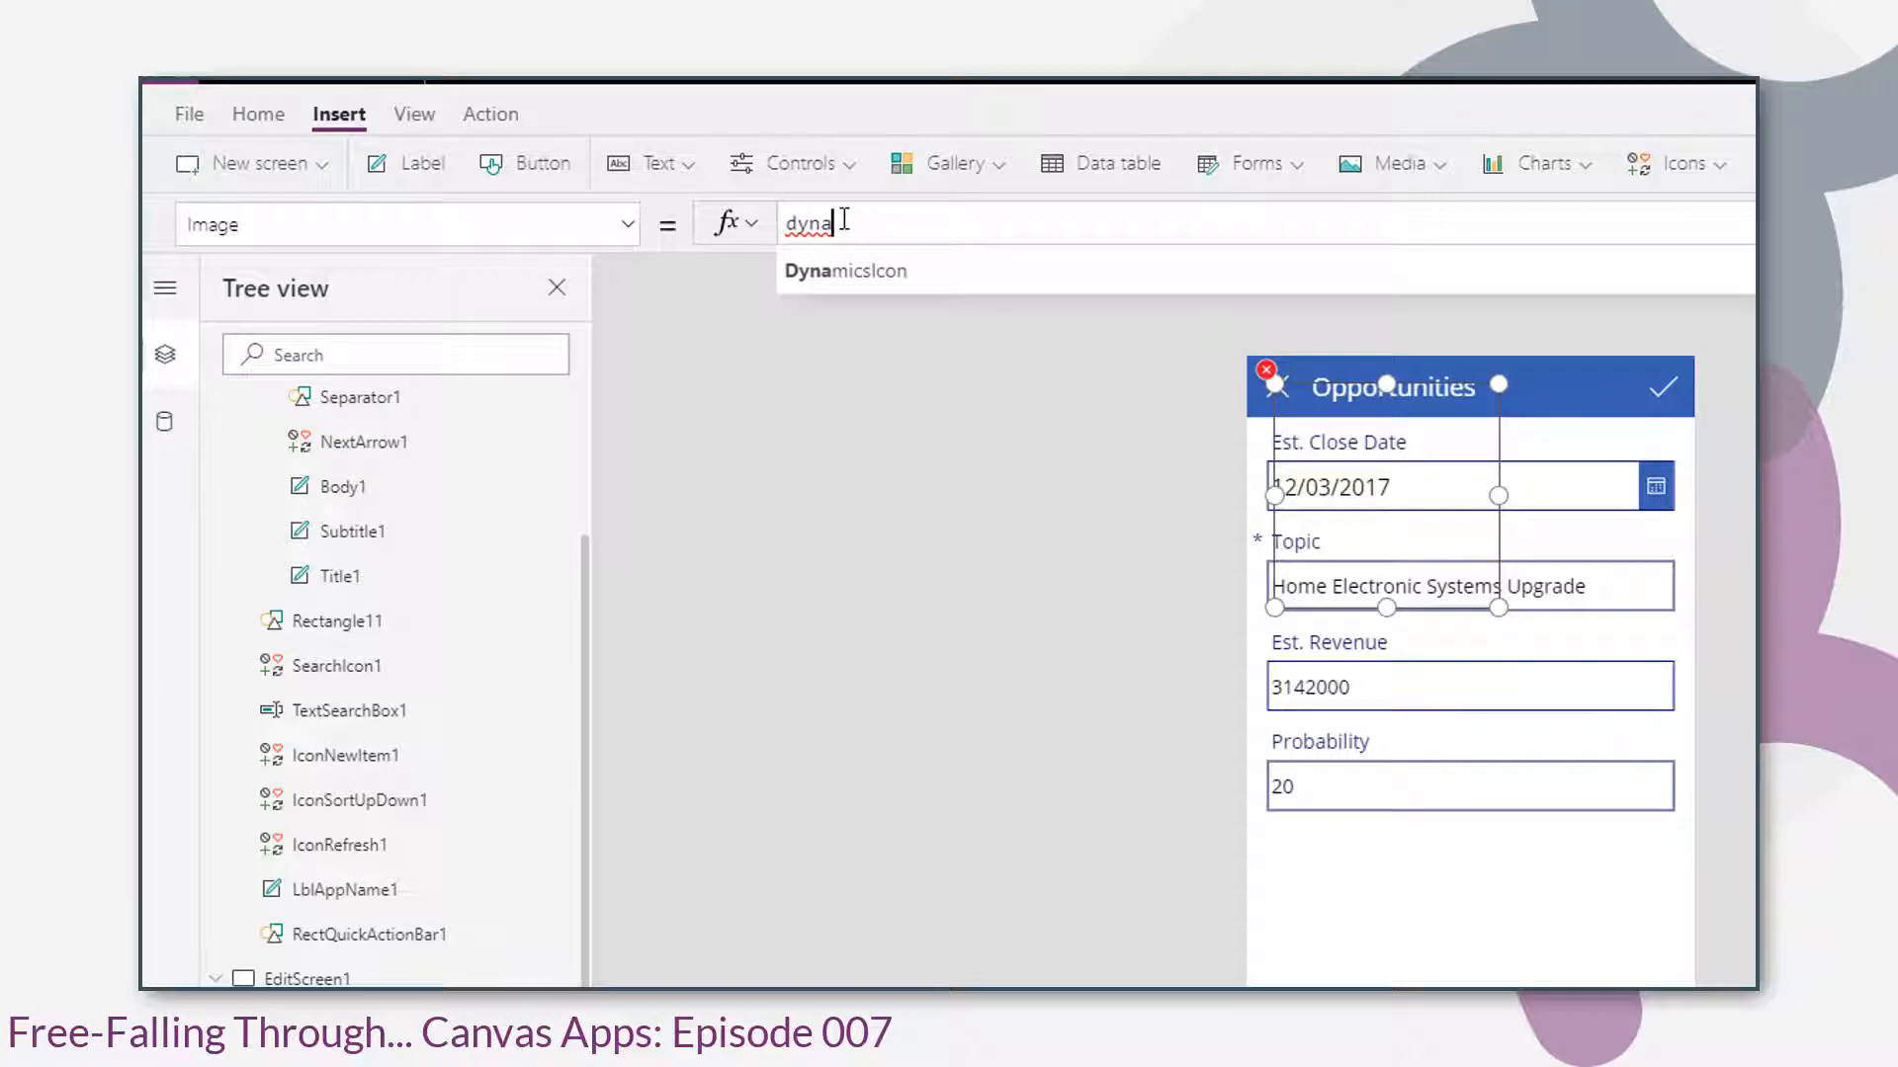
pyautogui.press('Down')
pyautogui.press('Return')
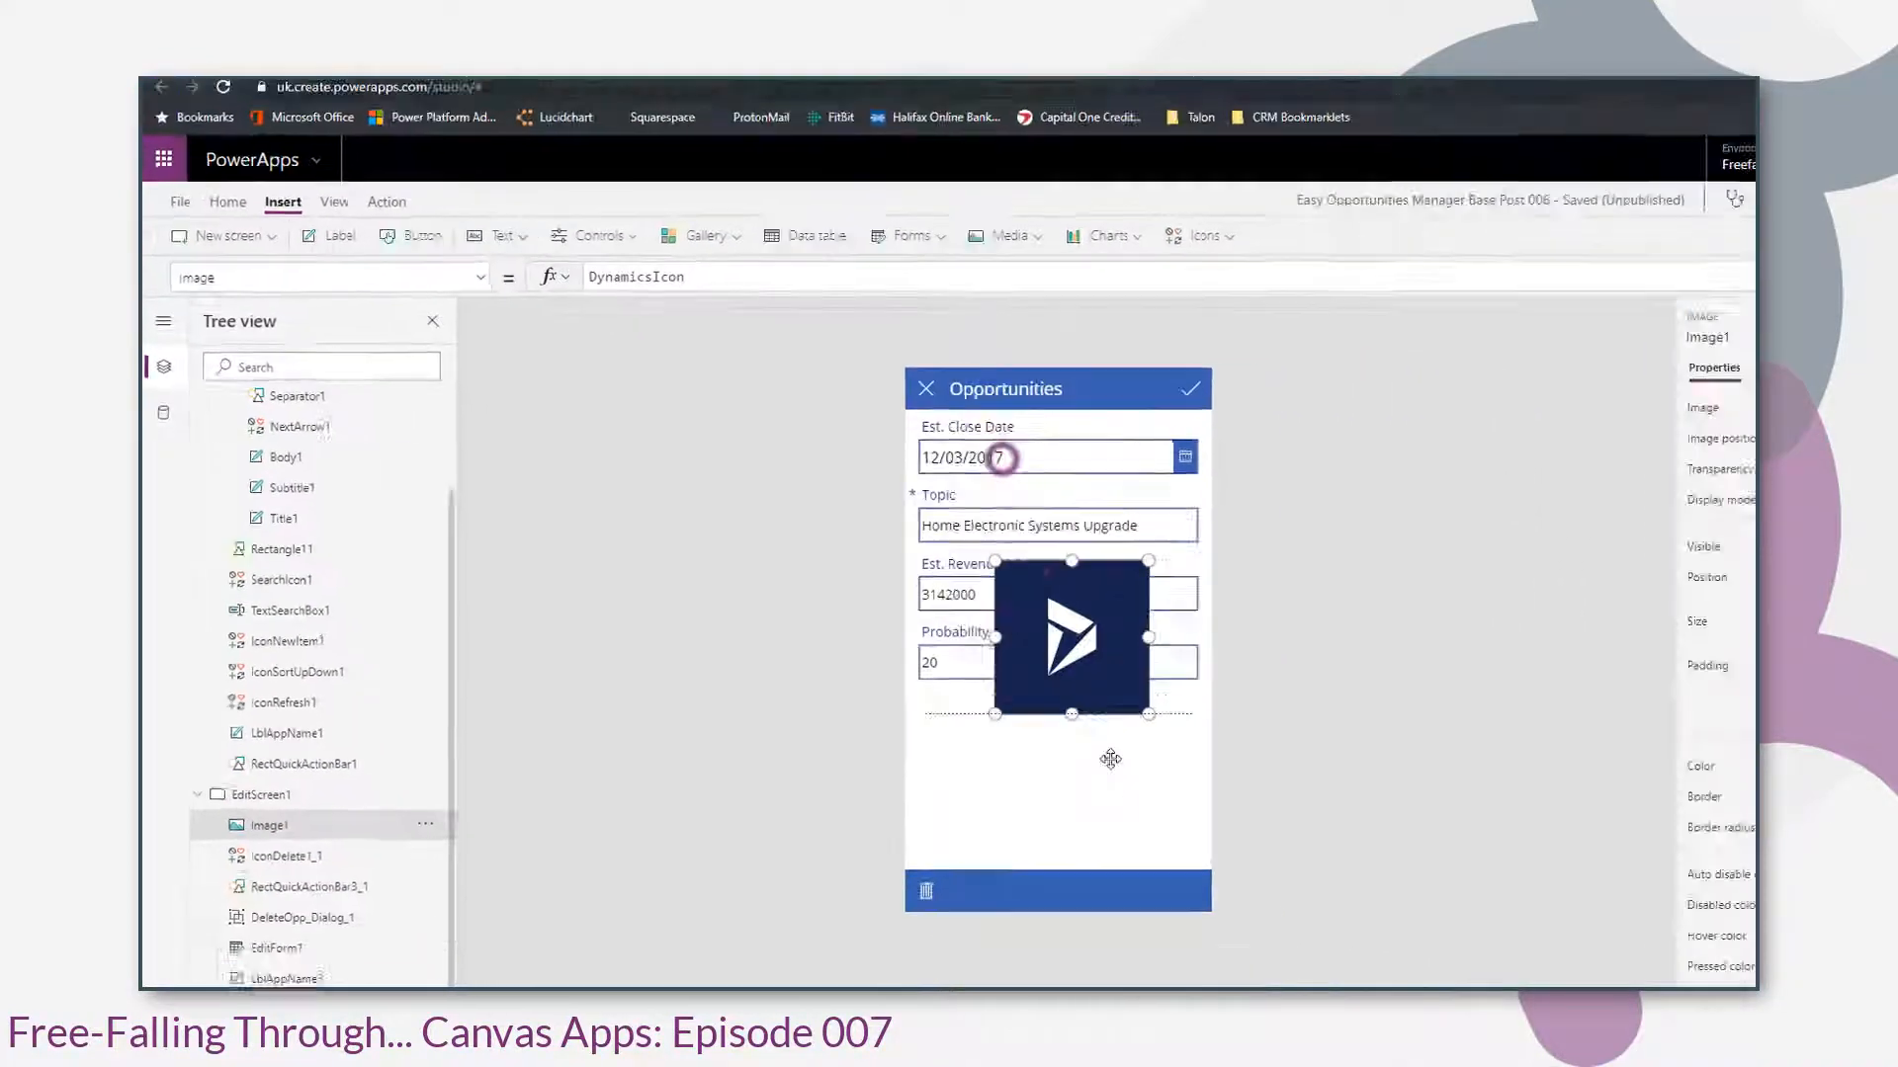
# - Shrink the Dynamics image to 88 by 88 and place it at the right end of the blue footer bar
pyautogui.moveTo(1110, 759); pyautogui.dragTo(1137, 833)
pyautogui.moveTo(1060, 757); pyautogui.dragTo(1117, 841)
pyautogui.moveTo(993, 780); pyautogui.dragTo(1043, 808)
pyautogui.click(982, 746)
pyautogui.click(1054, 826)
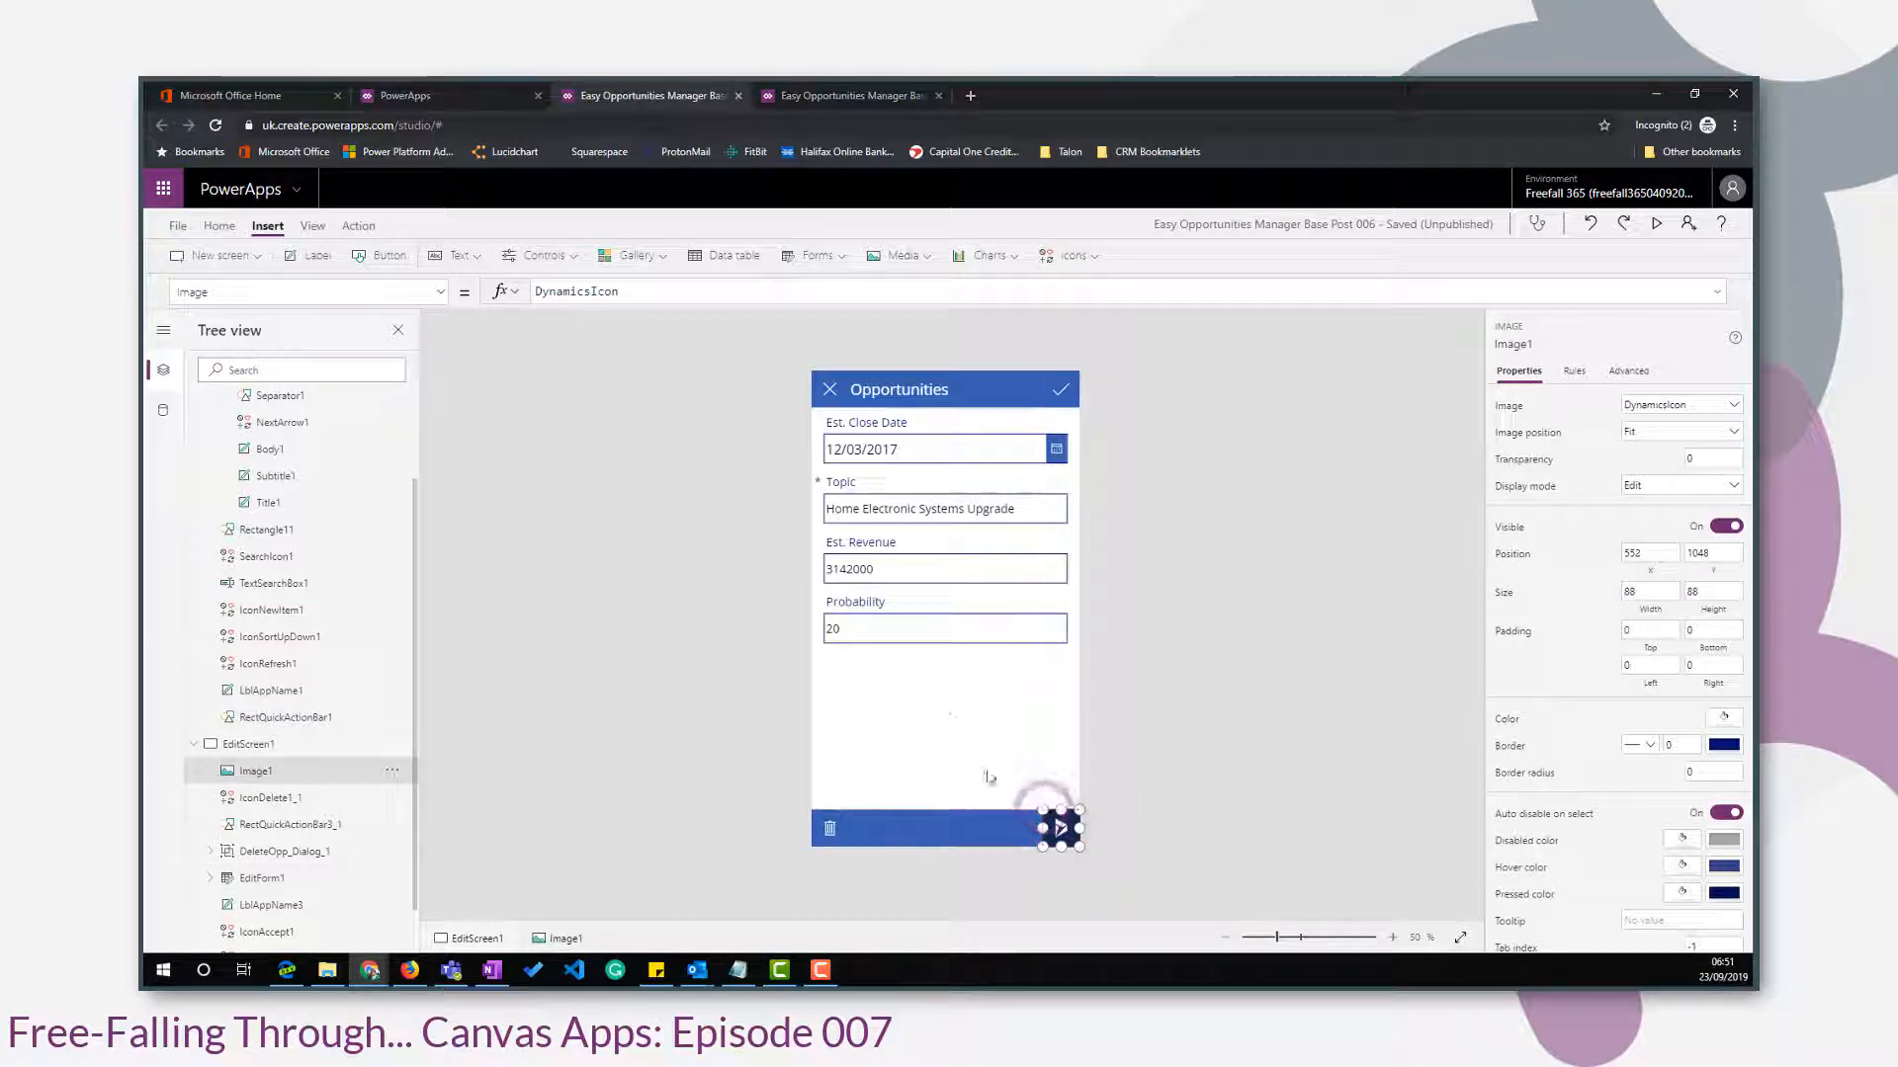
pyautogui.click(940, 701)
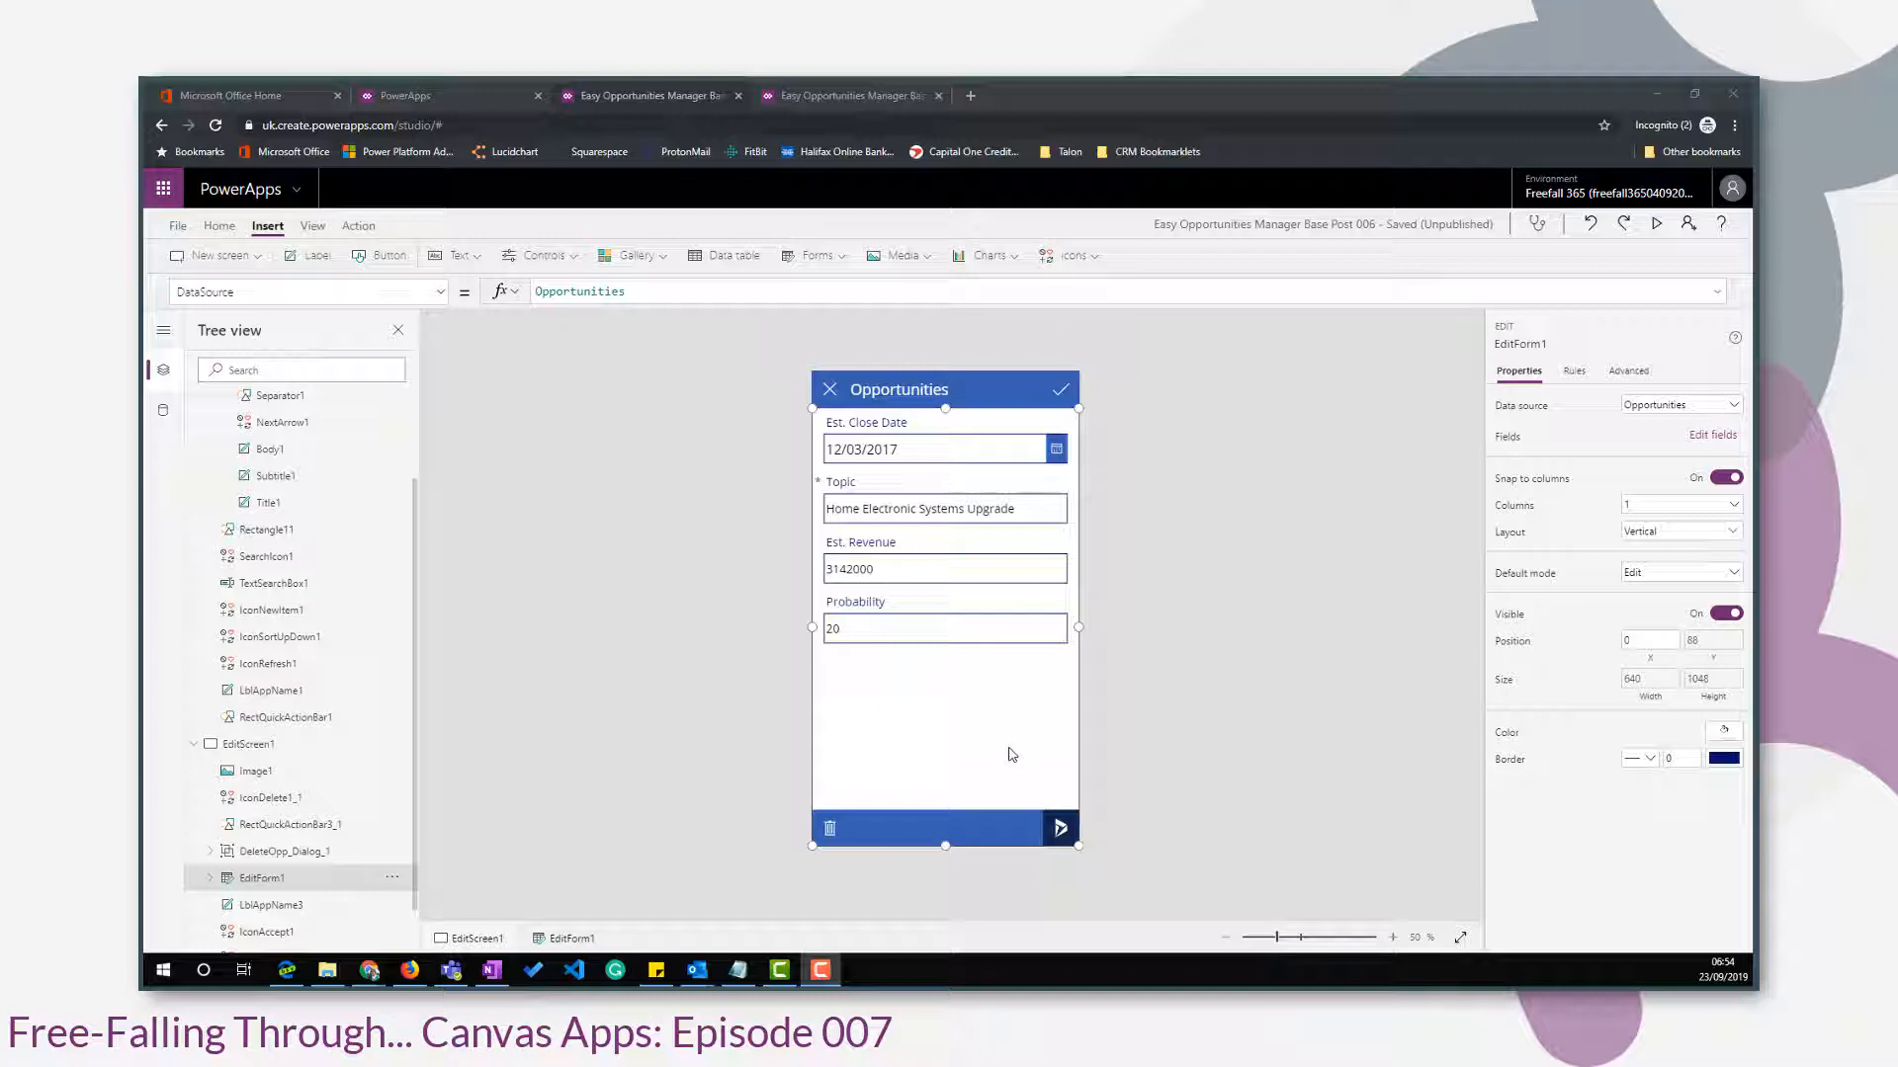
# - Open the Sales Hub app from the PowerApps apps list and open the Video Hardware Upgrade opportunity record
pyautogui.click(437, 96)
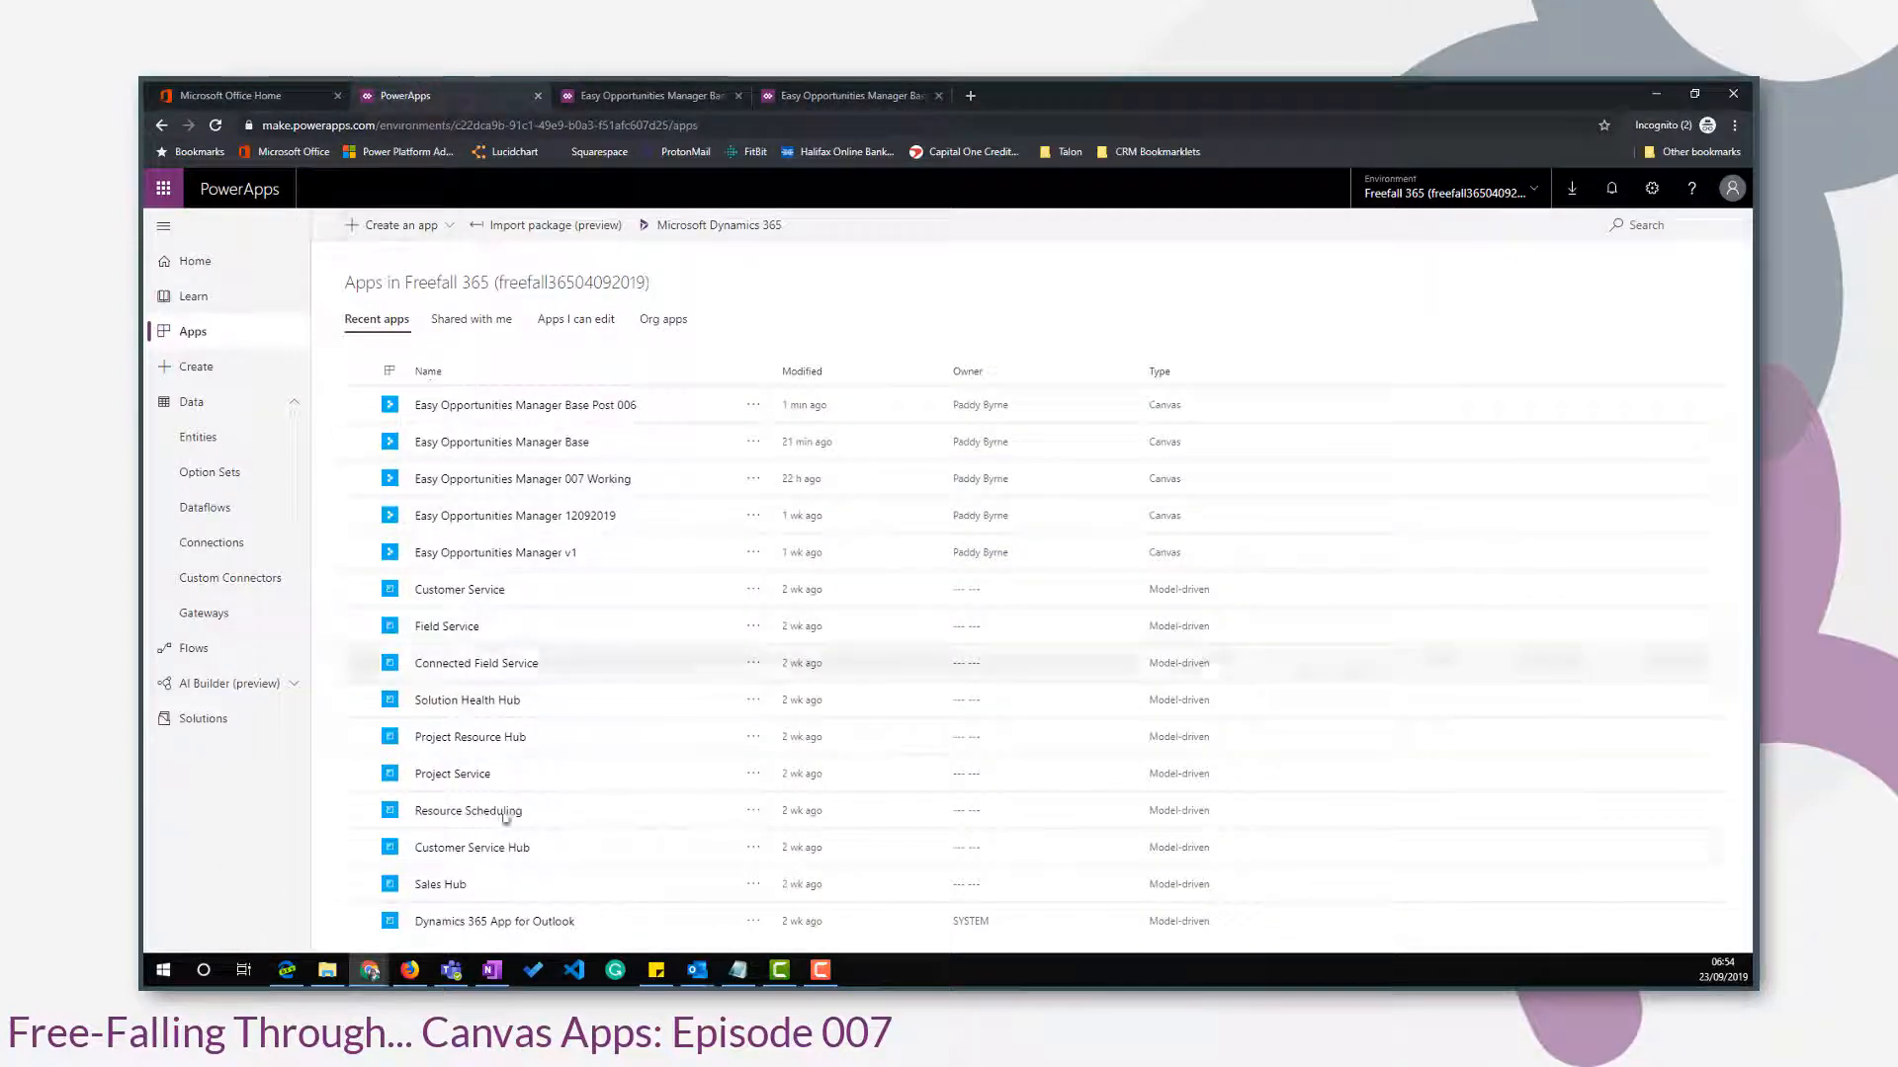
pyautogui.click(444, 886)
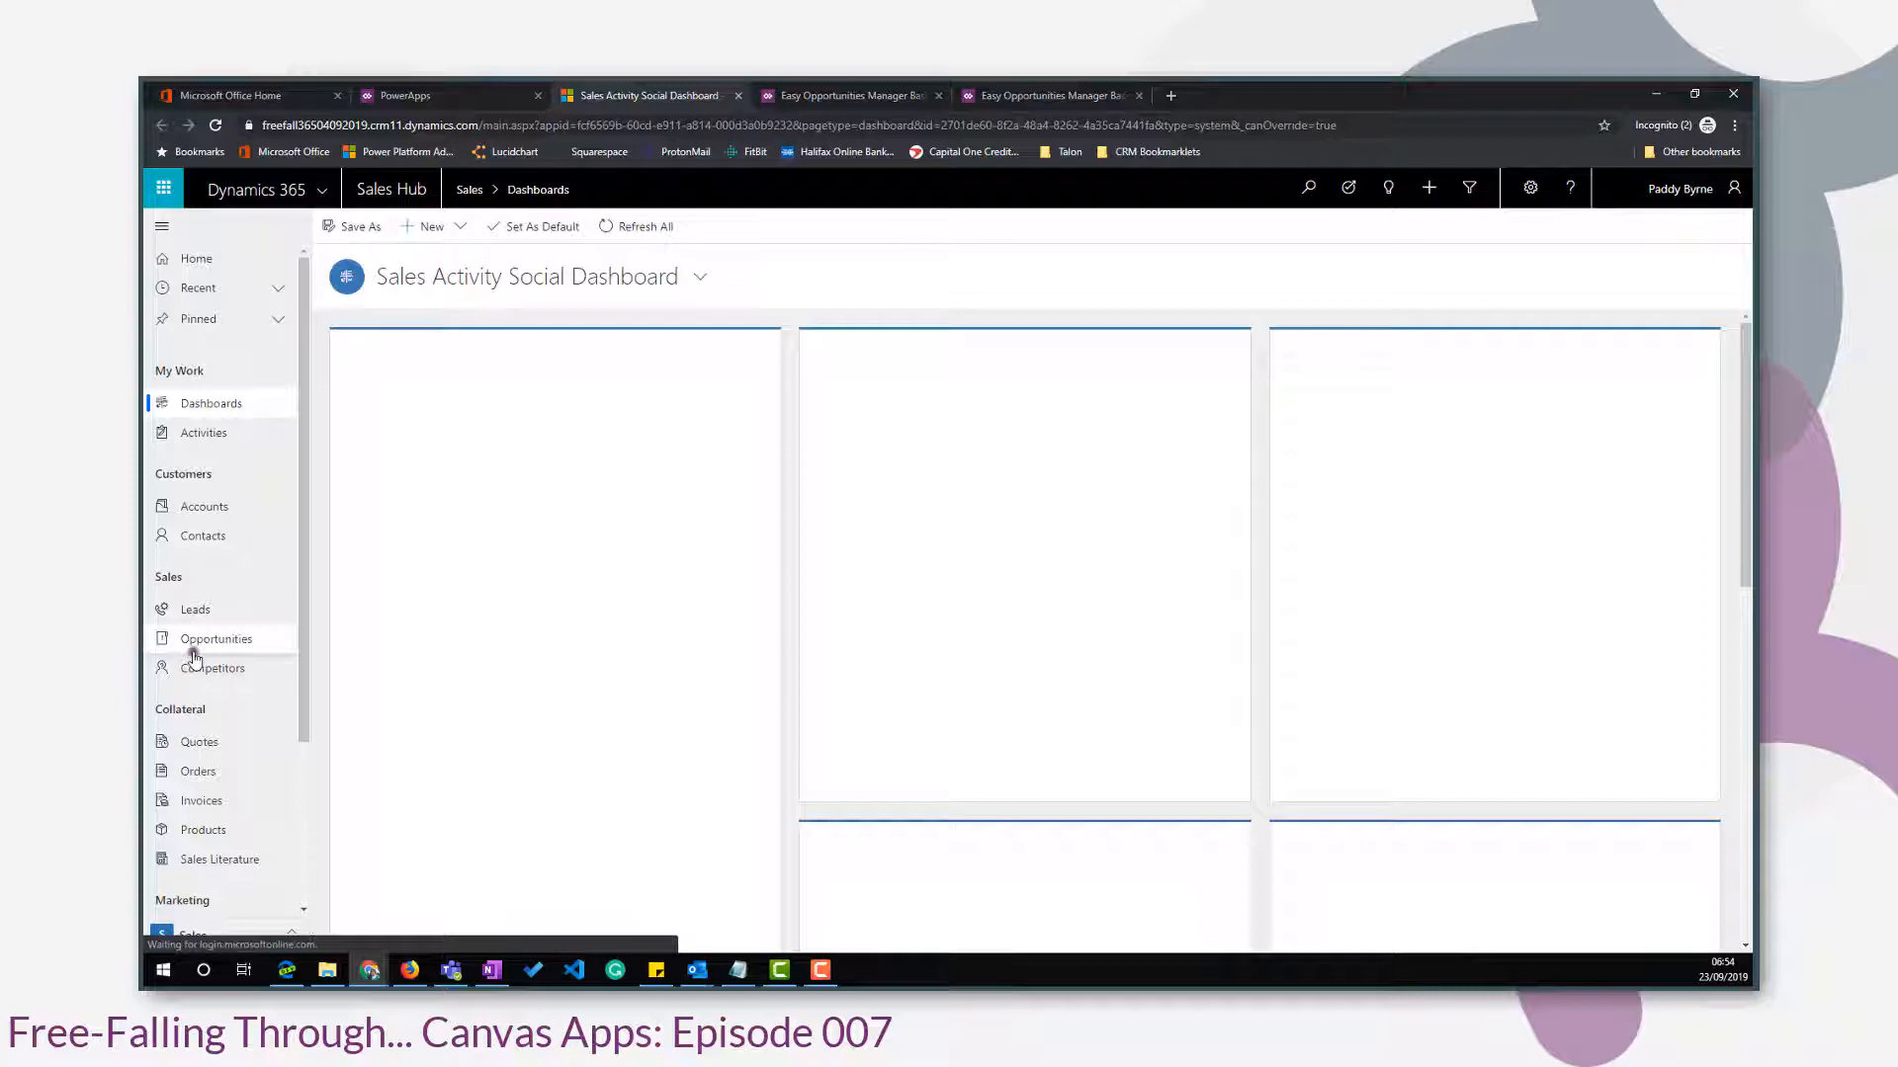
pyautogui.click(193, 641)
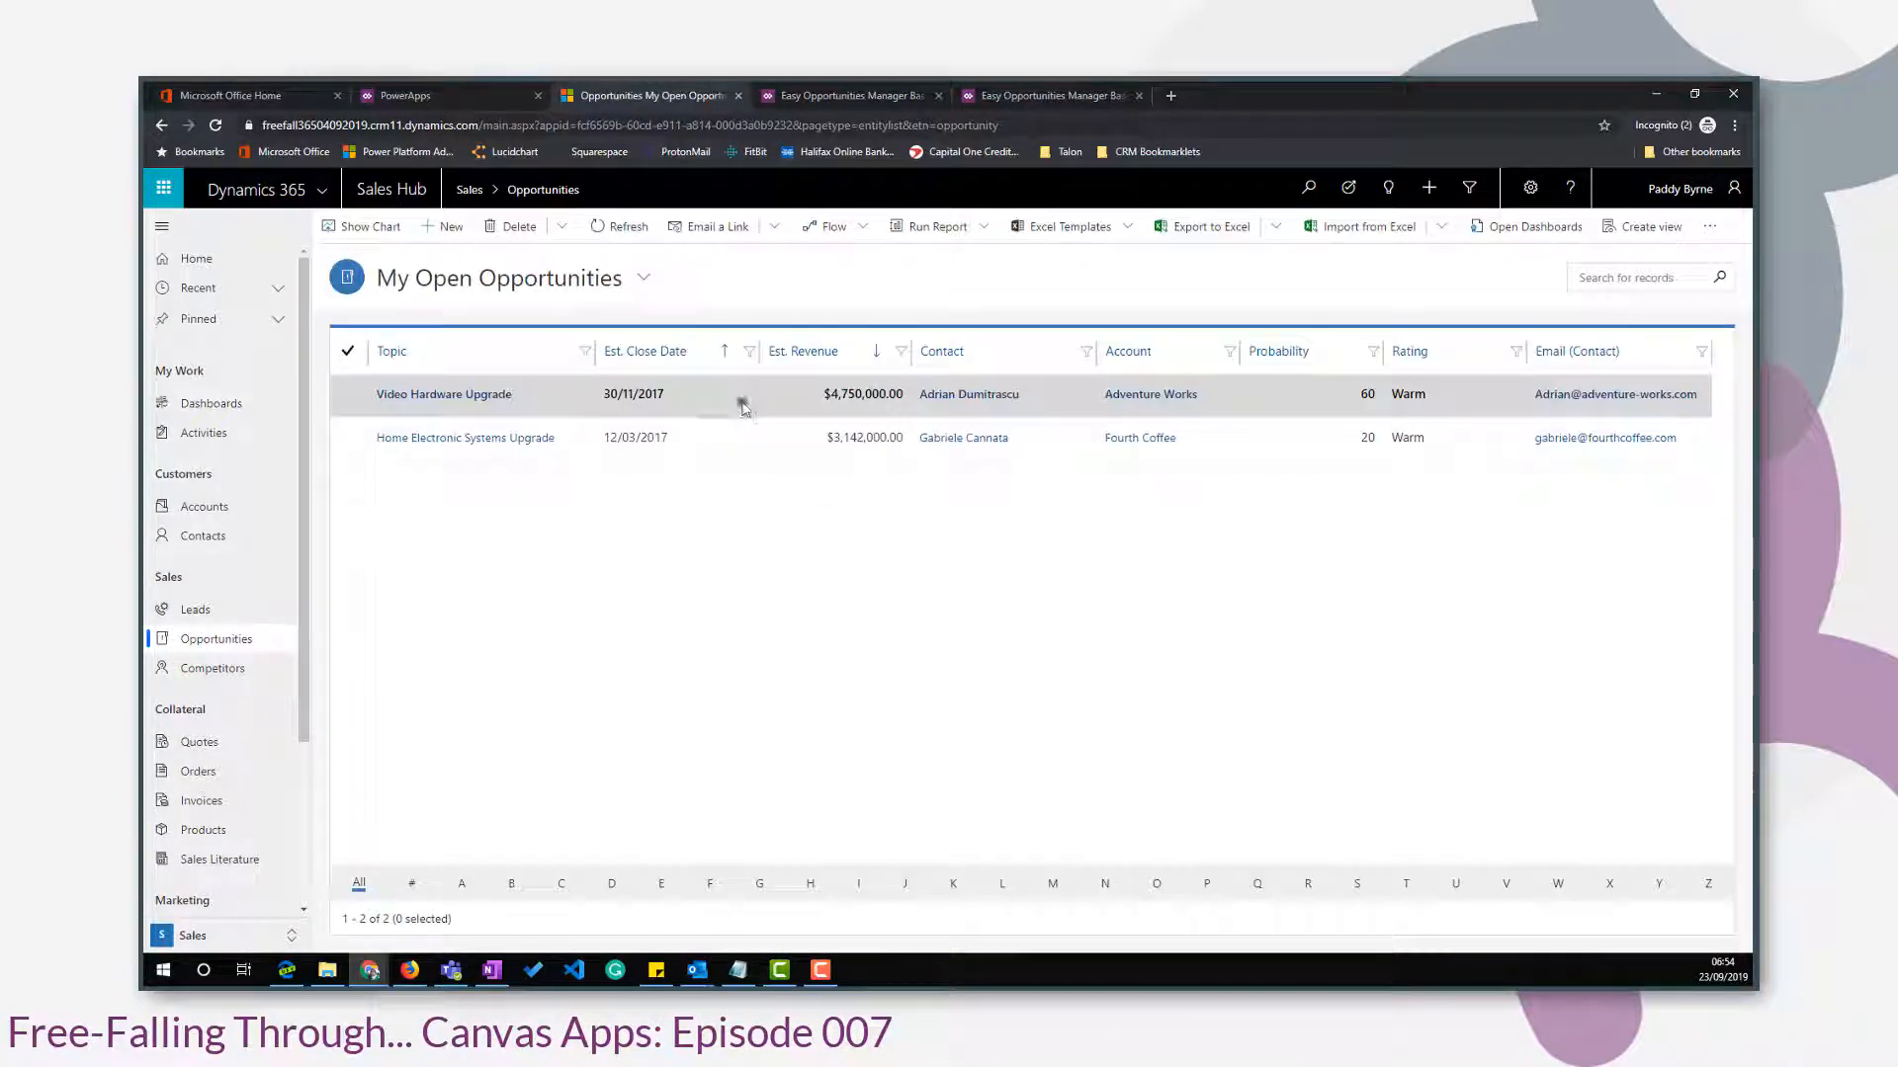
pyautogui.doubleClick(744, 403)
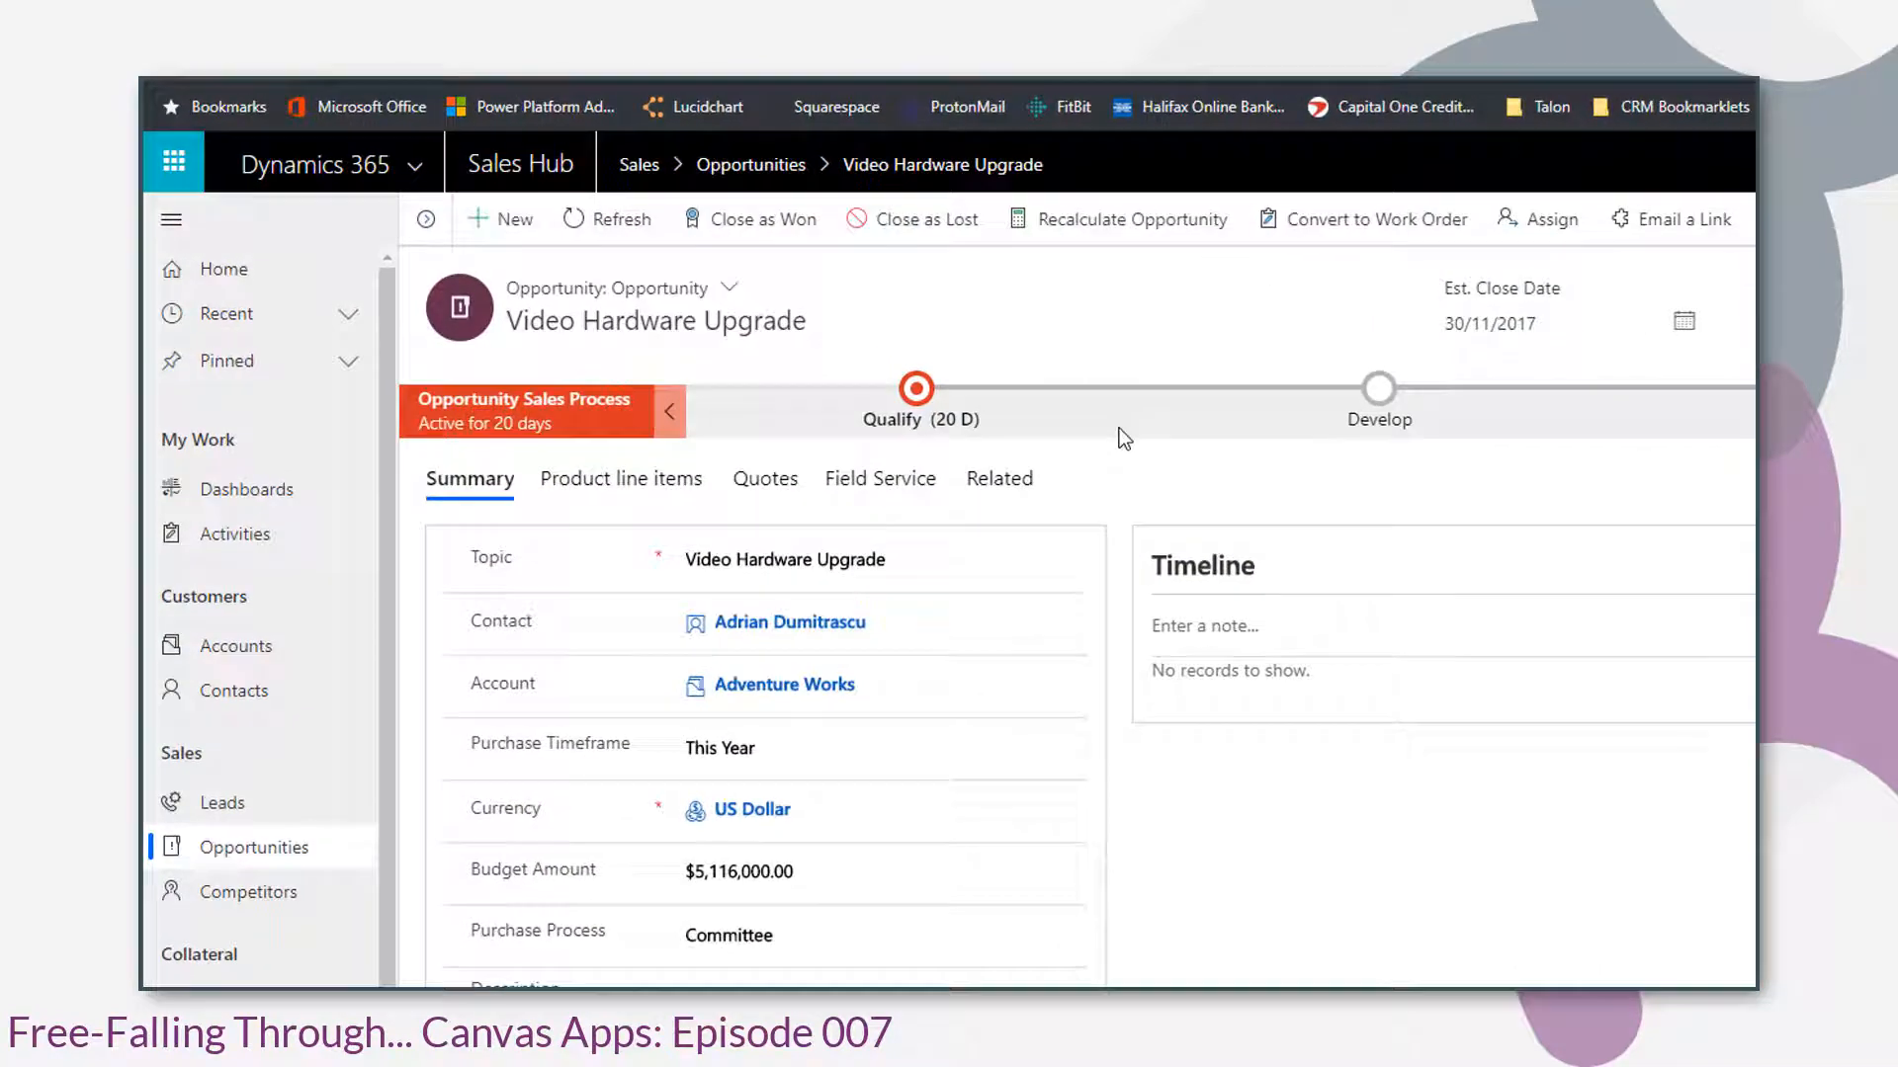
# - Create an email link for the Video Hardware Upgrade opportunity and copy the record URL from the message into Notepad
pyautogui.click(1639, 247)
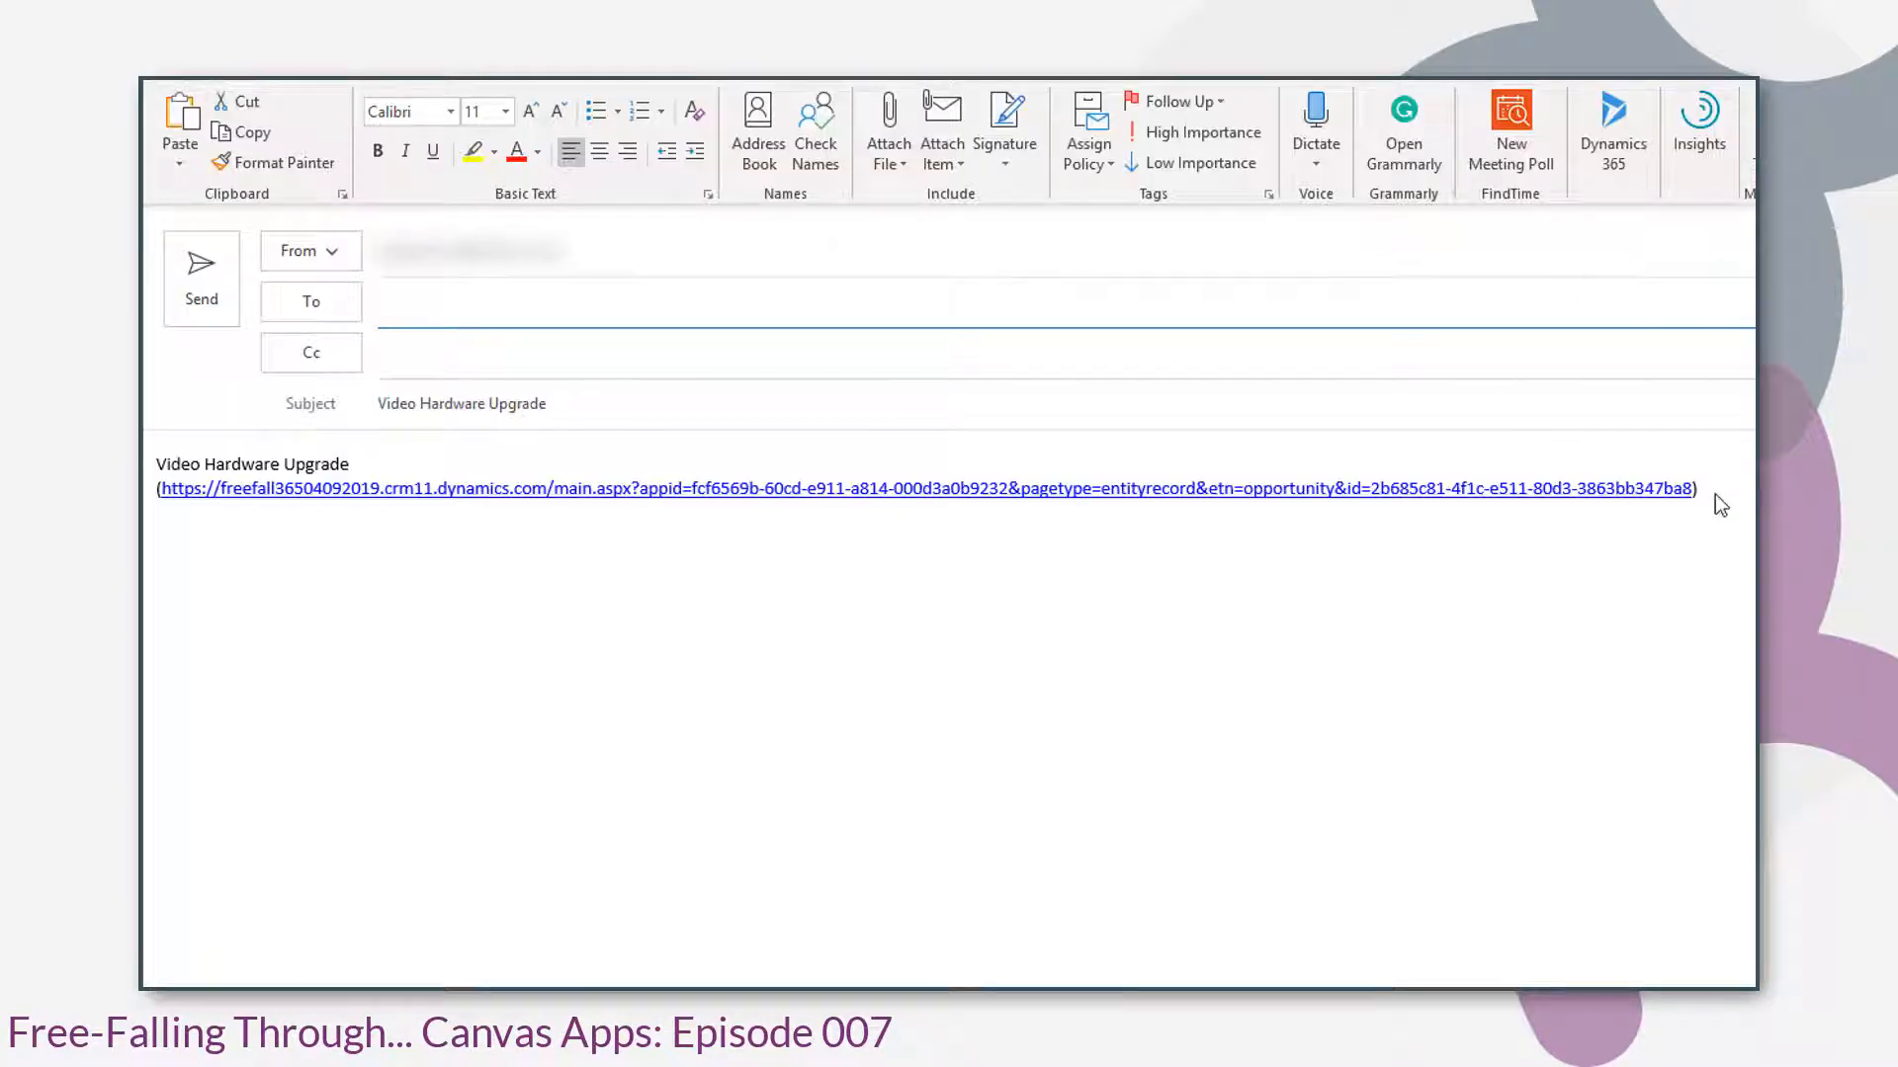
pyautogui.click(1715, 486)
pyautogui.moveTo(1696, 486); pyautogui.dragTo(161, 487)
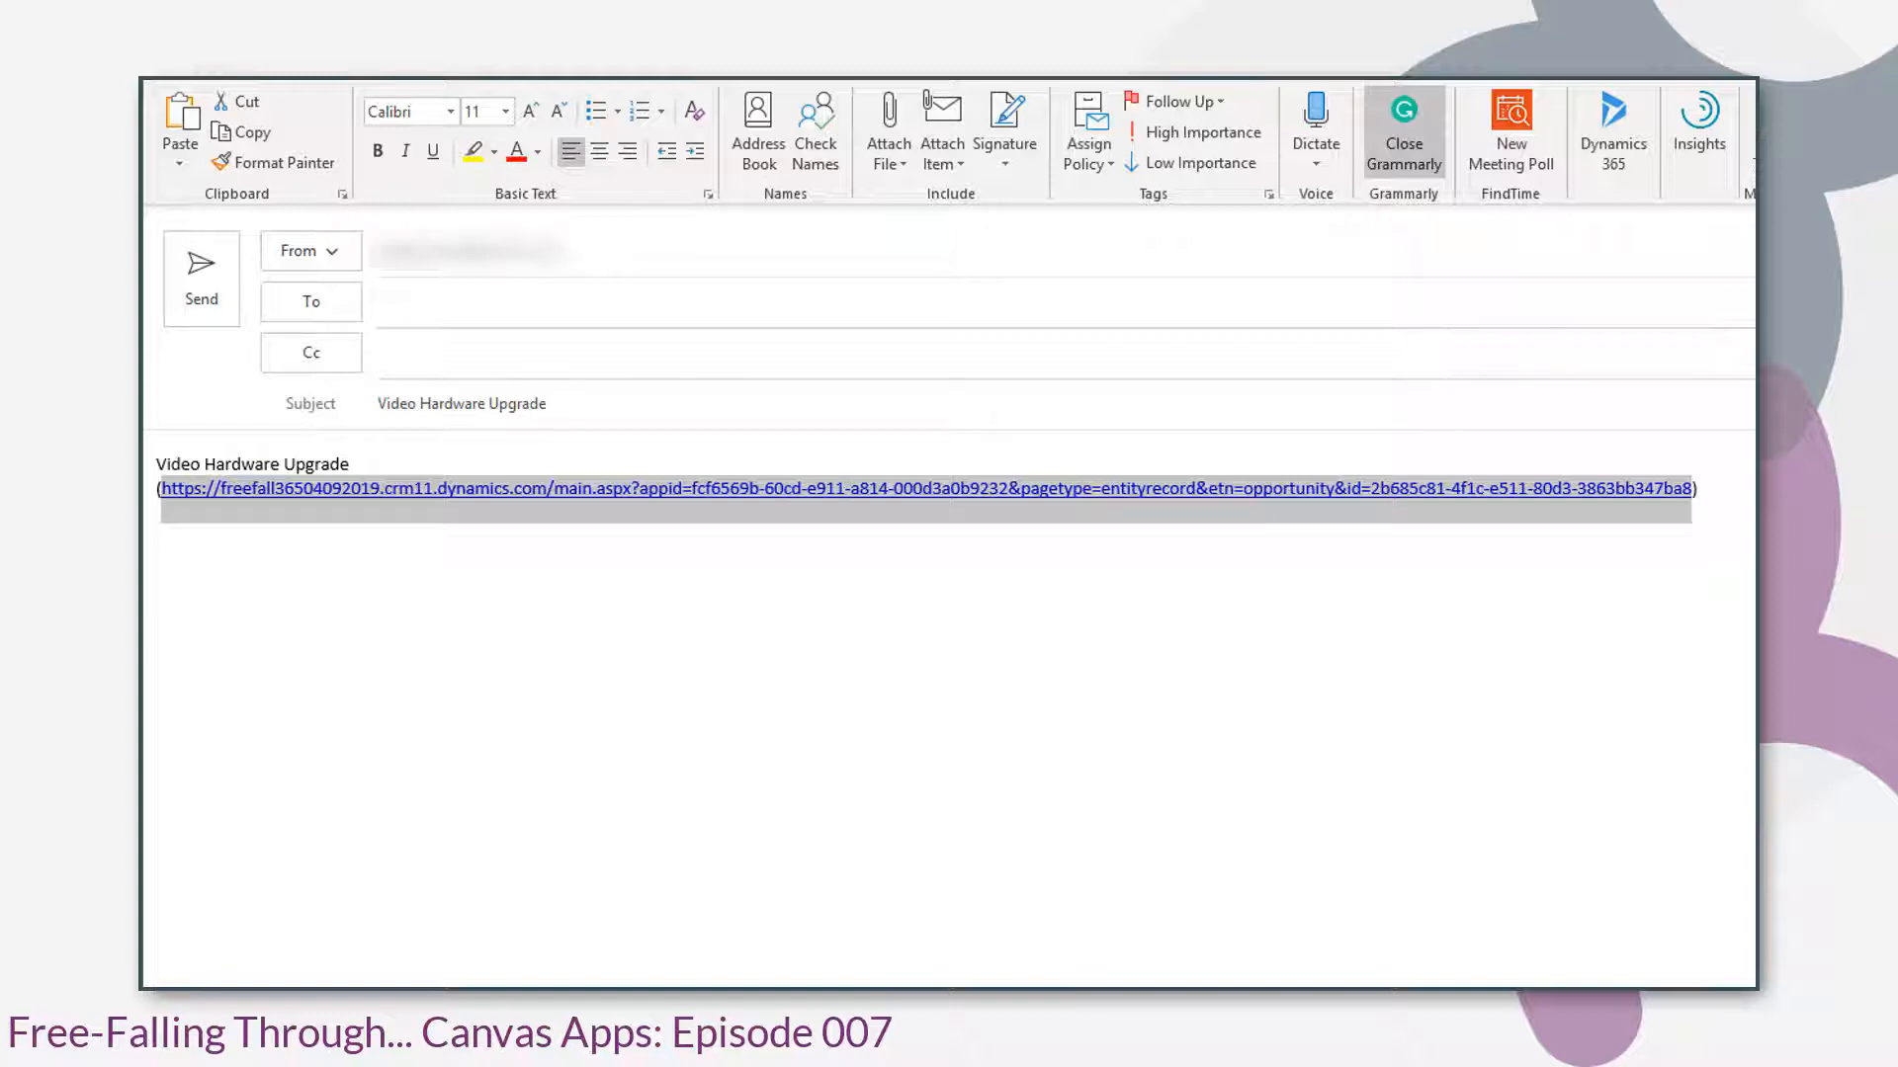
pyautogui.hotkey('alt', 'Tab')
pyautogui.hotkey('ctrl', 'v')
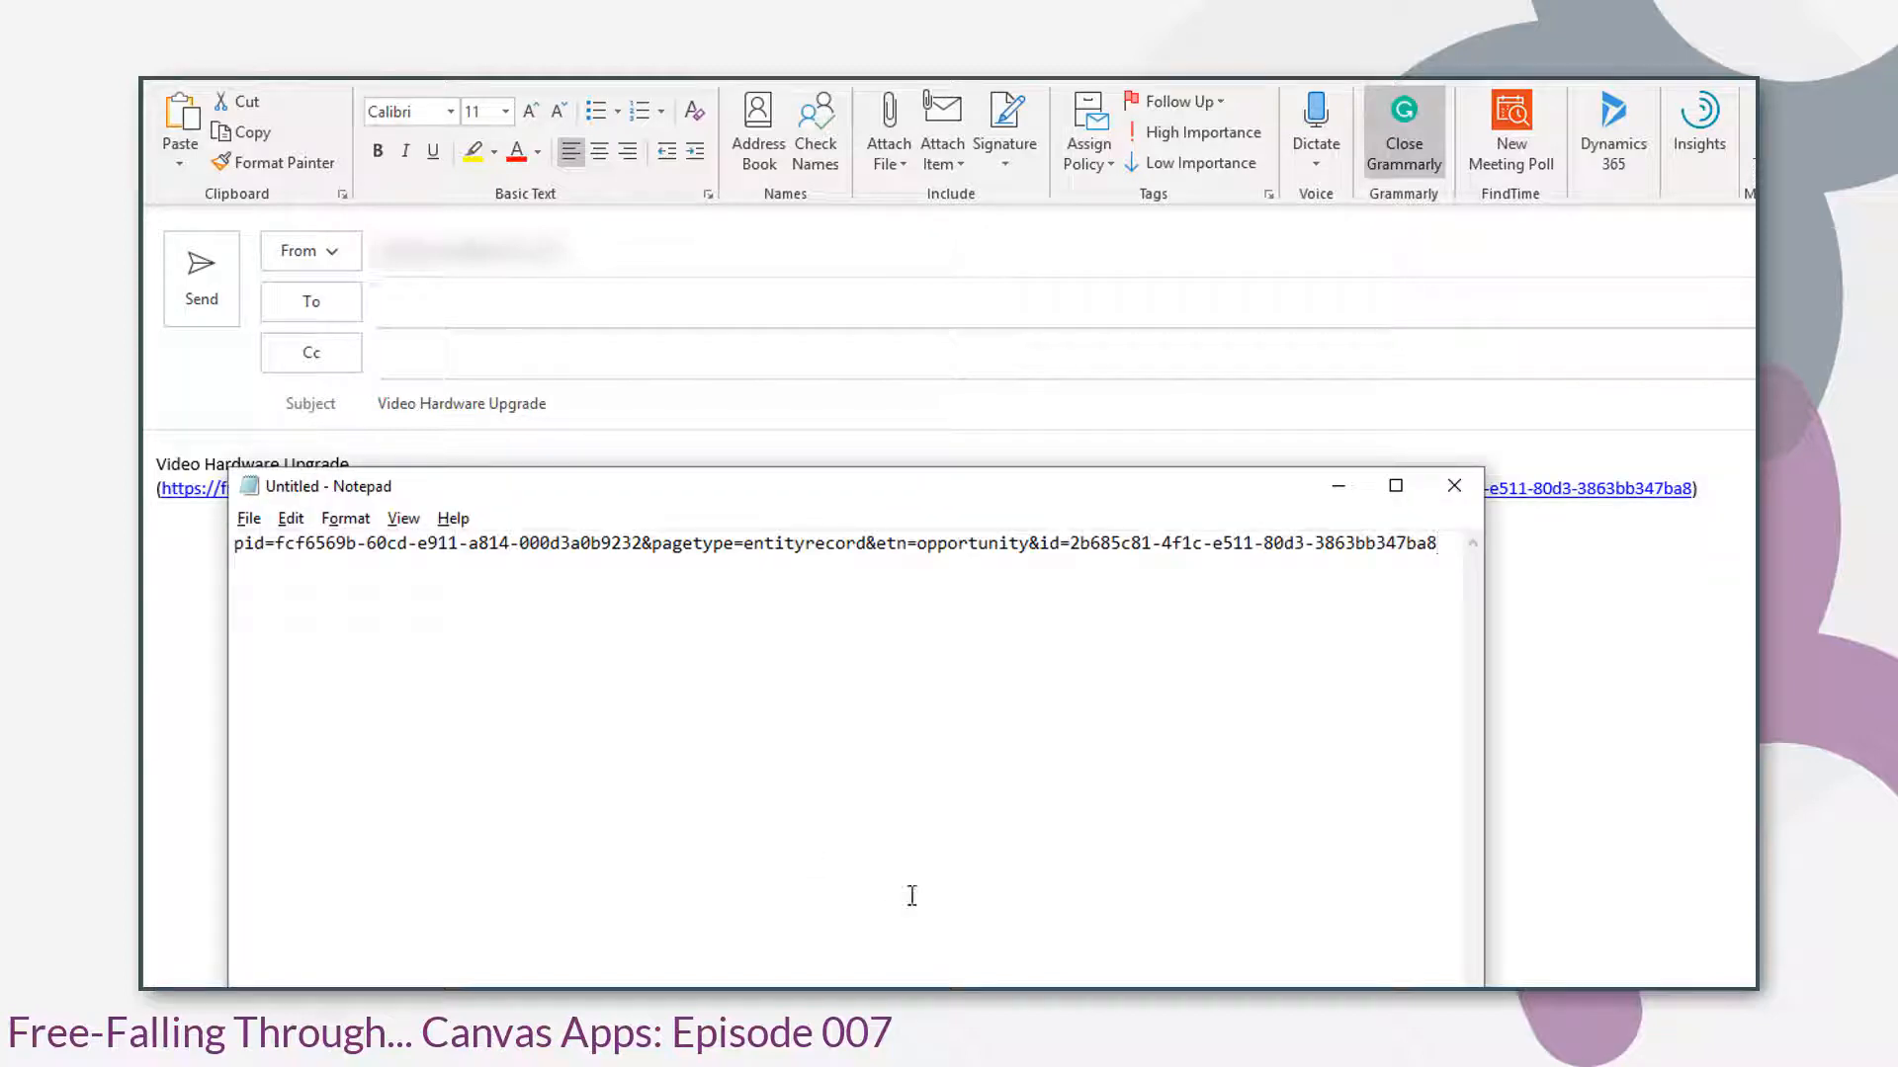
# - Maximize the Notepad window holding the URL and close the email draft for the opportunity
pyautogui.click(1088, 491)
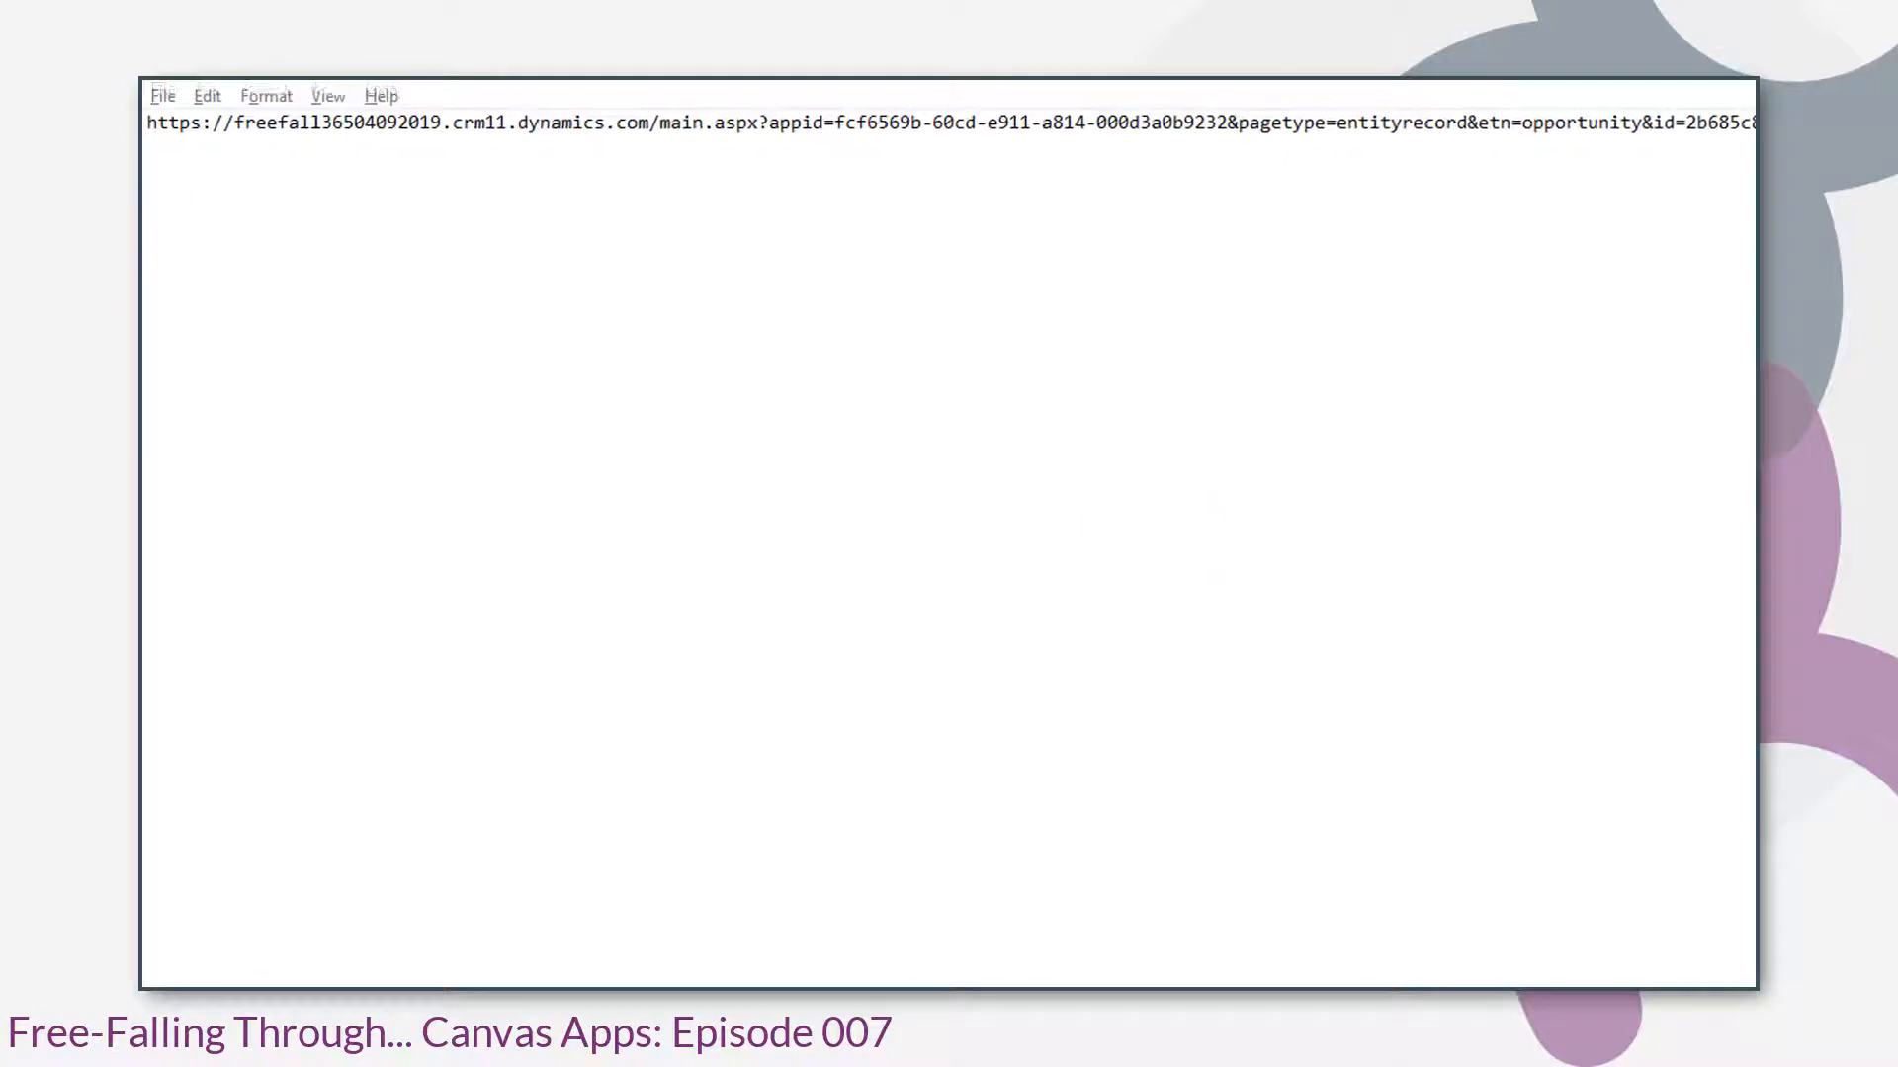
pyautogui.hotkey('alt', 'Tab')
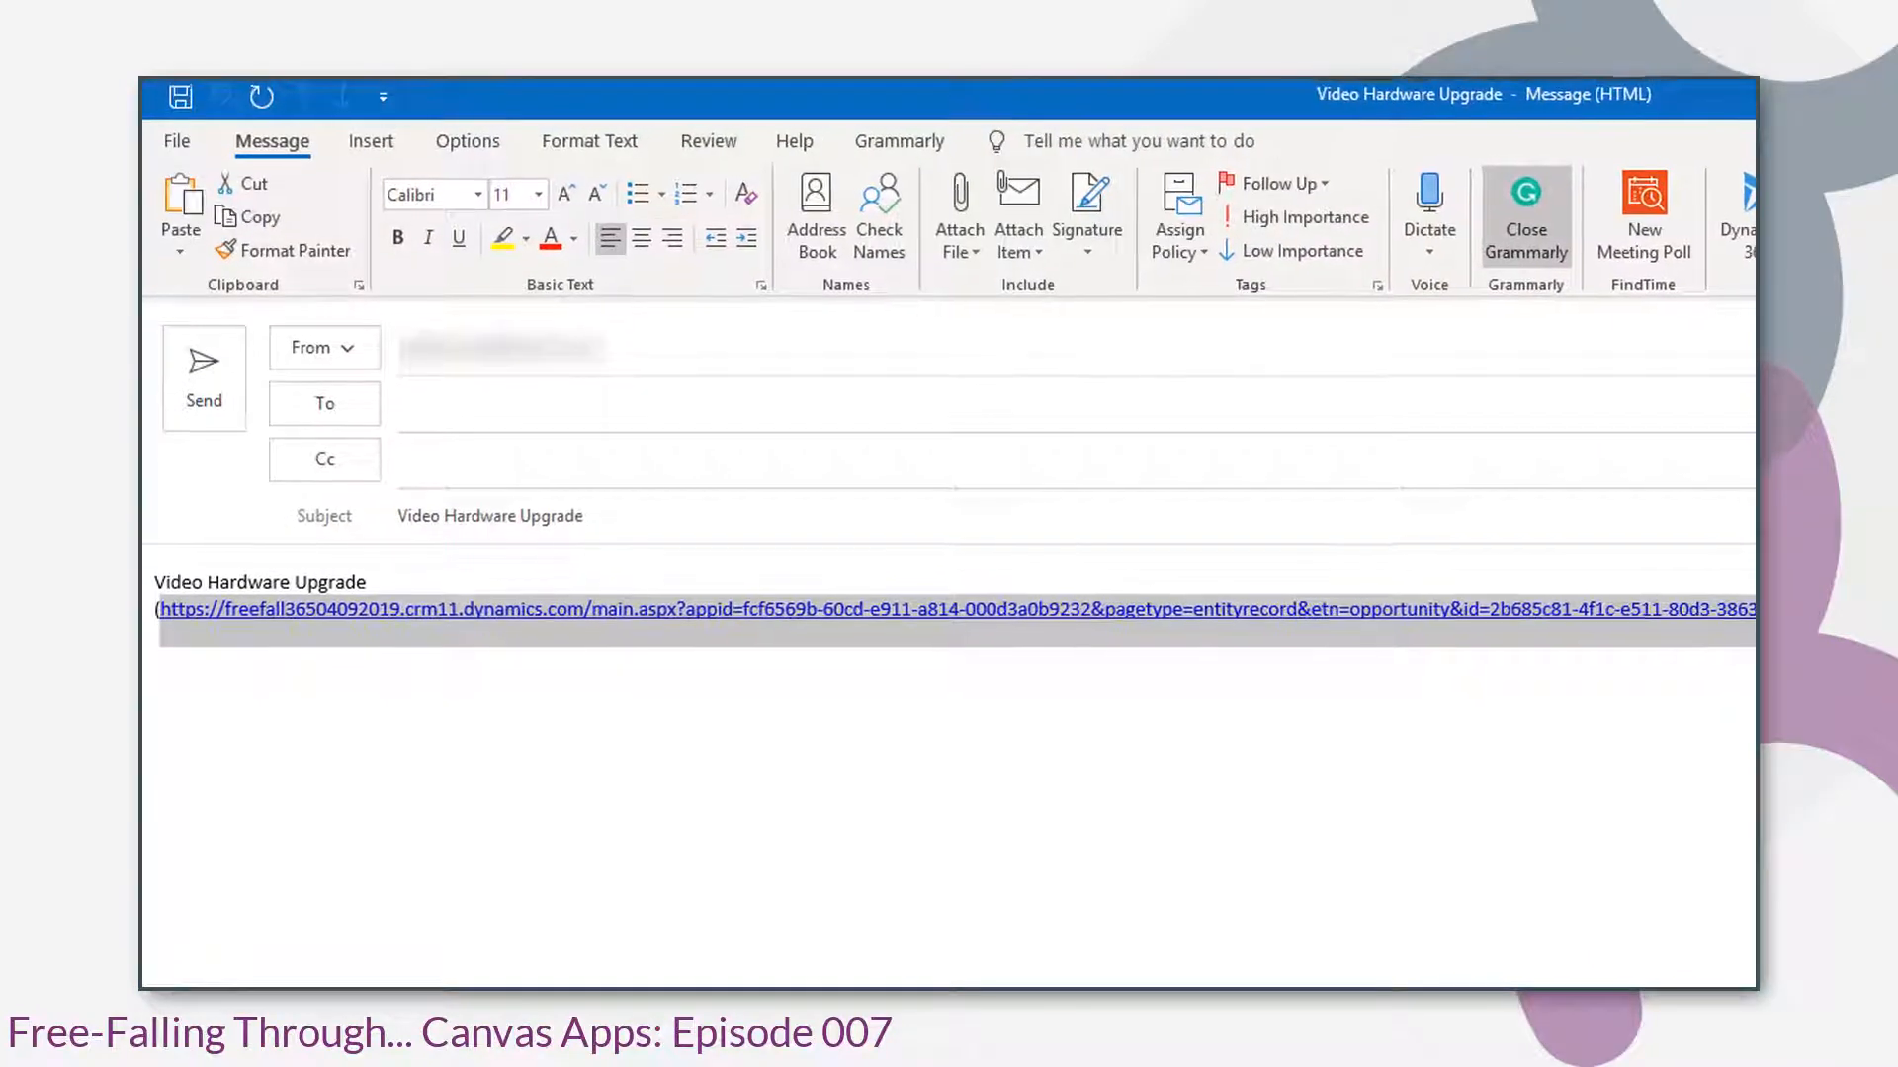
pyautogui.press('Escape')
pyautogui.click(1527, 899)
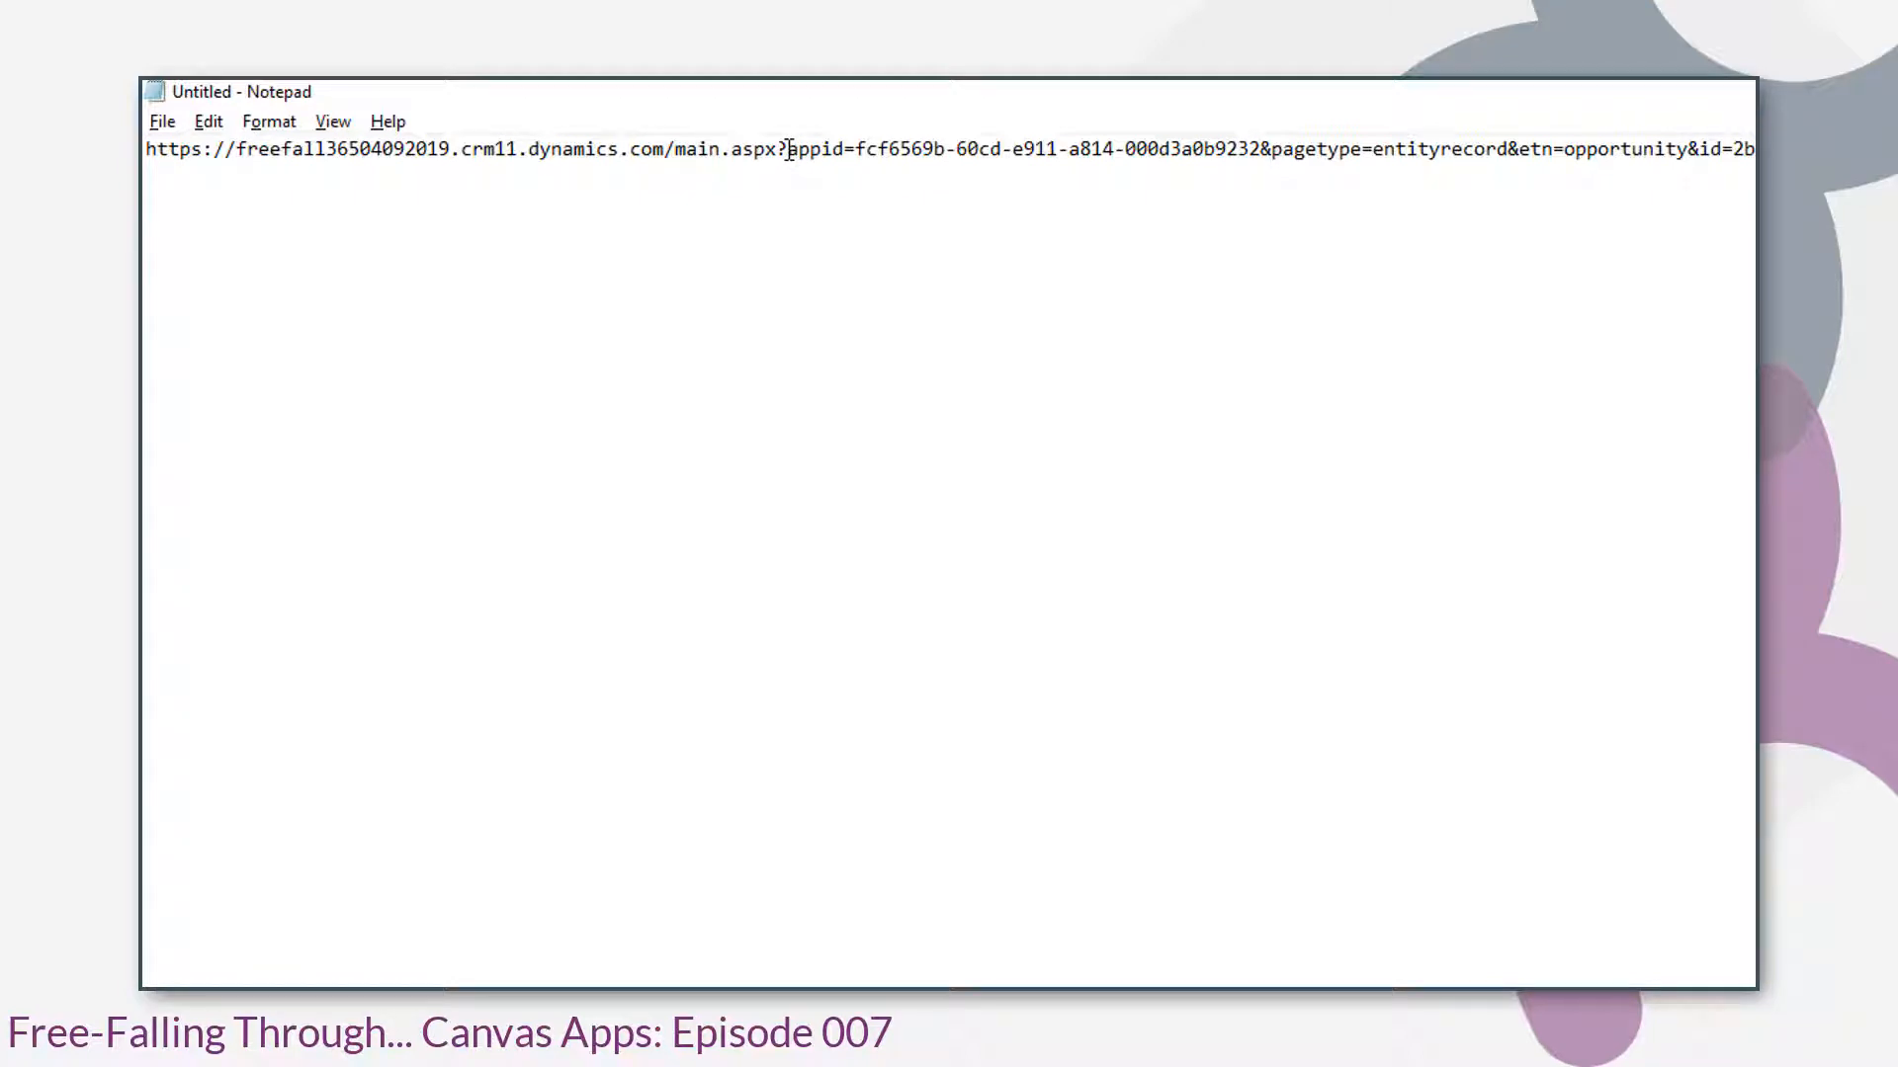
# - Split the URL in Notepad with line breaks before and after the app ID and before the record ID
pyautogui.click(856, 148)
pyautogui.press('Return')
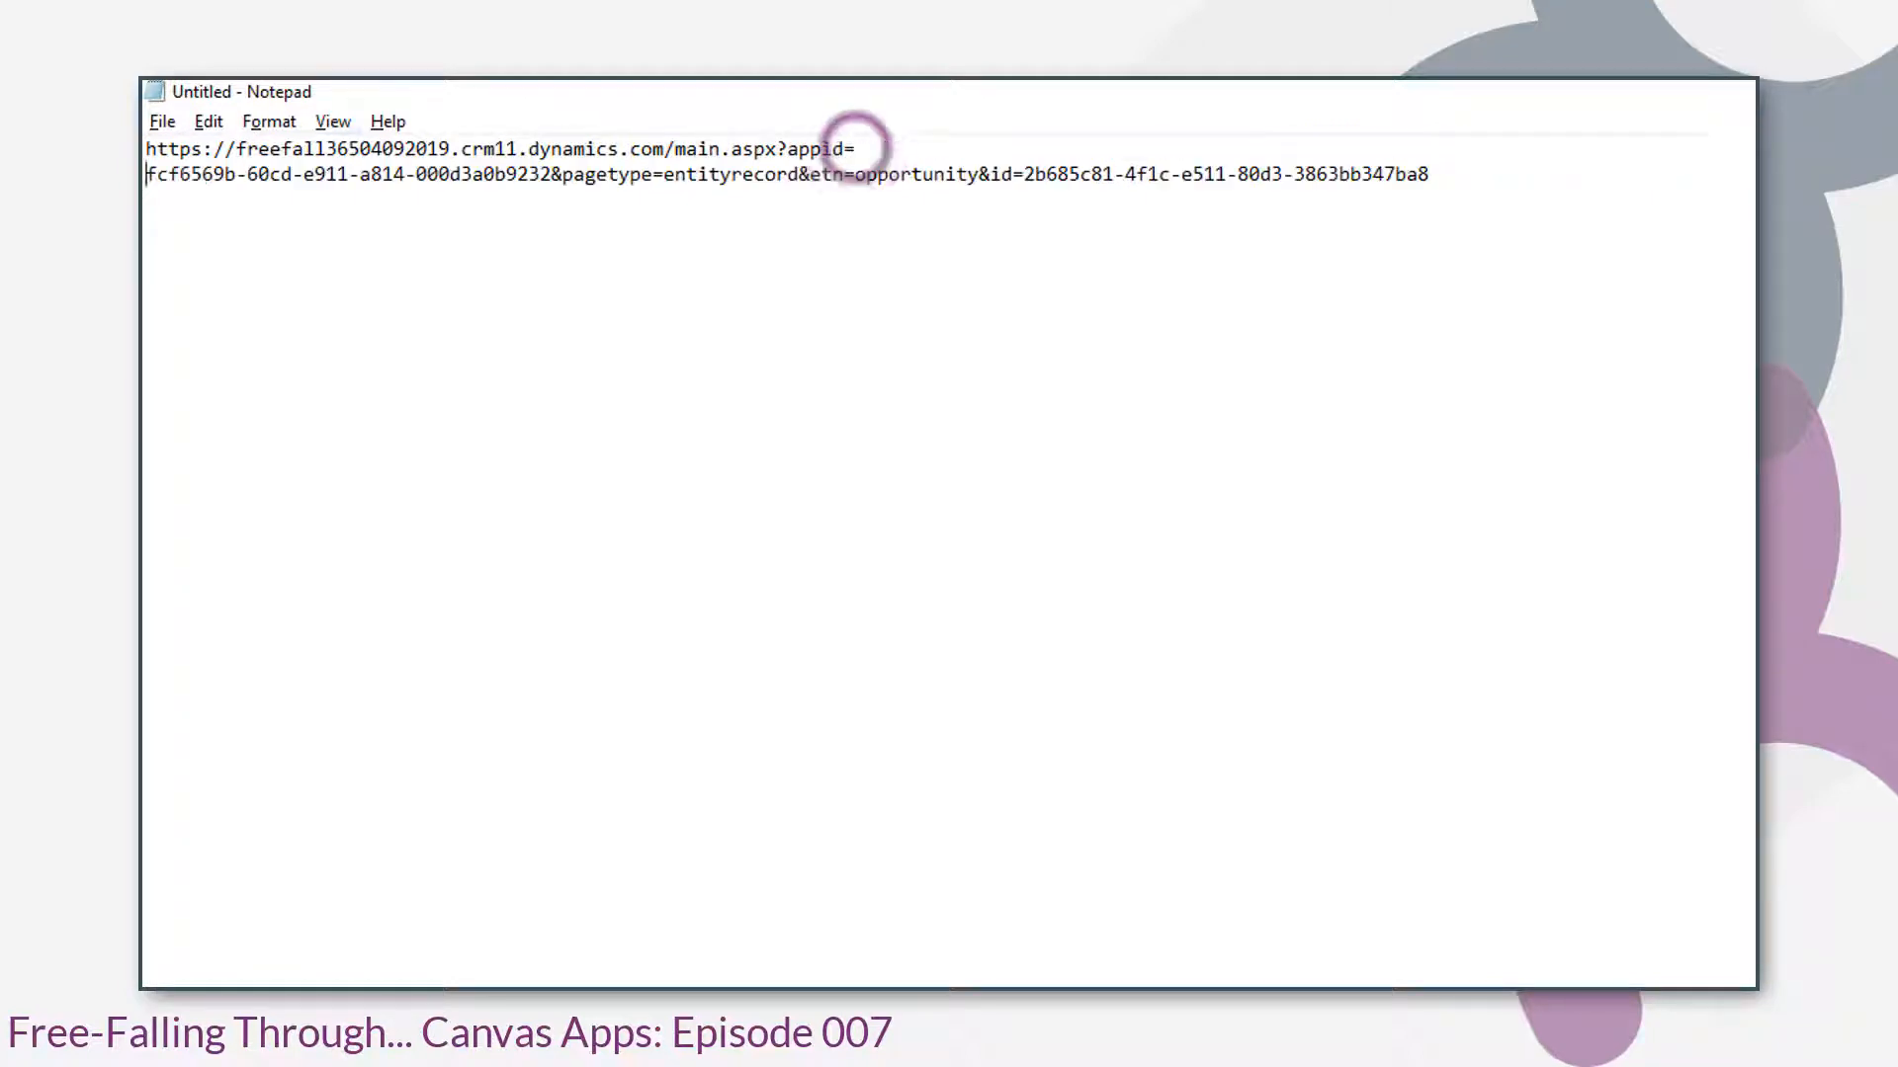
pyautogui.click(551, 174)
pyautogui.press('Return')
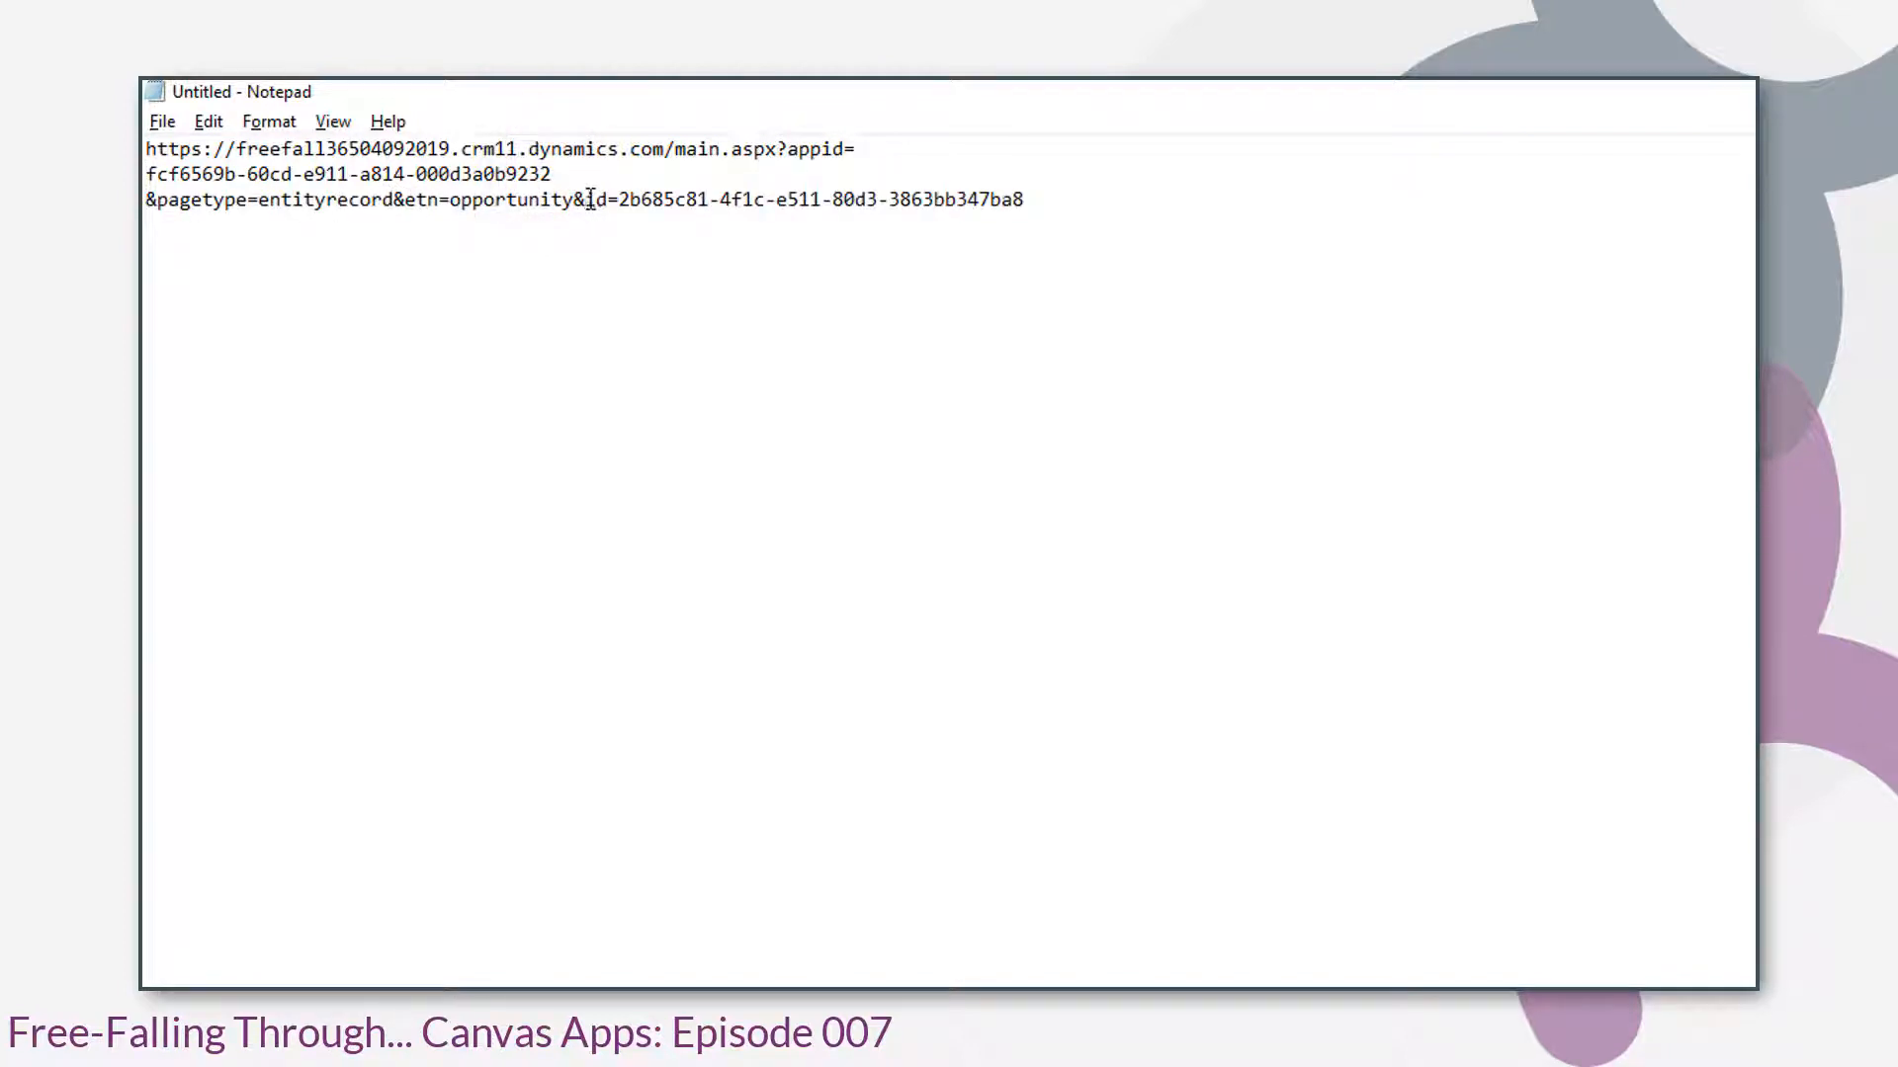
pyautogui.click(621, 201)
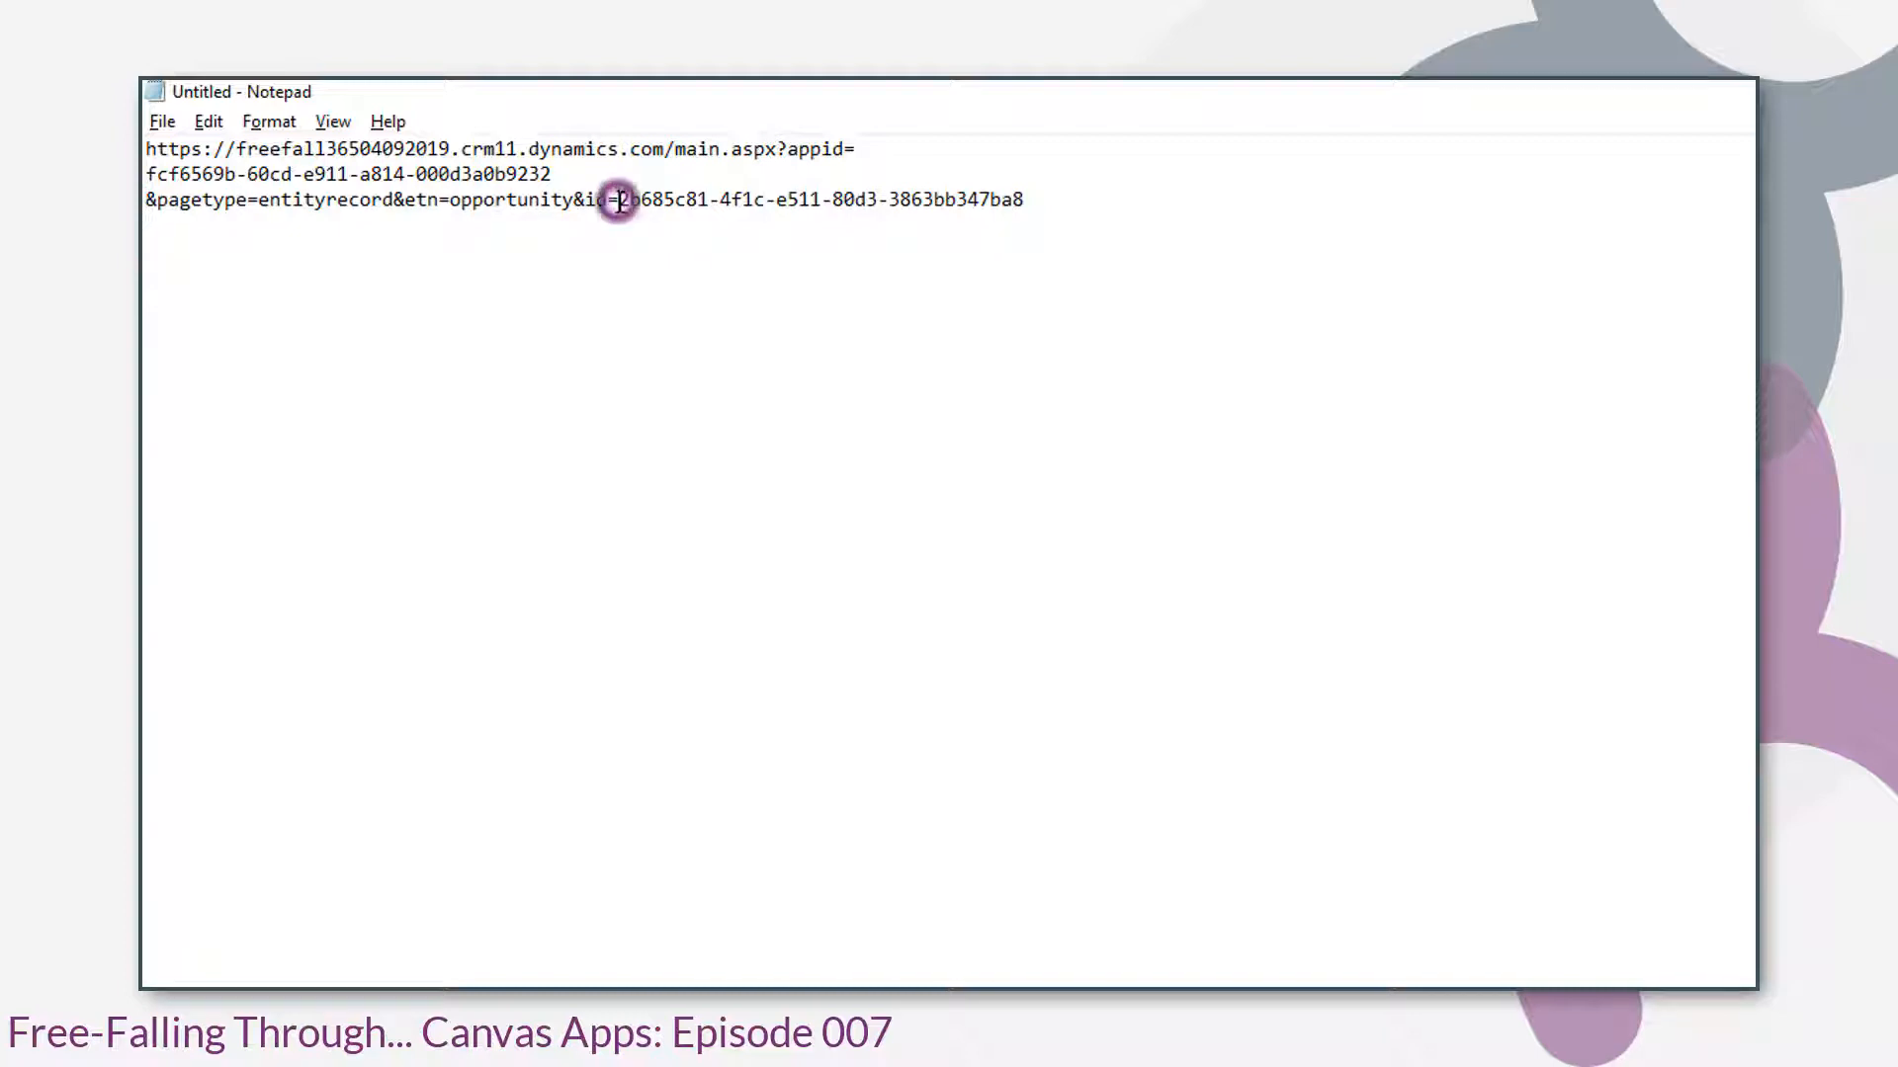
pyautogui.press('Return')
# - Highlight the record ID and app ID lines in Notepad, and put a line break after dynamics.com to isolate the base address
pyautogui.click(566, 226)
pyautogui.moveTo(551, 225); pyautogui.dragTo(146, 226)
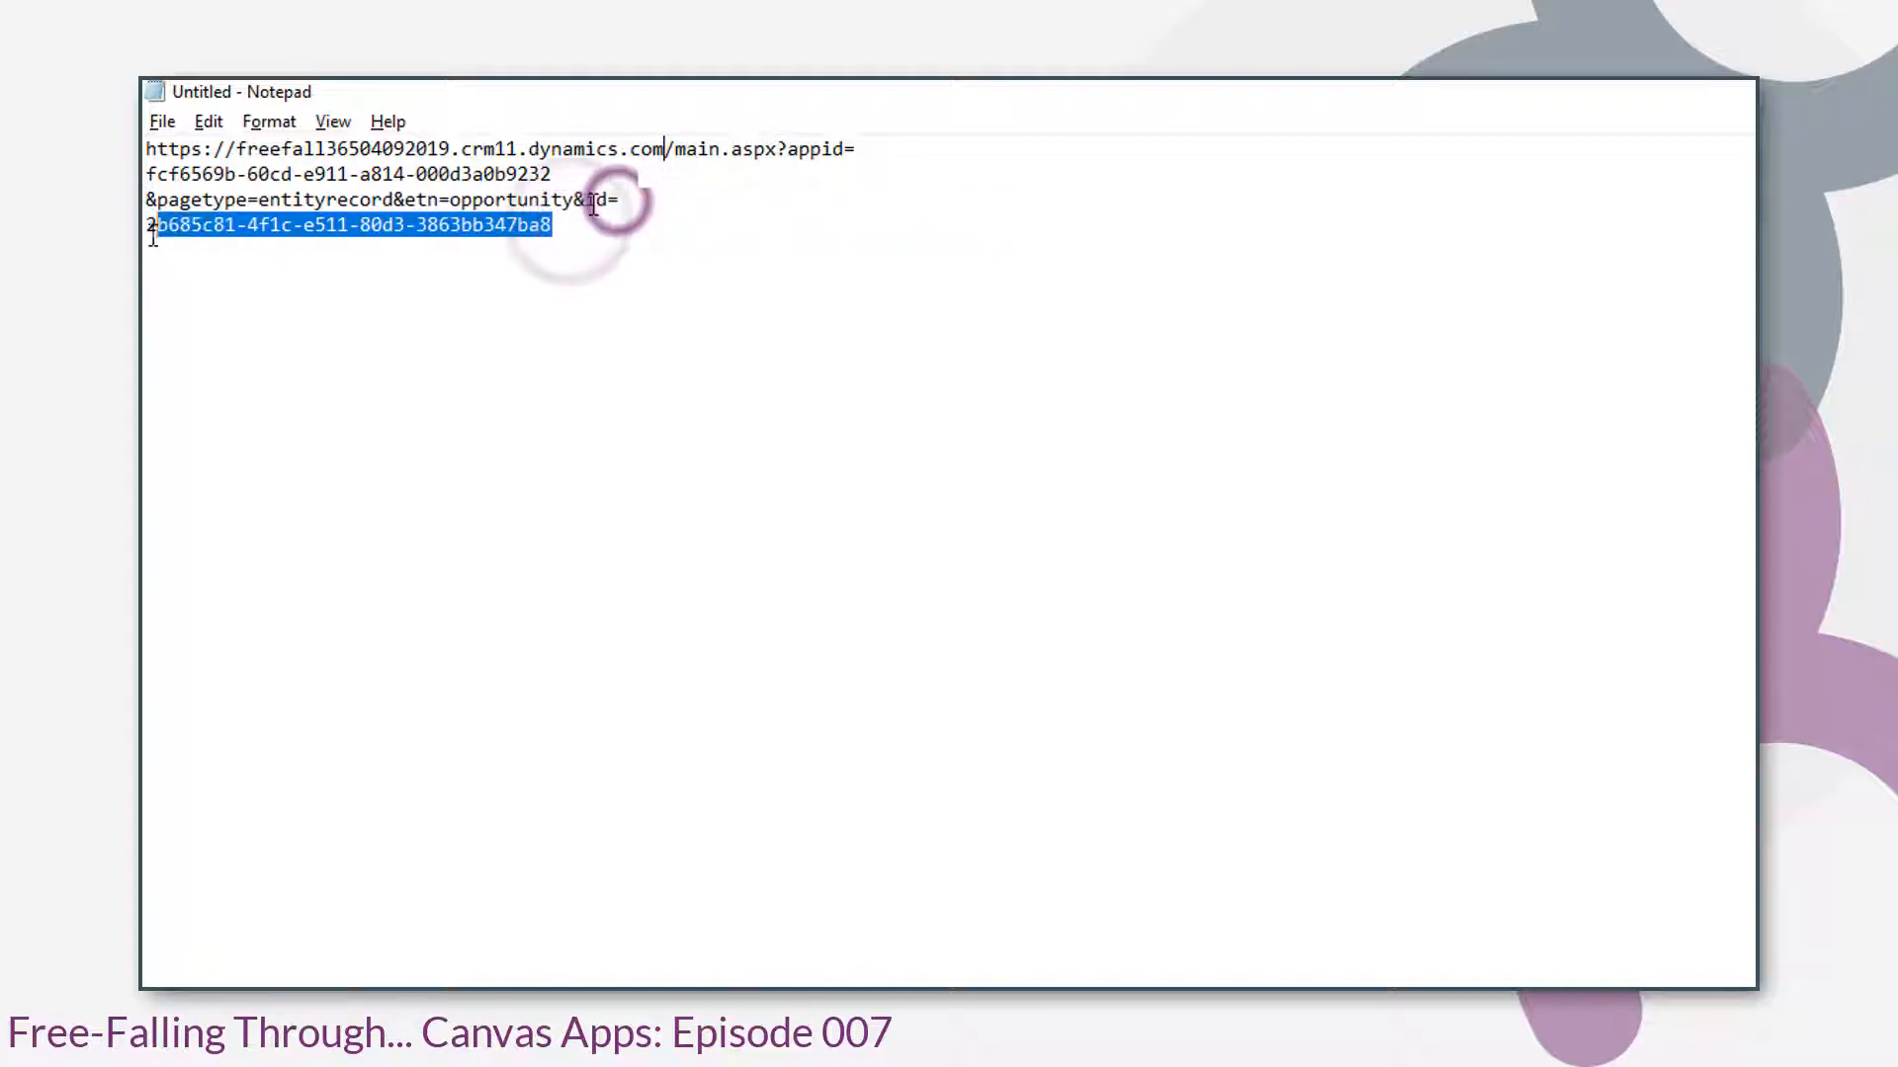
pyautogui.moveTo(569, 176); pyautogui.dragTo(145, 179)
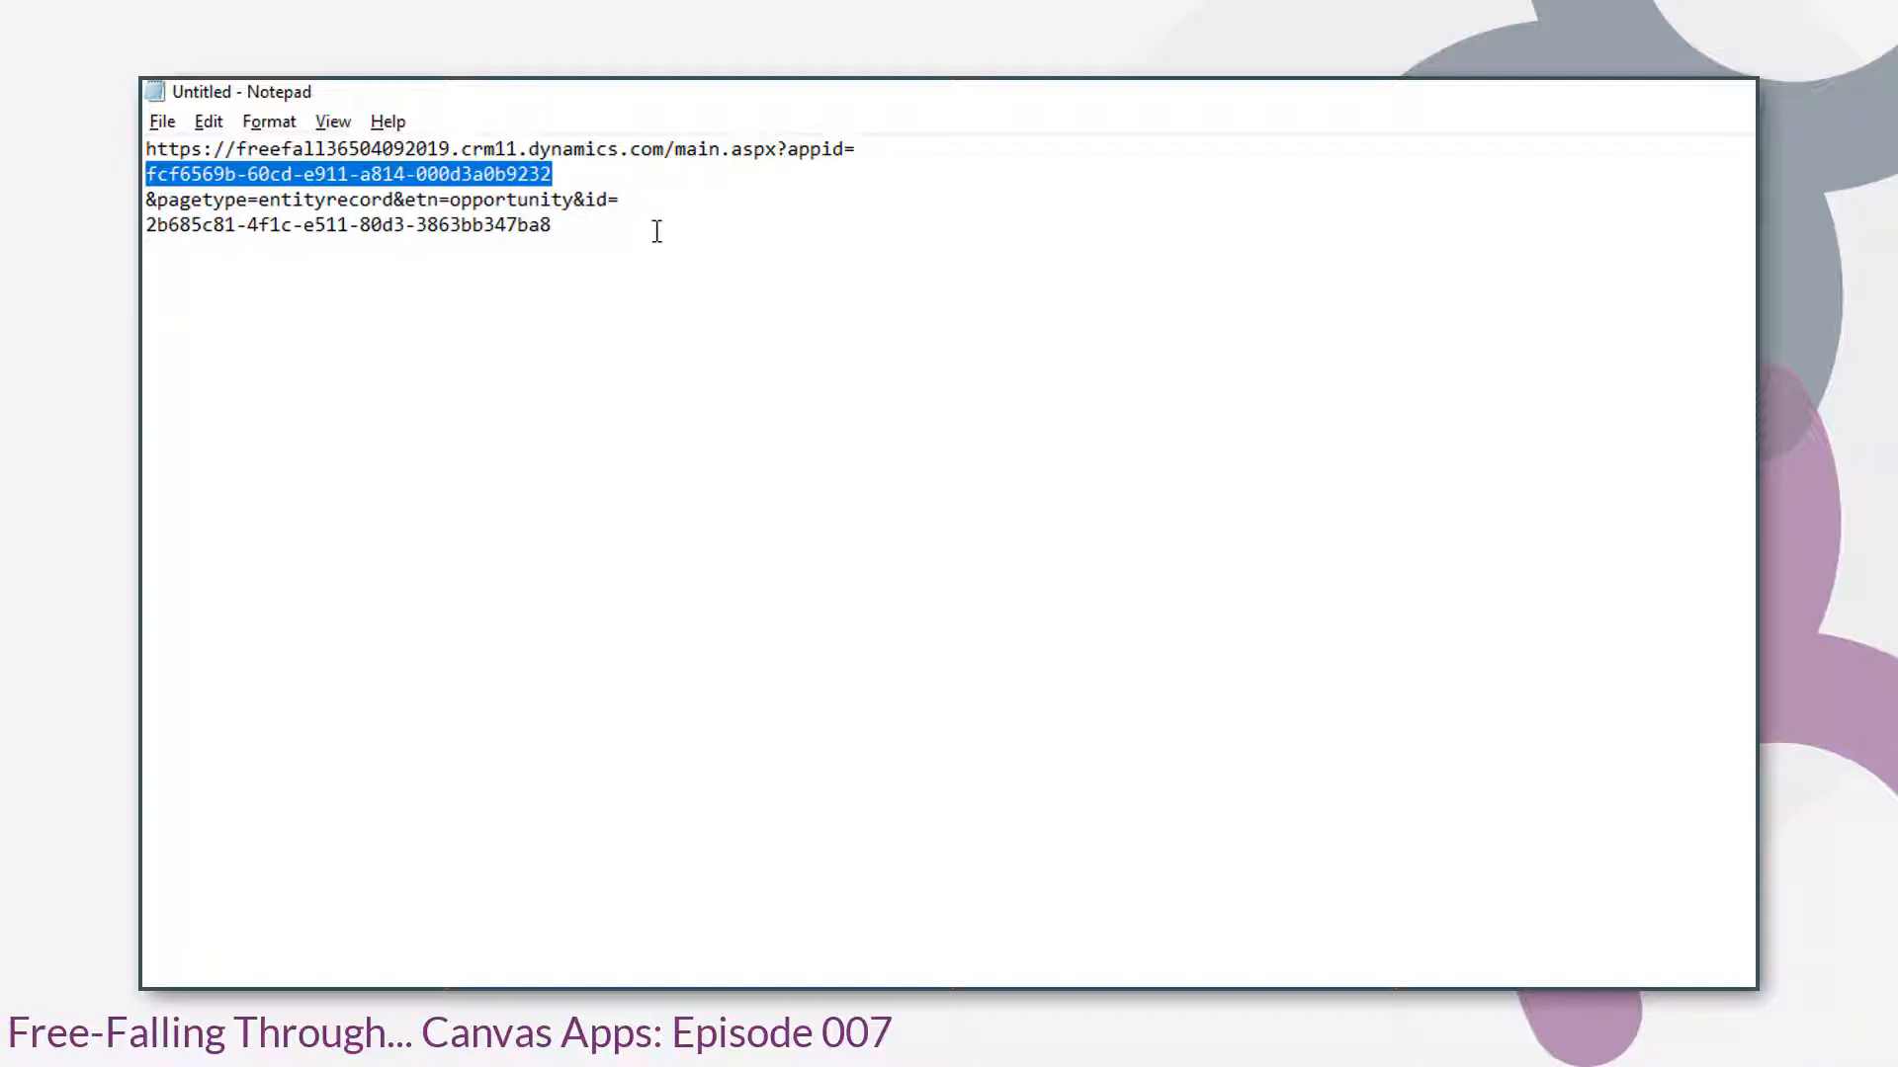
pyautogui.click(668, 157)
pyautogui.press('Return')
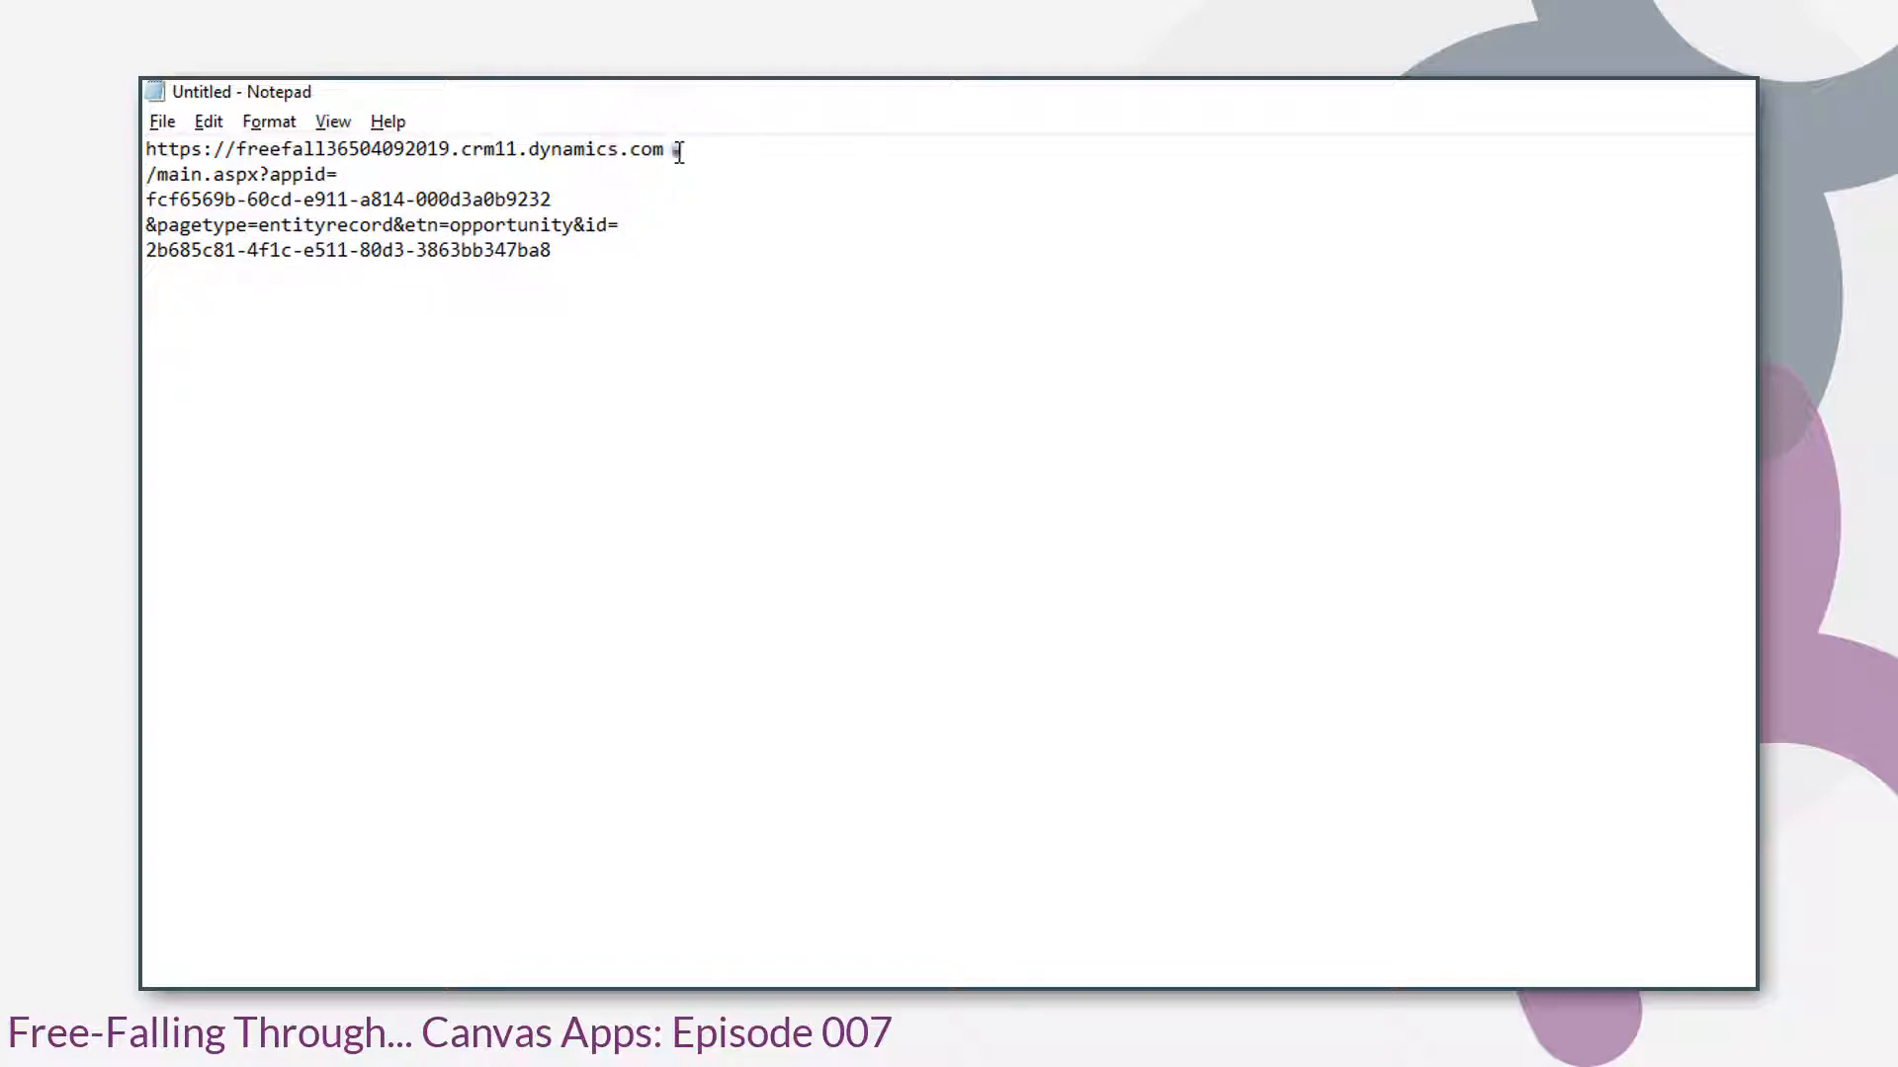
pyautogui.moveTo(672, 149); pyautogui.dragTo(145, 160)
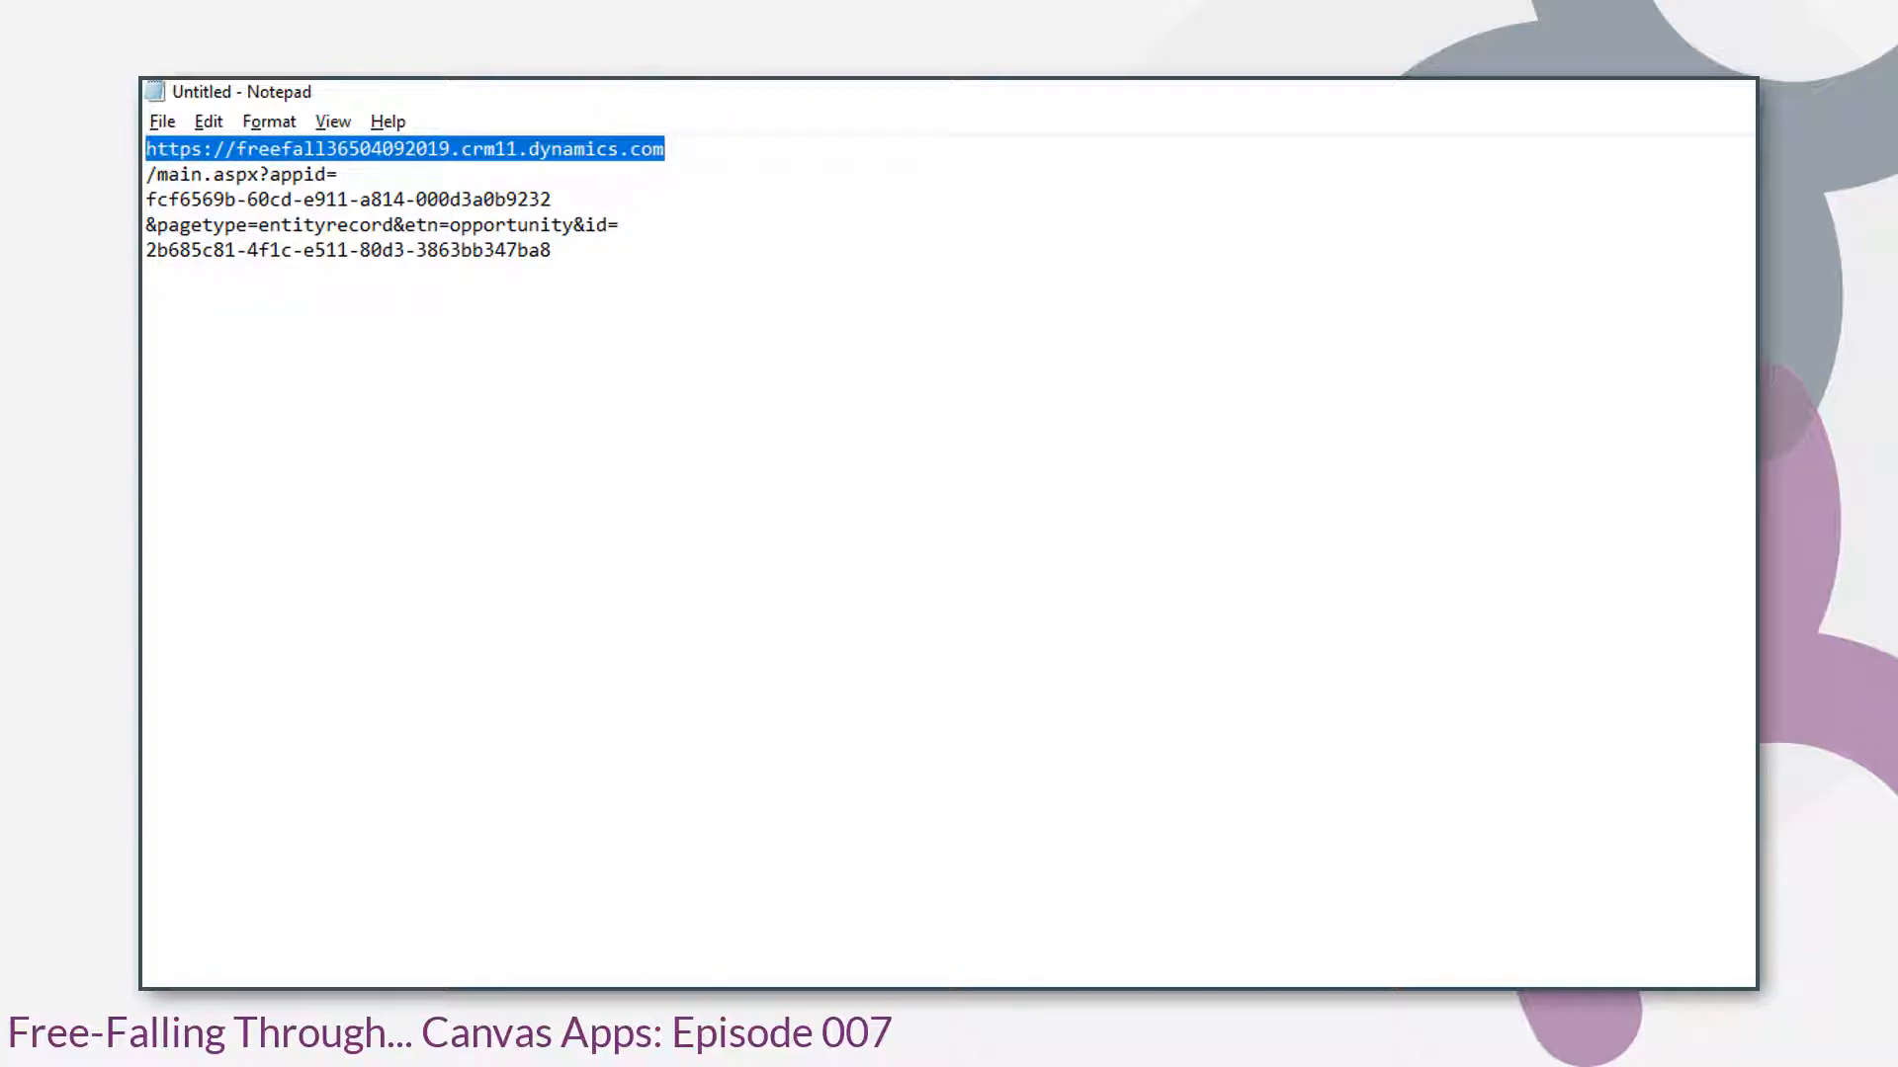
# - Switch to PowerApps and examine the data of the EOM Config entity in the Easy Opportunities Manager solution
pyautogui.hotkey('alt', 'Tab')
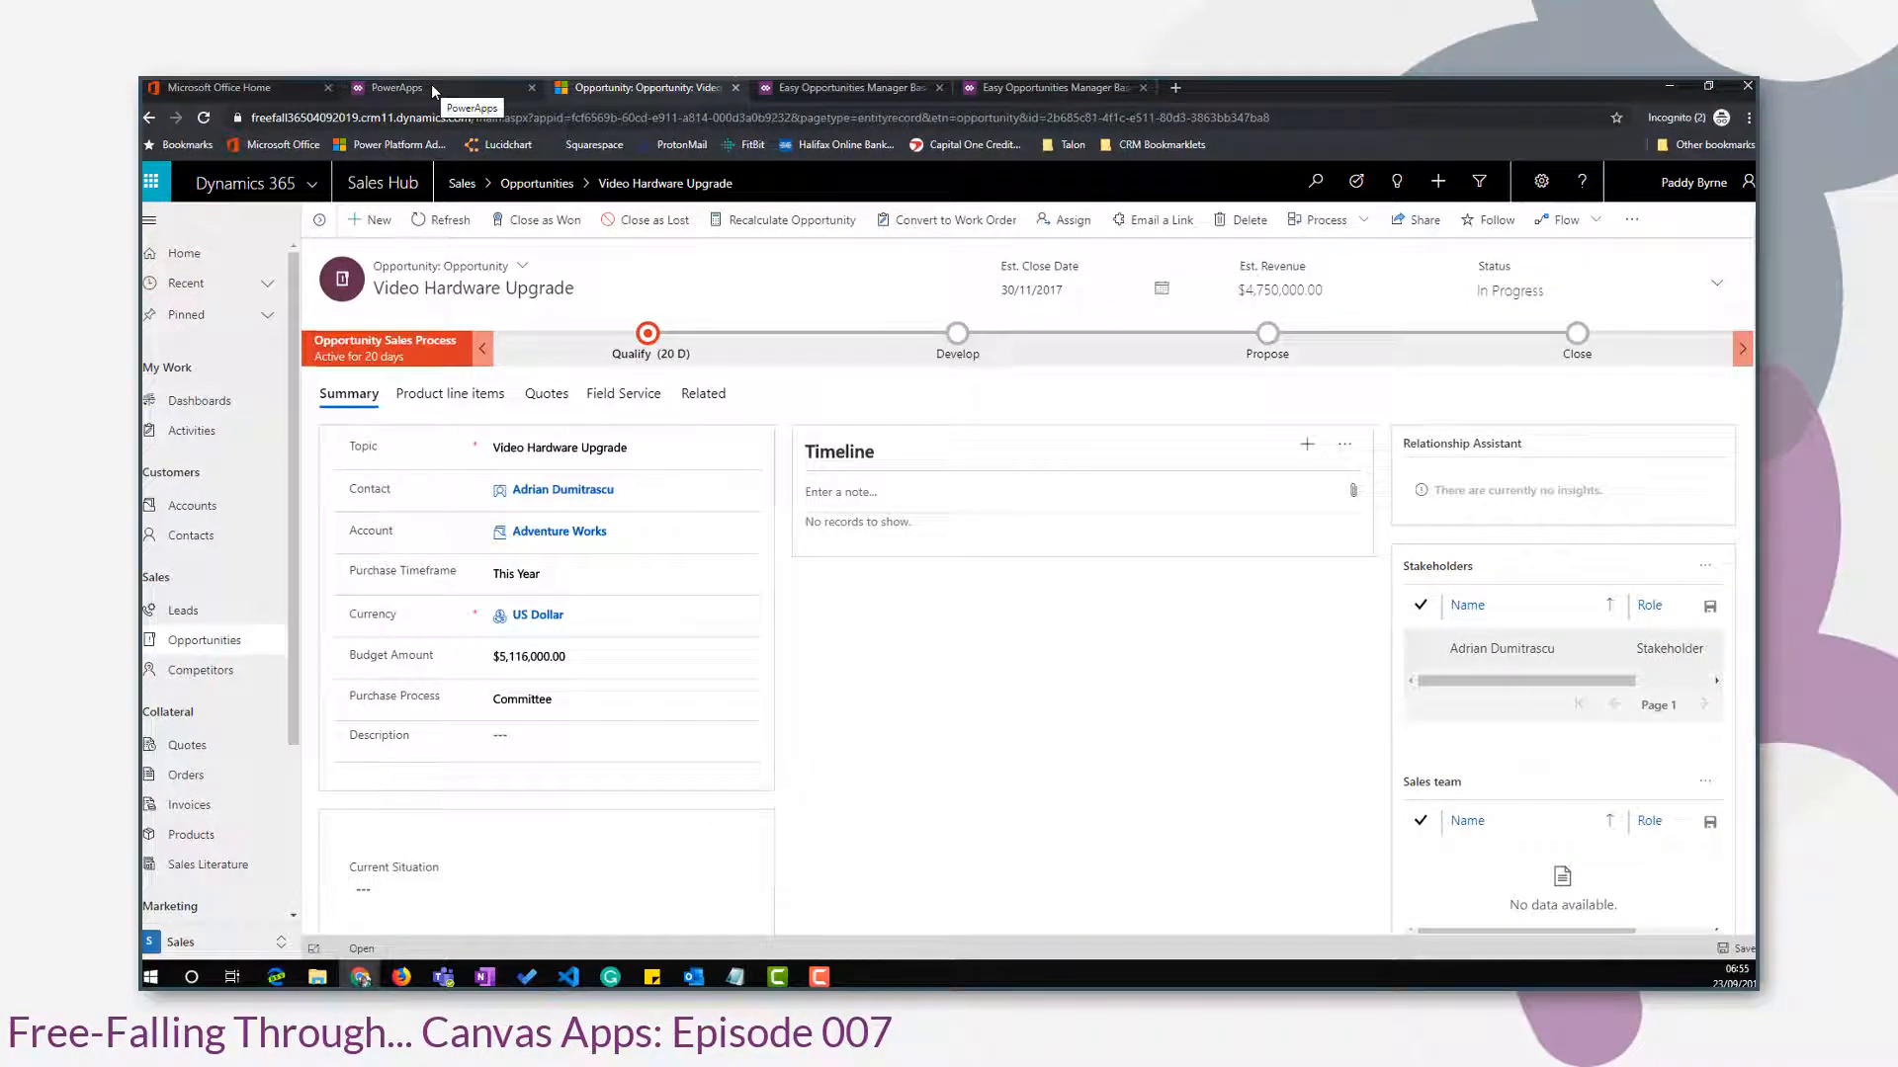
pyautogui.click(431, 86)
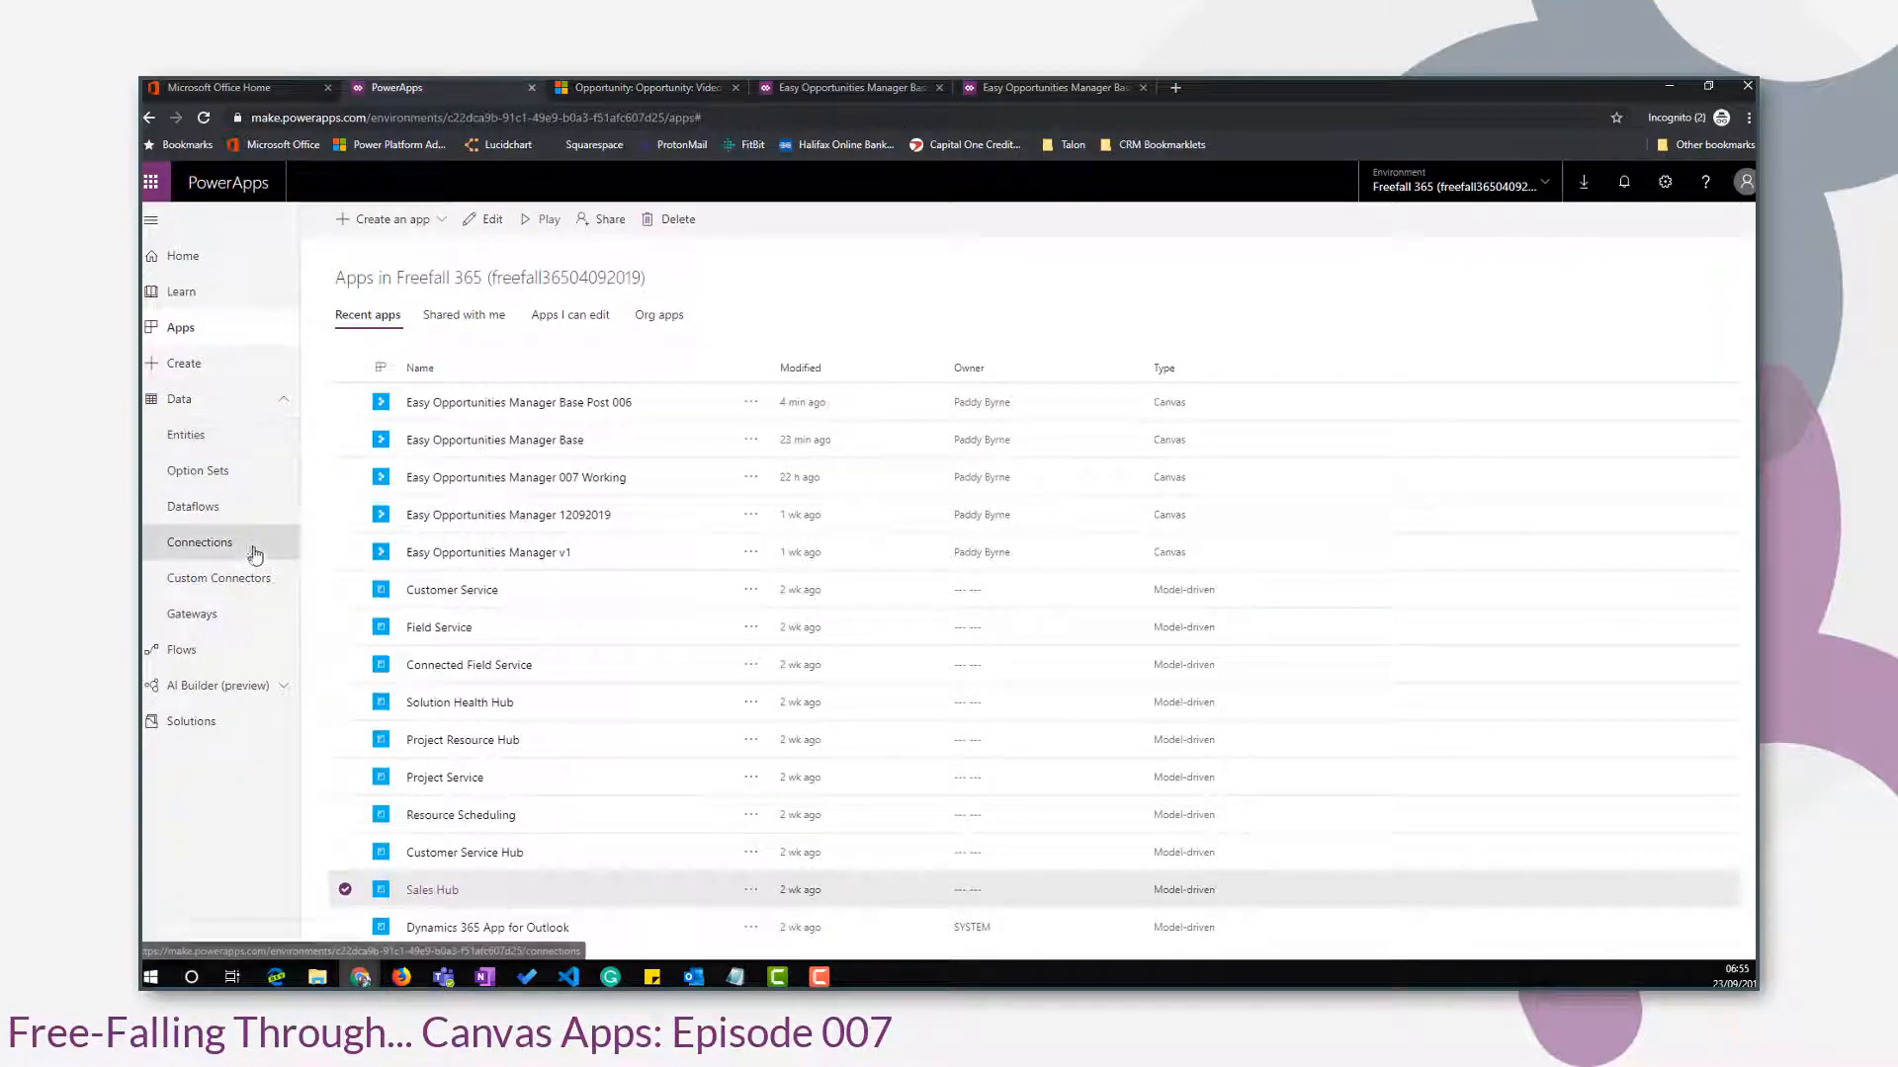
pyautogui.click(191, 725)
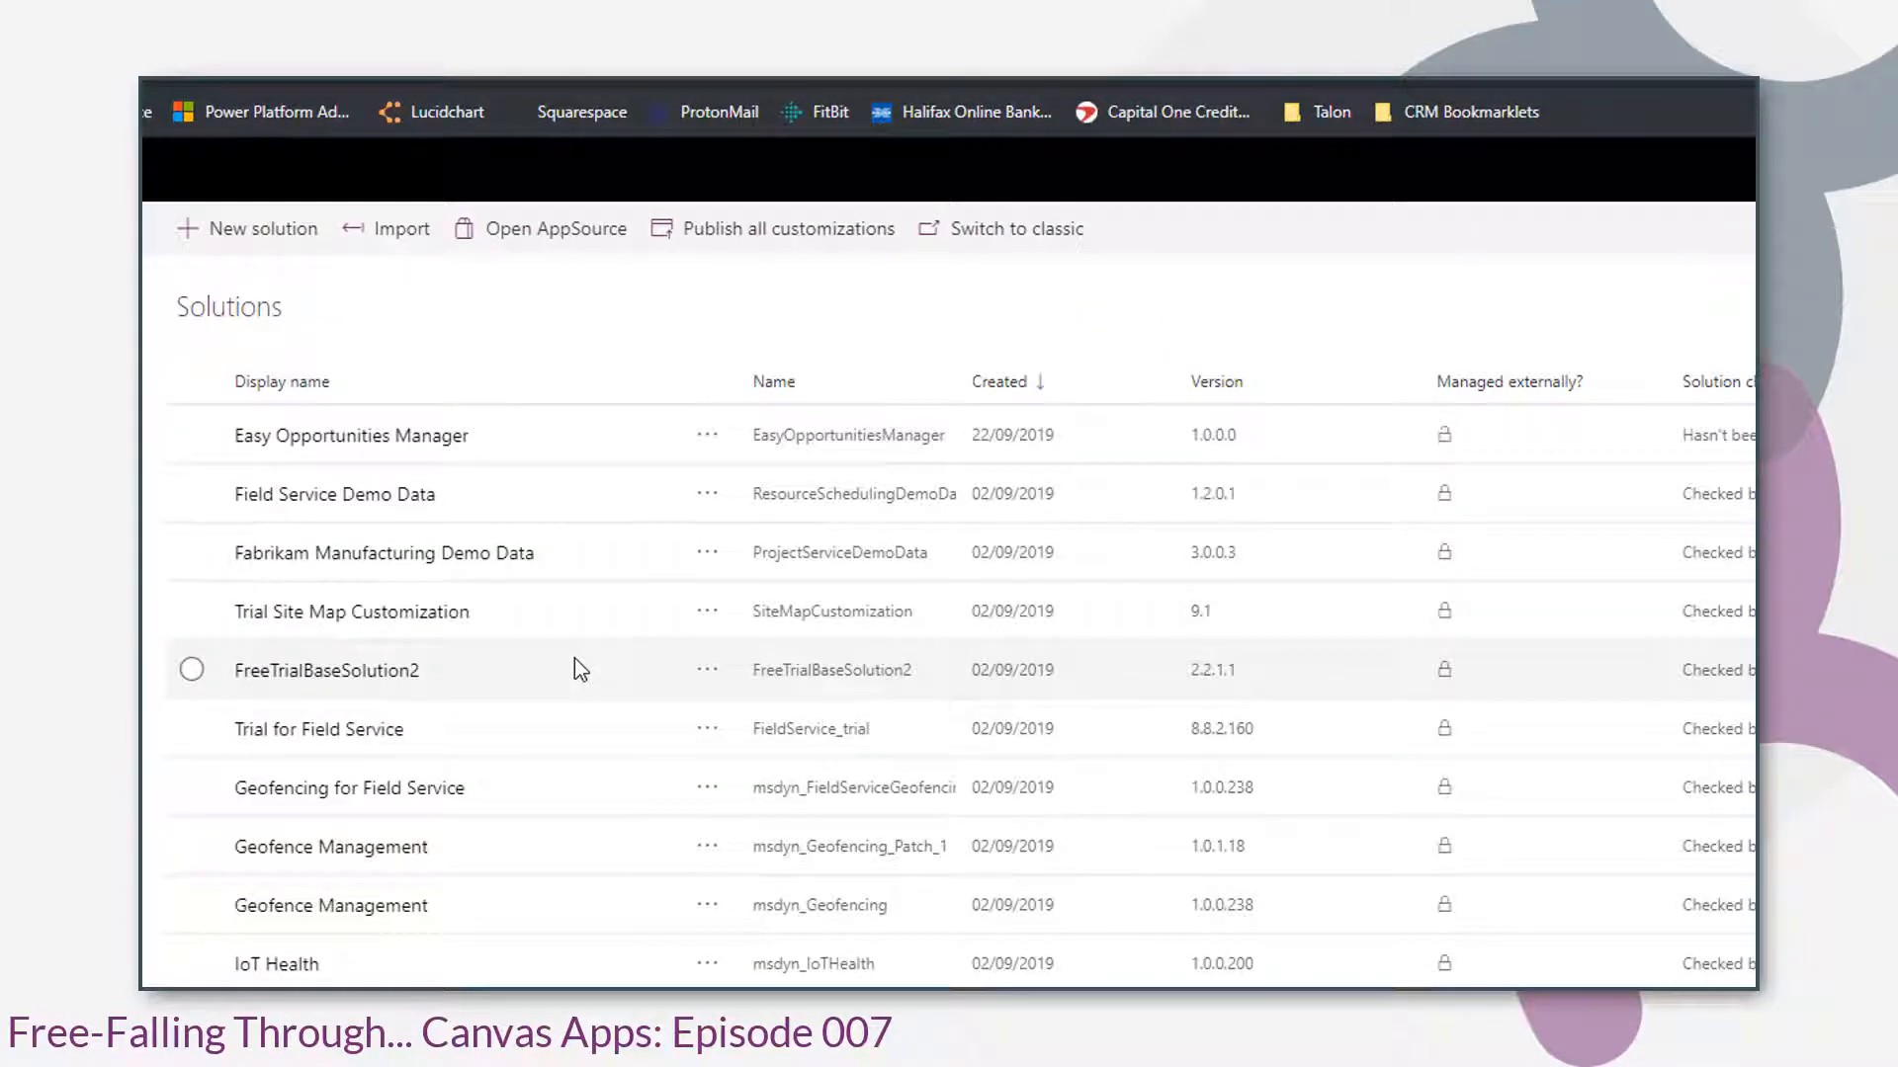
pyautogui.click(316, 435)
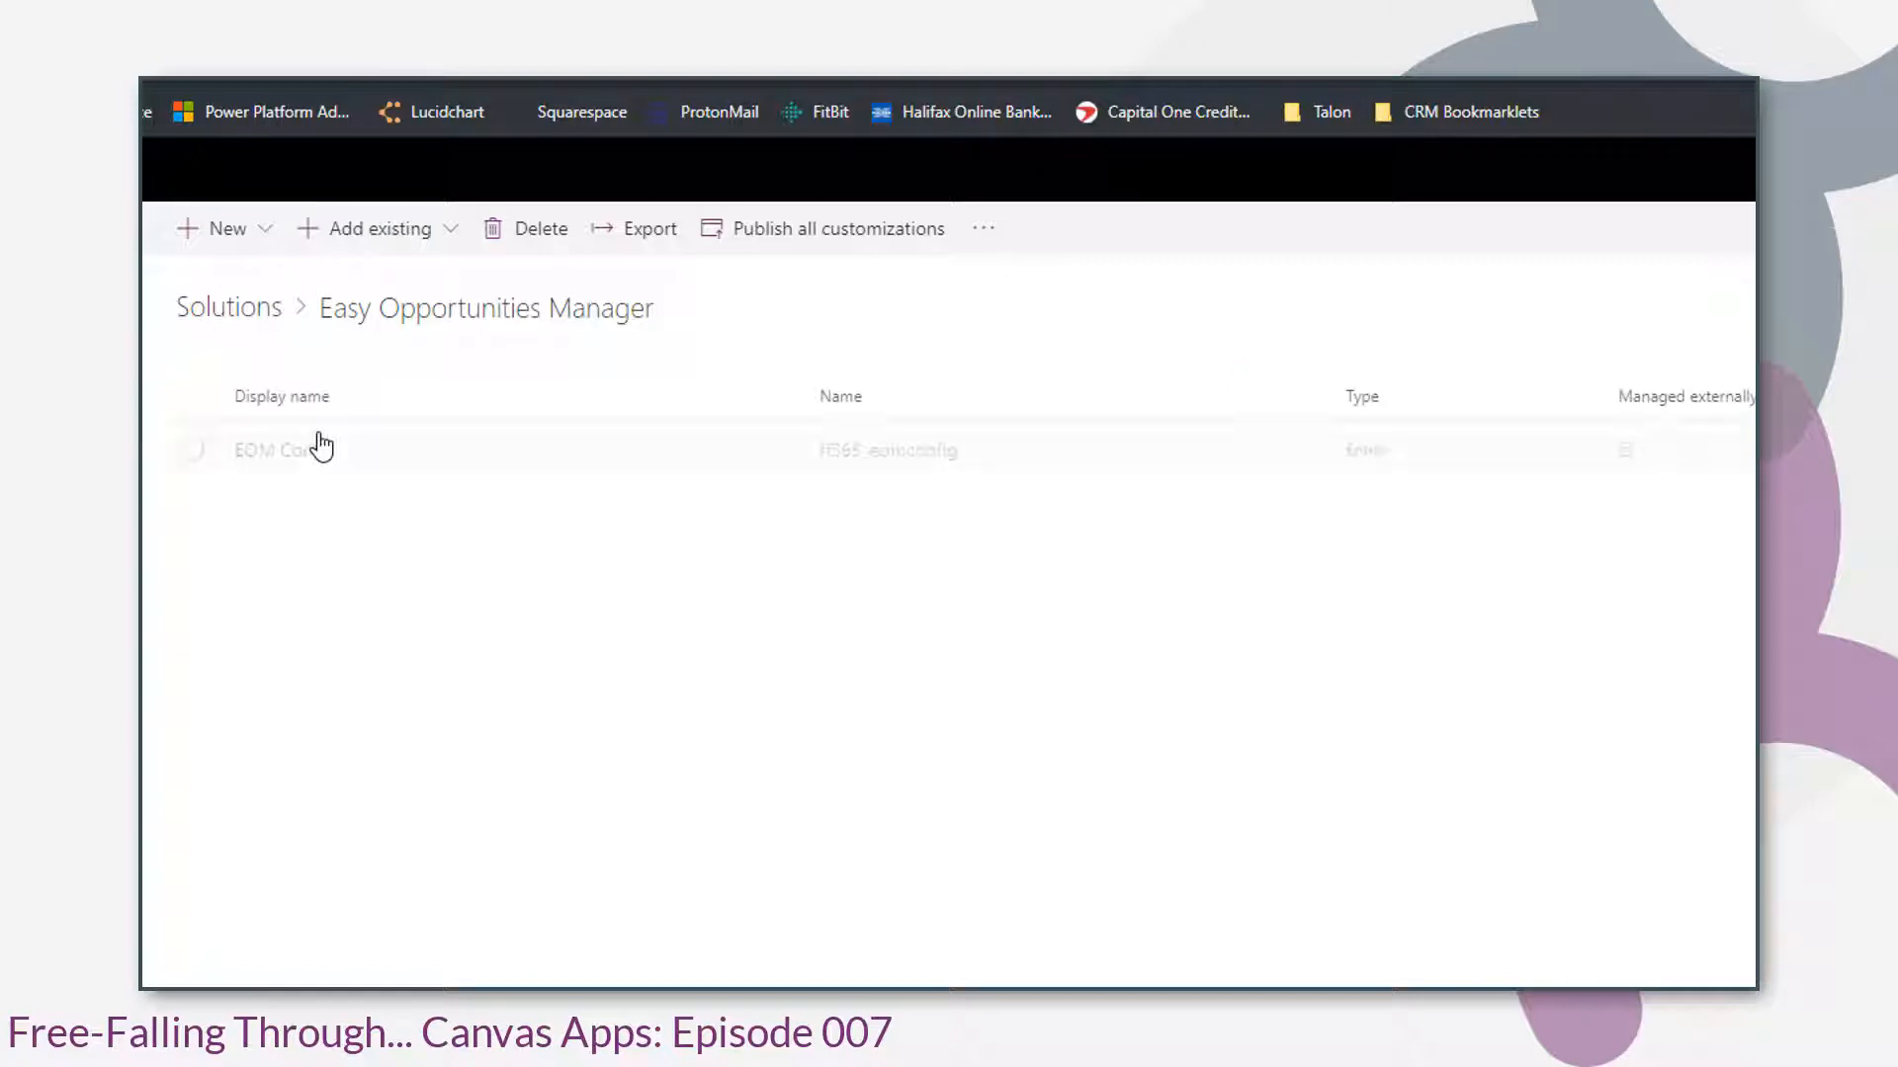
pyautogui.click(305, 457)
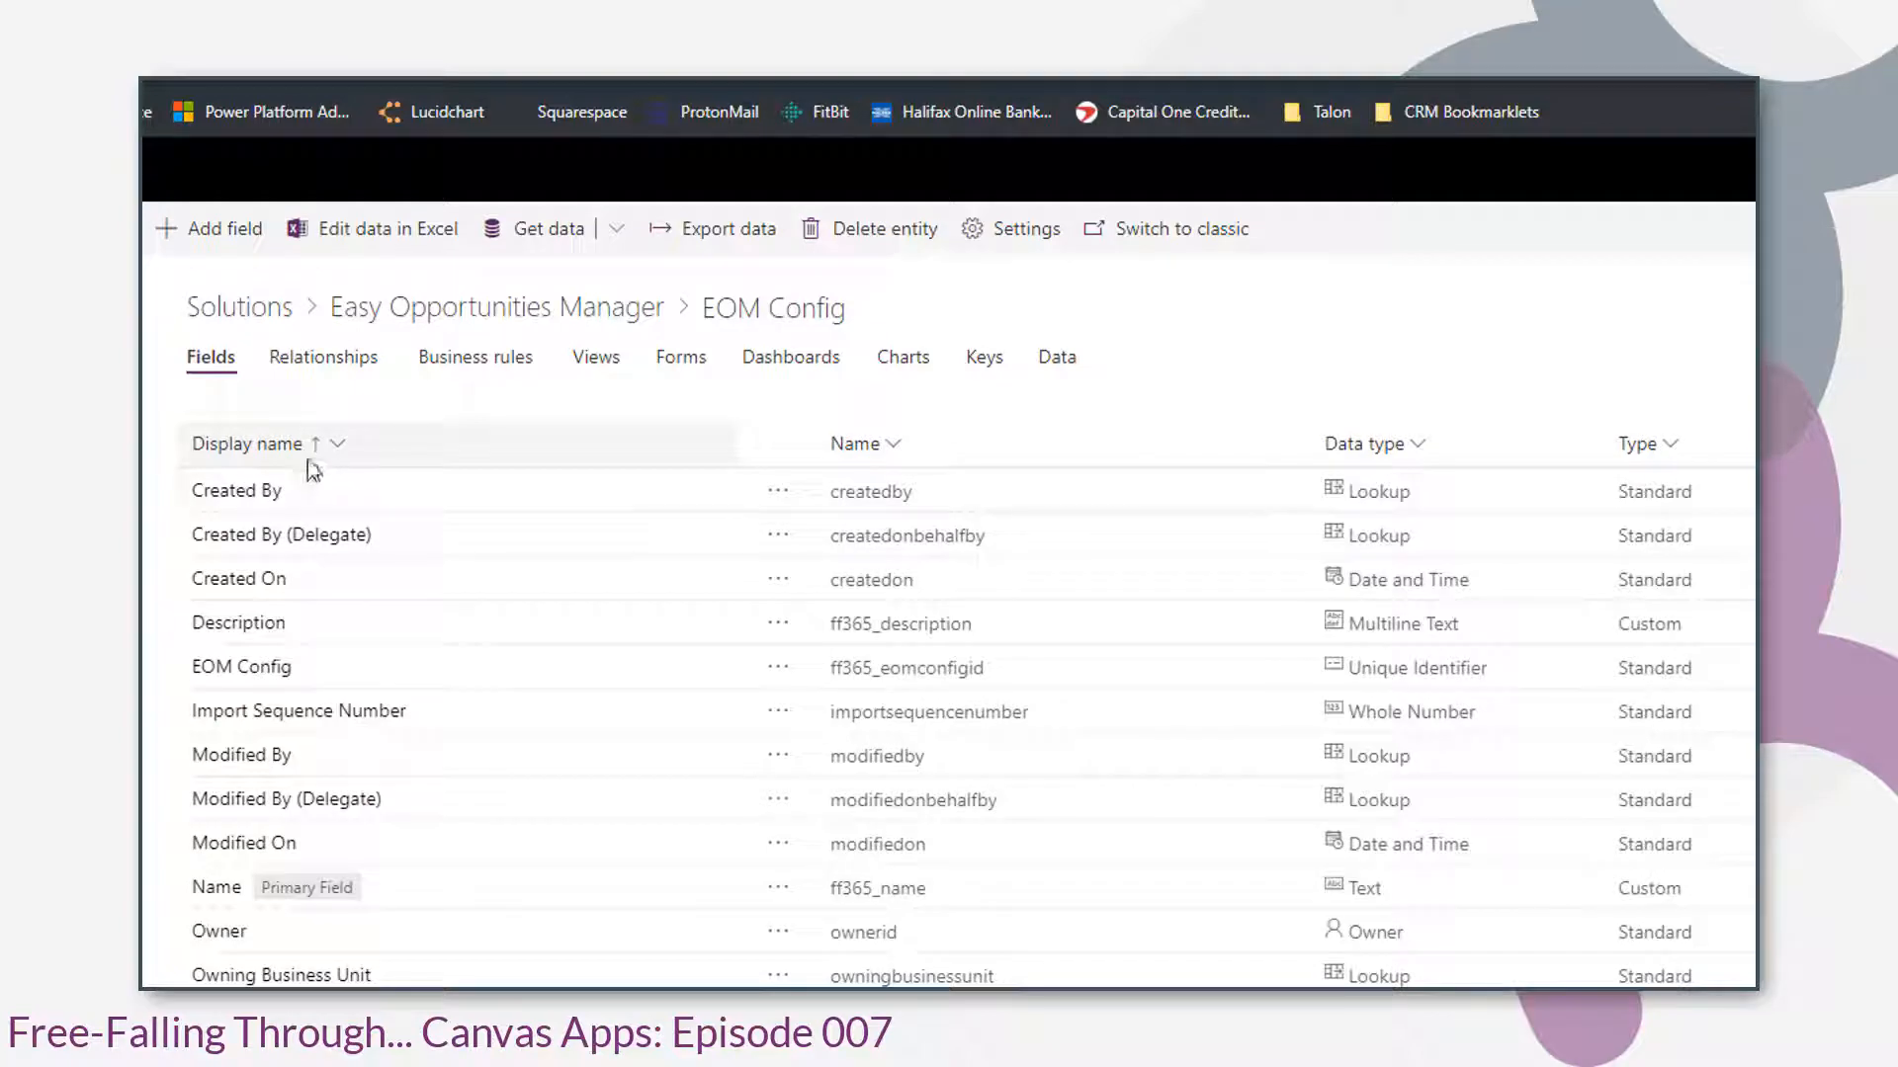
pyautogui.click(1071, 361)
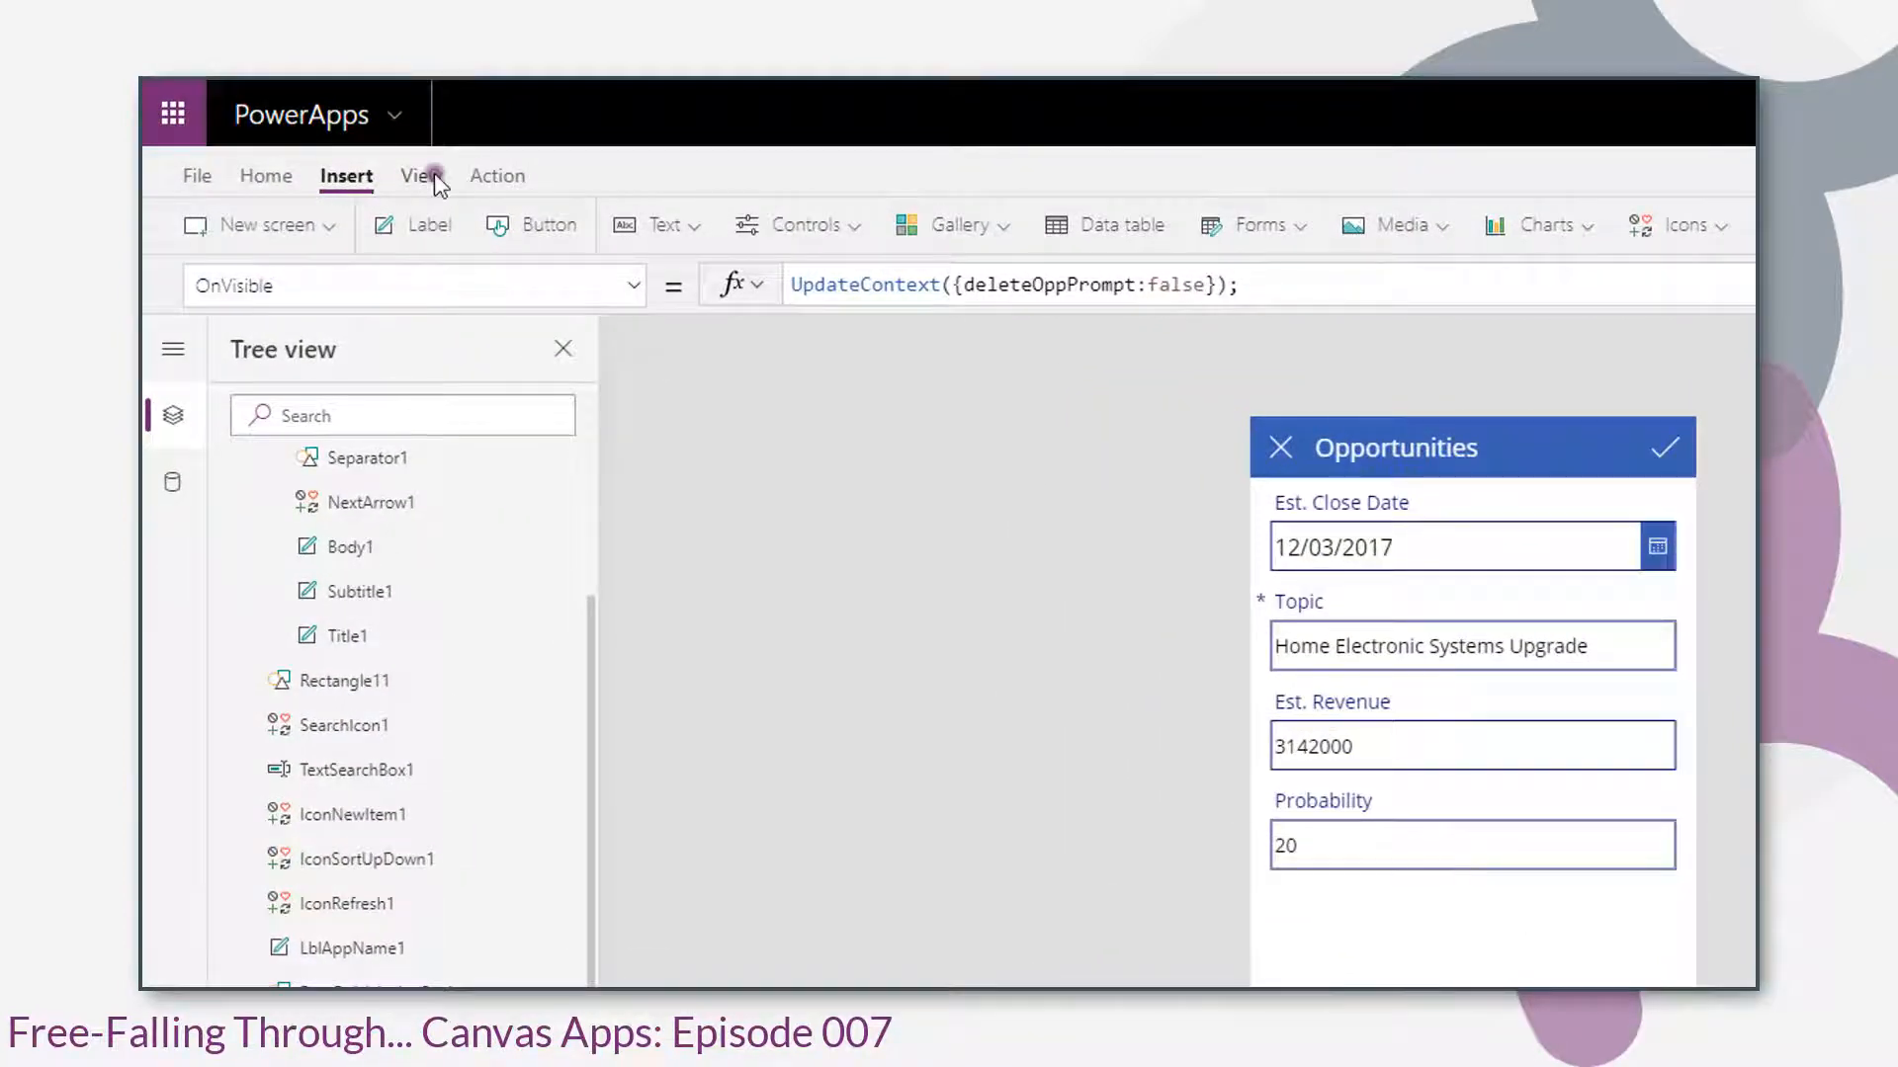
# - Add the EOM Configs entity to the canvas app as a data source and close the data sources pane
pyautogui.click(435, 177)
pyautogui.click(277, 227)
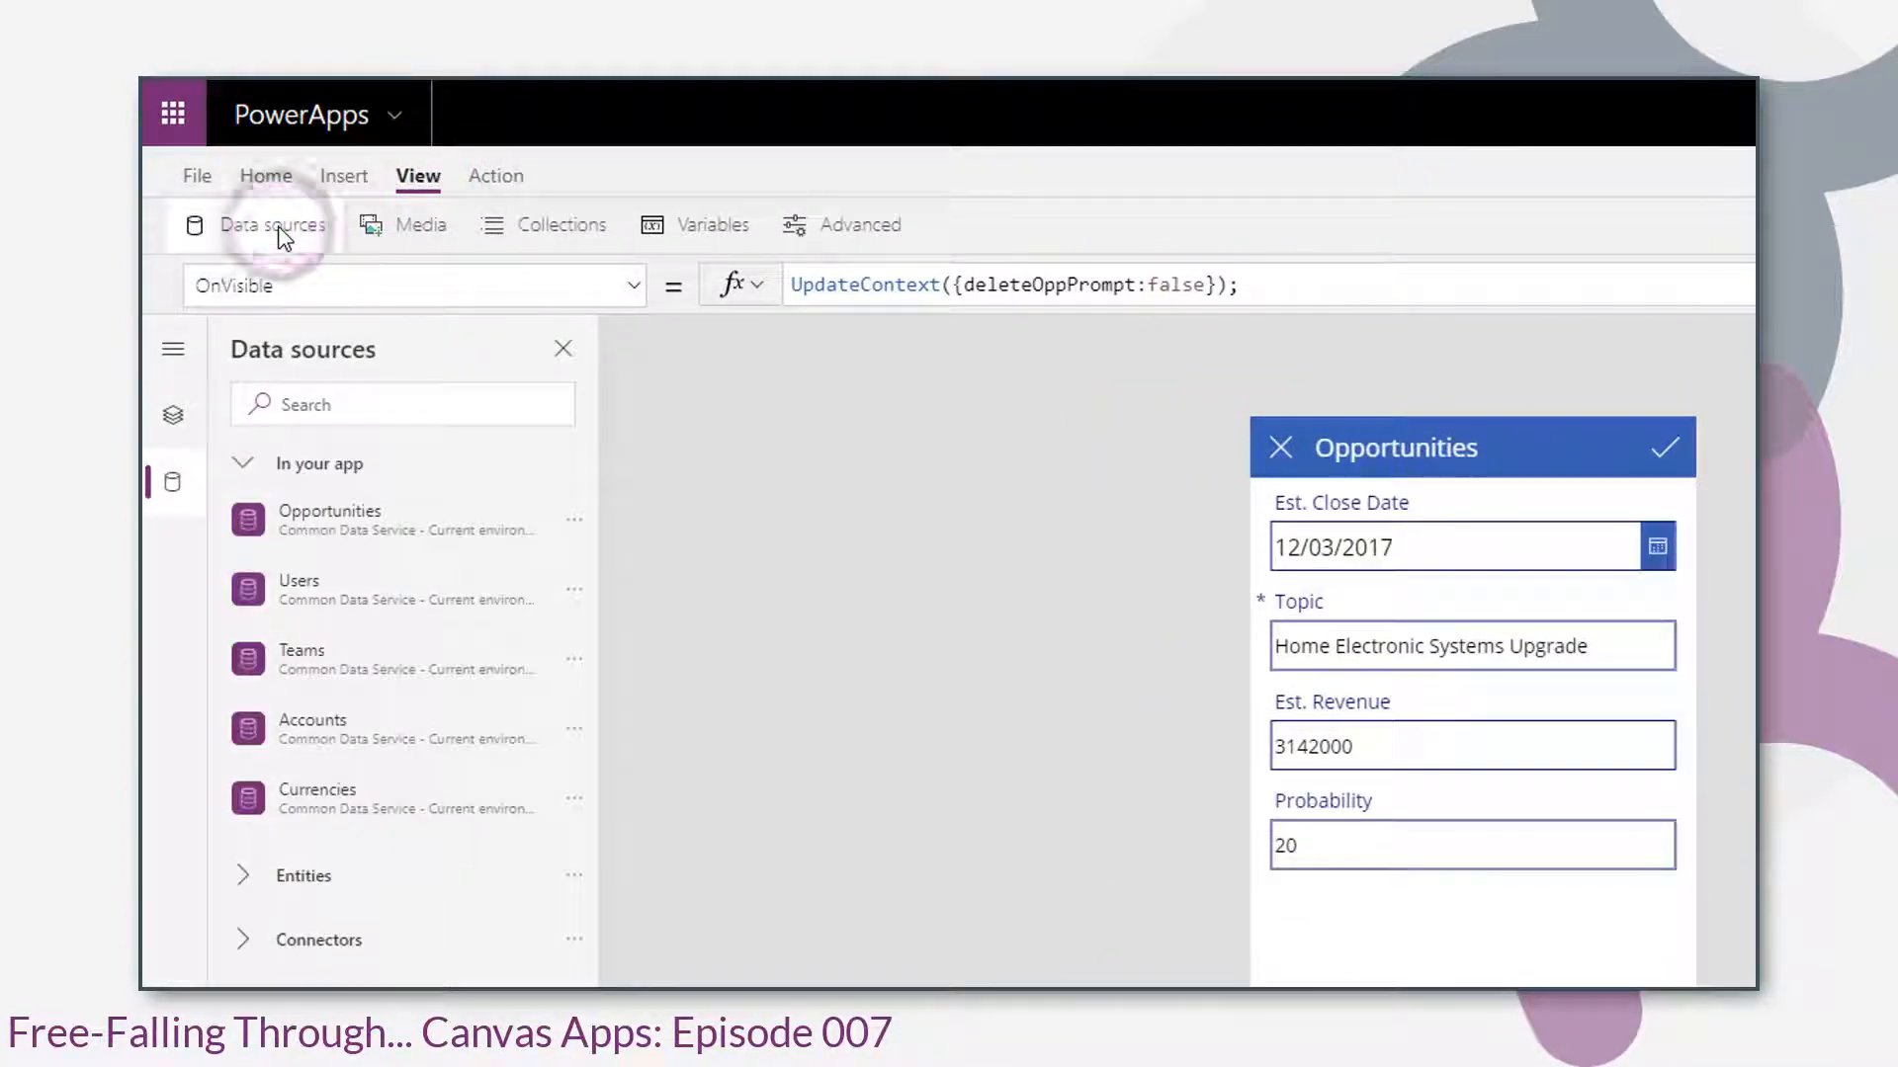
pyautogui.click(393, 409)
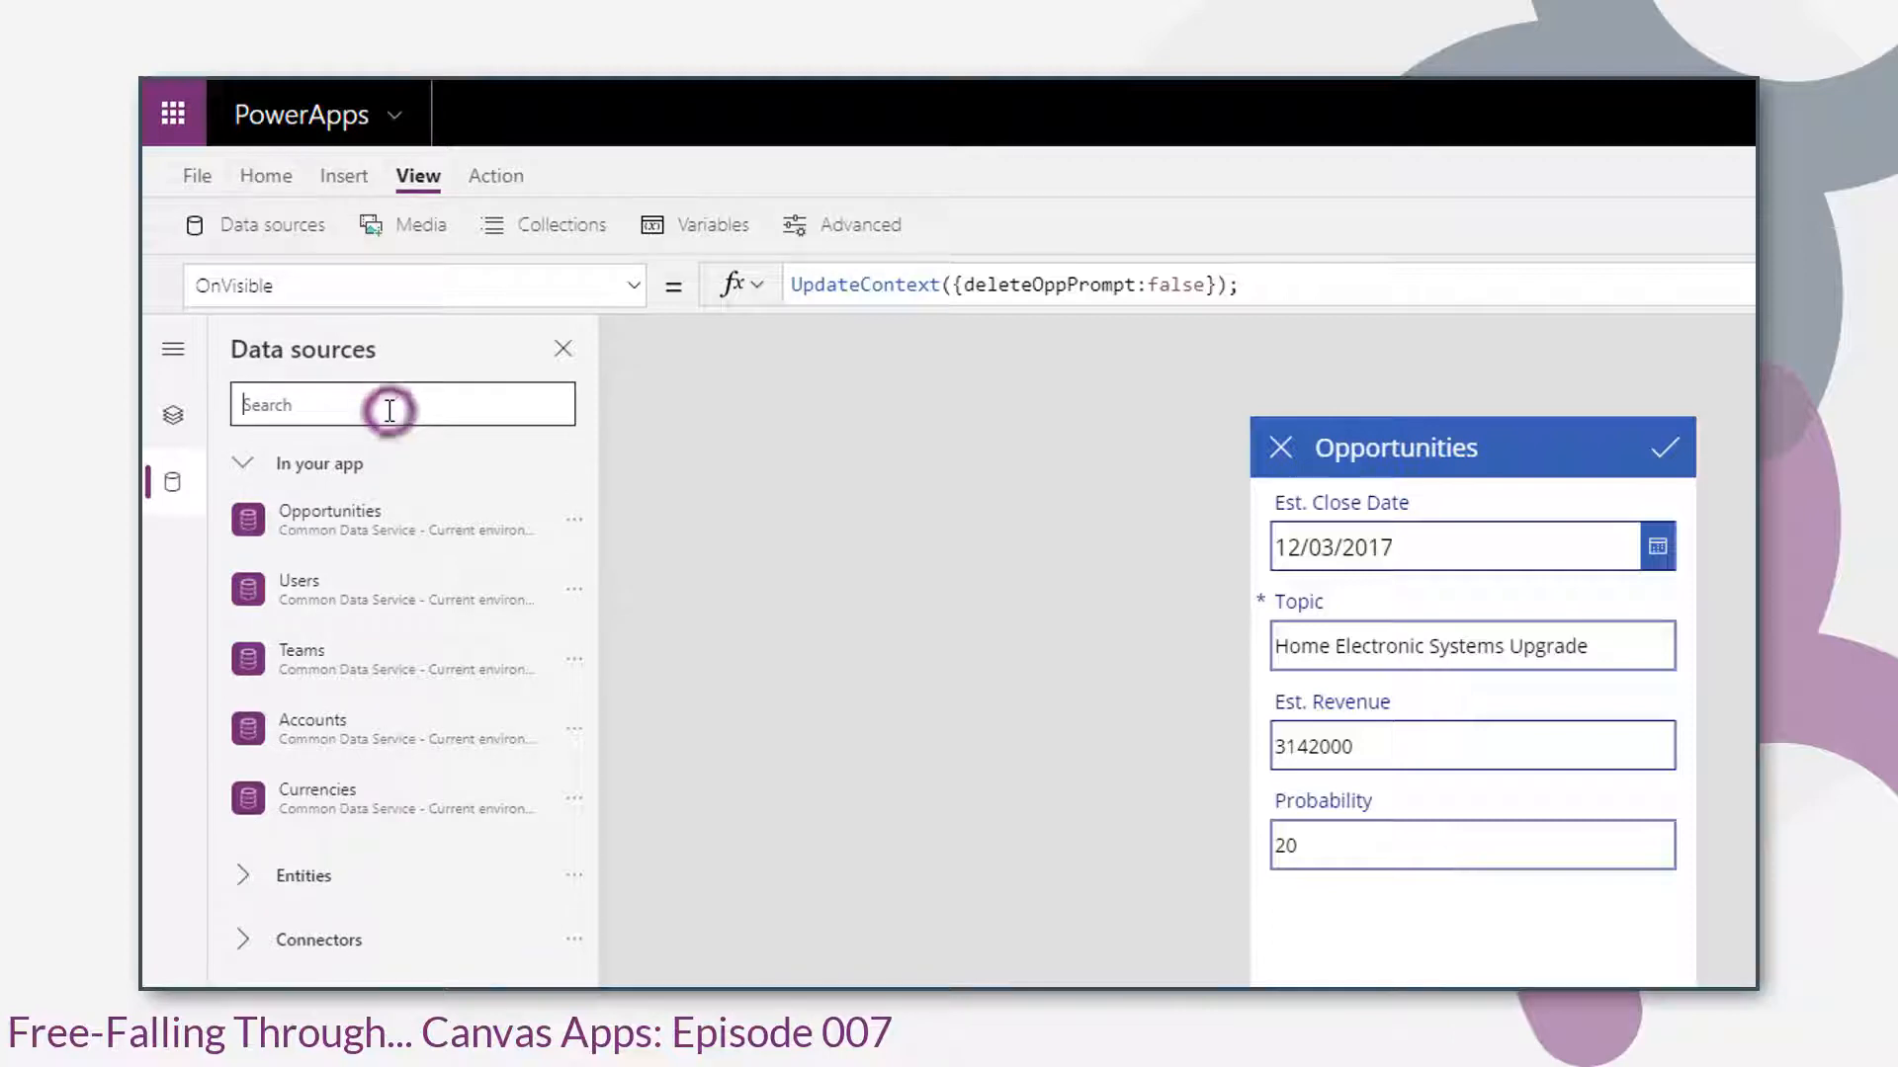
pyautogui.write('eom')
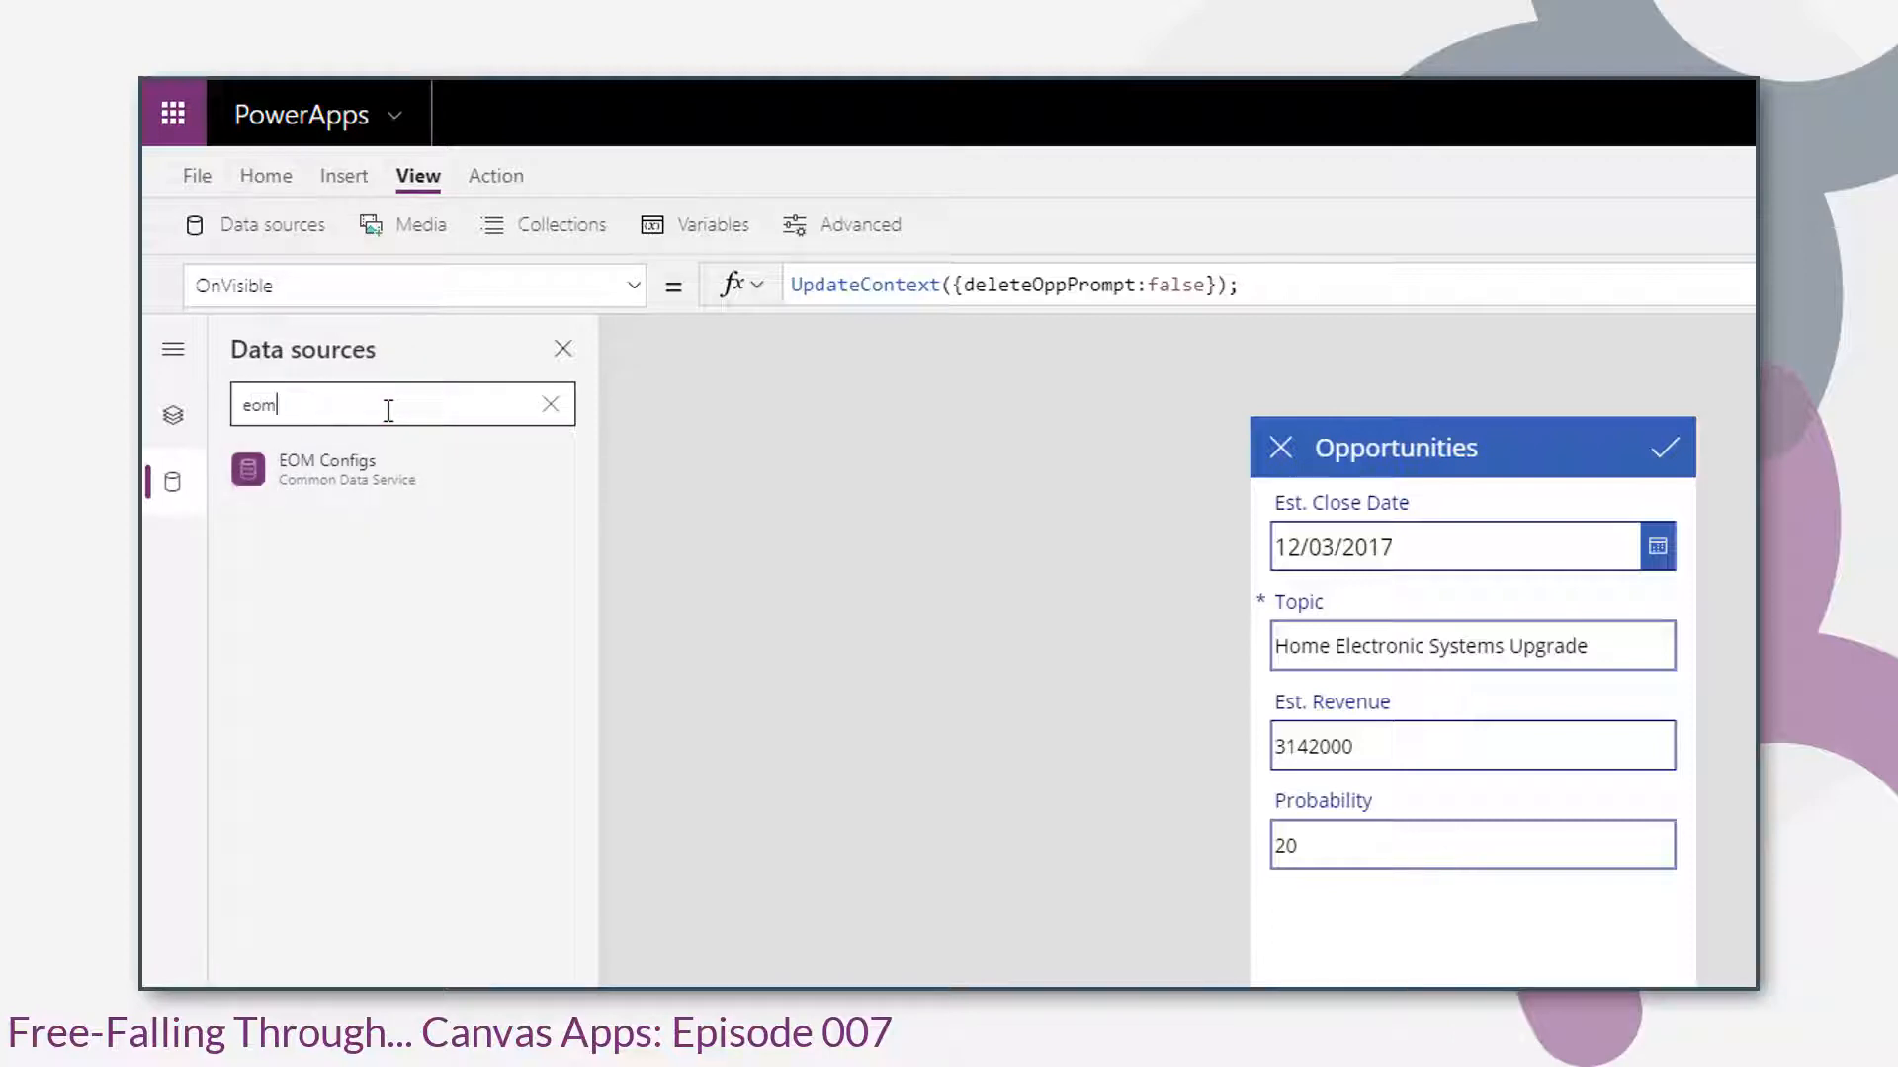
pyautogui.click(356, 476)
pyautogui.click(569, 346)
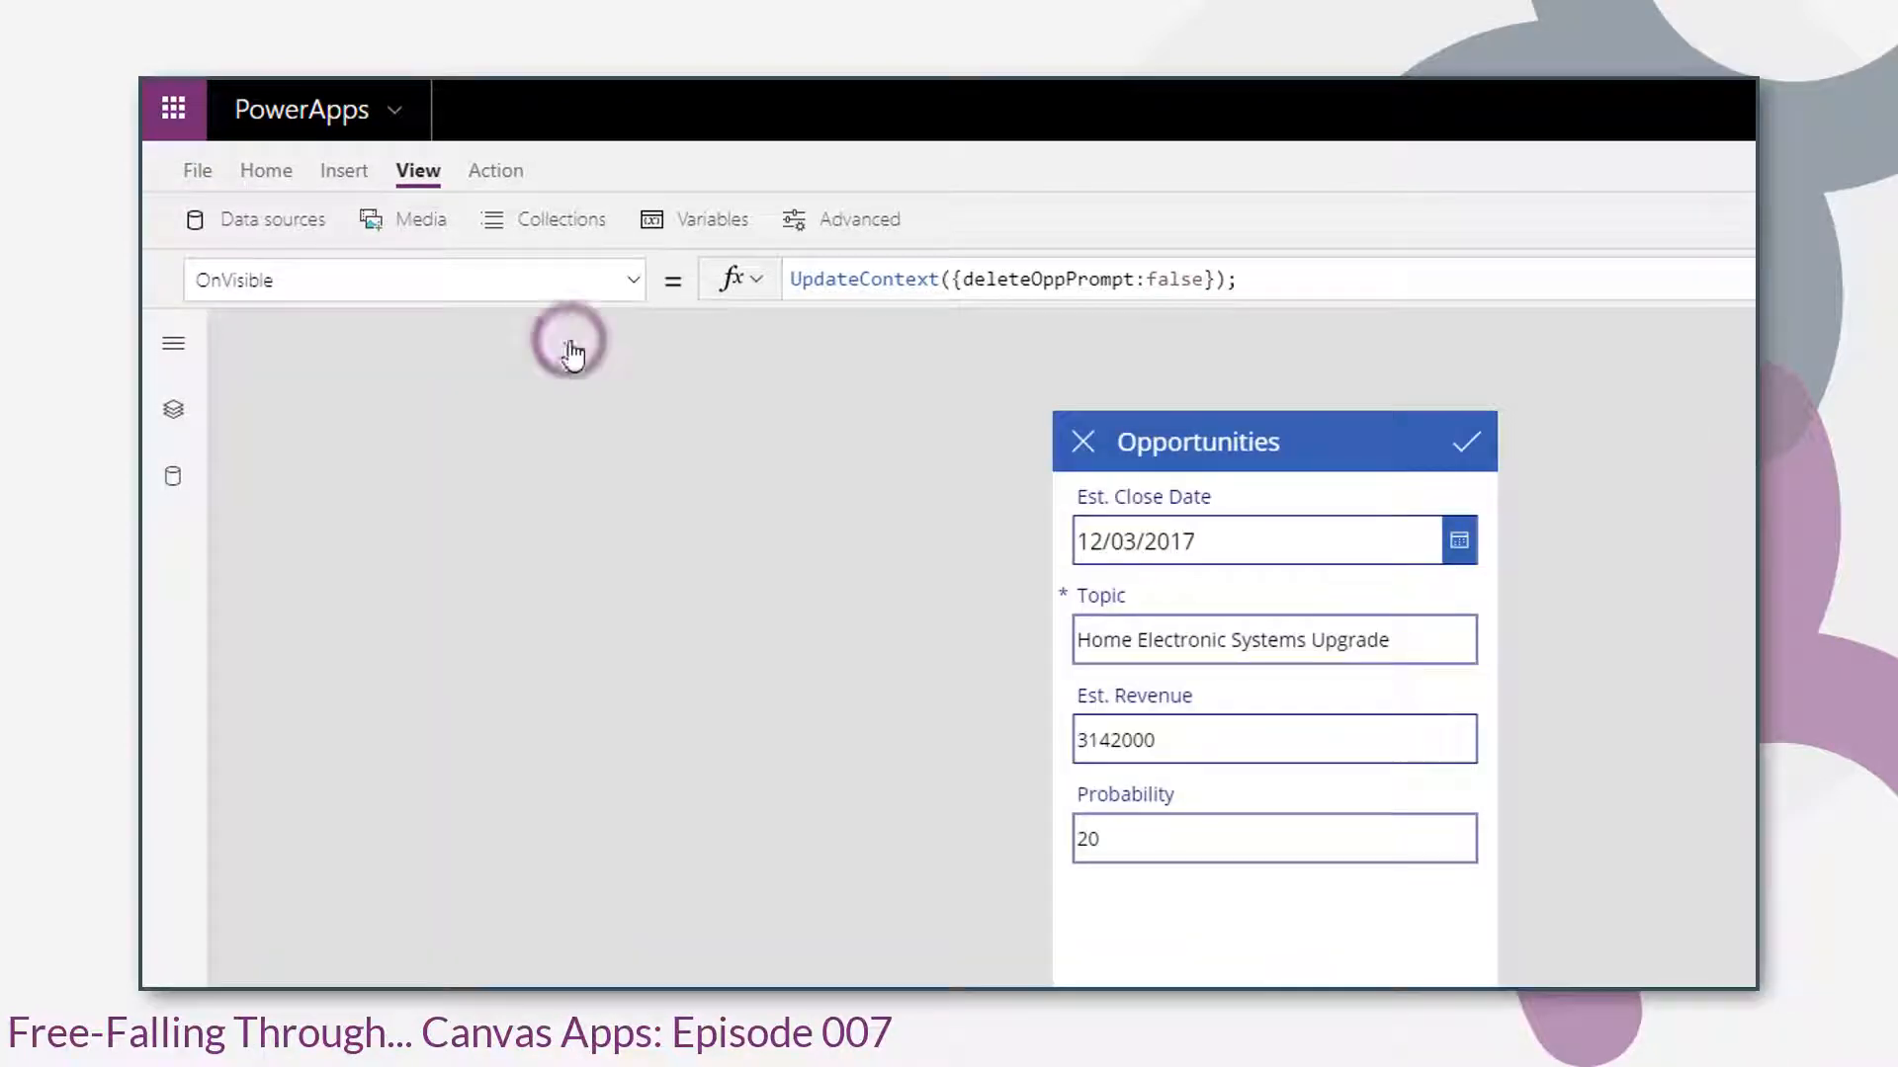
# - Begin a second statement, UpdateContext({baseURL: , on a new line in EditScreen1's OnVisible formula
pyautogui.click(173, 339)
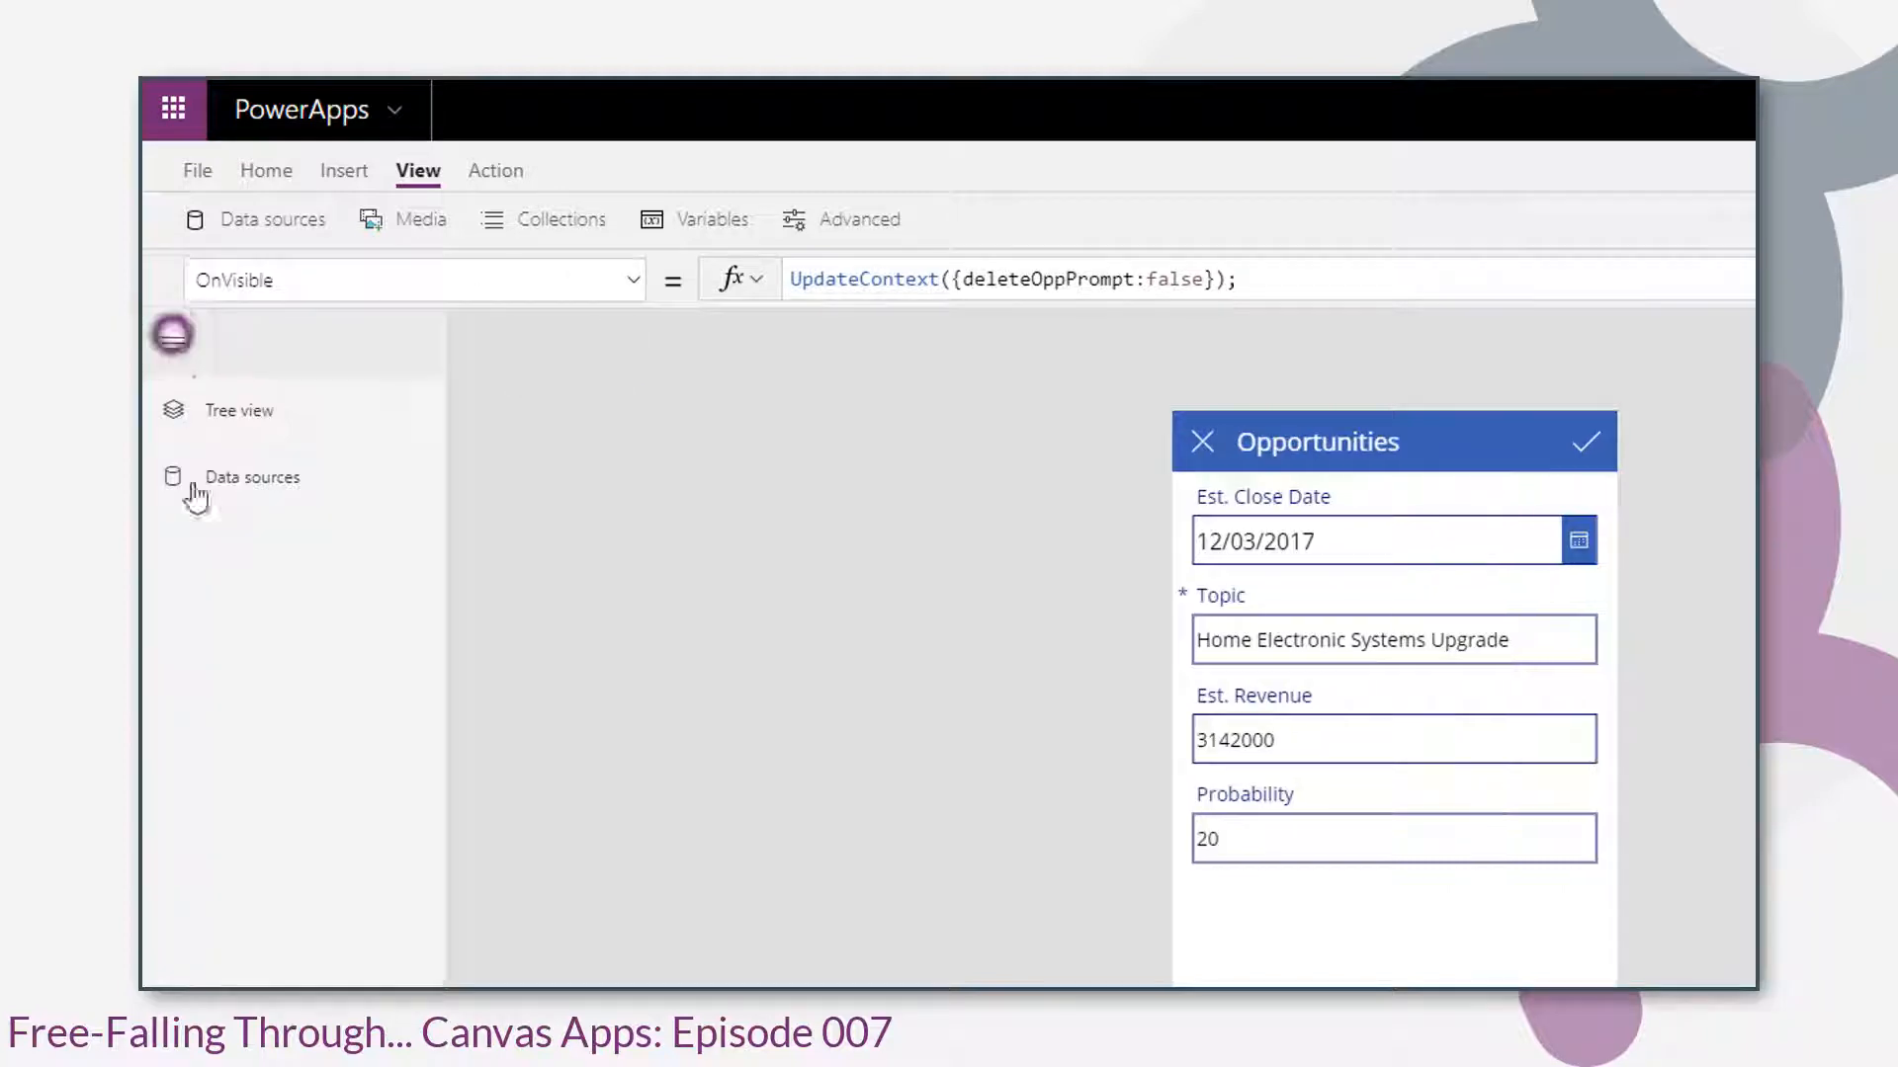
pyautogui.click(197, 412)
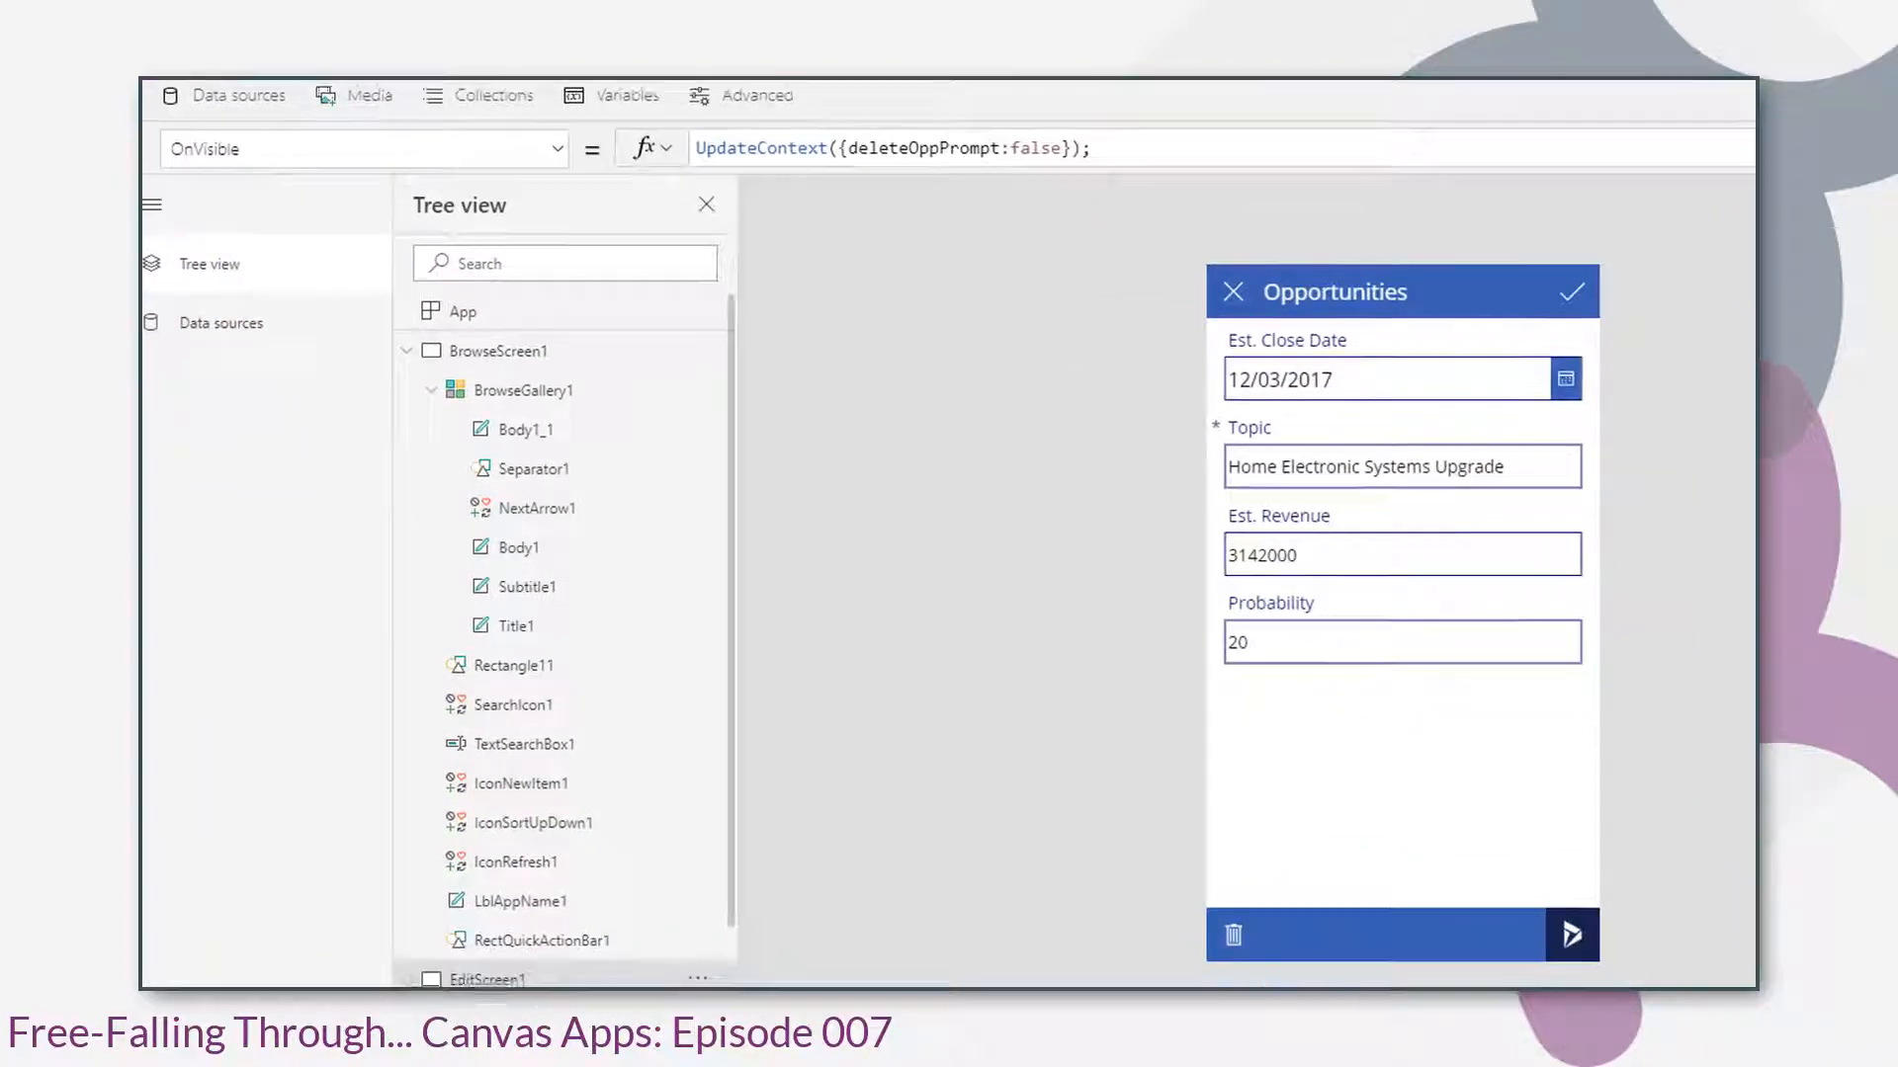
pyautogui.click(547, 961)
pyautogui.click(1142, 151)
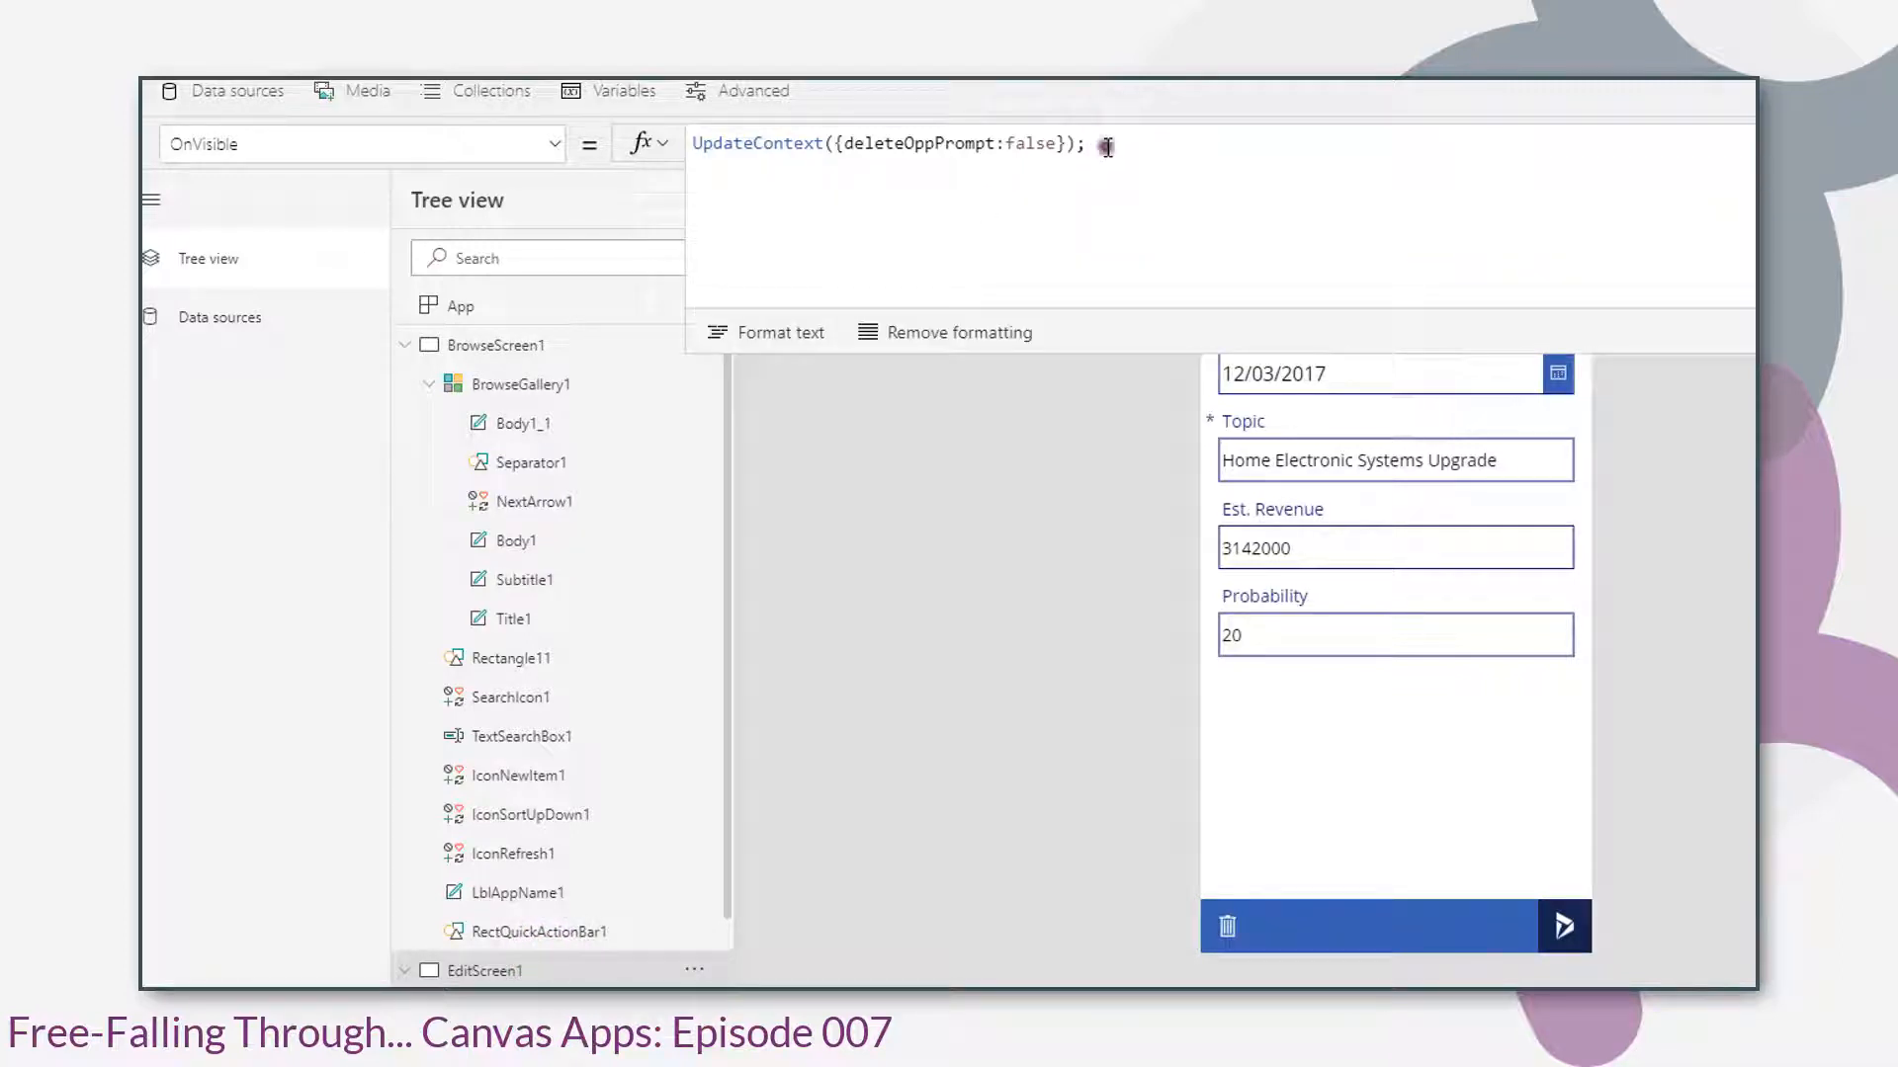
pyautogui.hotkey('shift', 'Return')
pyautogui.write('upd')
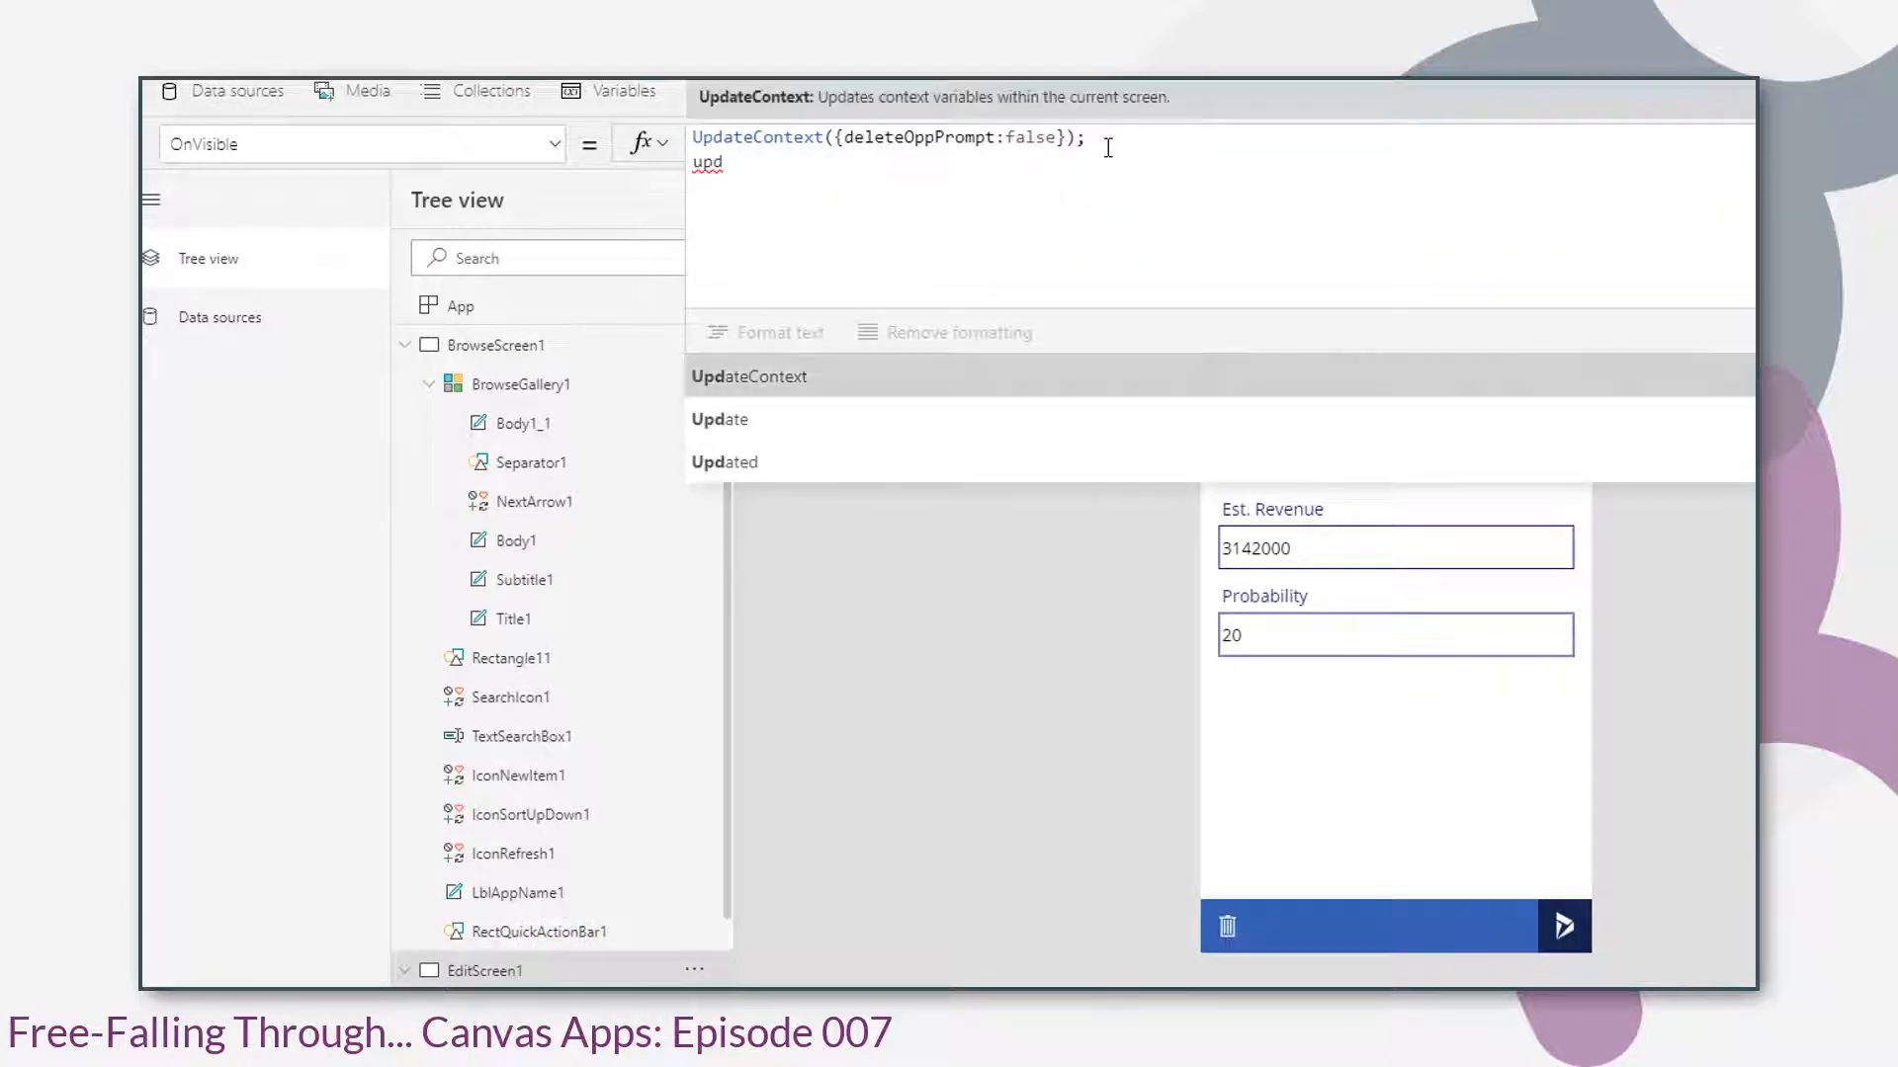
pyautogui.press('Tab')
pyautogui.write('{')
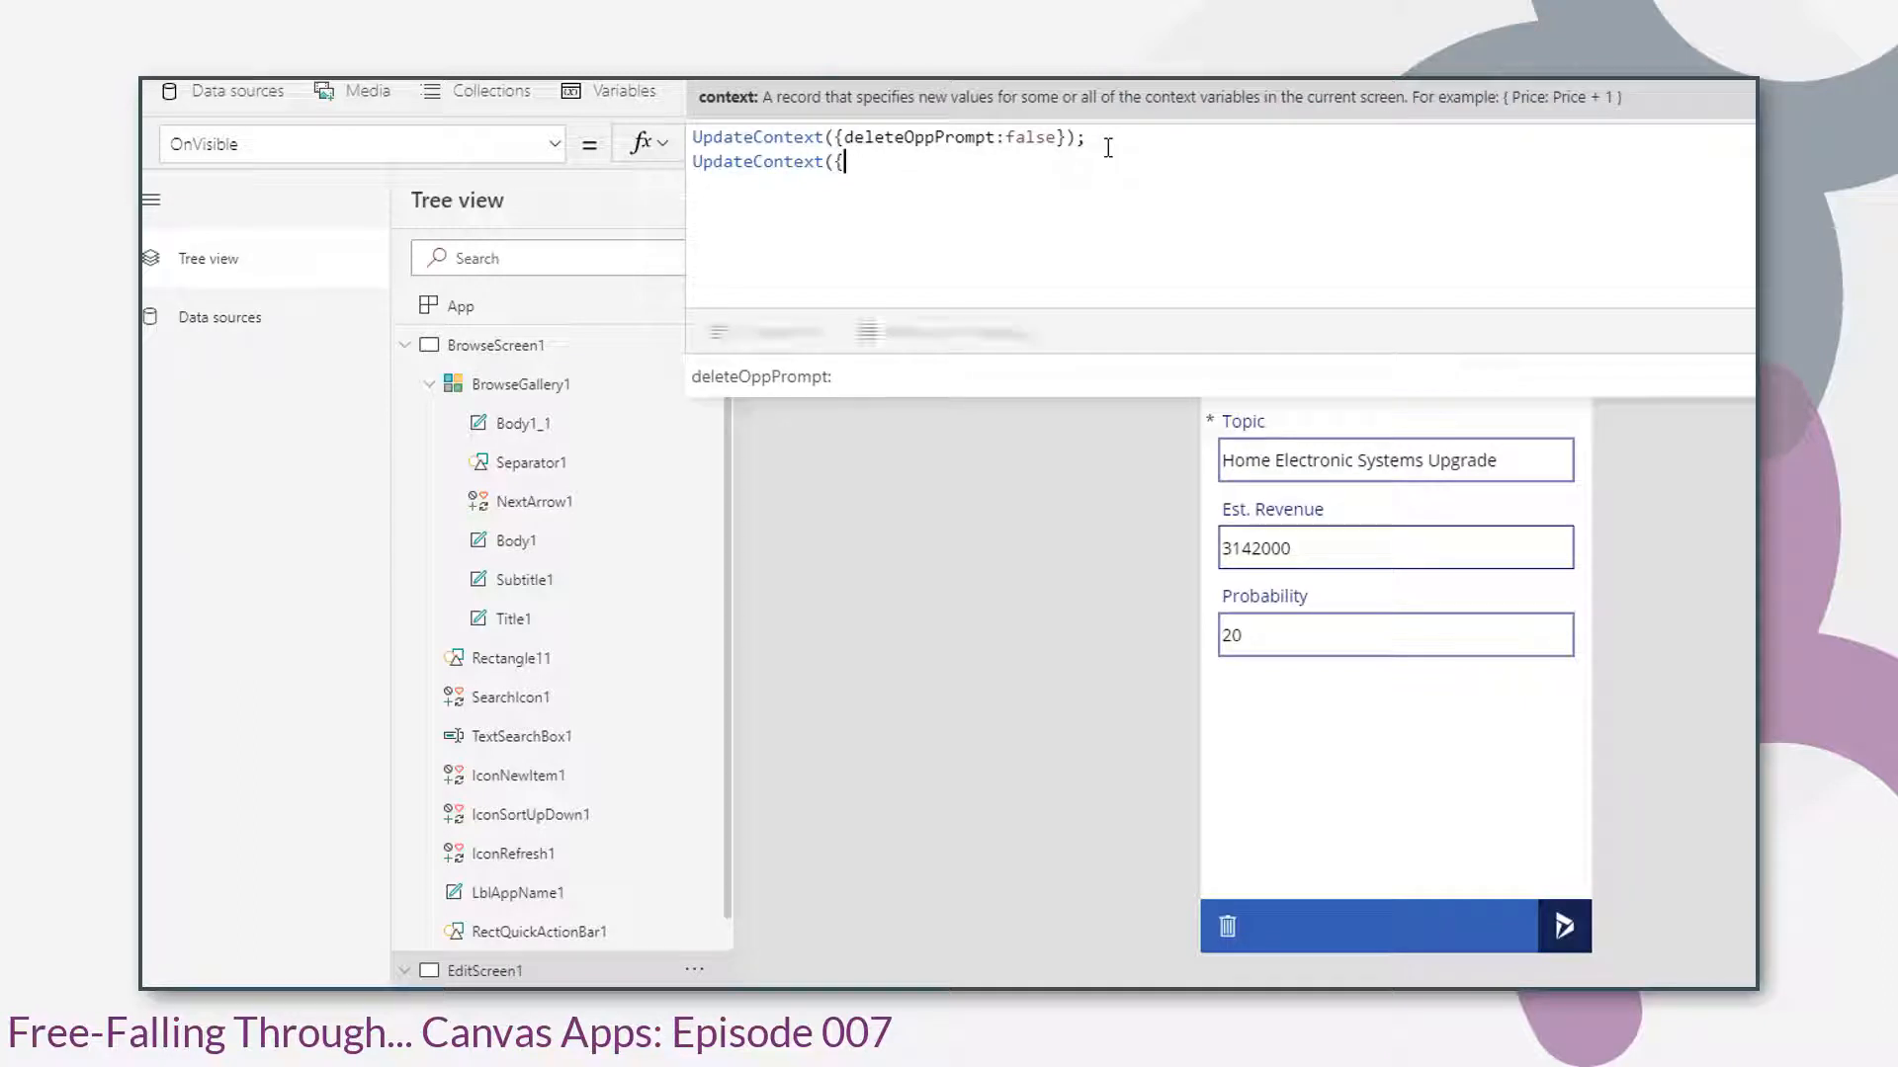
pyautogui.write('bas')
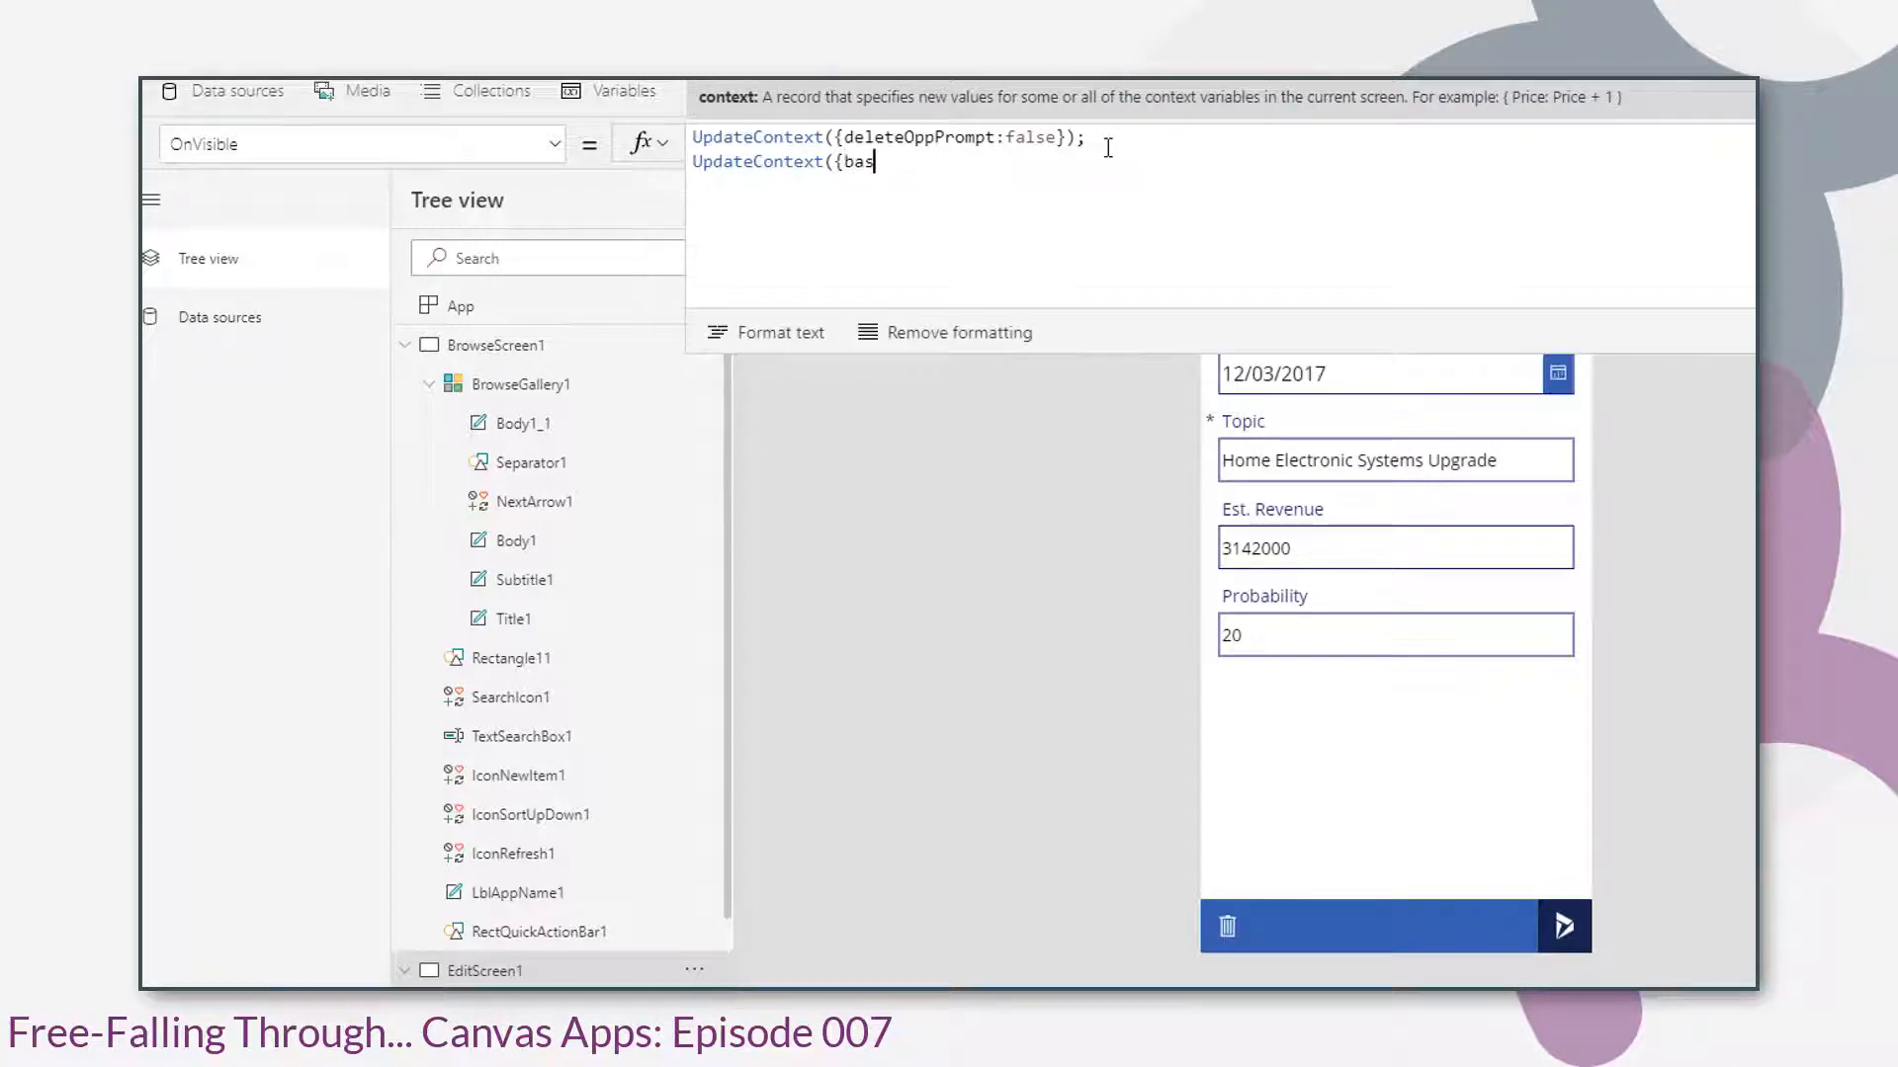
pyautogui.write('eURL_')
pyautogui.write(': ')
# - Define baseURL with a LookUp on 'EOM Configs' where Name = "Base URL"
pyautogui.write('LOO')
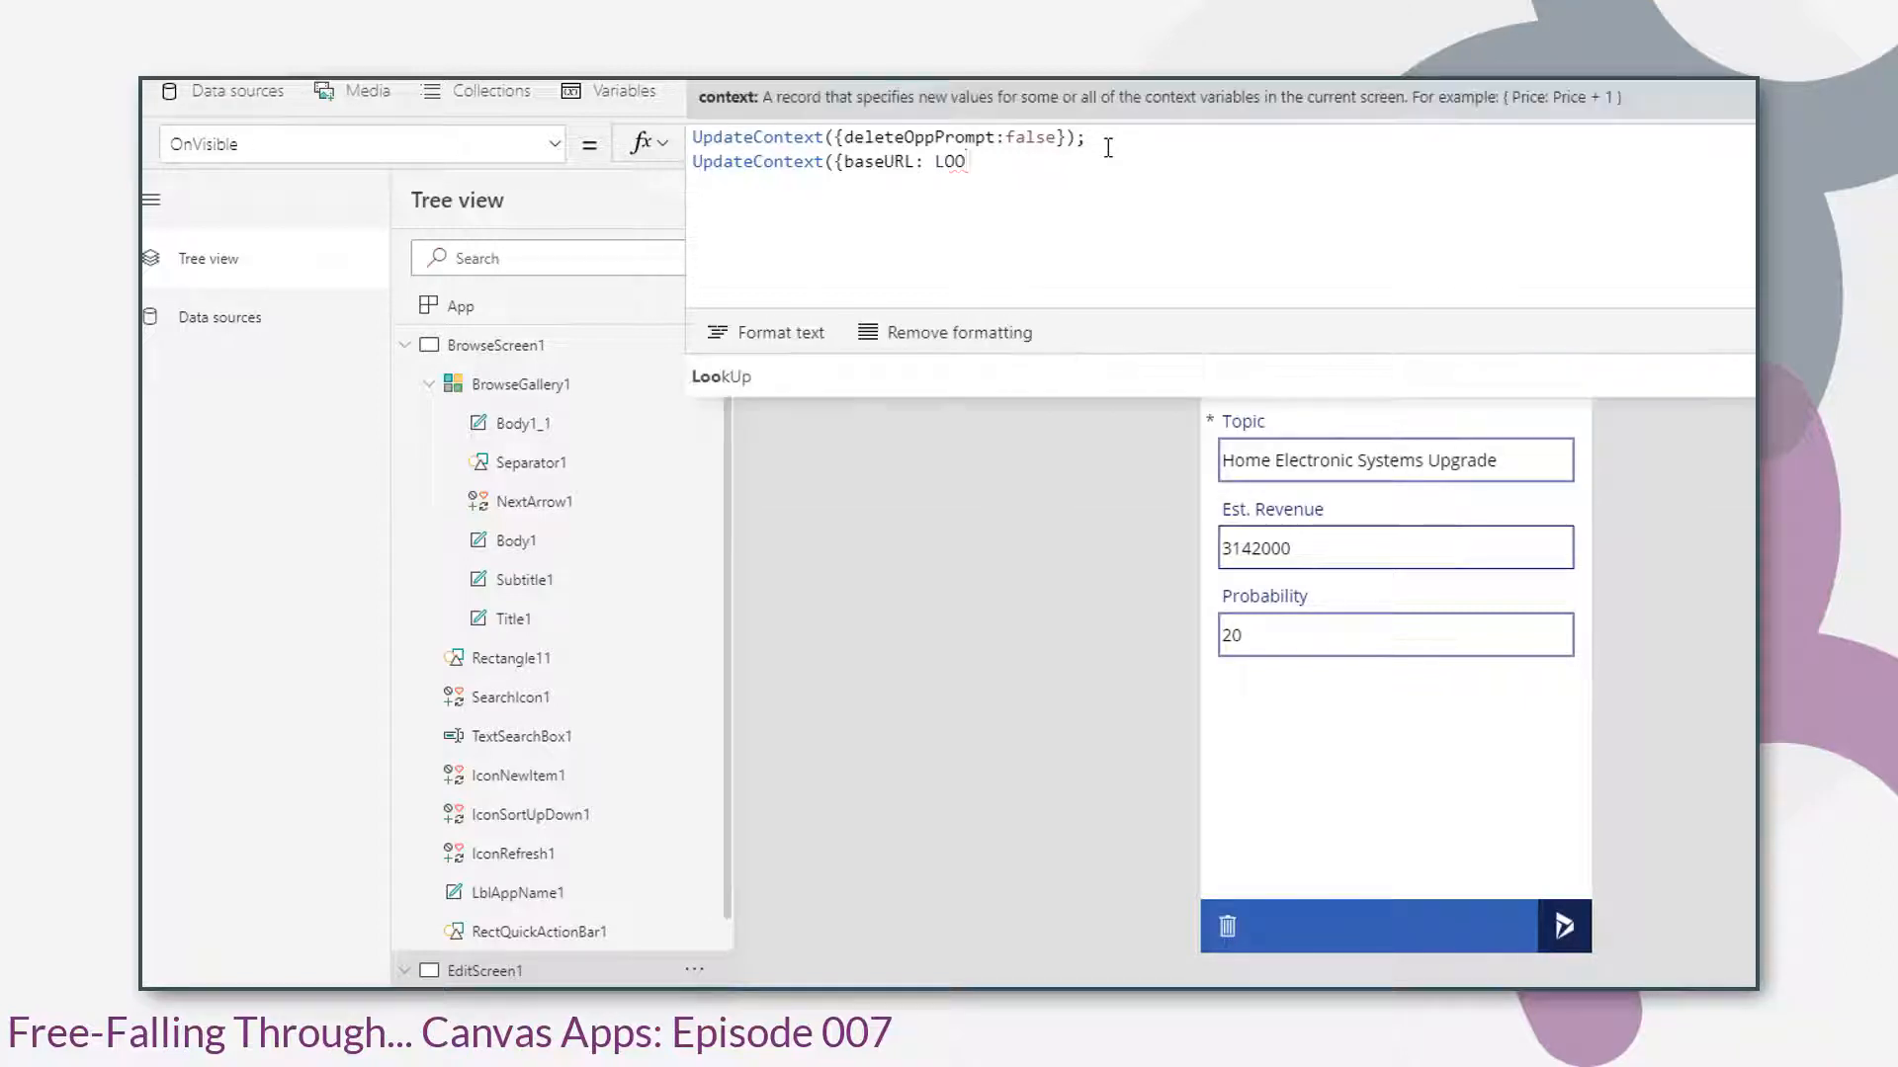
pyautogui.press('Tab')
pyautogui.write('(')
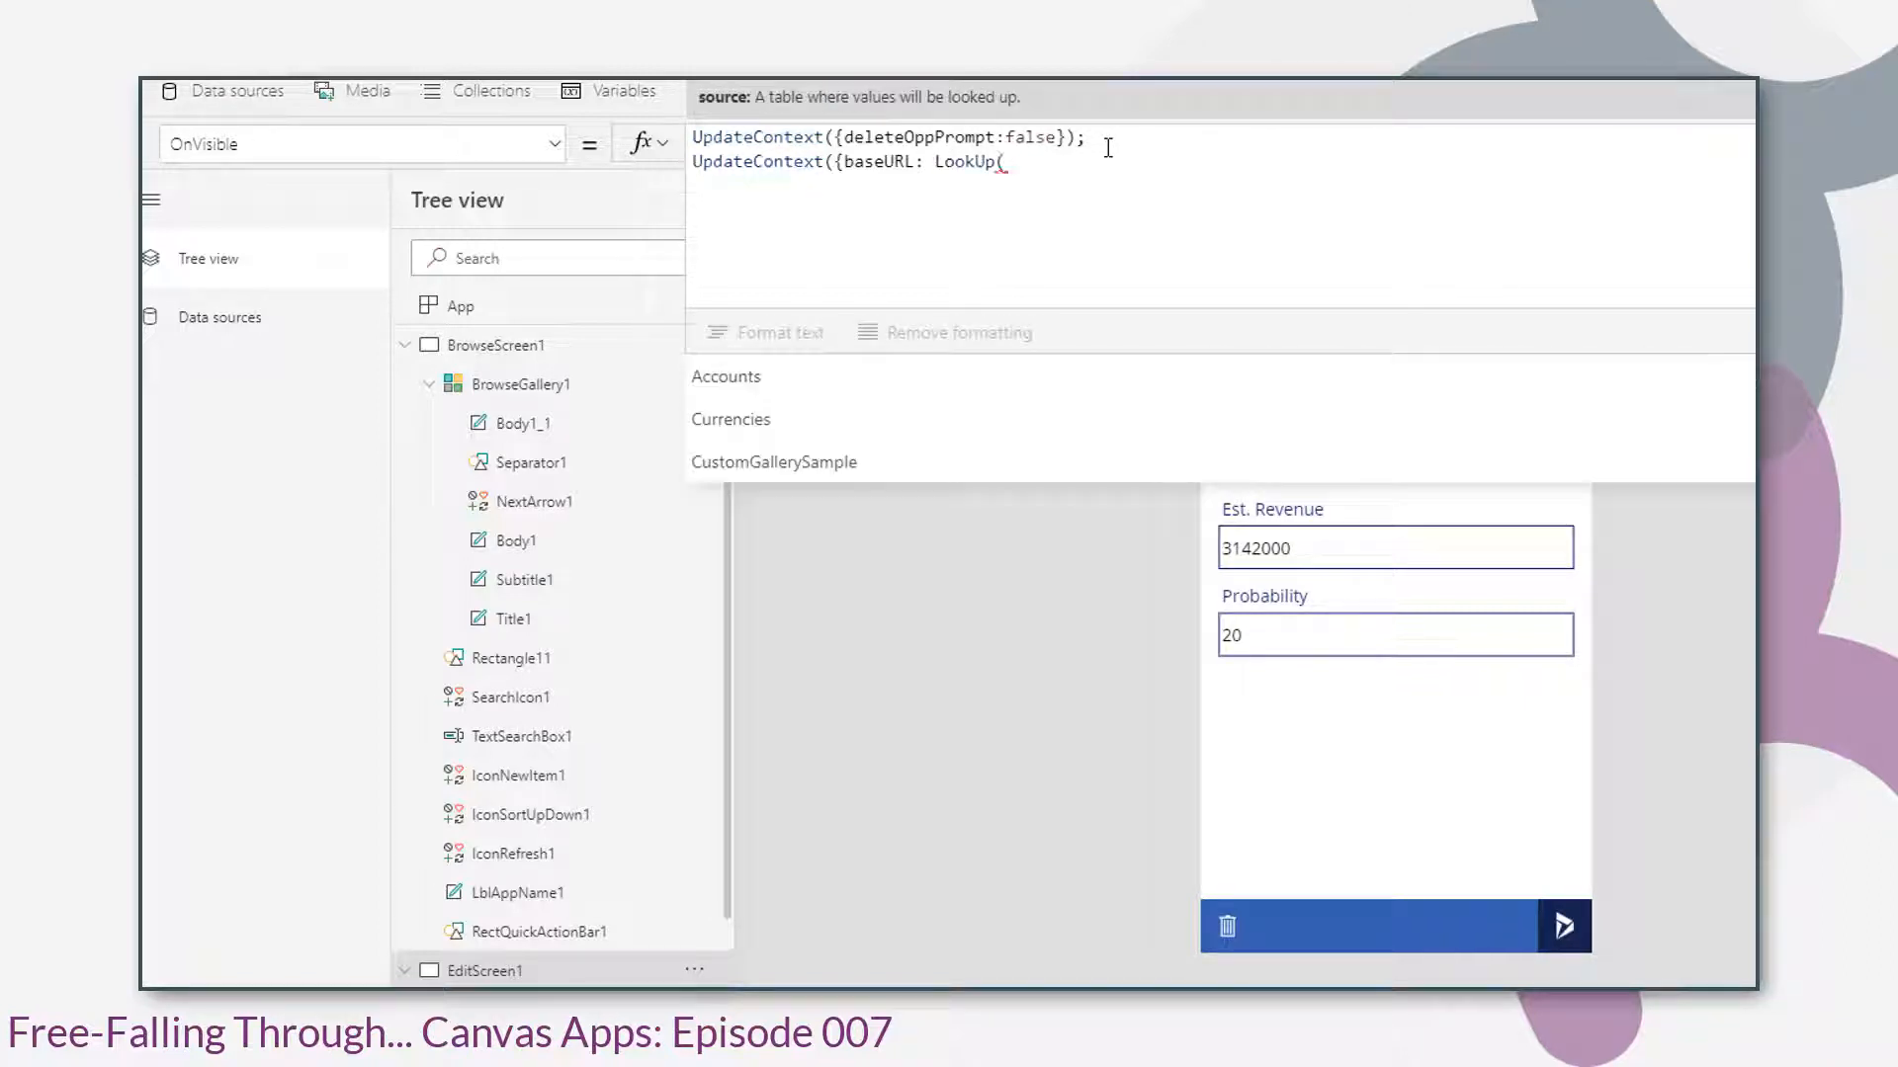
pyautogui.write('eo')
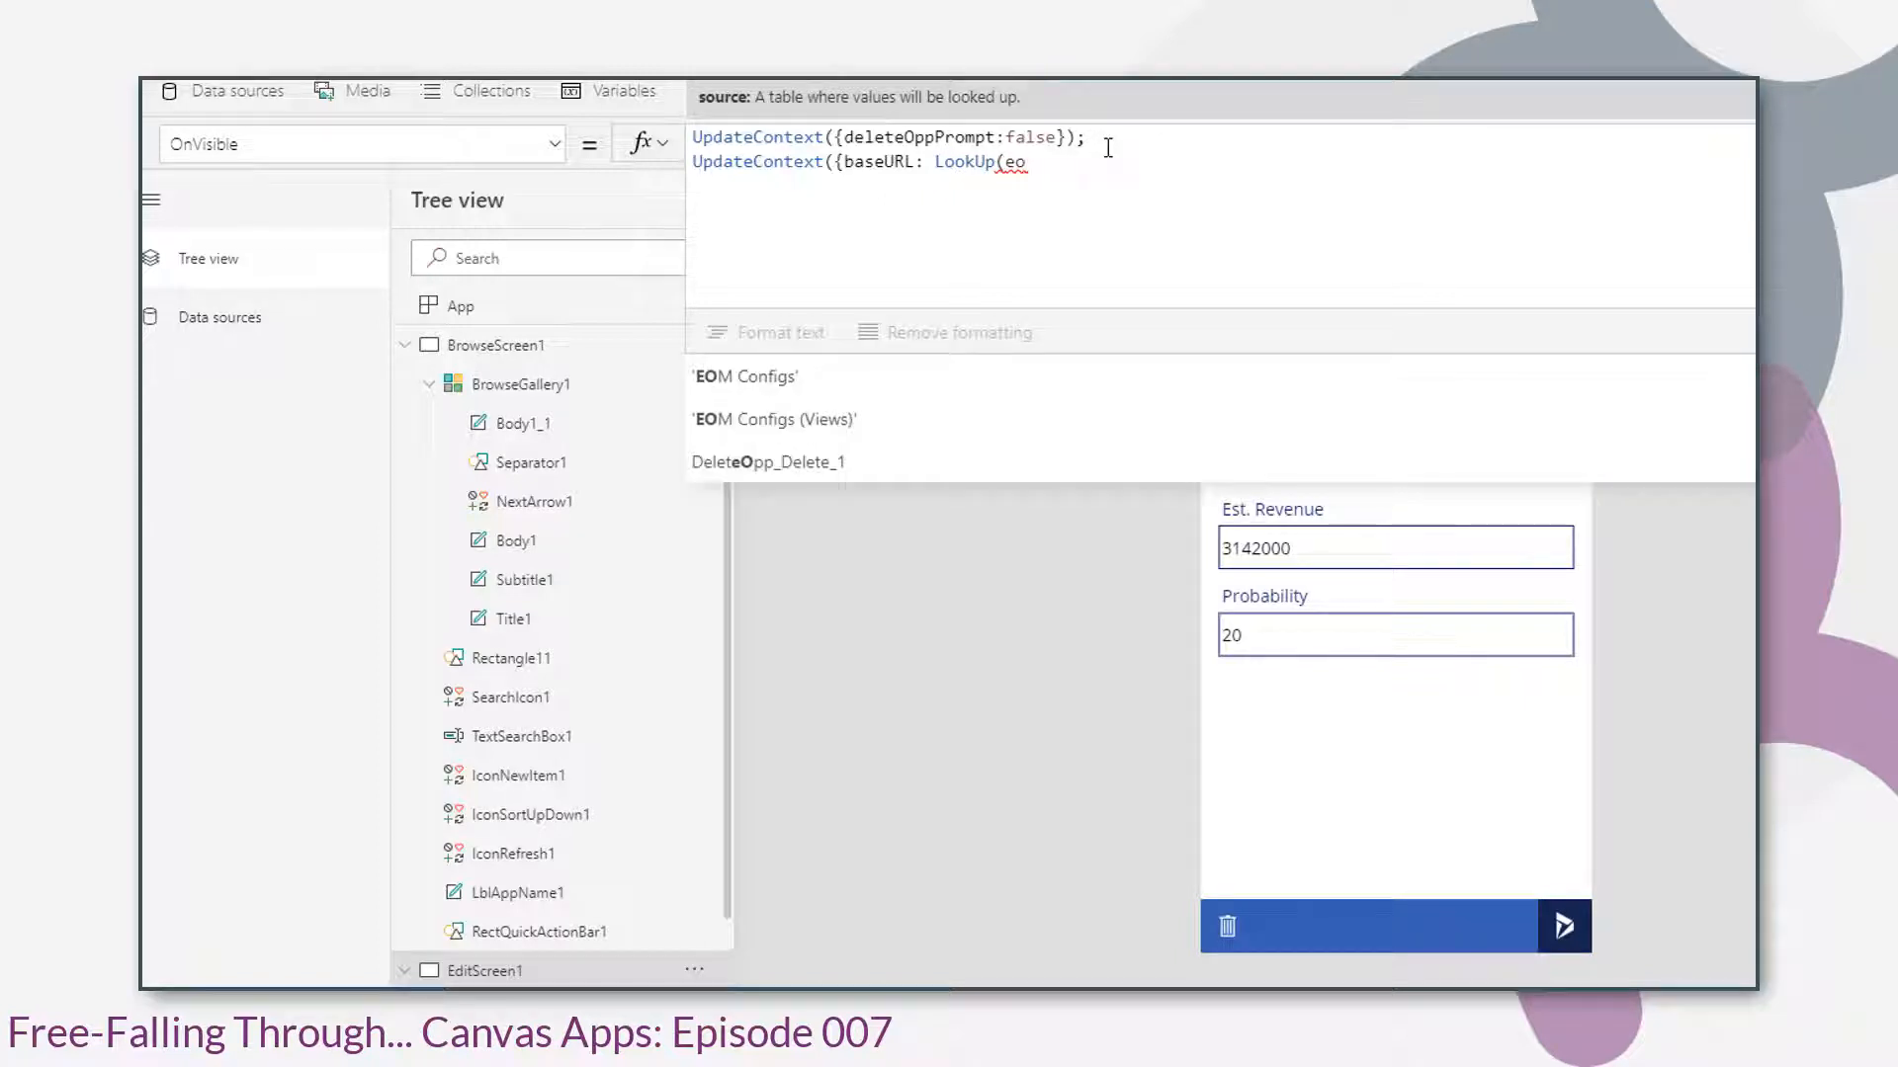
pyautogui.press('Tab')
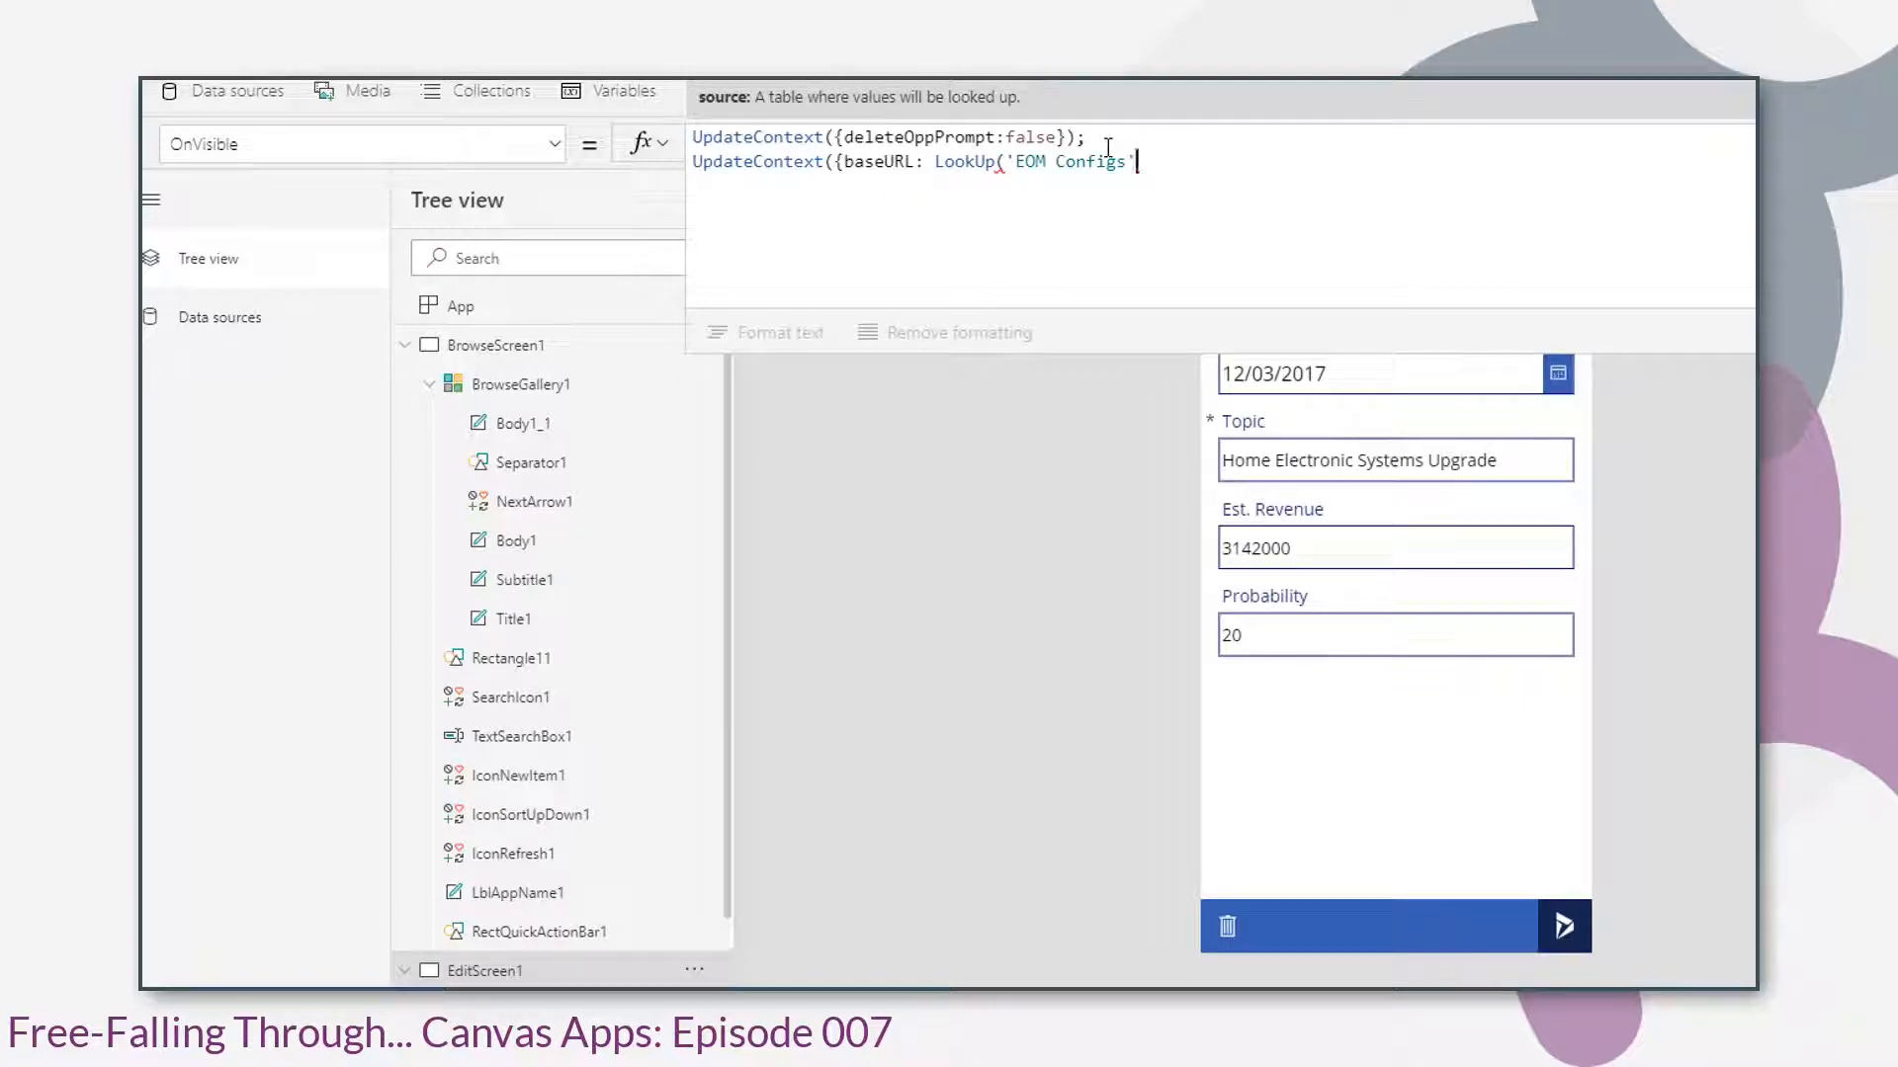
pyautogui.write(', Name = ')
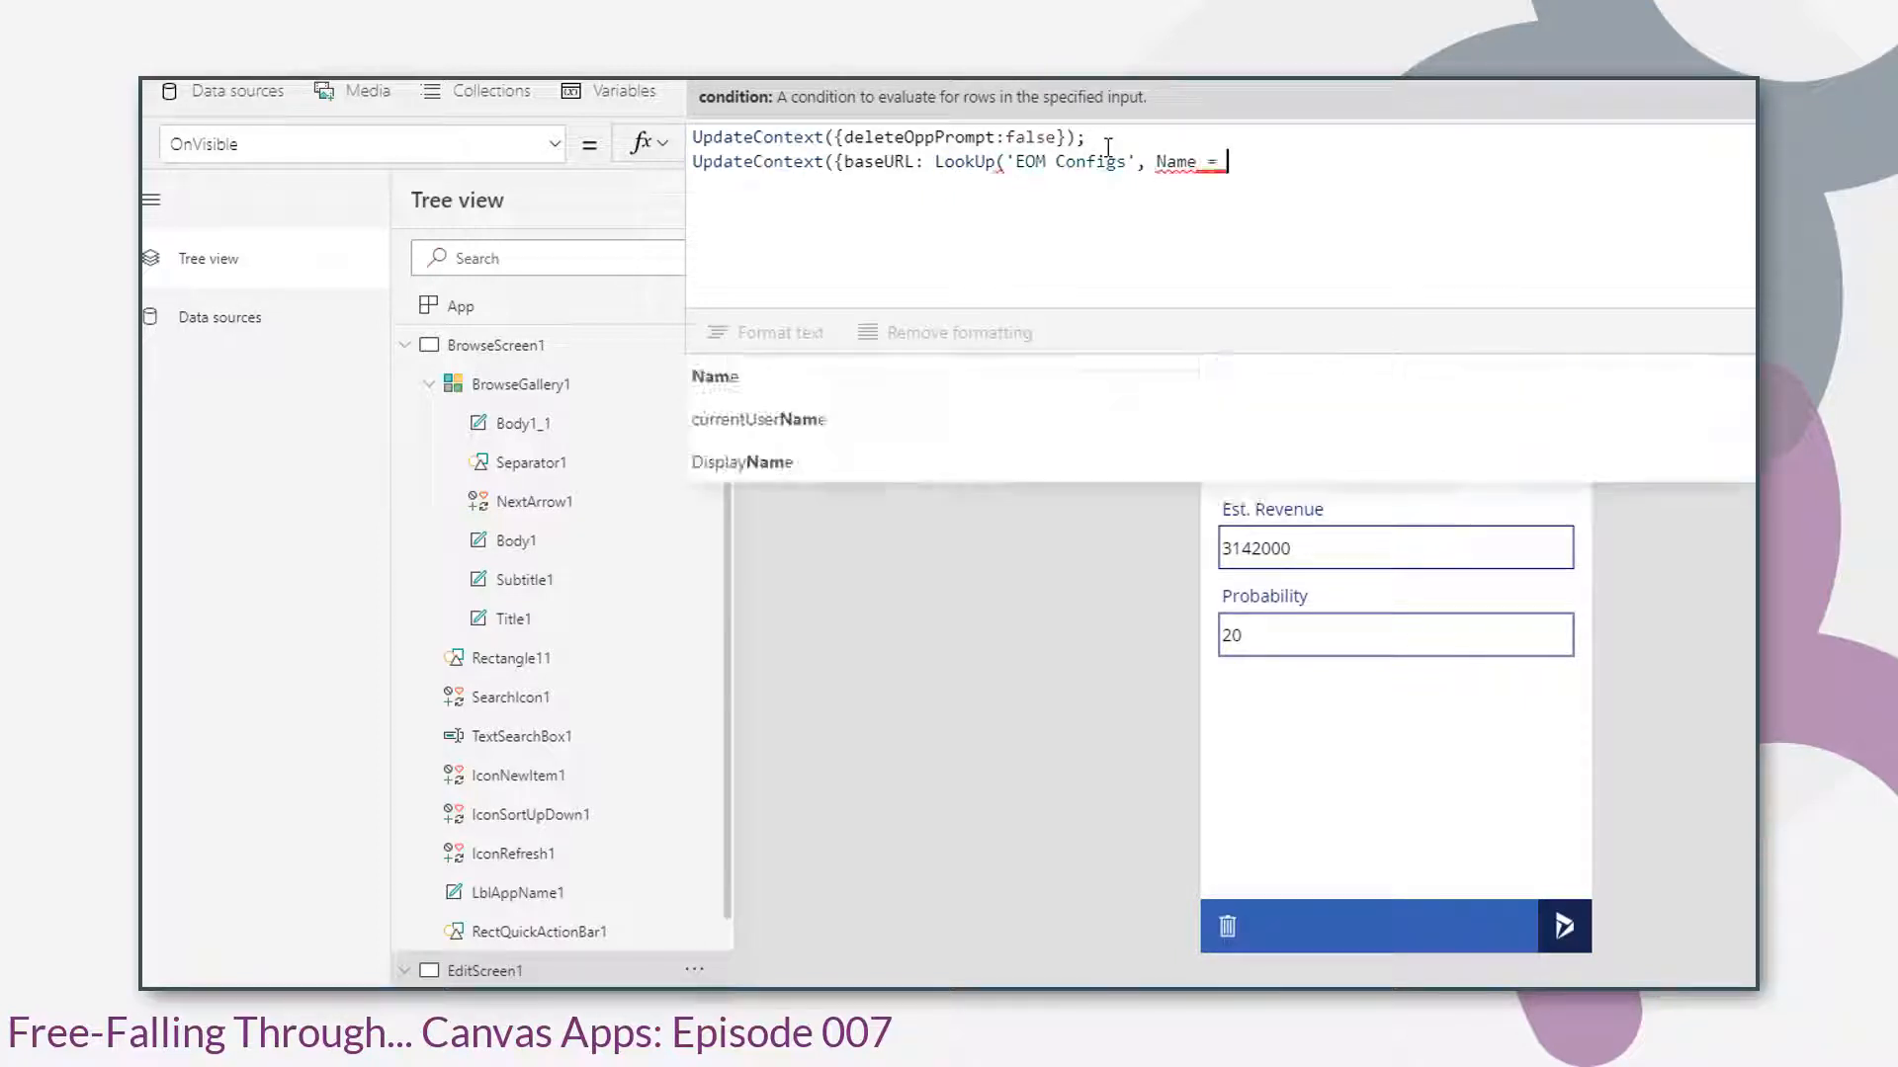
pyautogui.write('""')
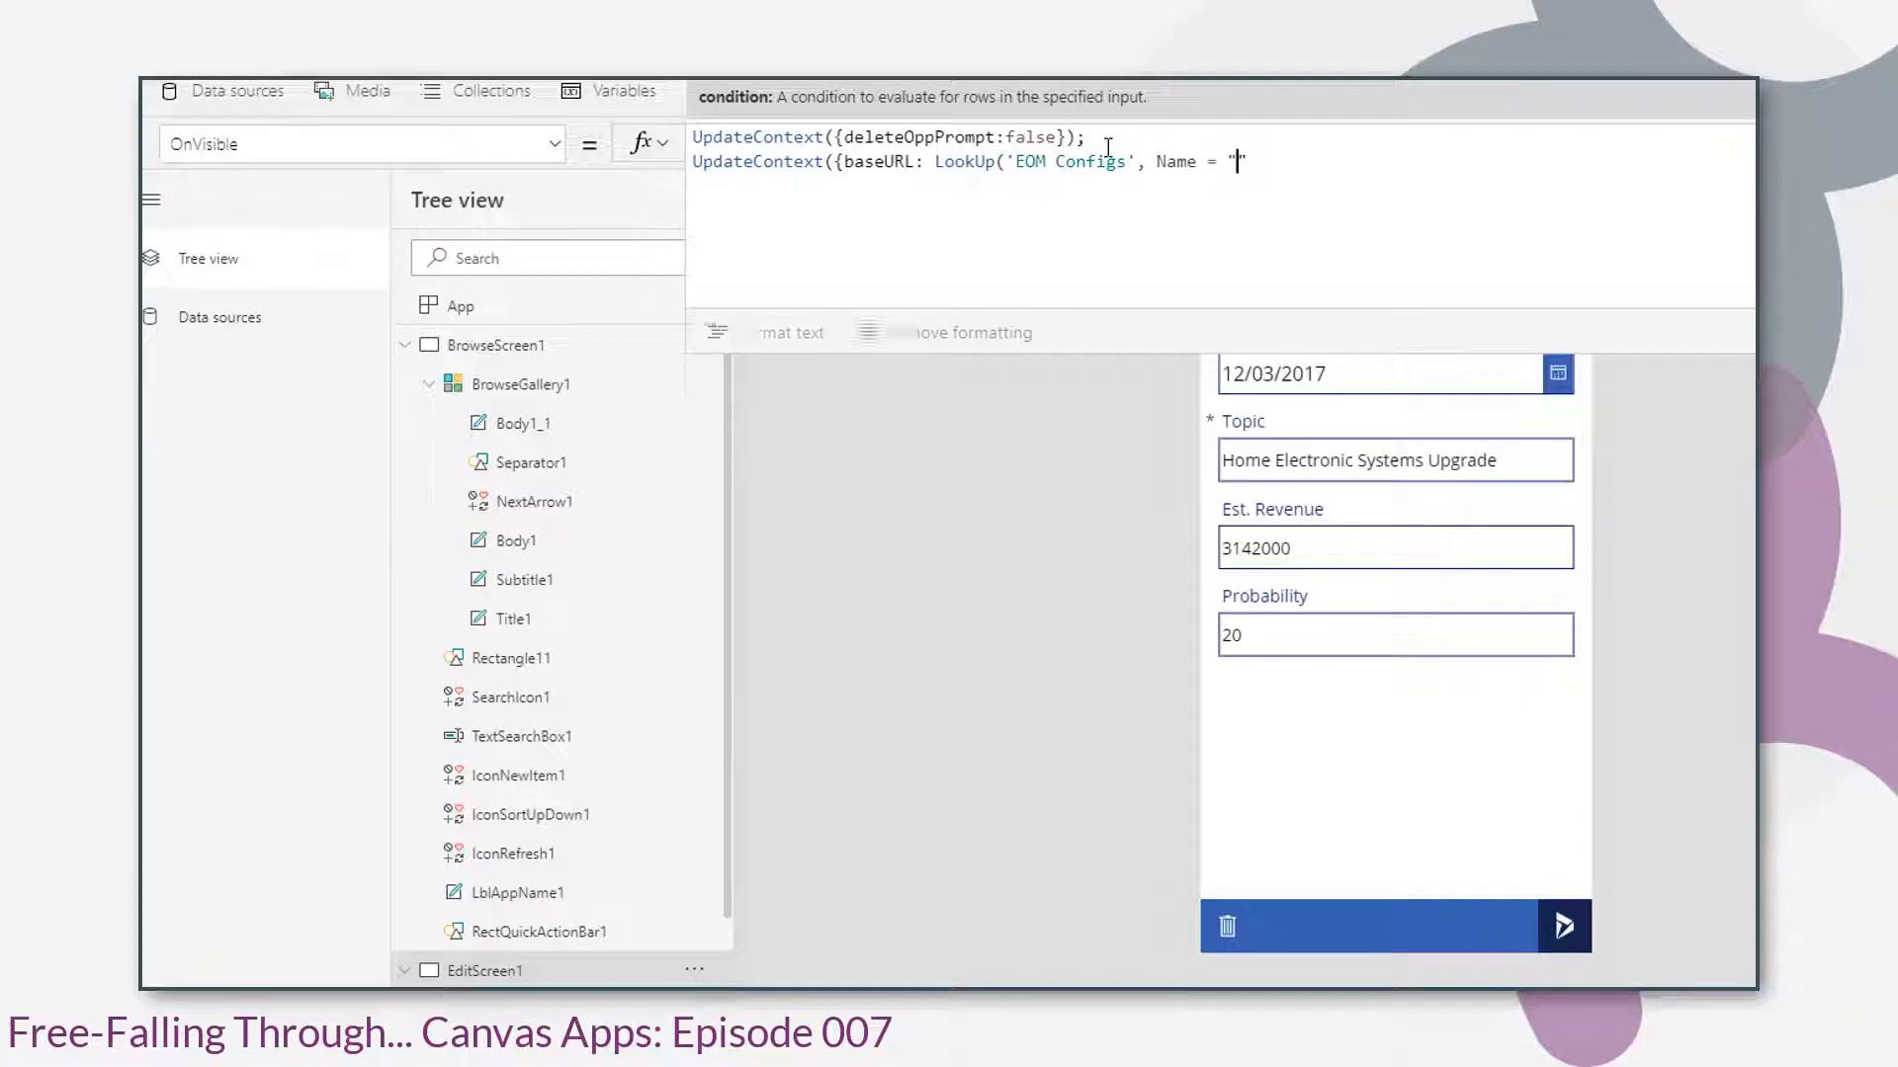
pyautogui.write('Base')
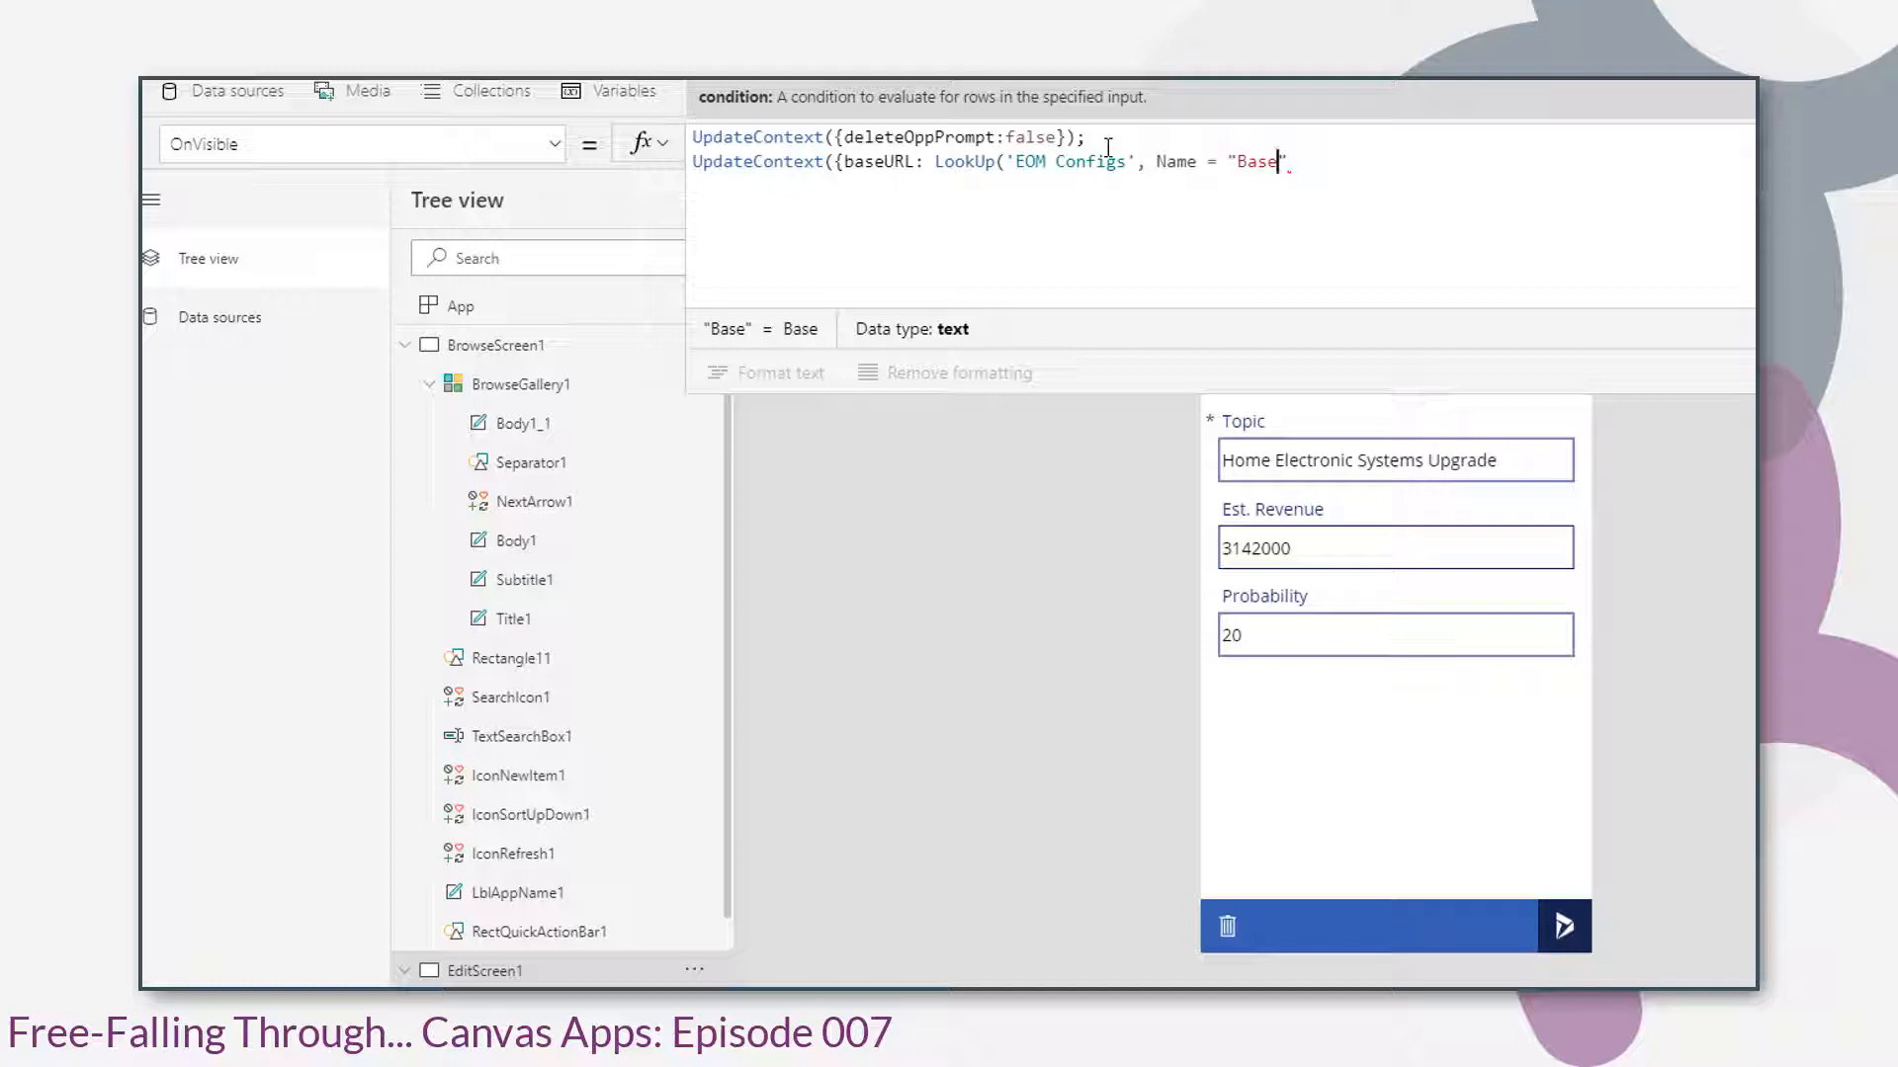
pyautogui.write(' Ur')
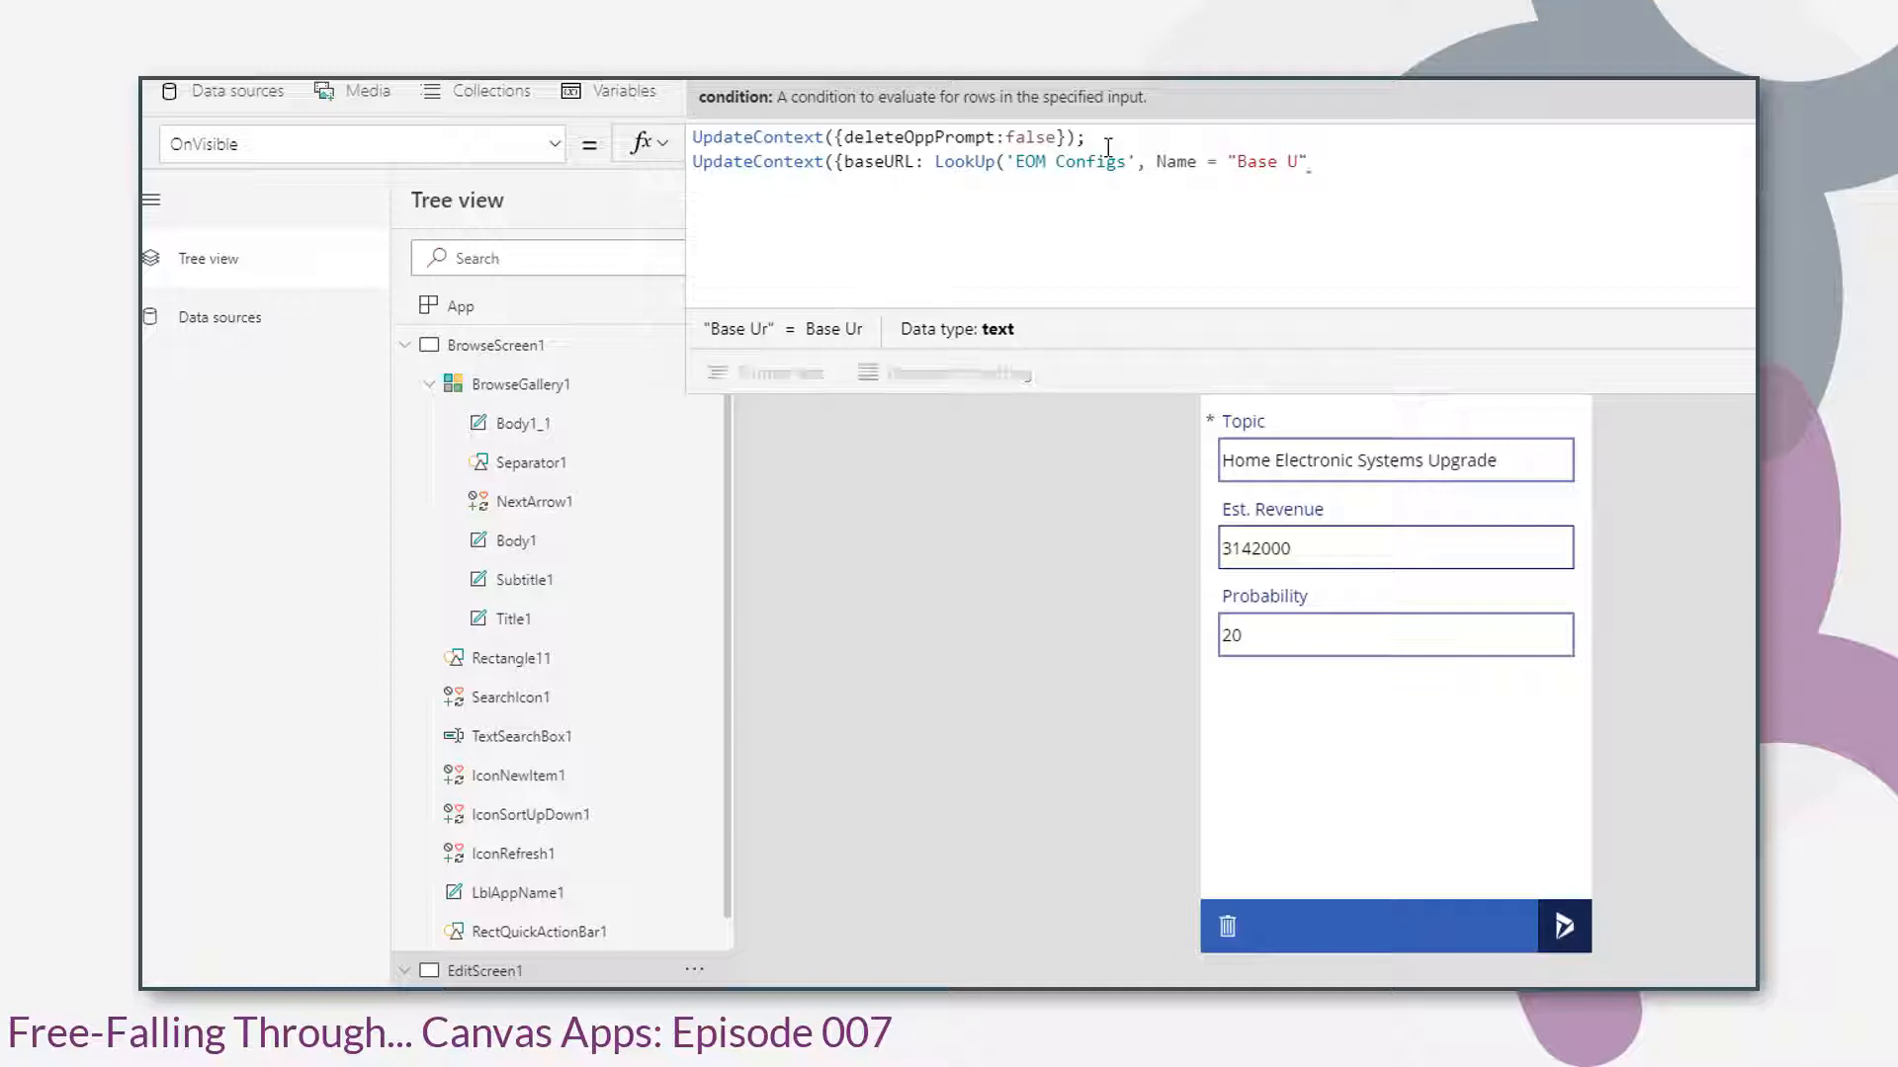
pyautogui.write('RL')
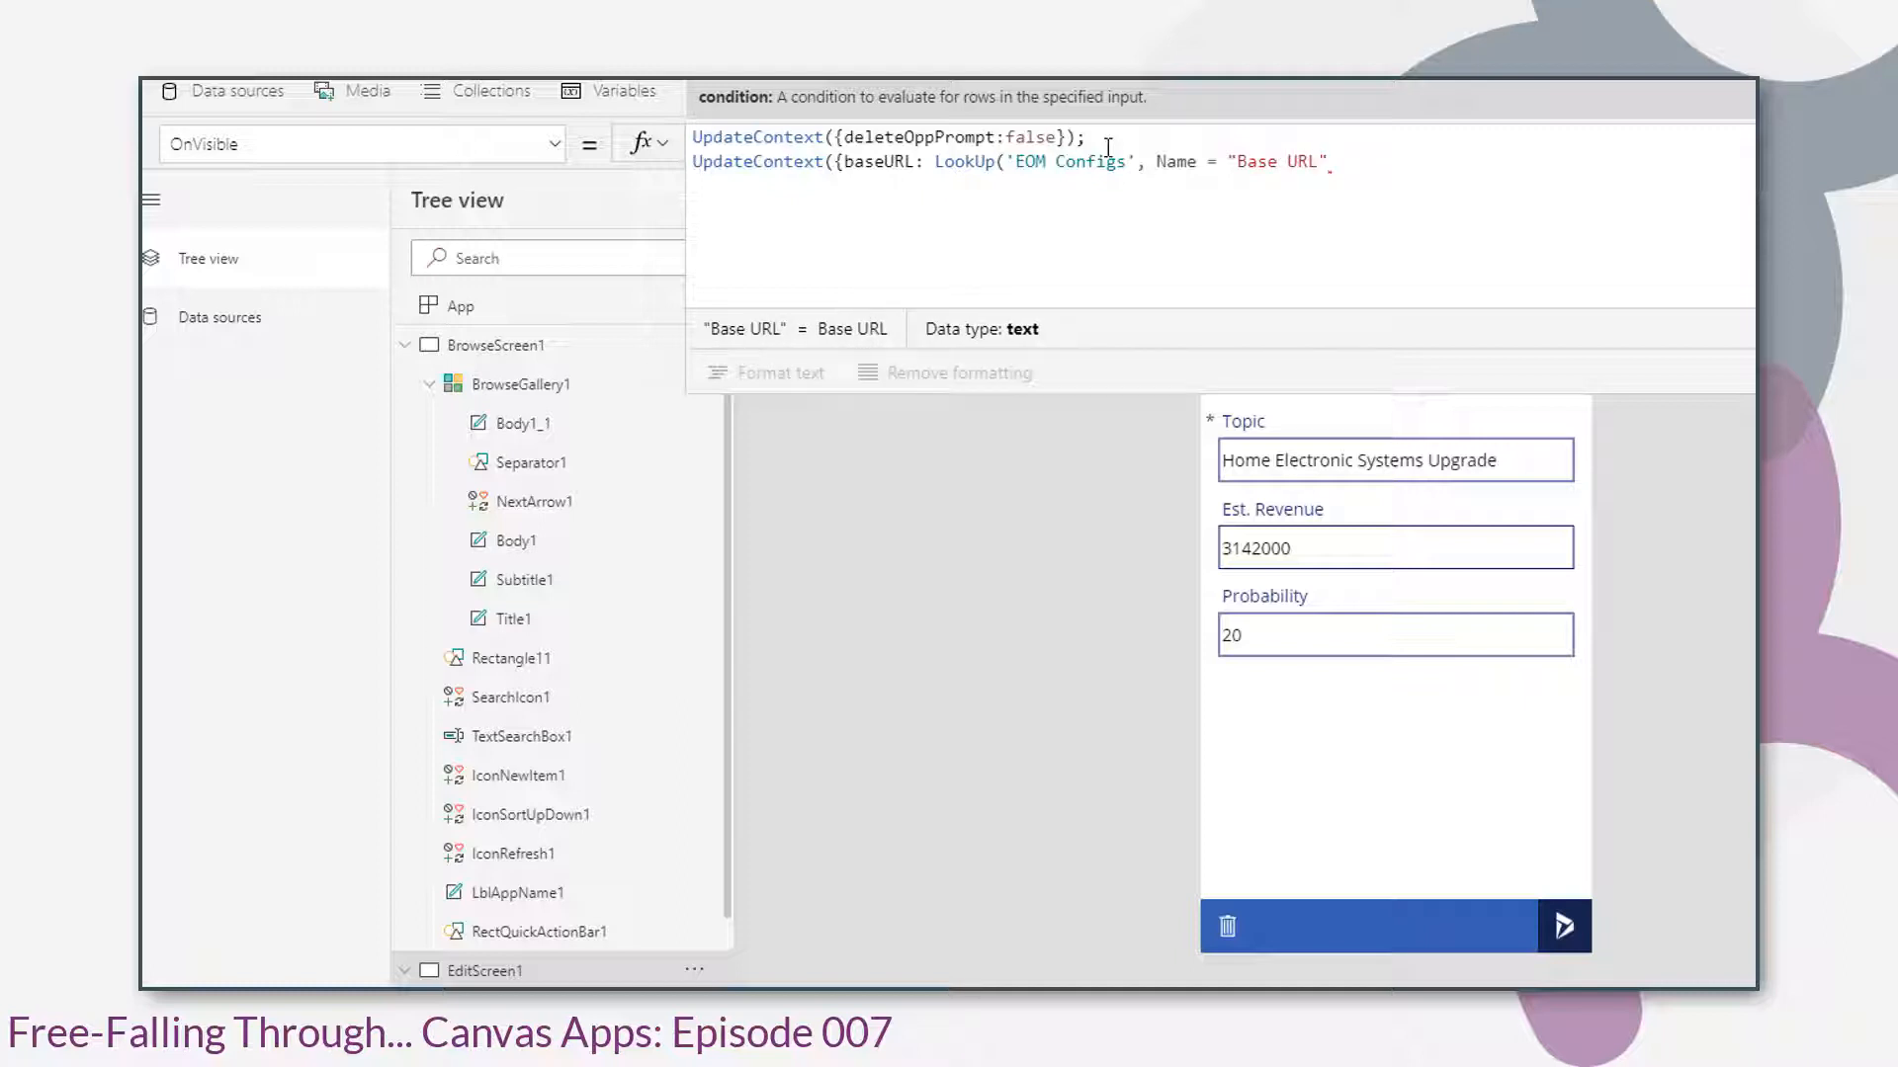
# - Return the LookUp record's Value for baseURL and close the UpdateContext statement with }); at the end
pyautogui.write(').')
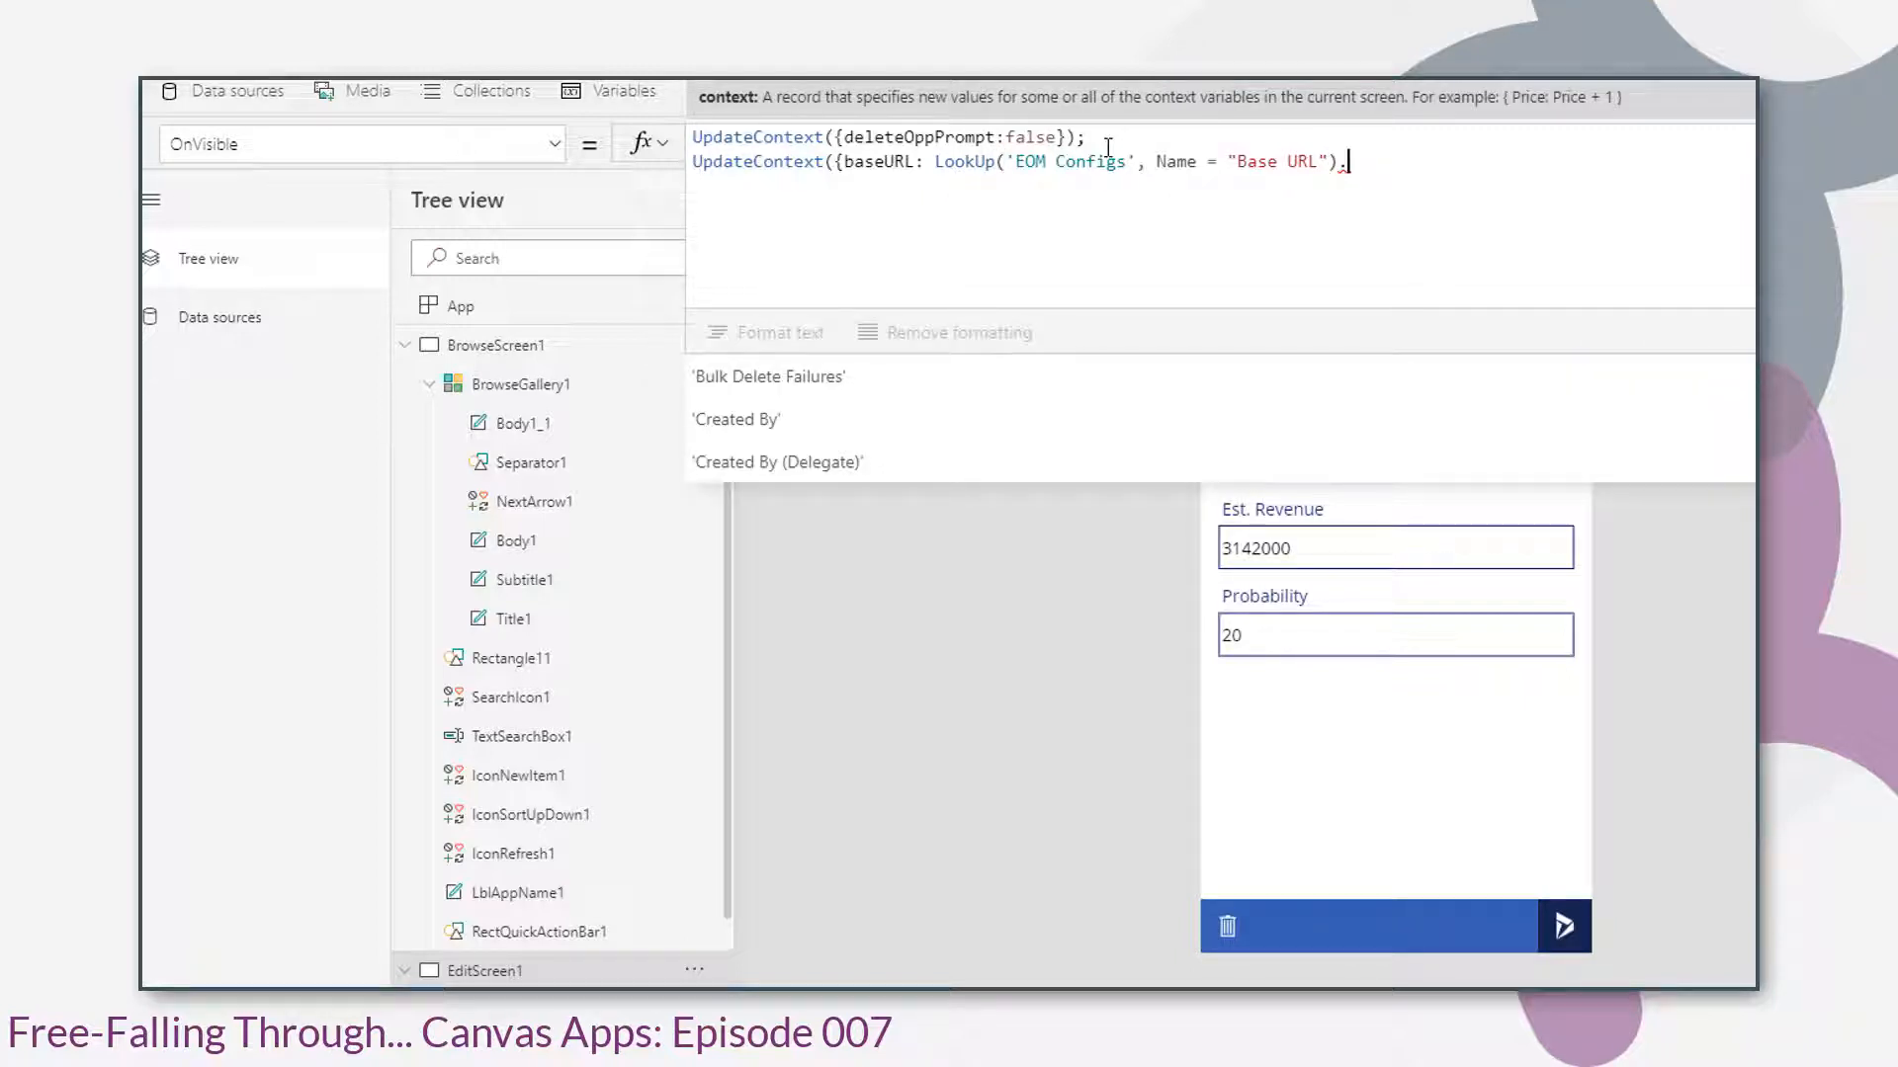
pyautogui.write('Value')
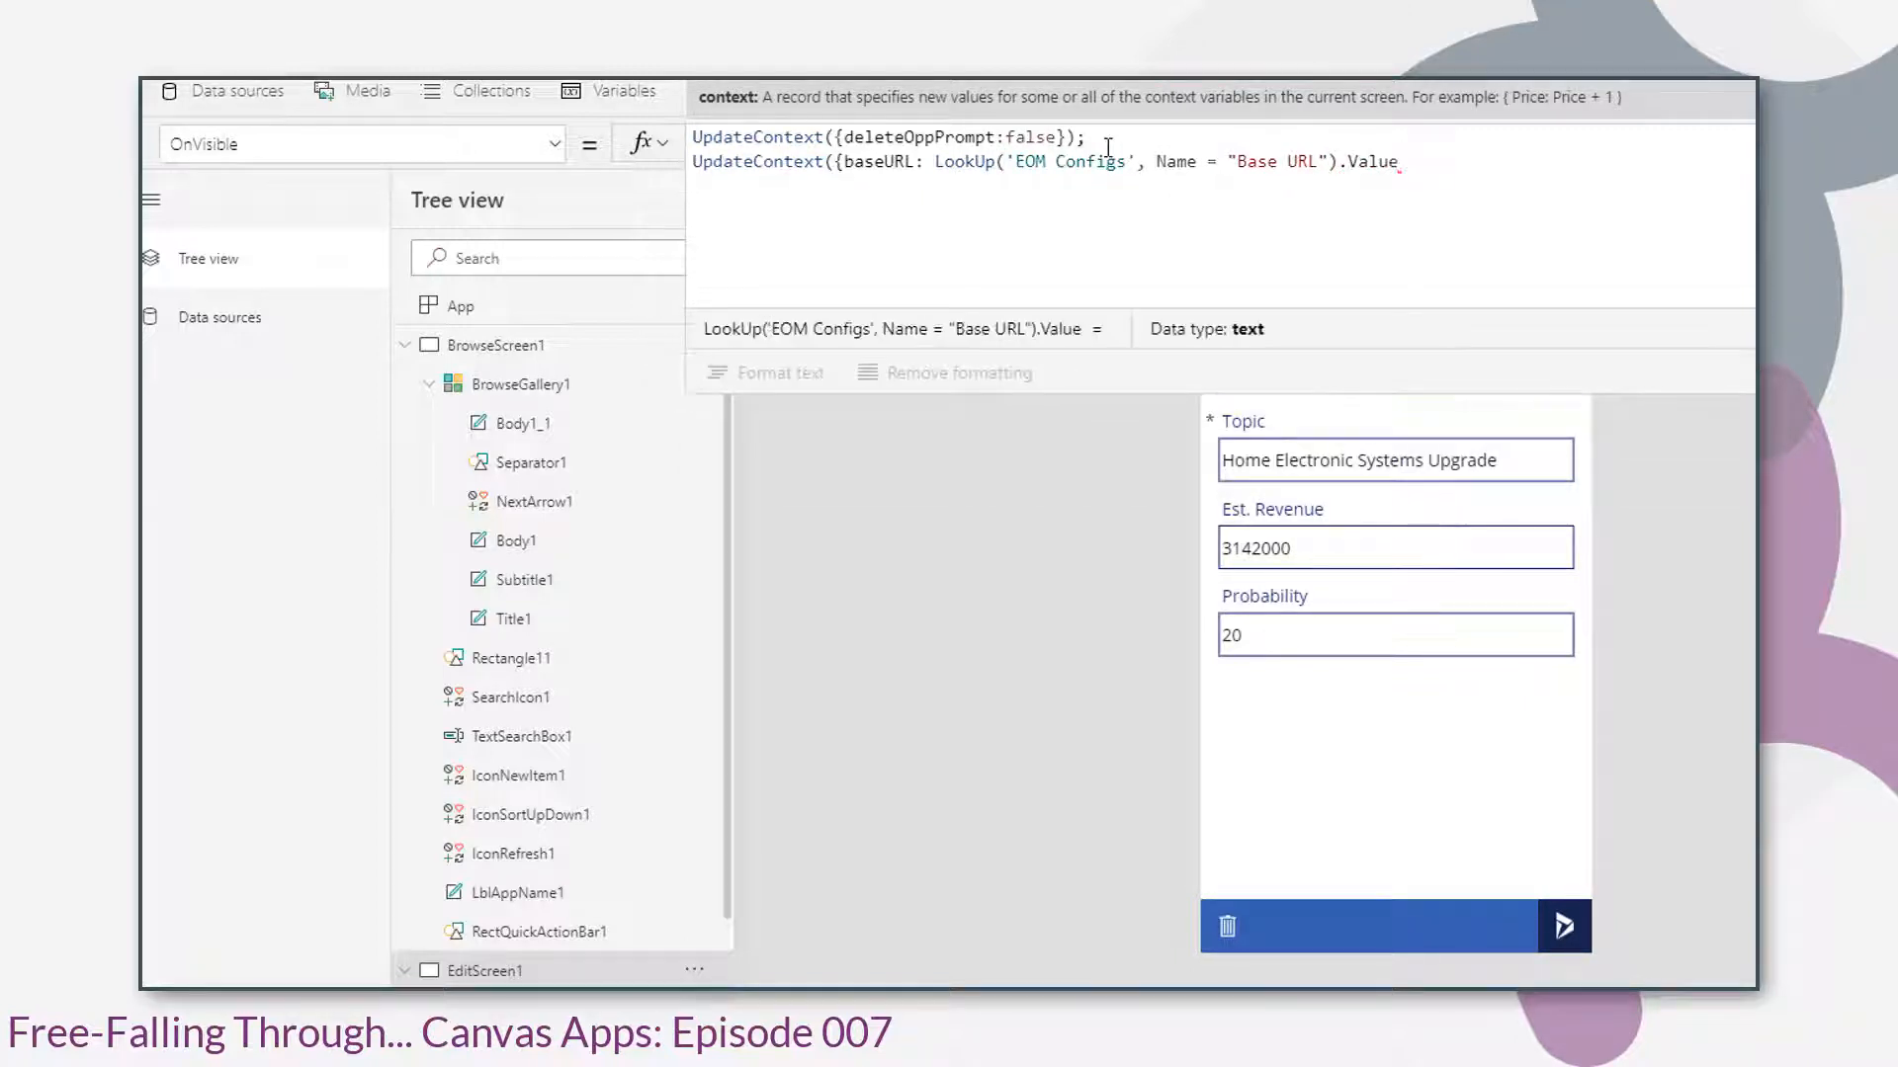
pyautogui.write(';')
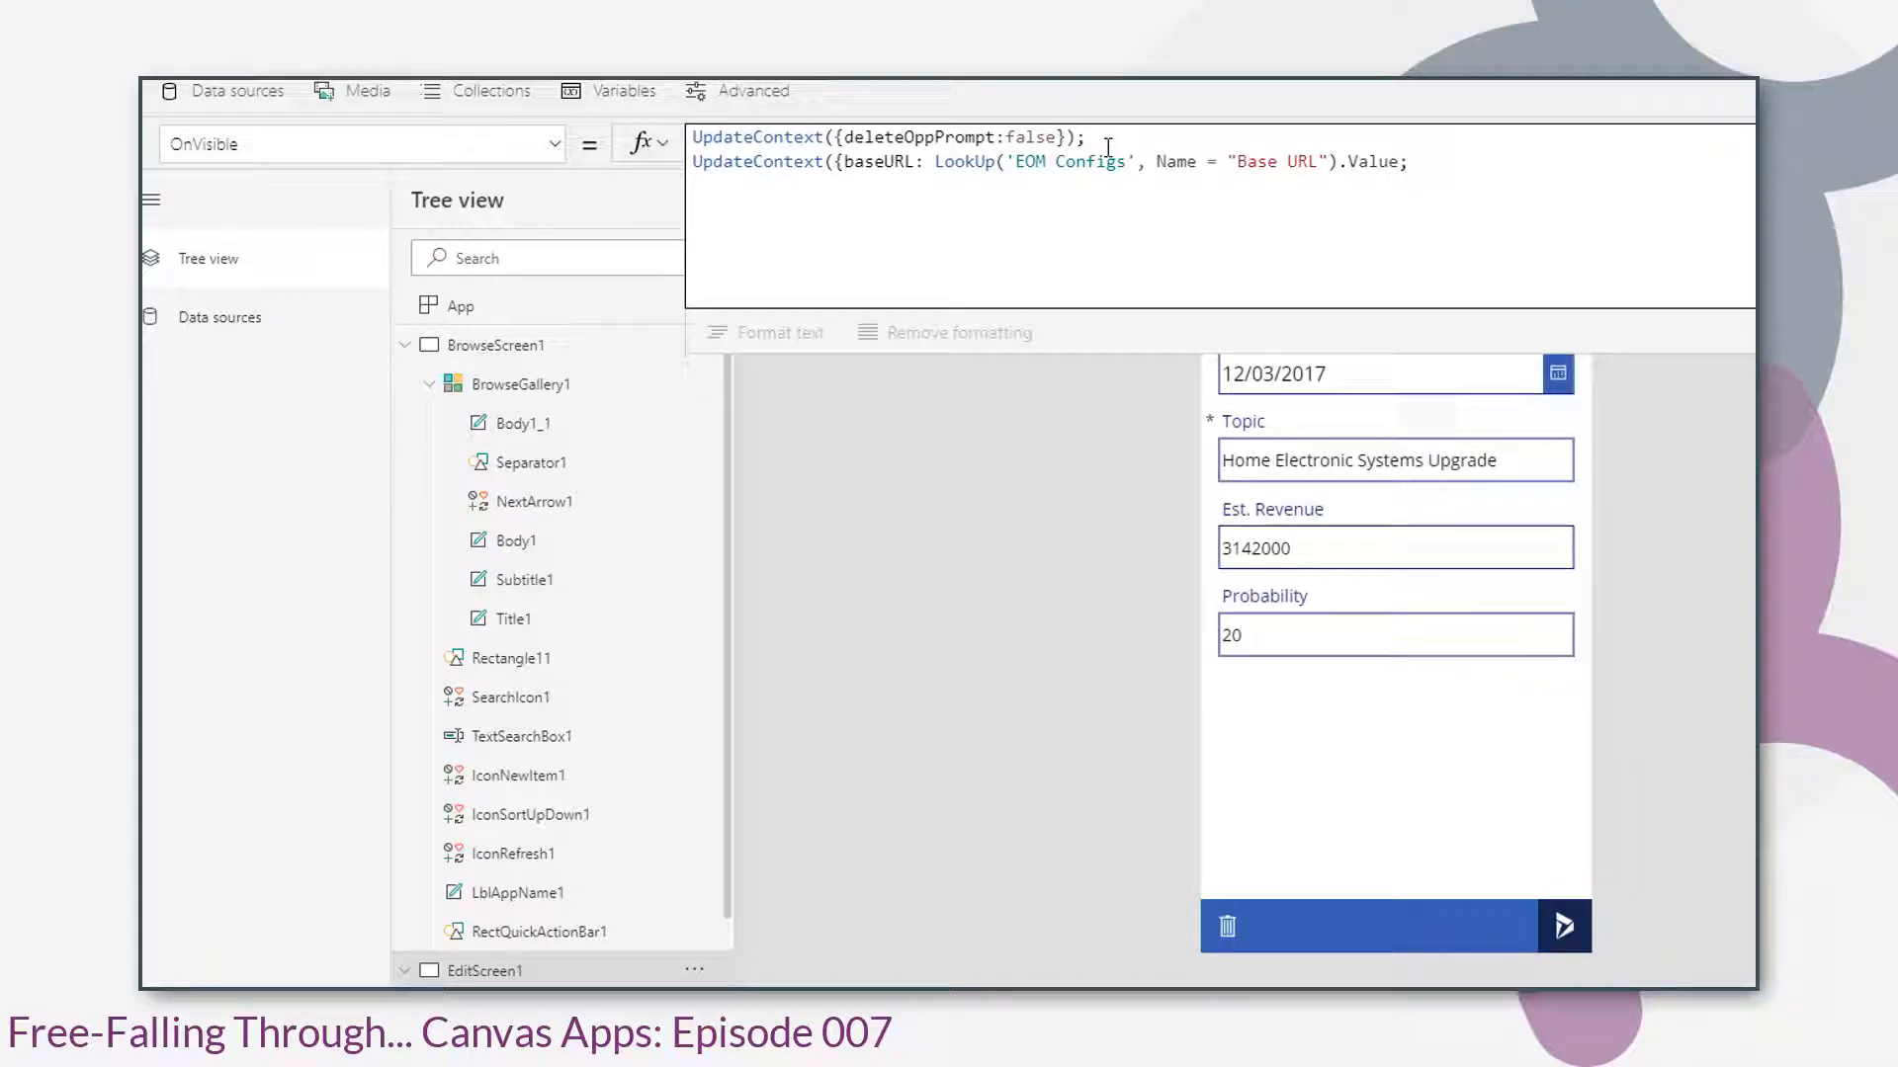
pyautogui.click(705, 166)
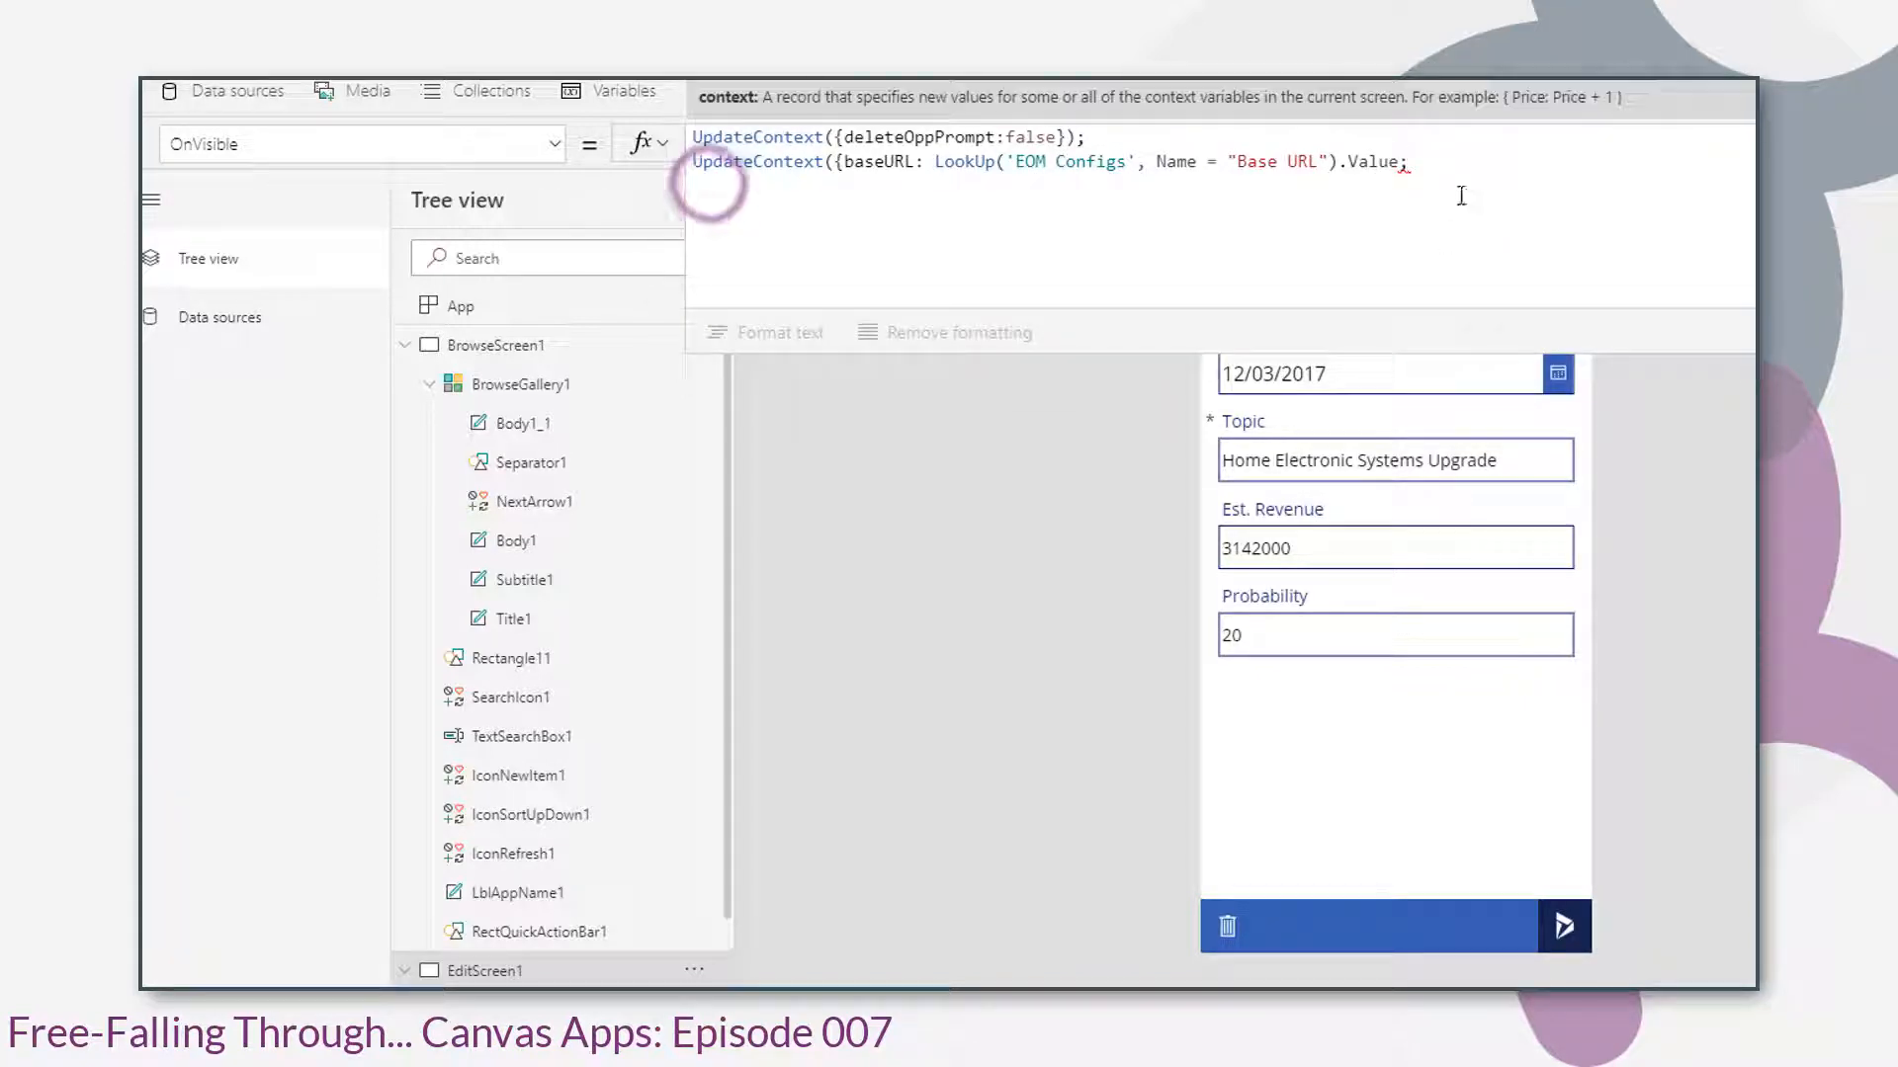
pyautogui.click(1418, 163)
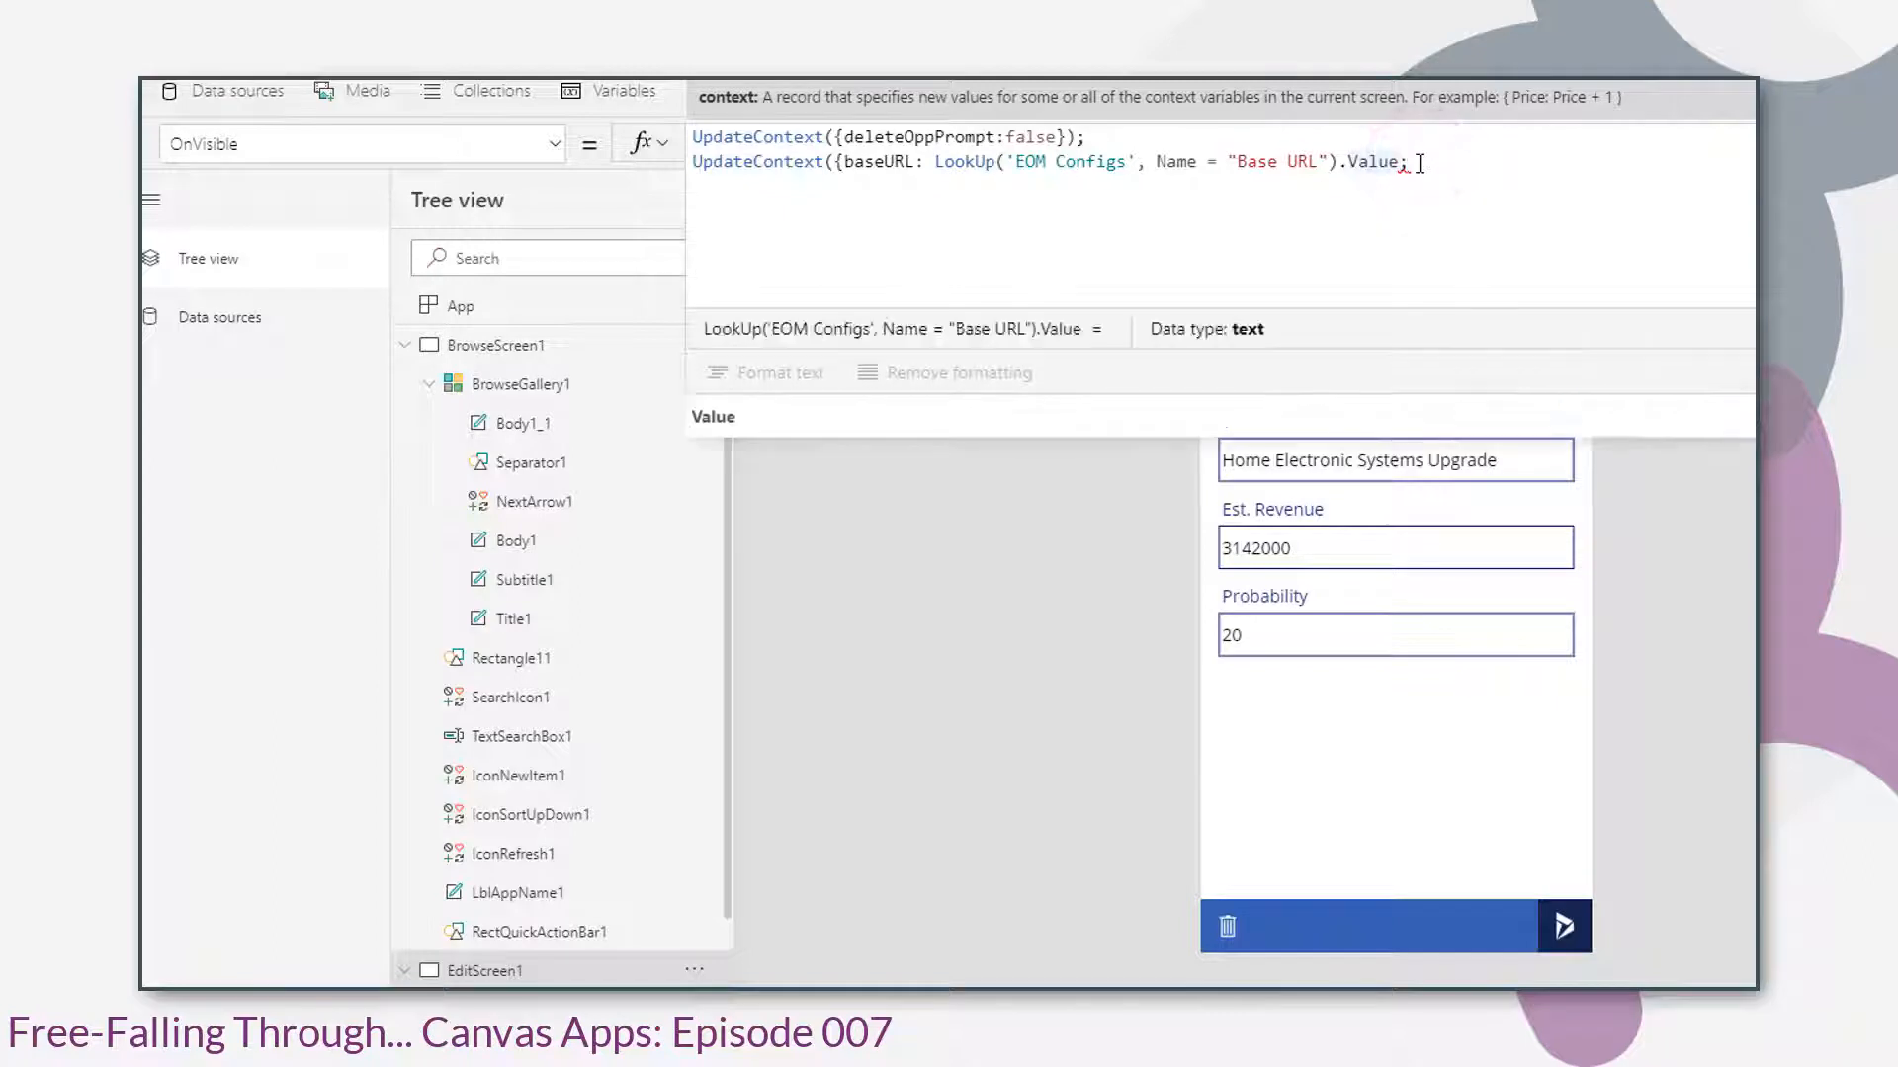
pyautogui.write('})')
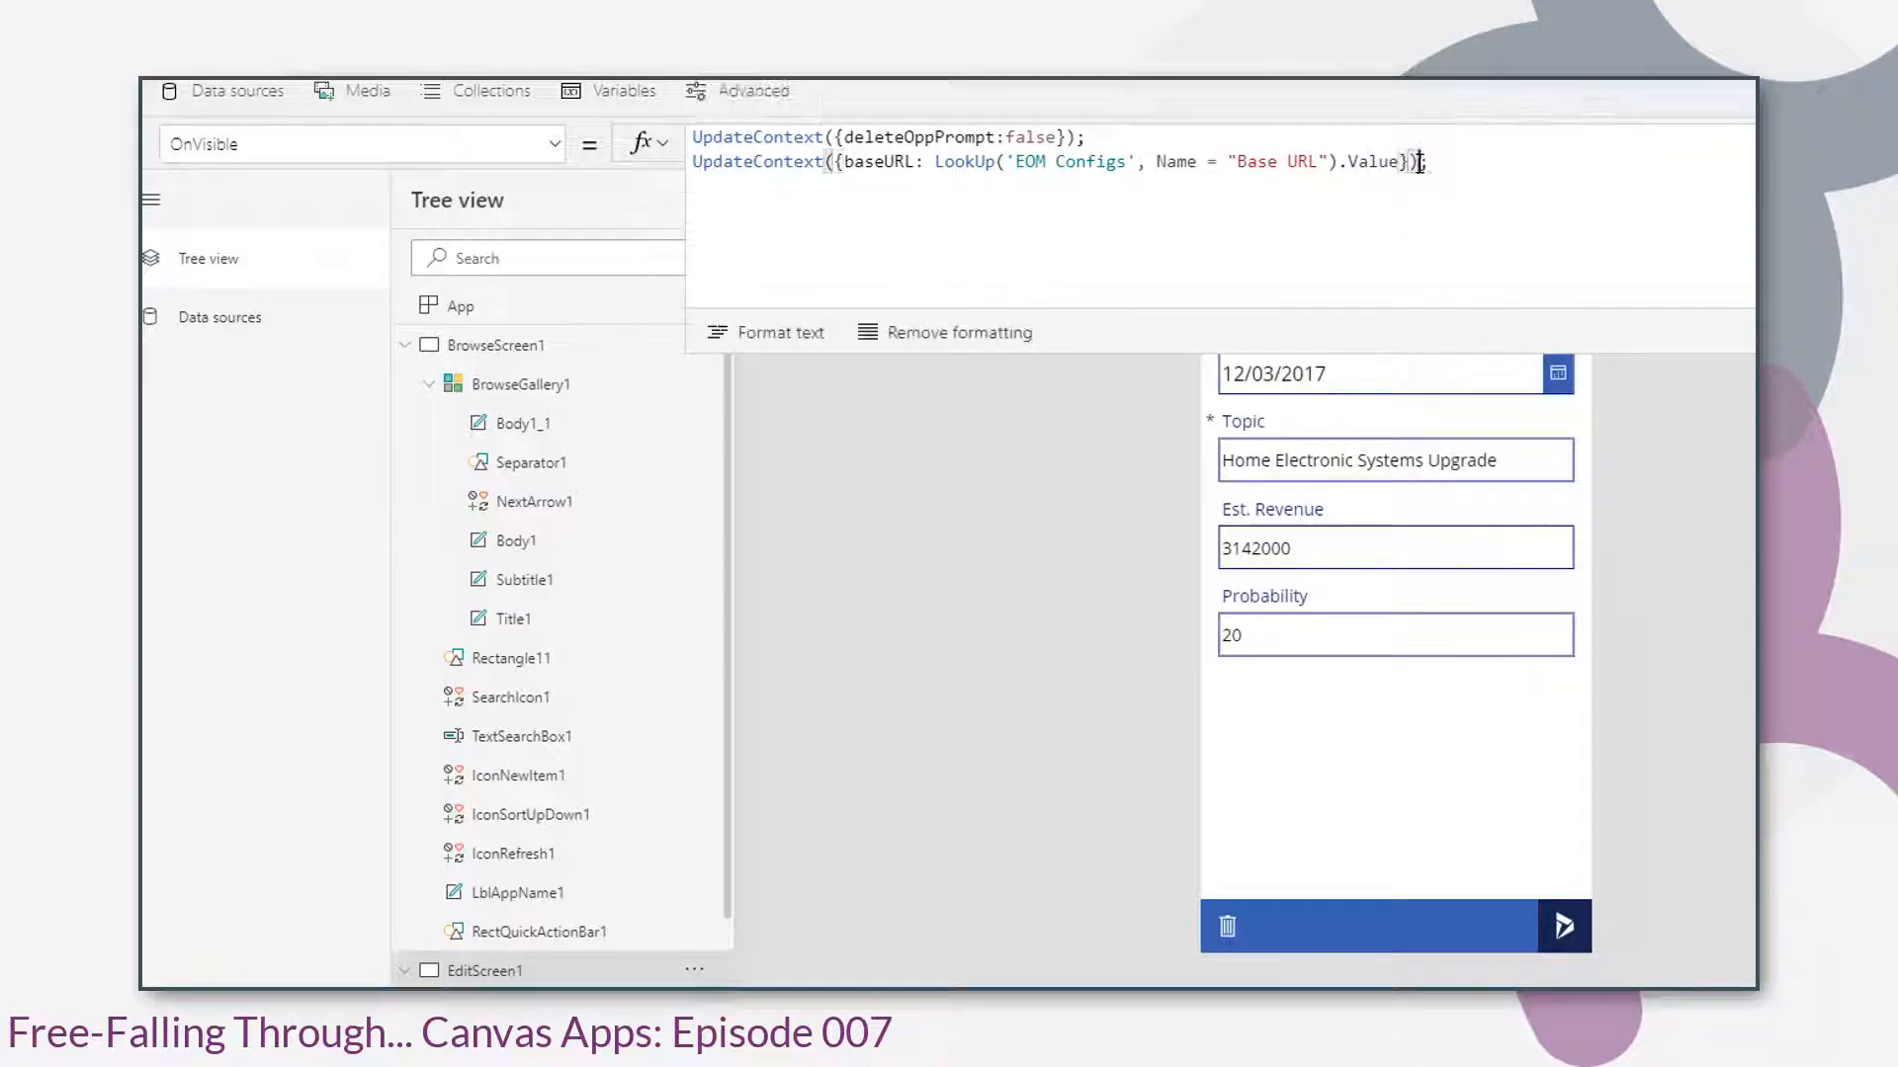
# - Begin a third OnVisible statement reading UpdateContext({appID: LookUp( on a new line
pyautogui.write('update')
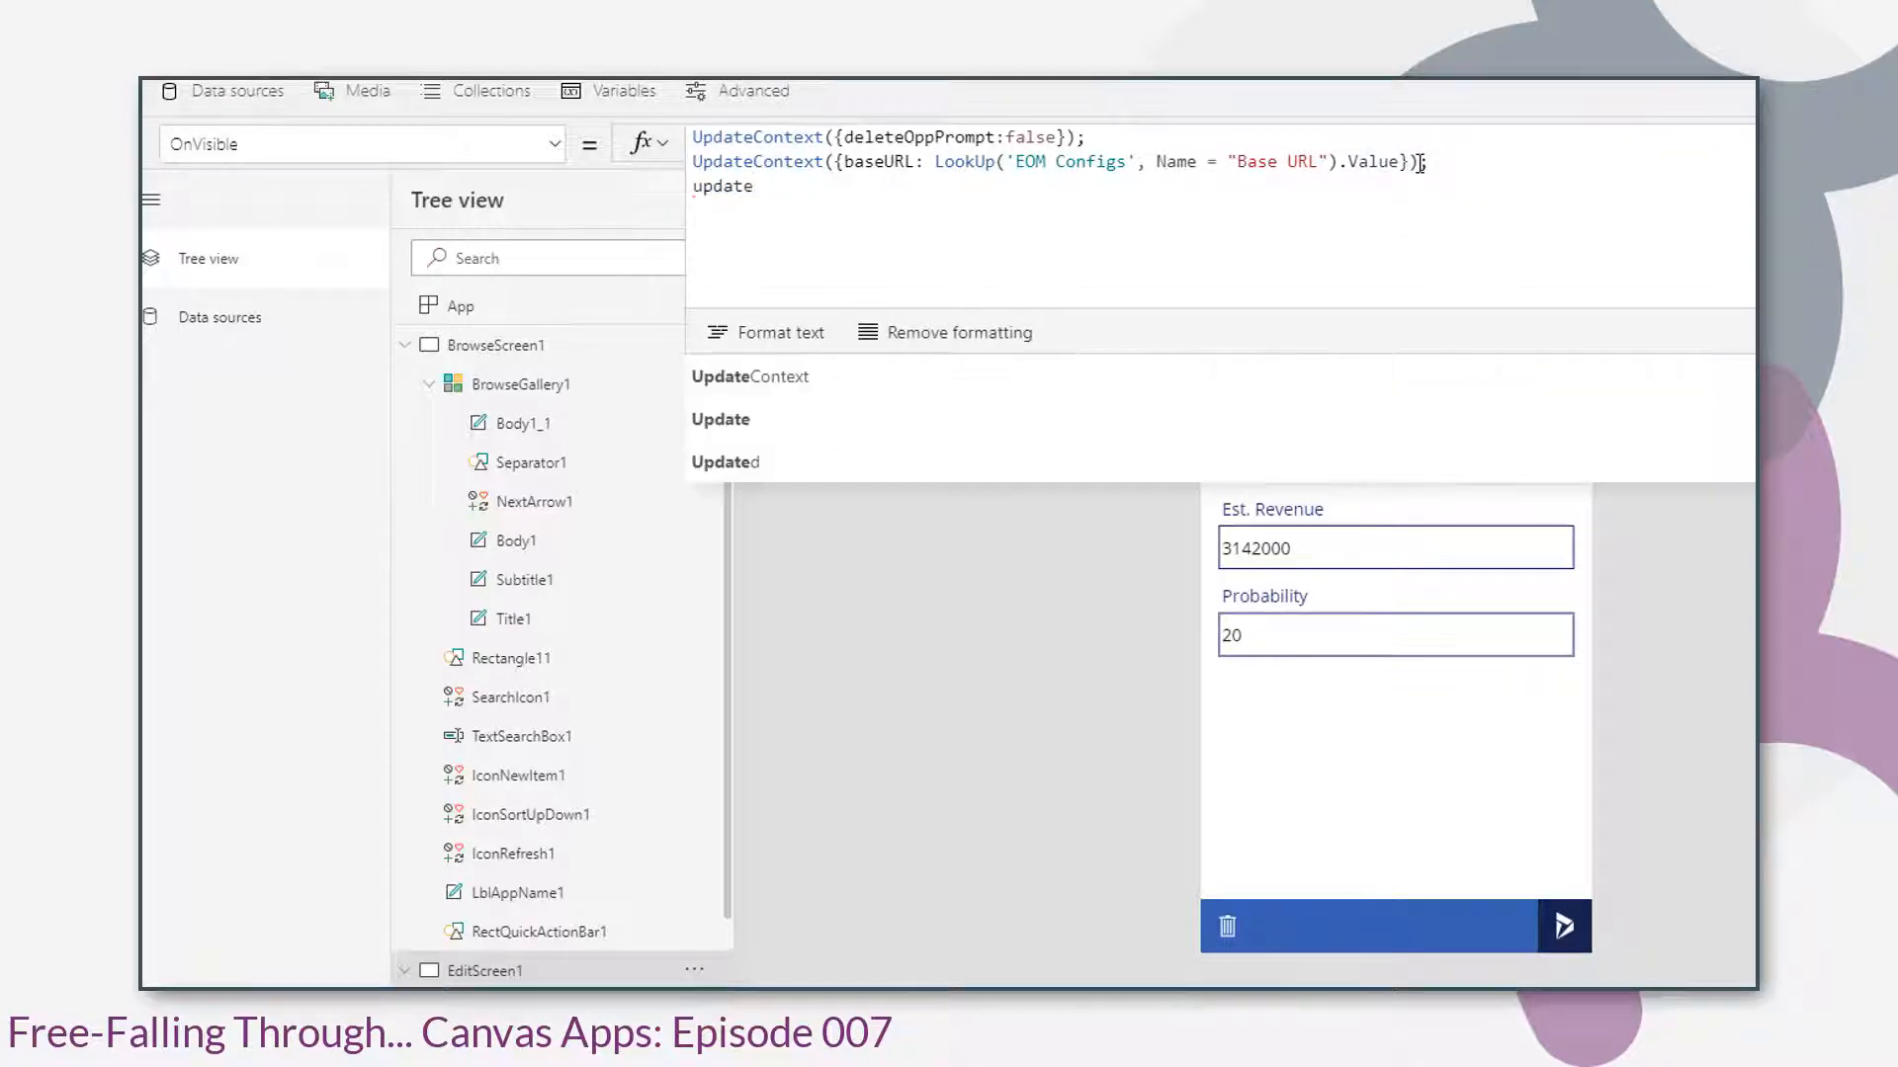
pyautogui.press('Tab')
pyautogui.write('{')
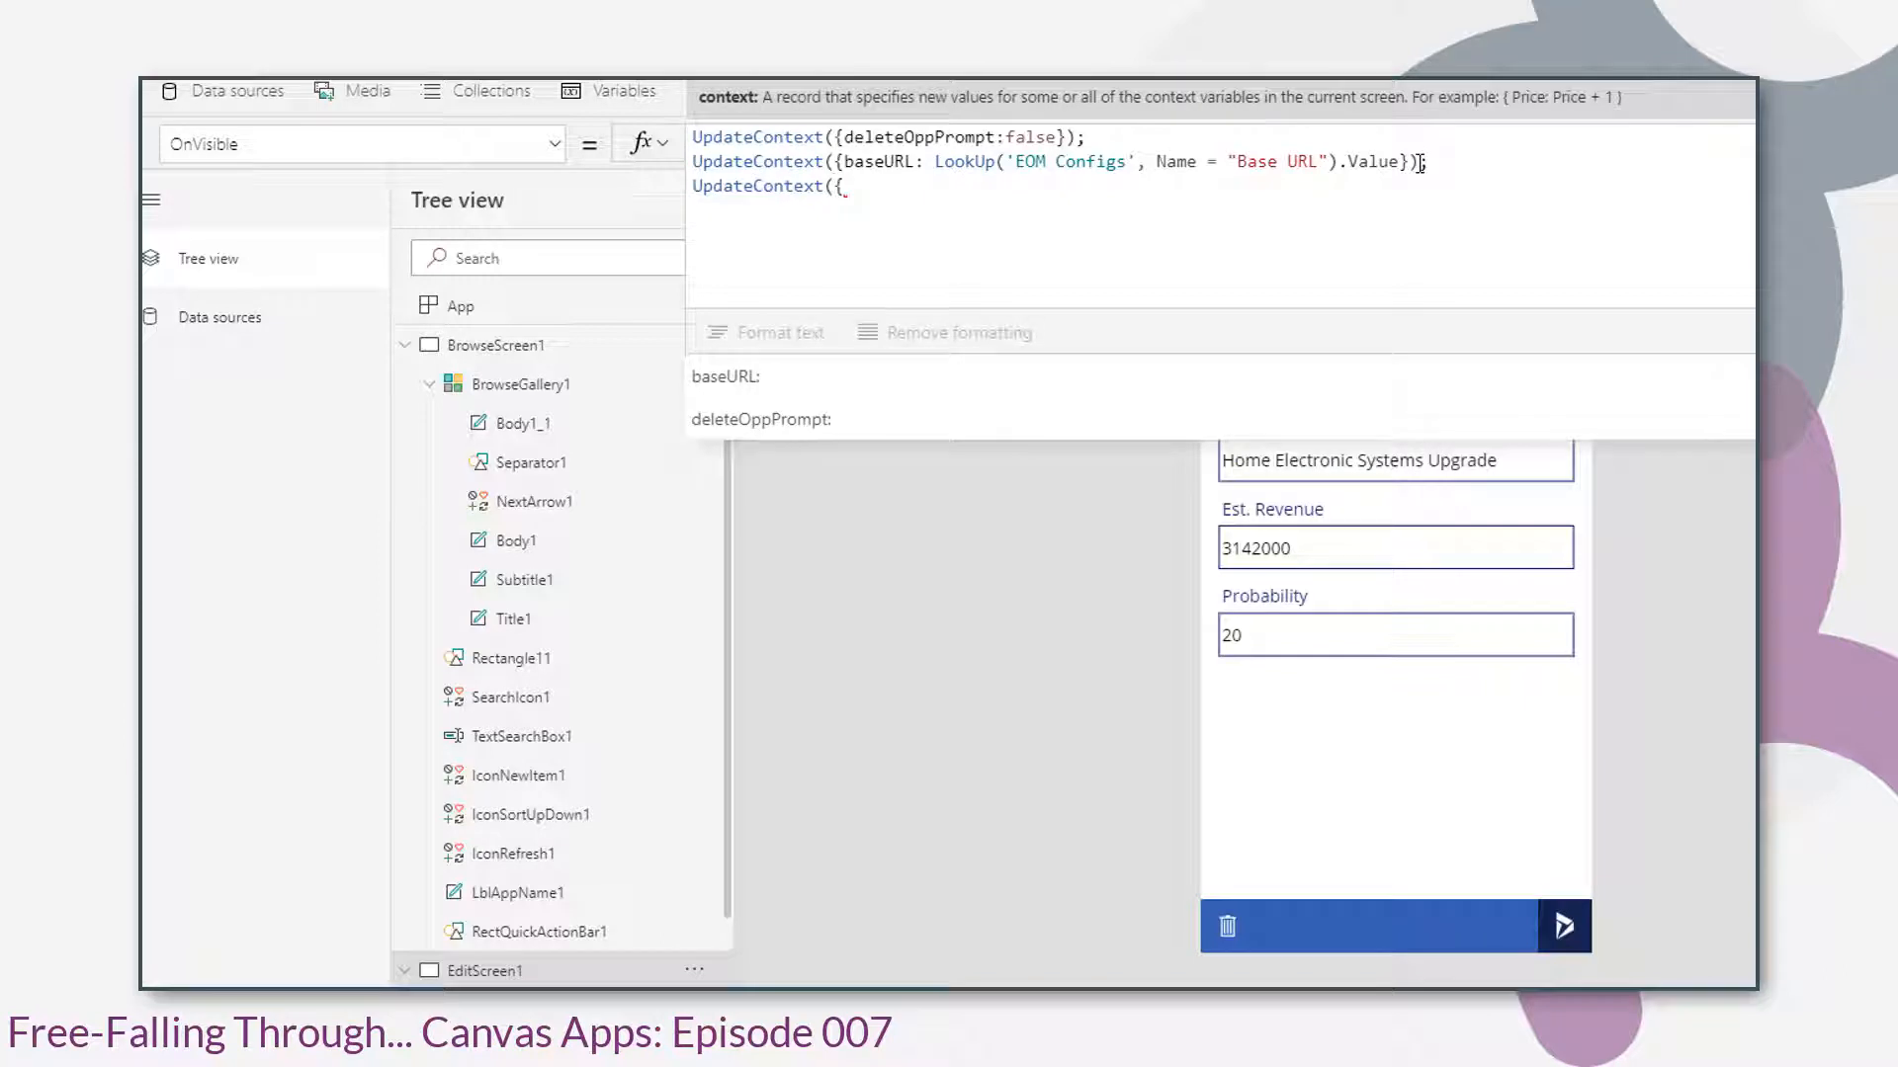
pyautogui.write('app')
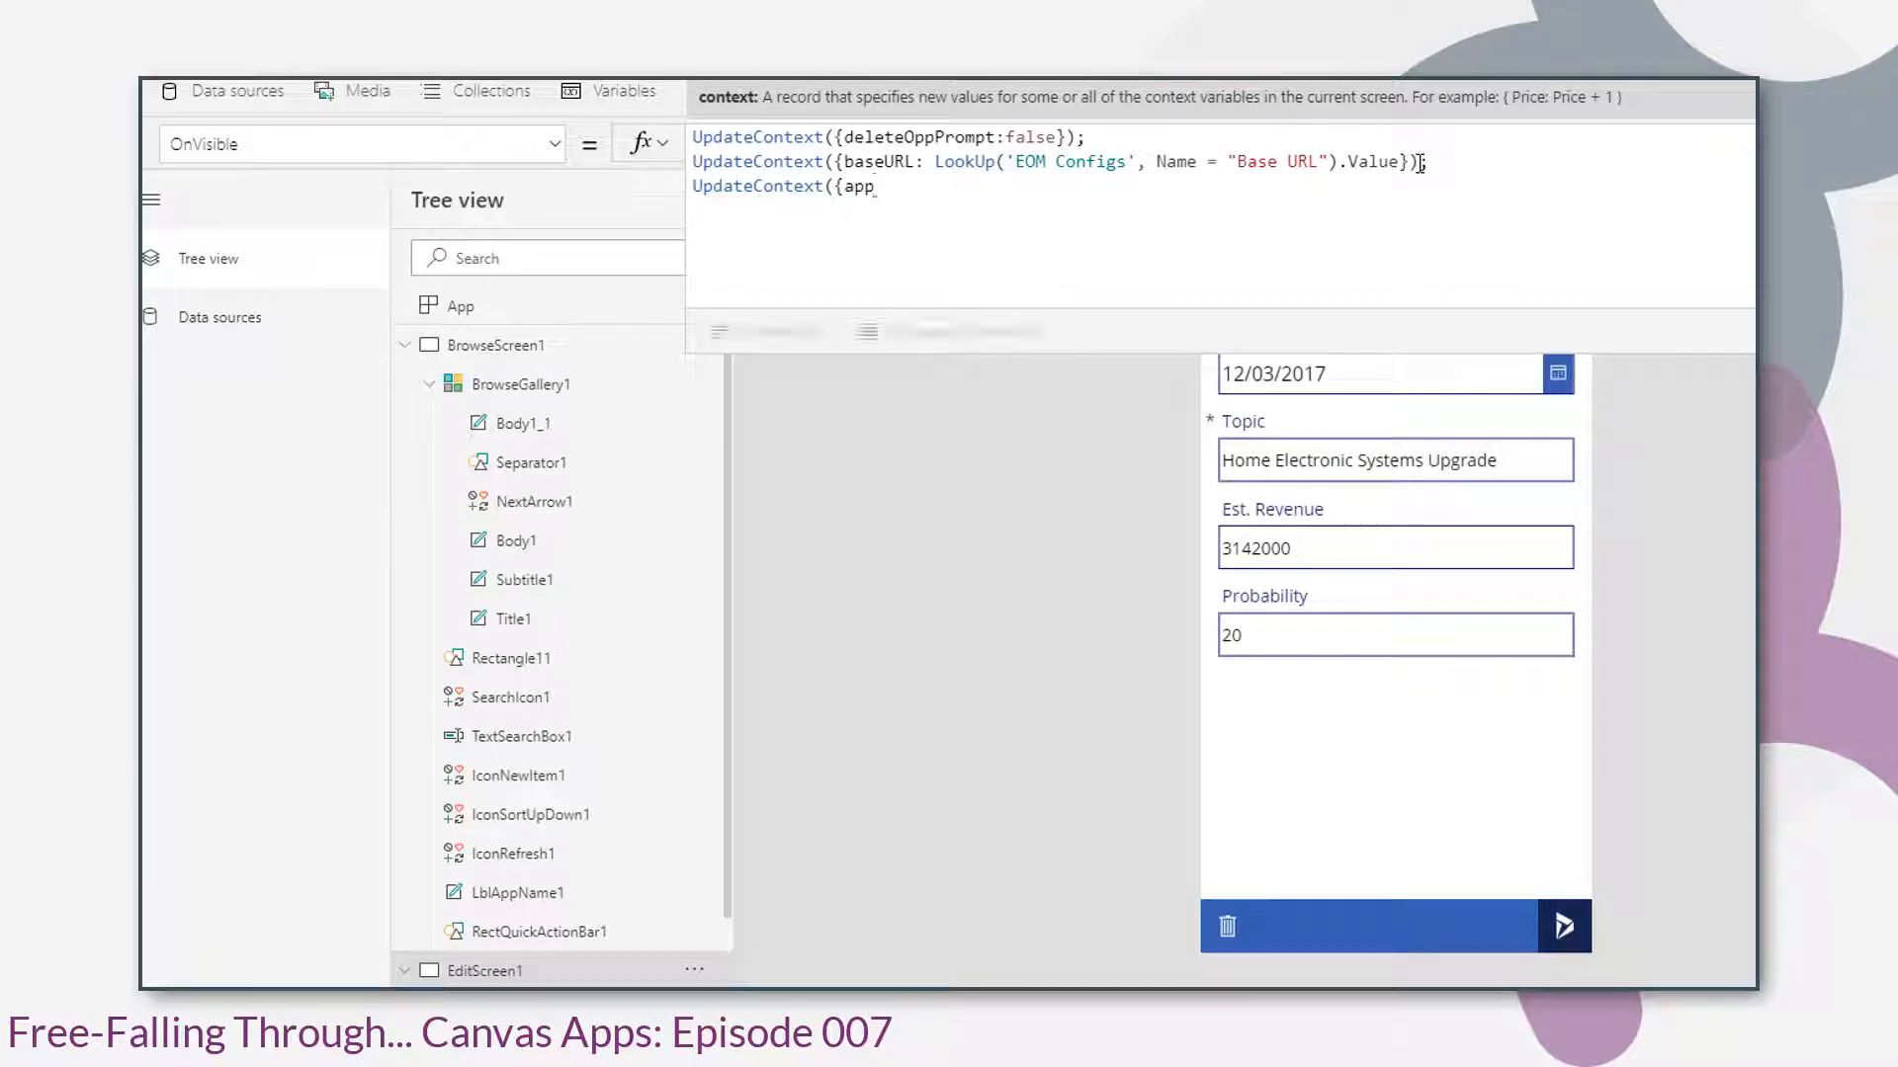
pyautogui.write('ID: Lo')
pyautogui.press('BackSpace')
pyautogui.press('BackSpace')
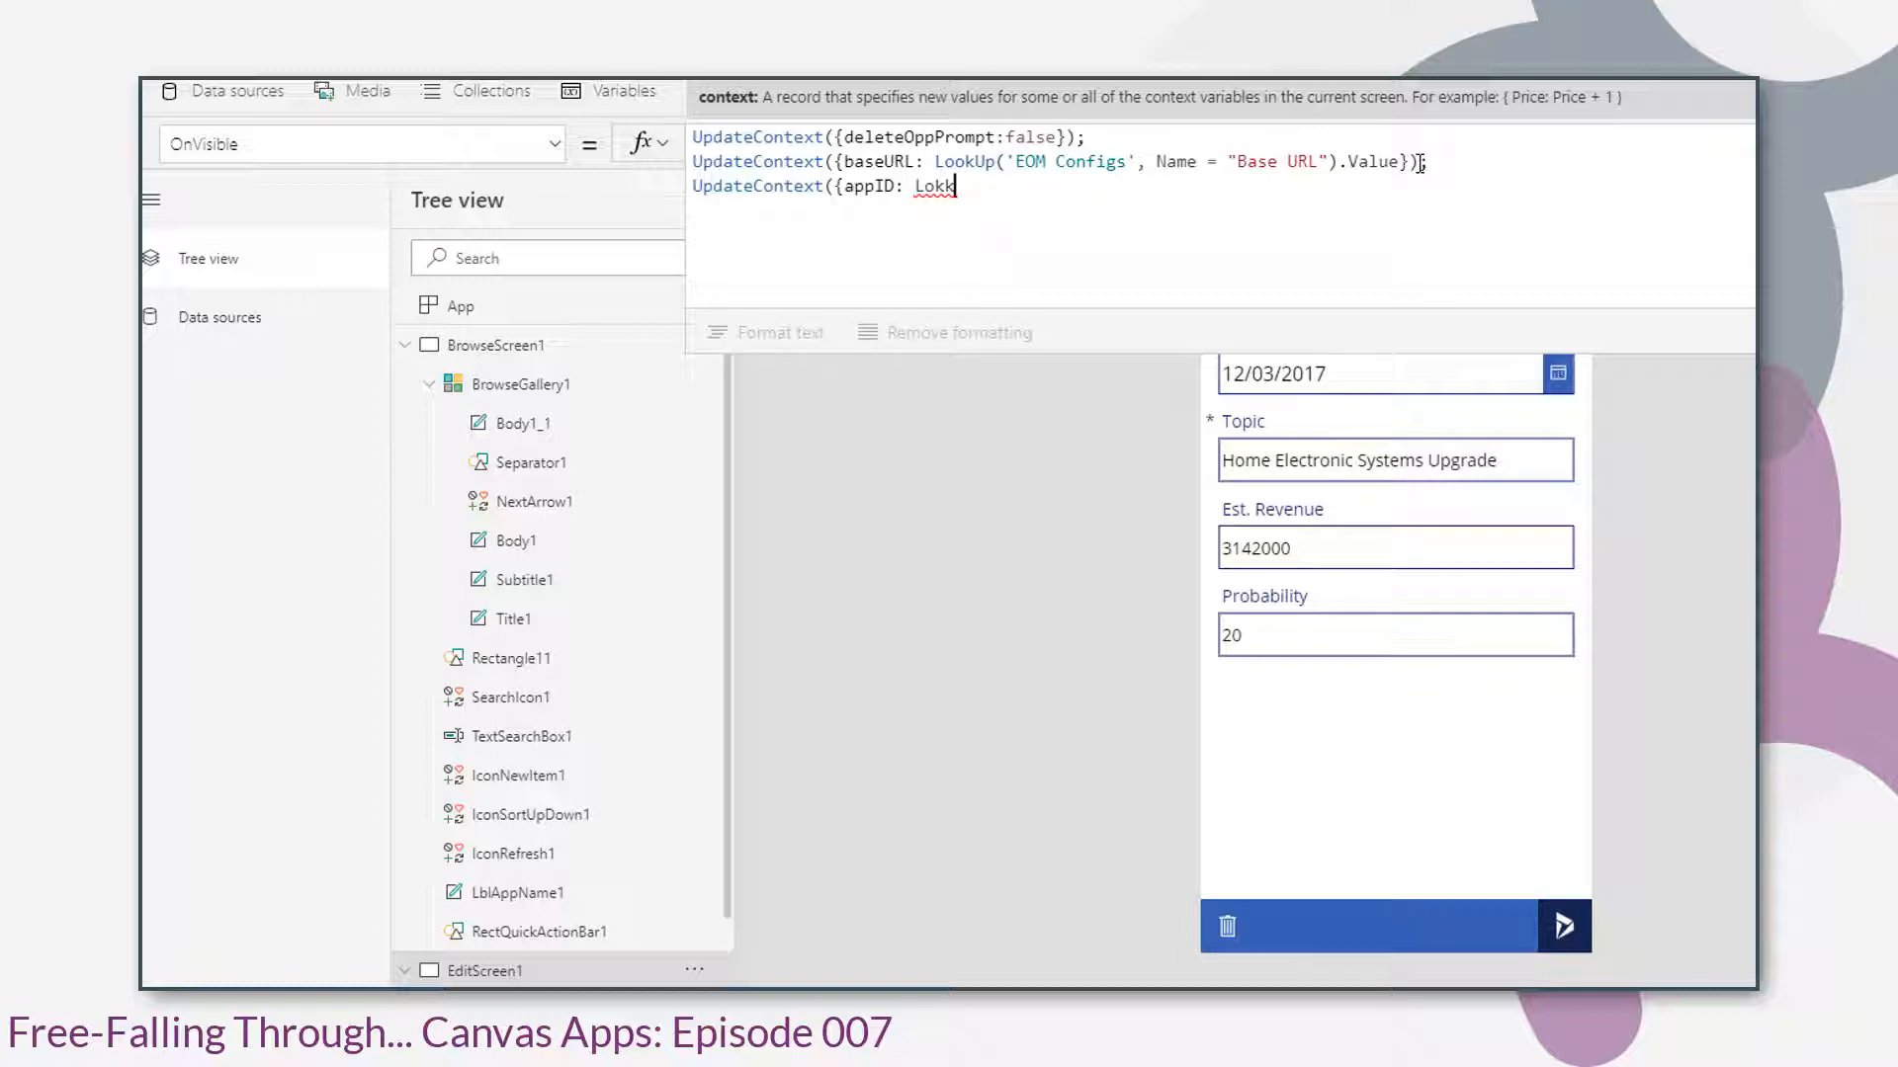
pyautogui.write('o')
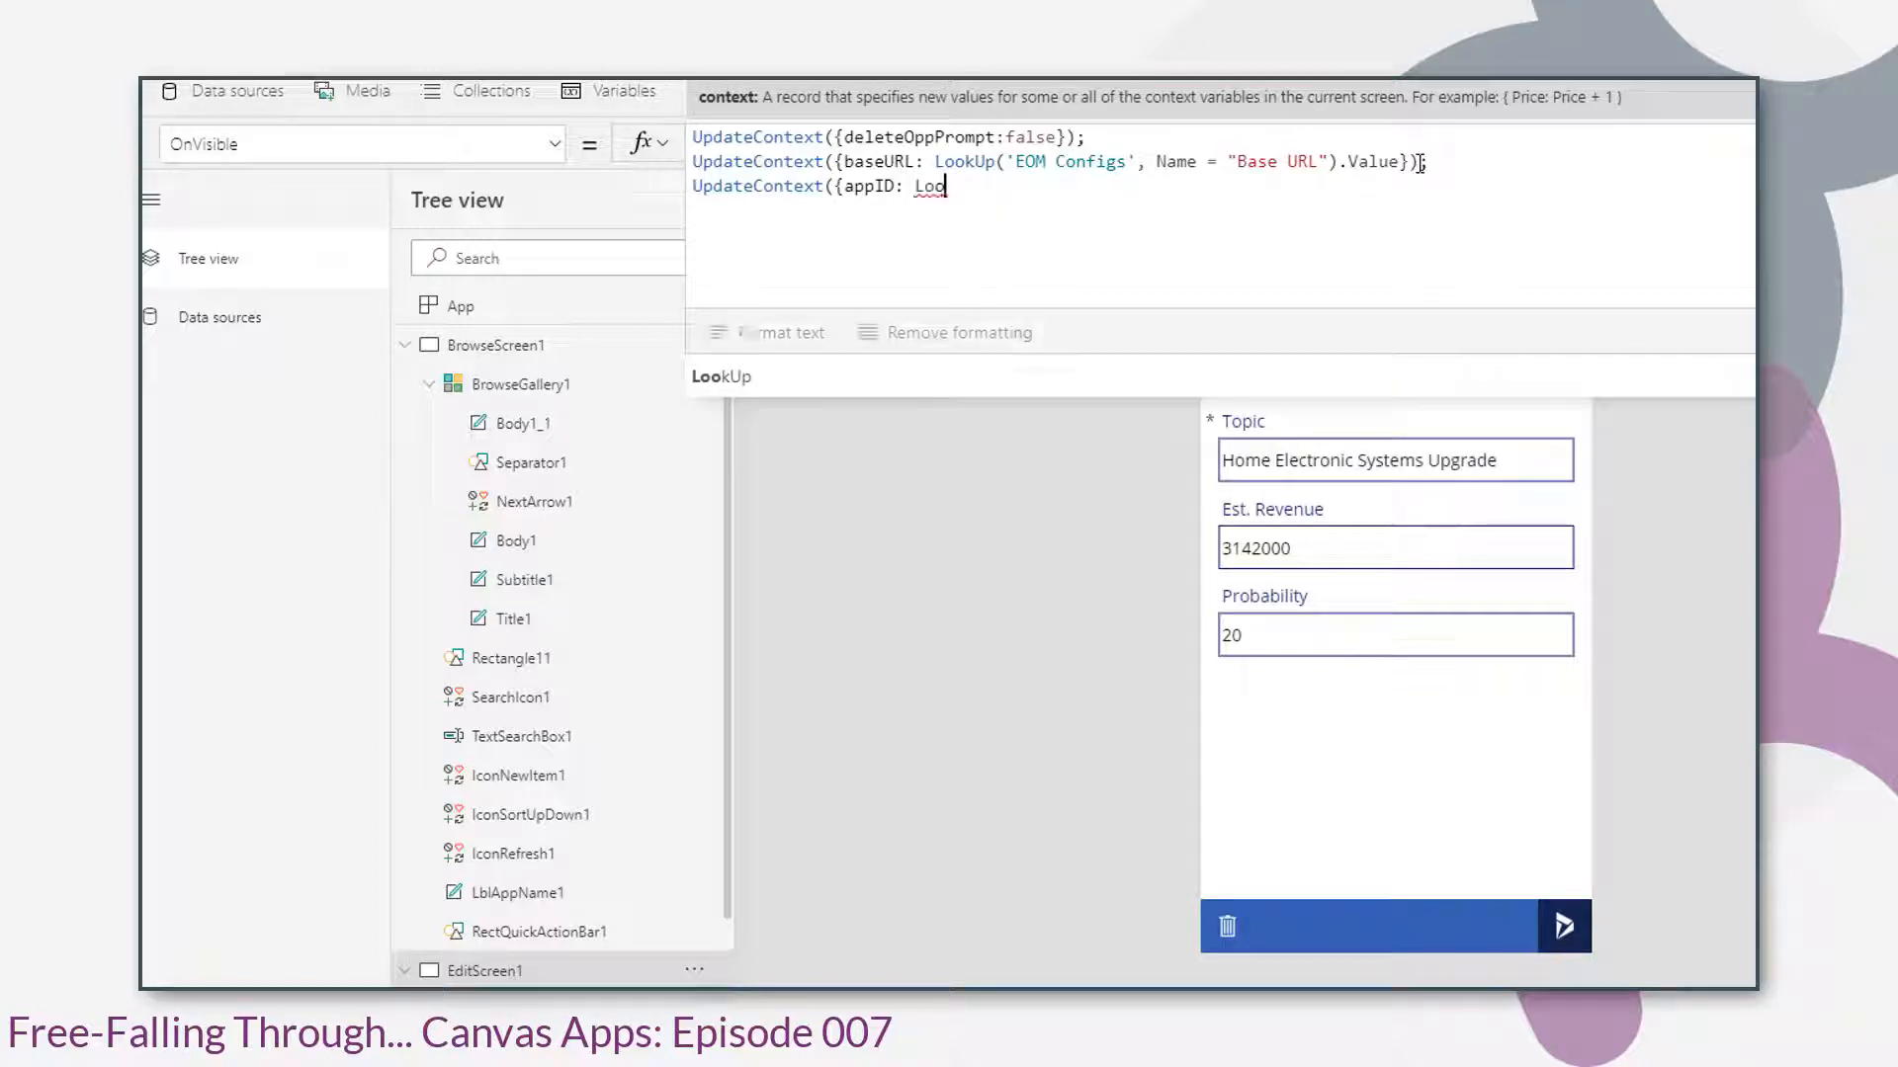
pyautogui.press('Tab')
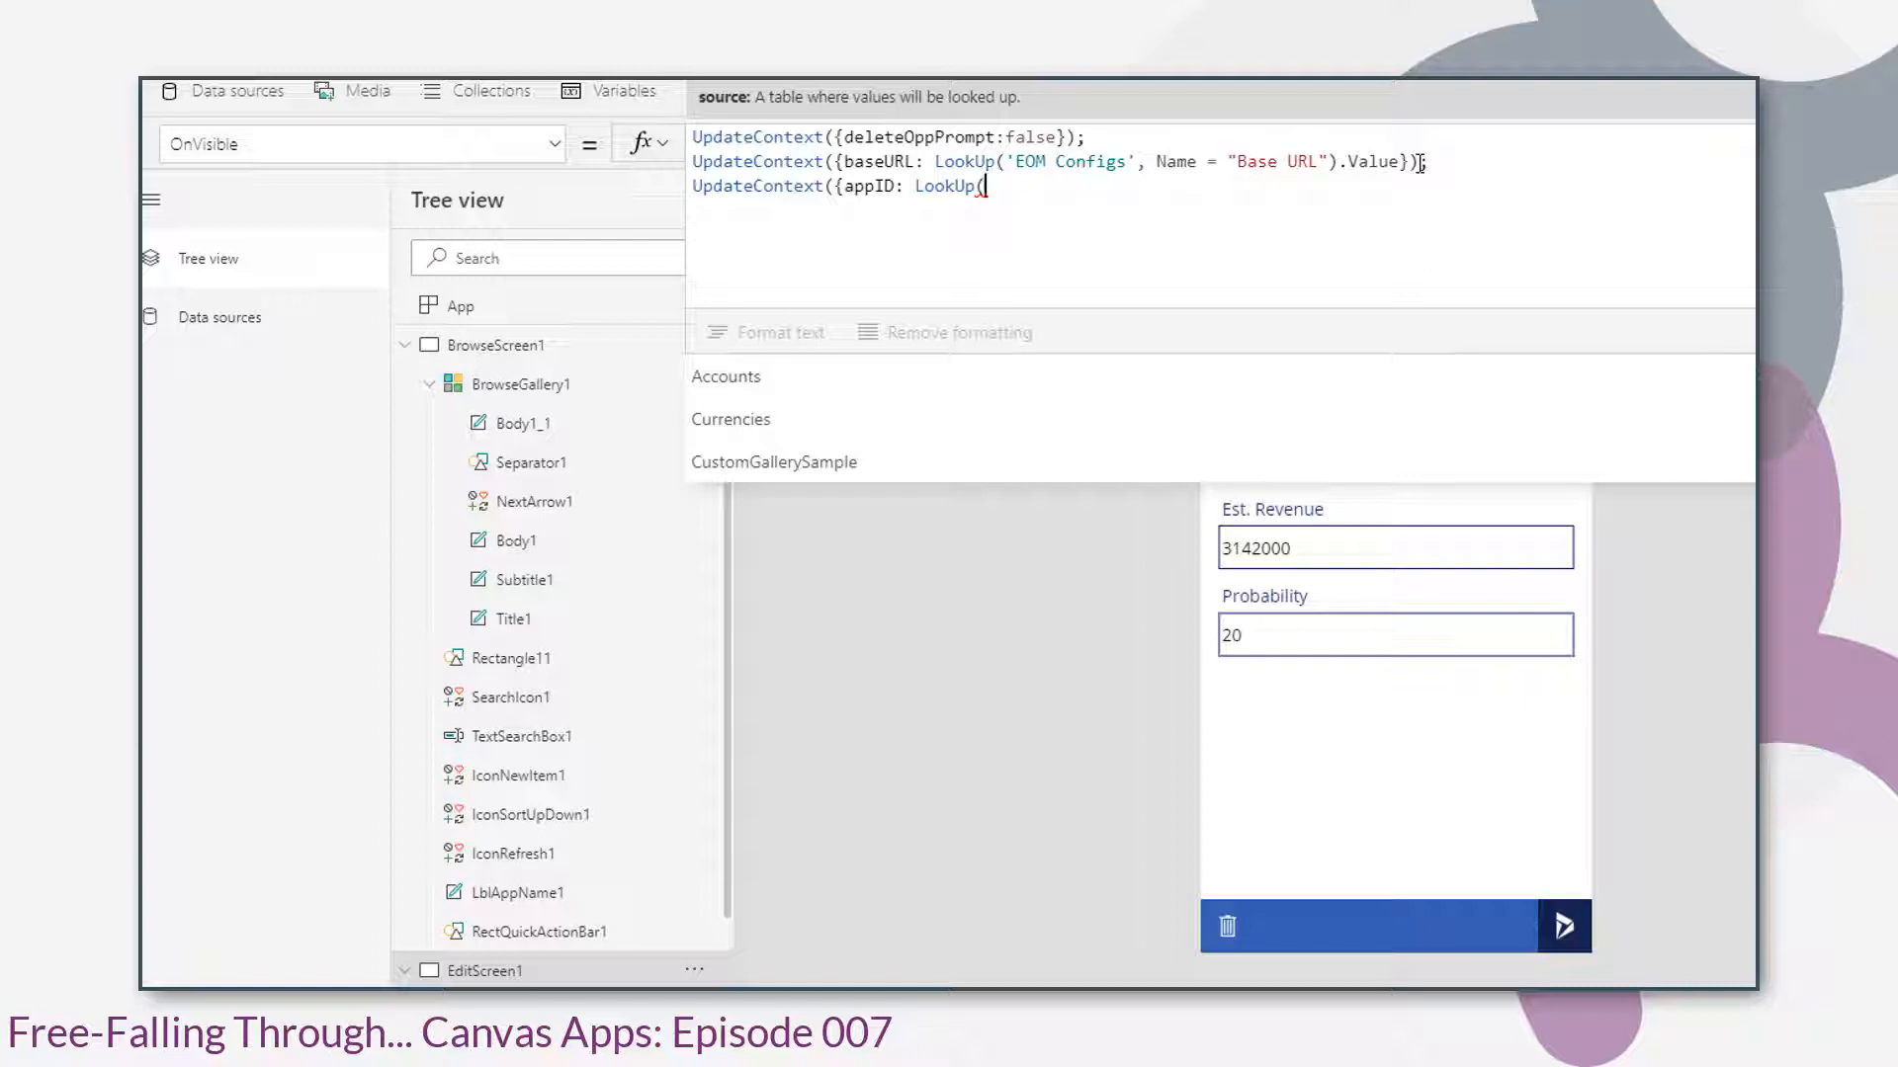
# - Complete the appID lookup with 'EOM Configs', Name = "App ID", return its Value and close the statement with });
pyautogui.write('eCo')
pyautogui.press('Tab')
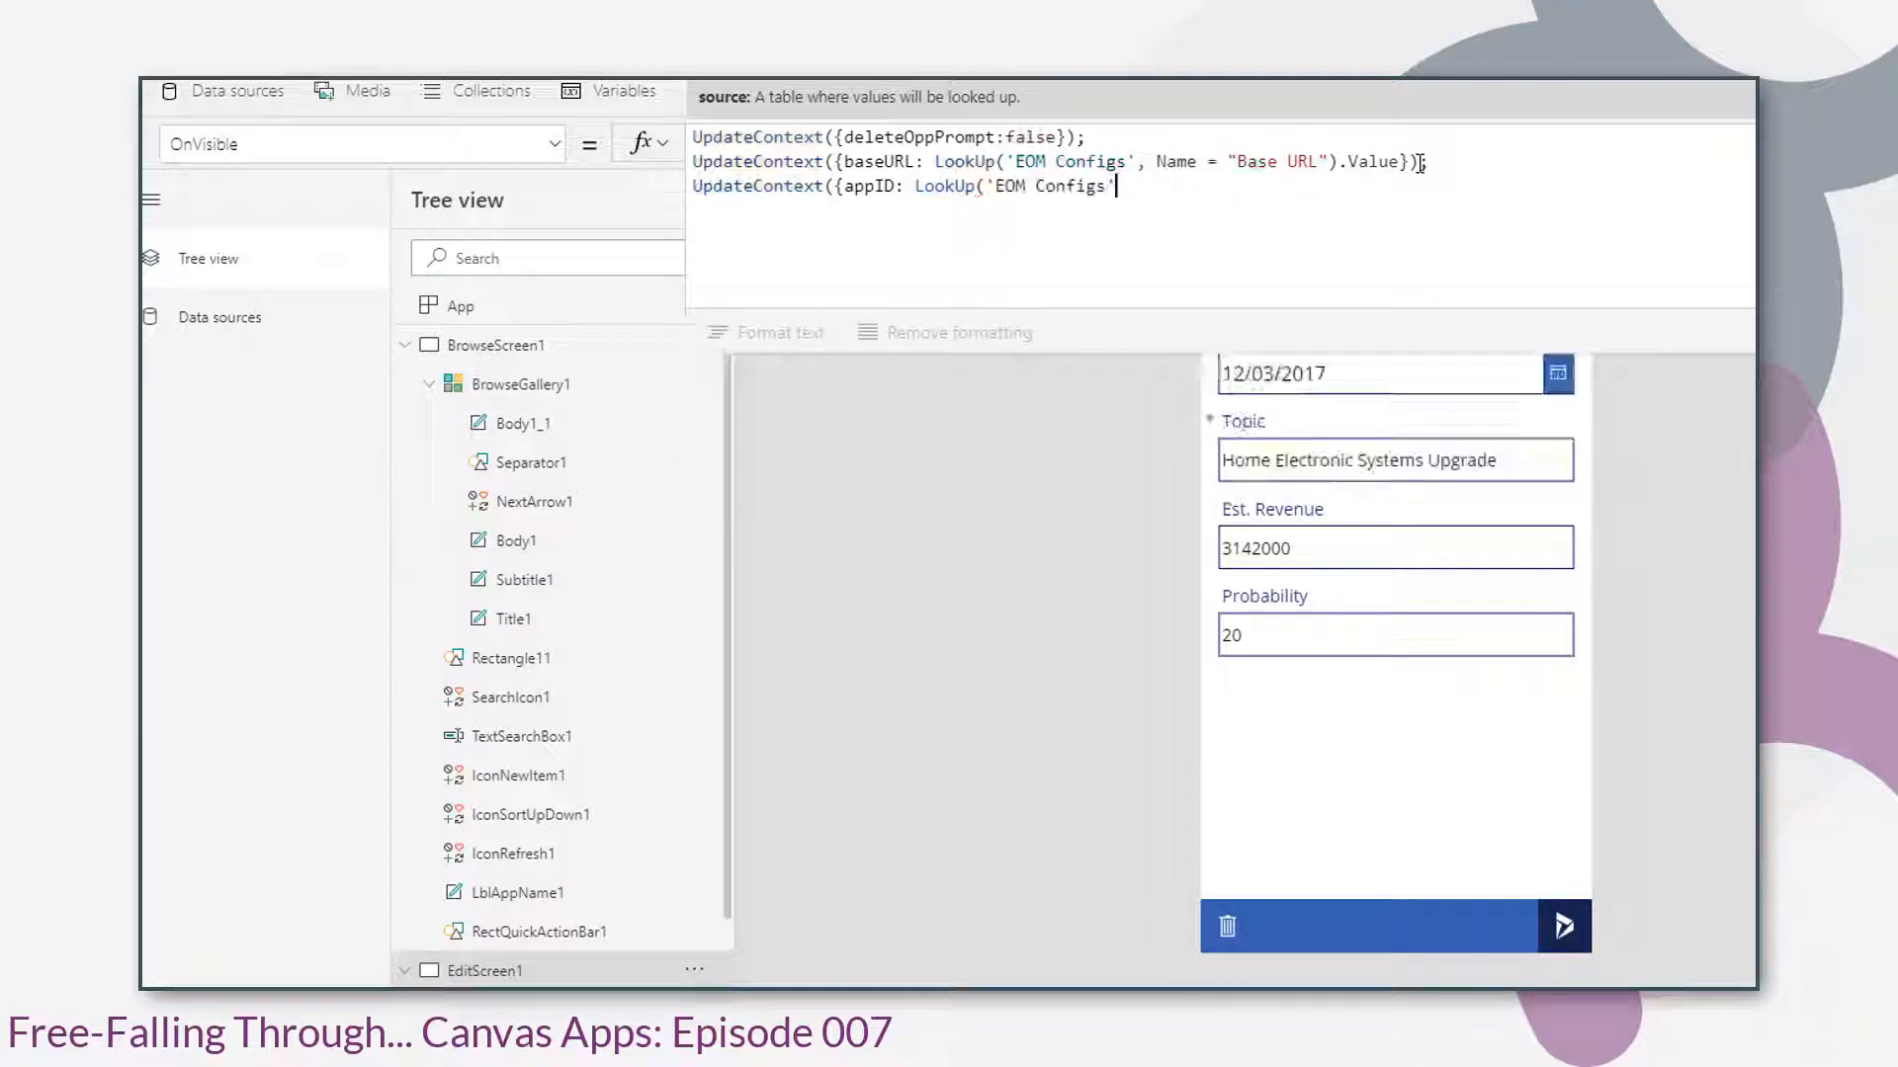
pyautogui.write(', nam')
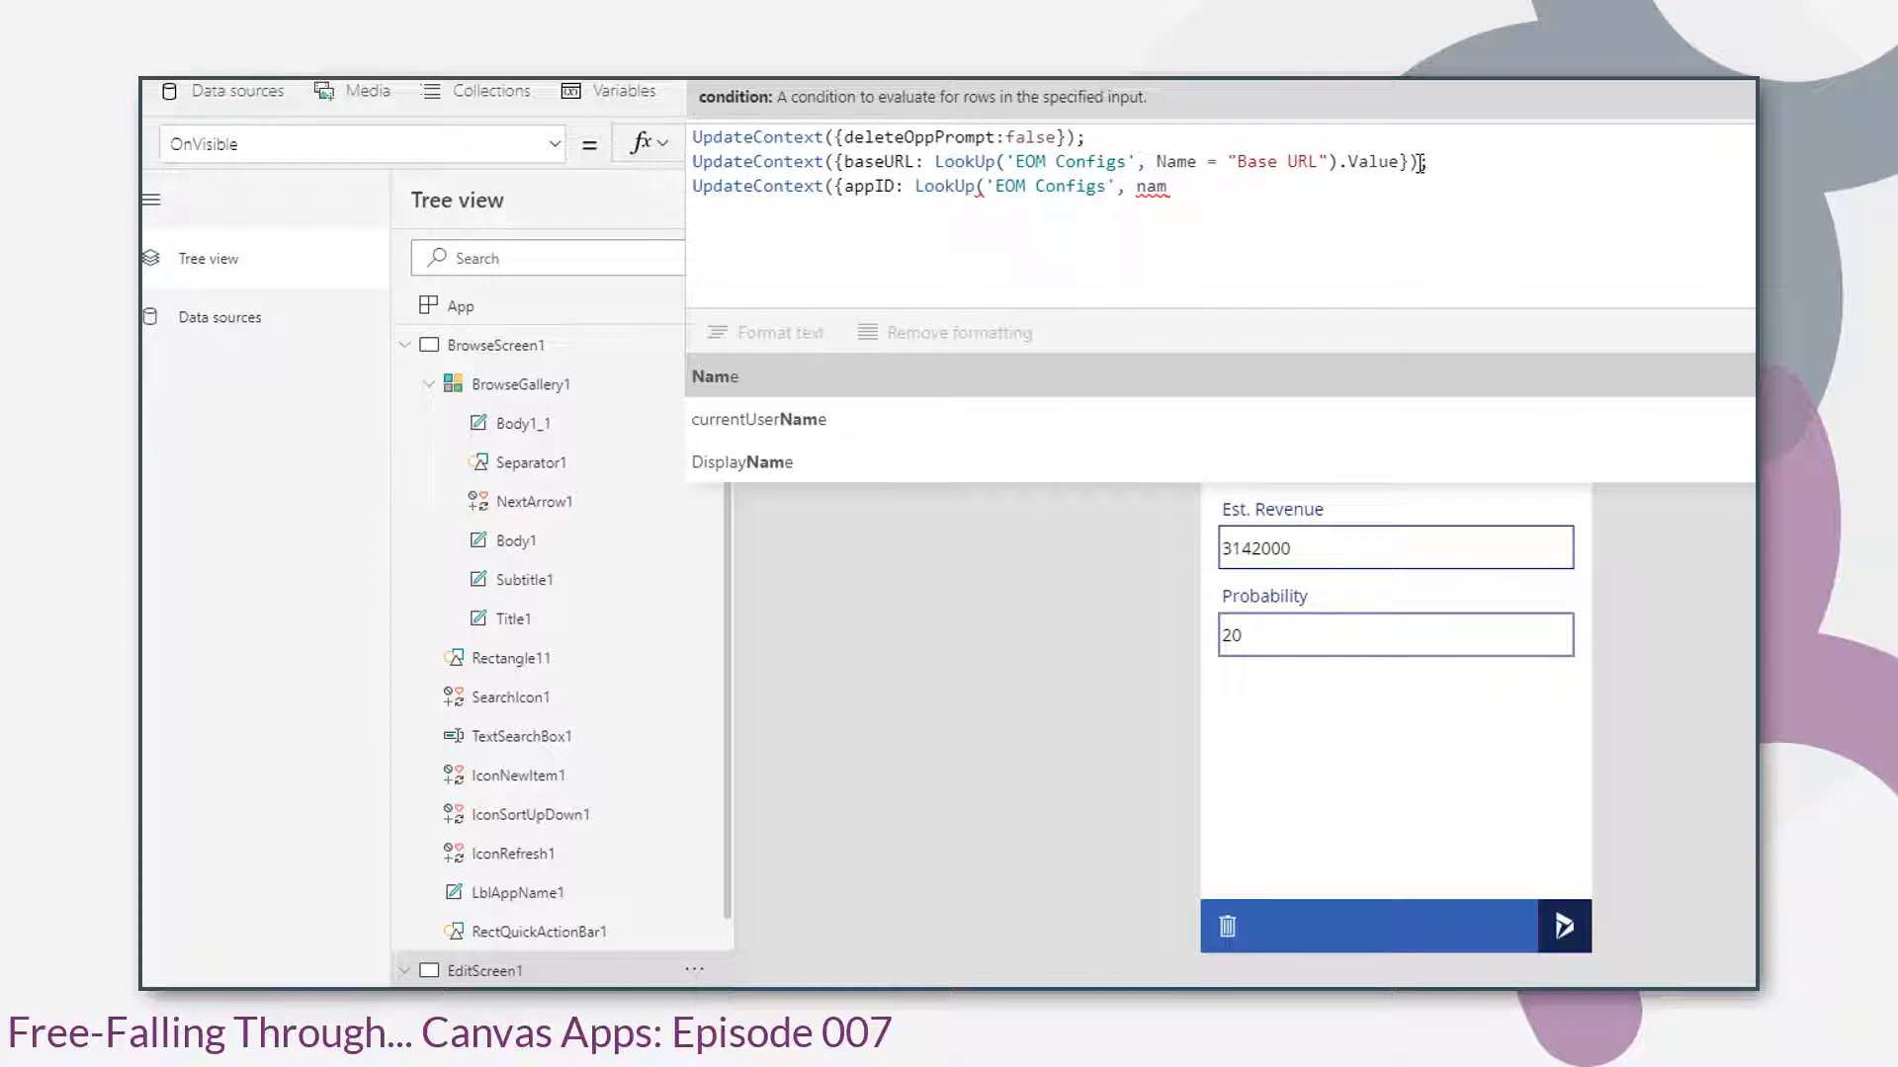
pyautogui.press('Tab')
pyautogui.write('= ')
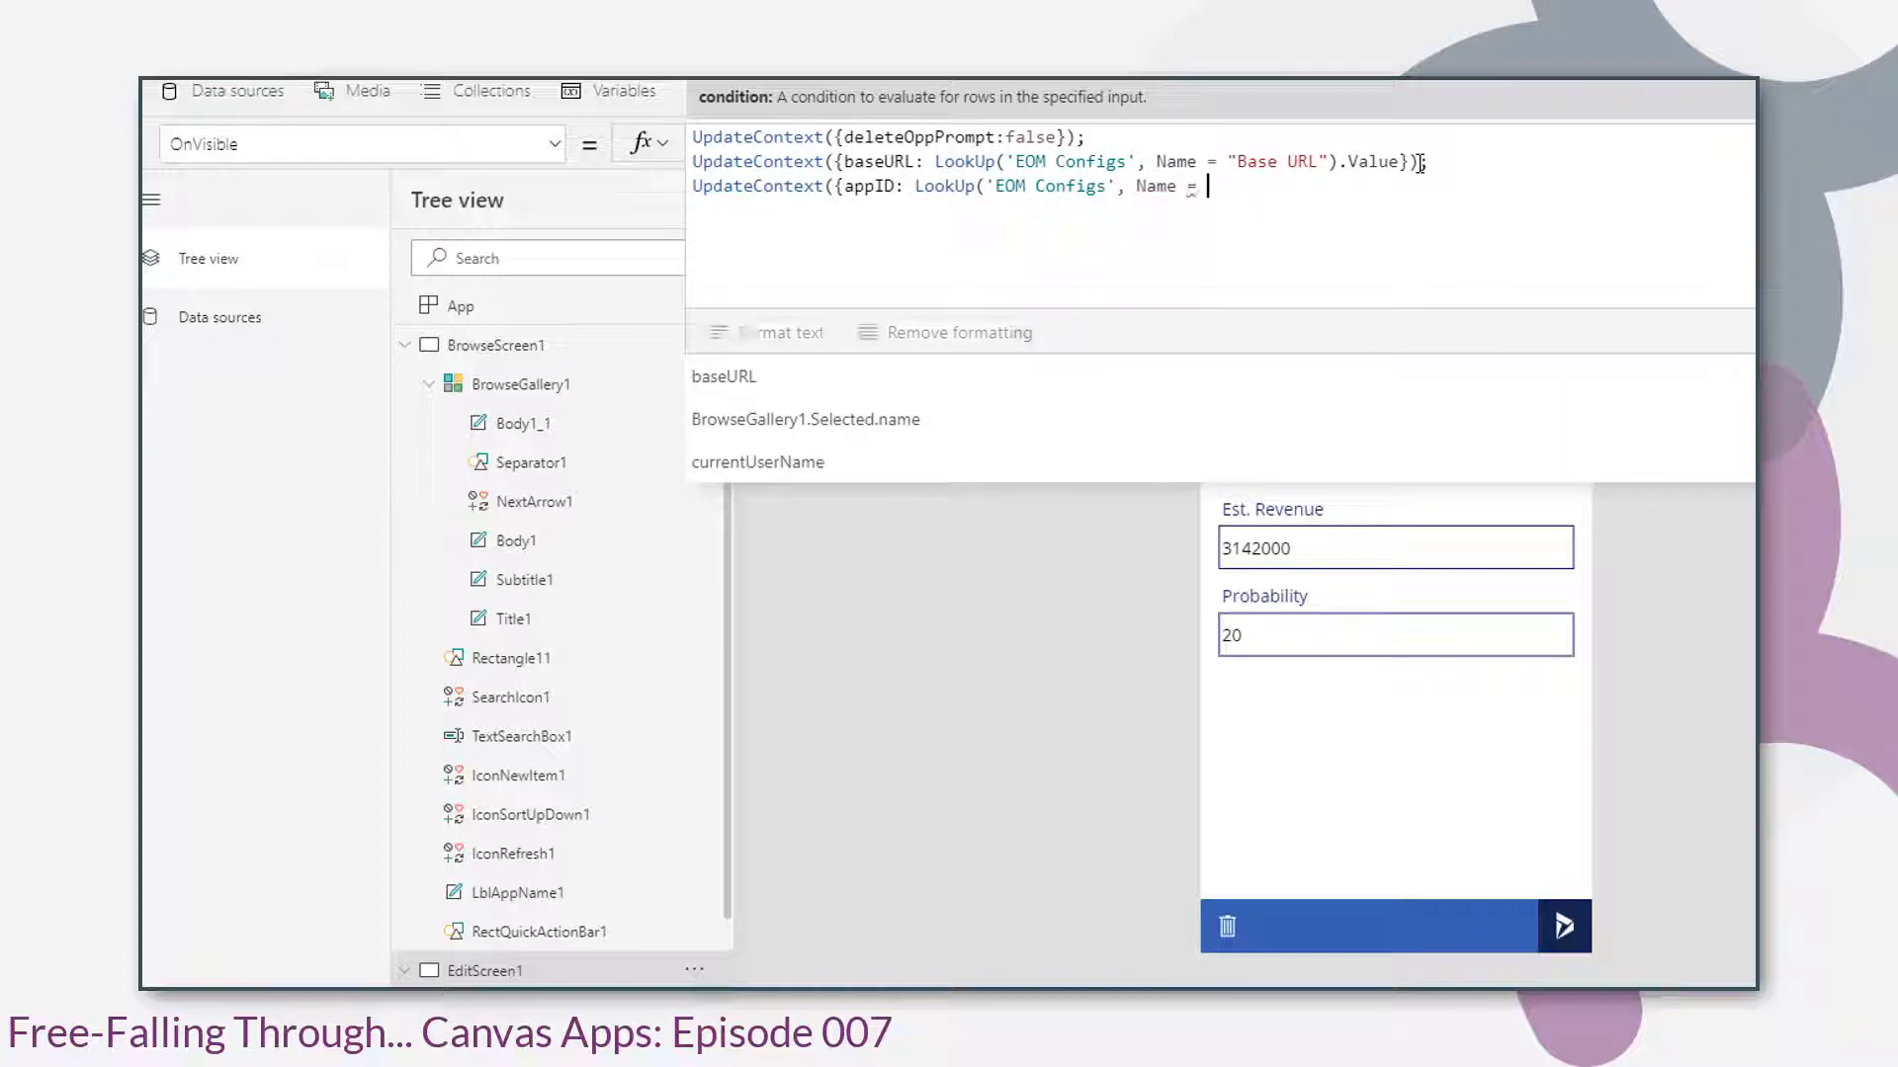
pyautogui.write('""')
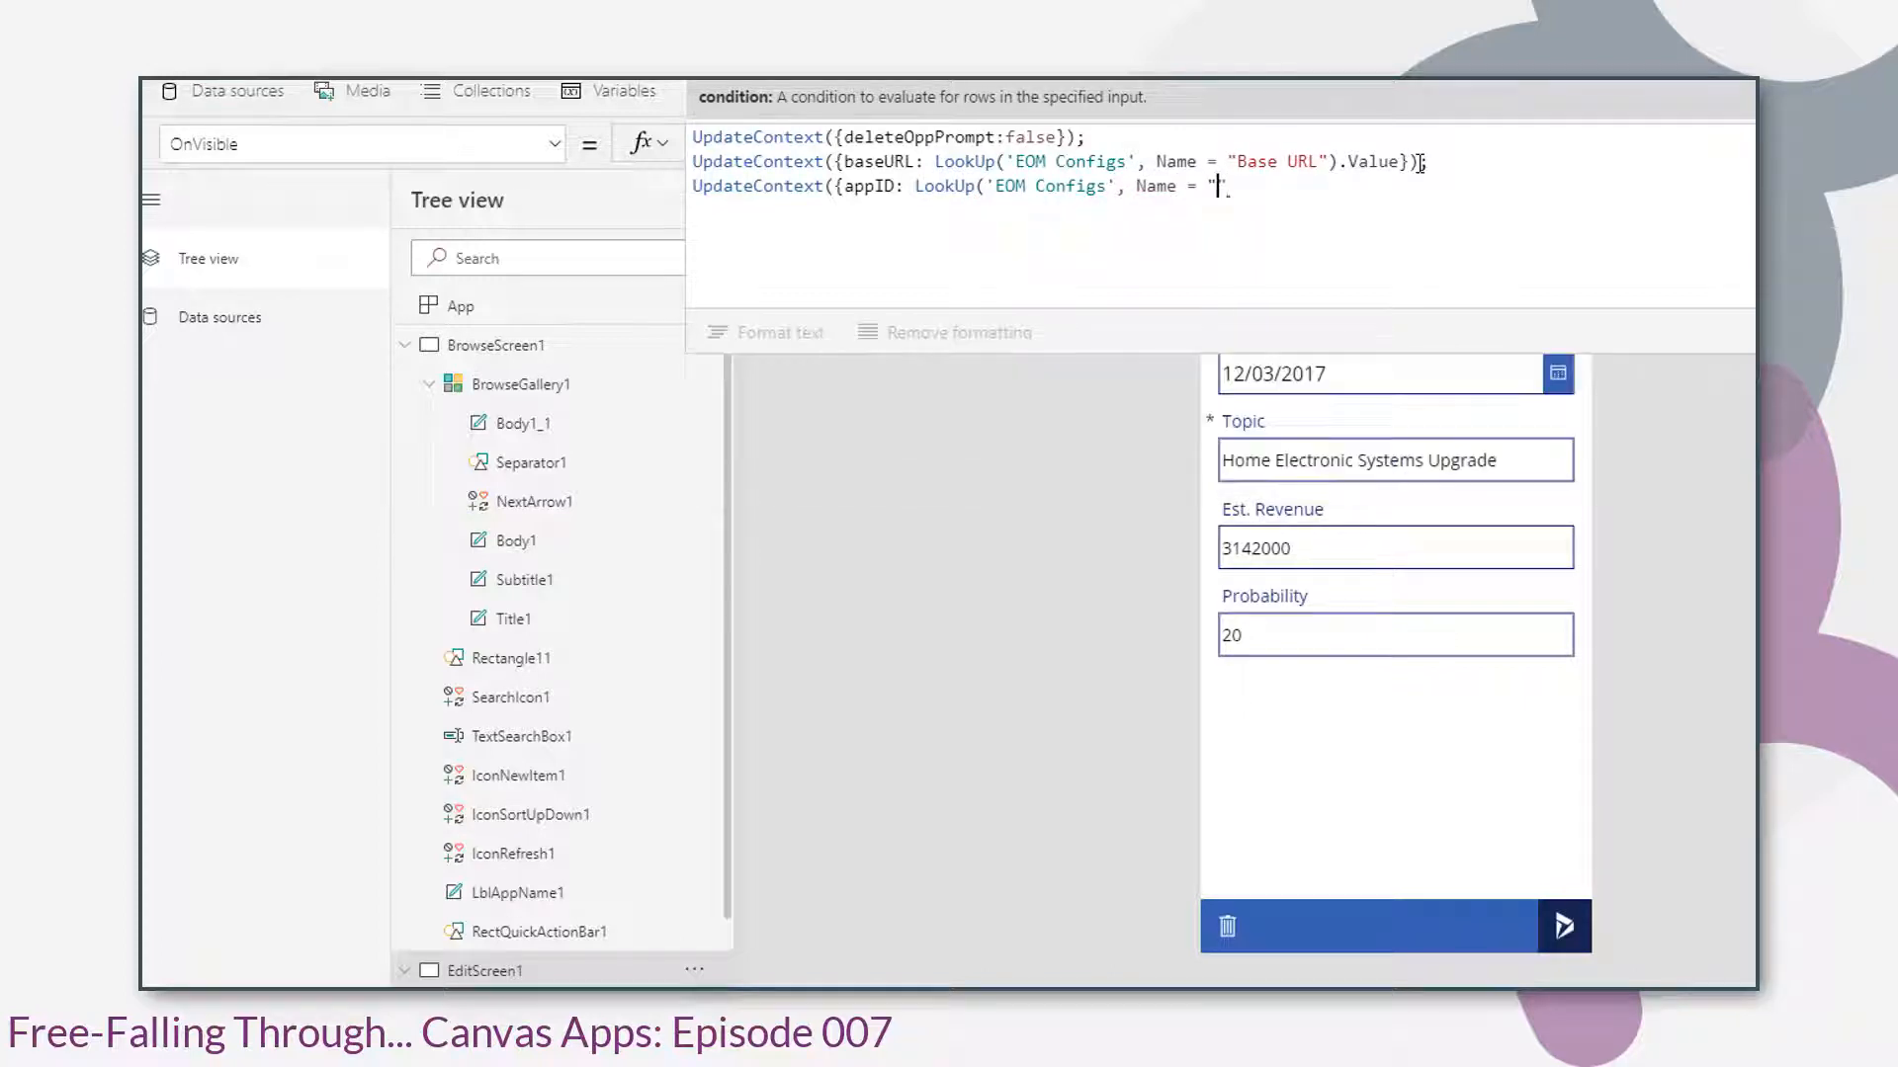
pyautogui.write('App ID')
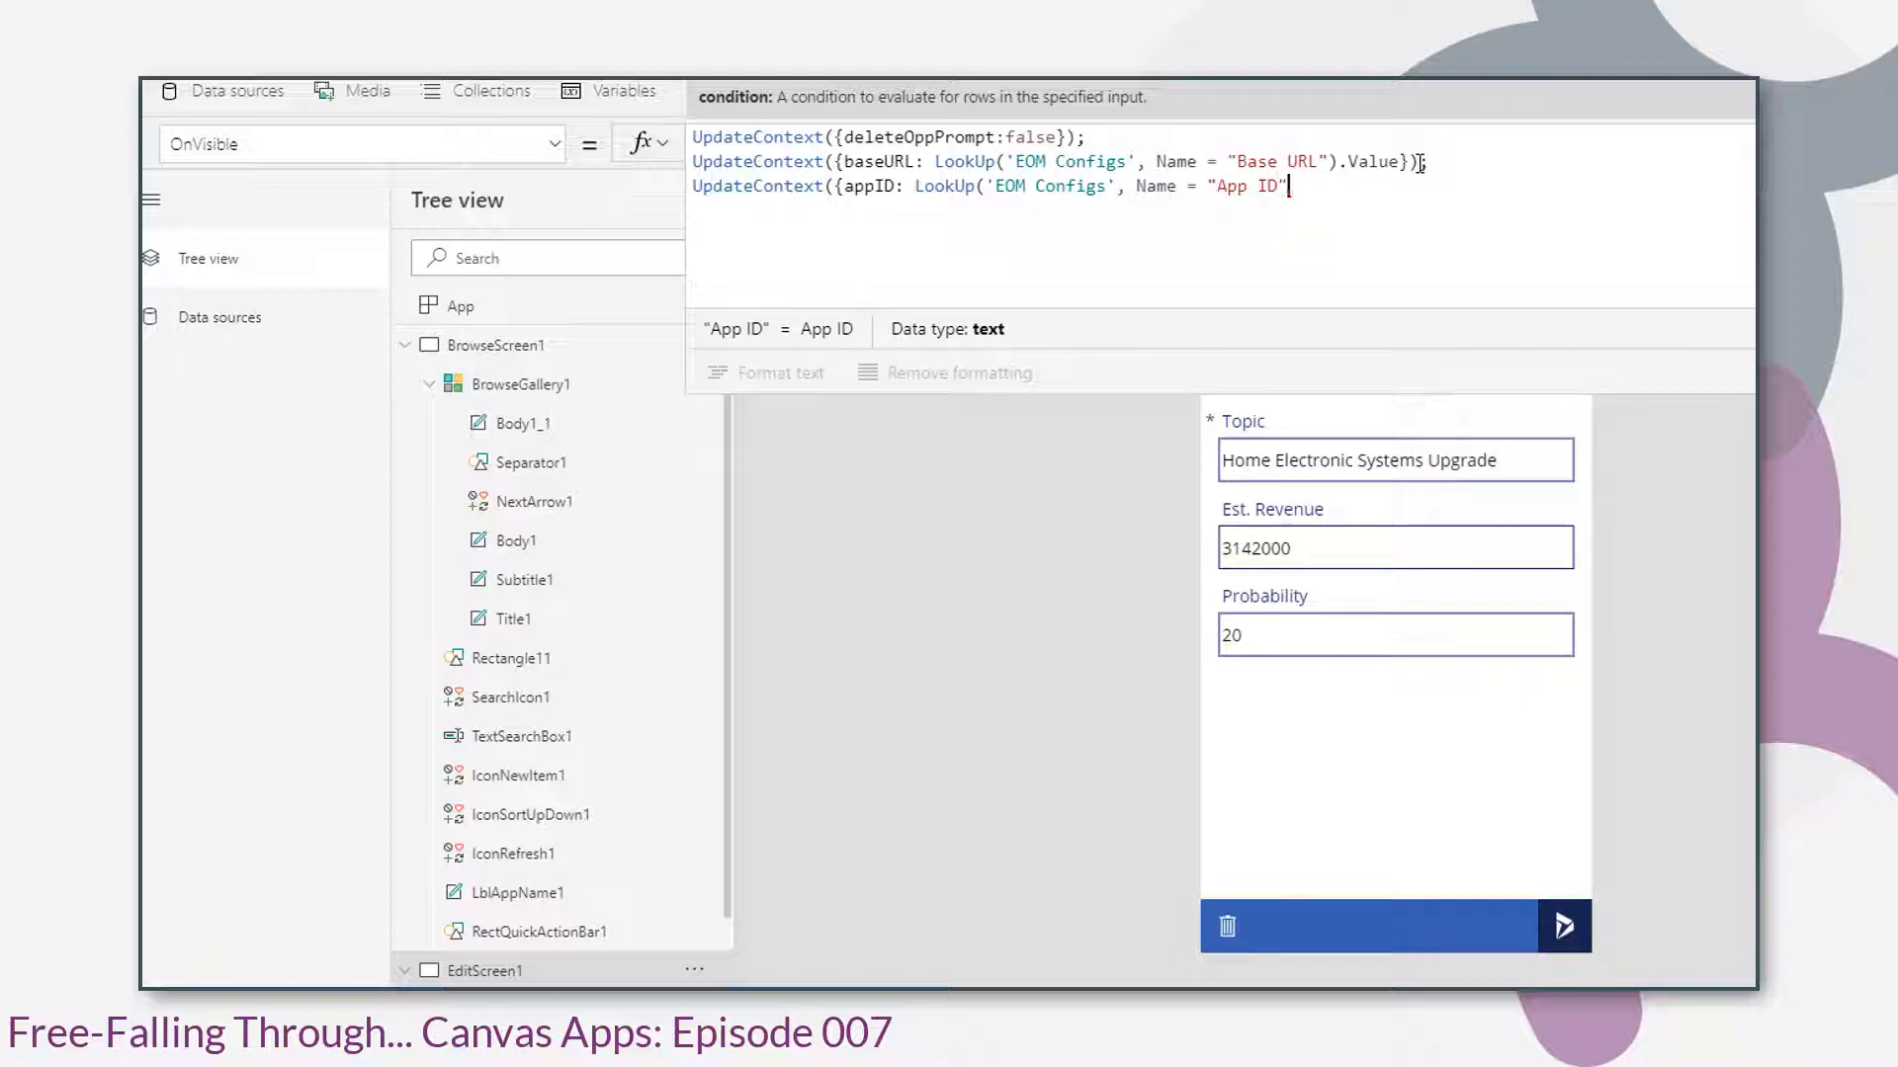
pyautogui.write(').Value')
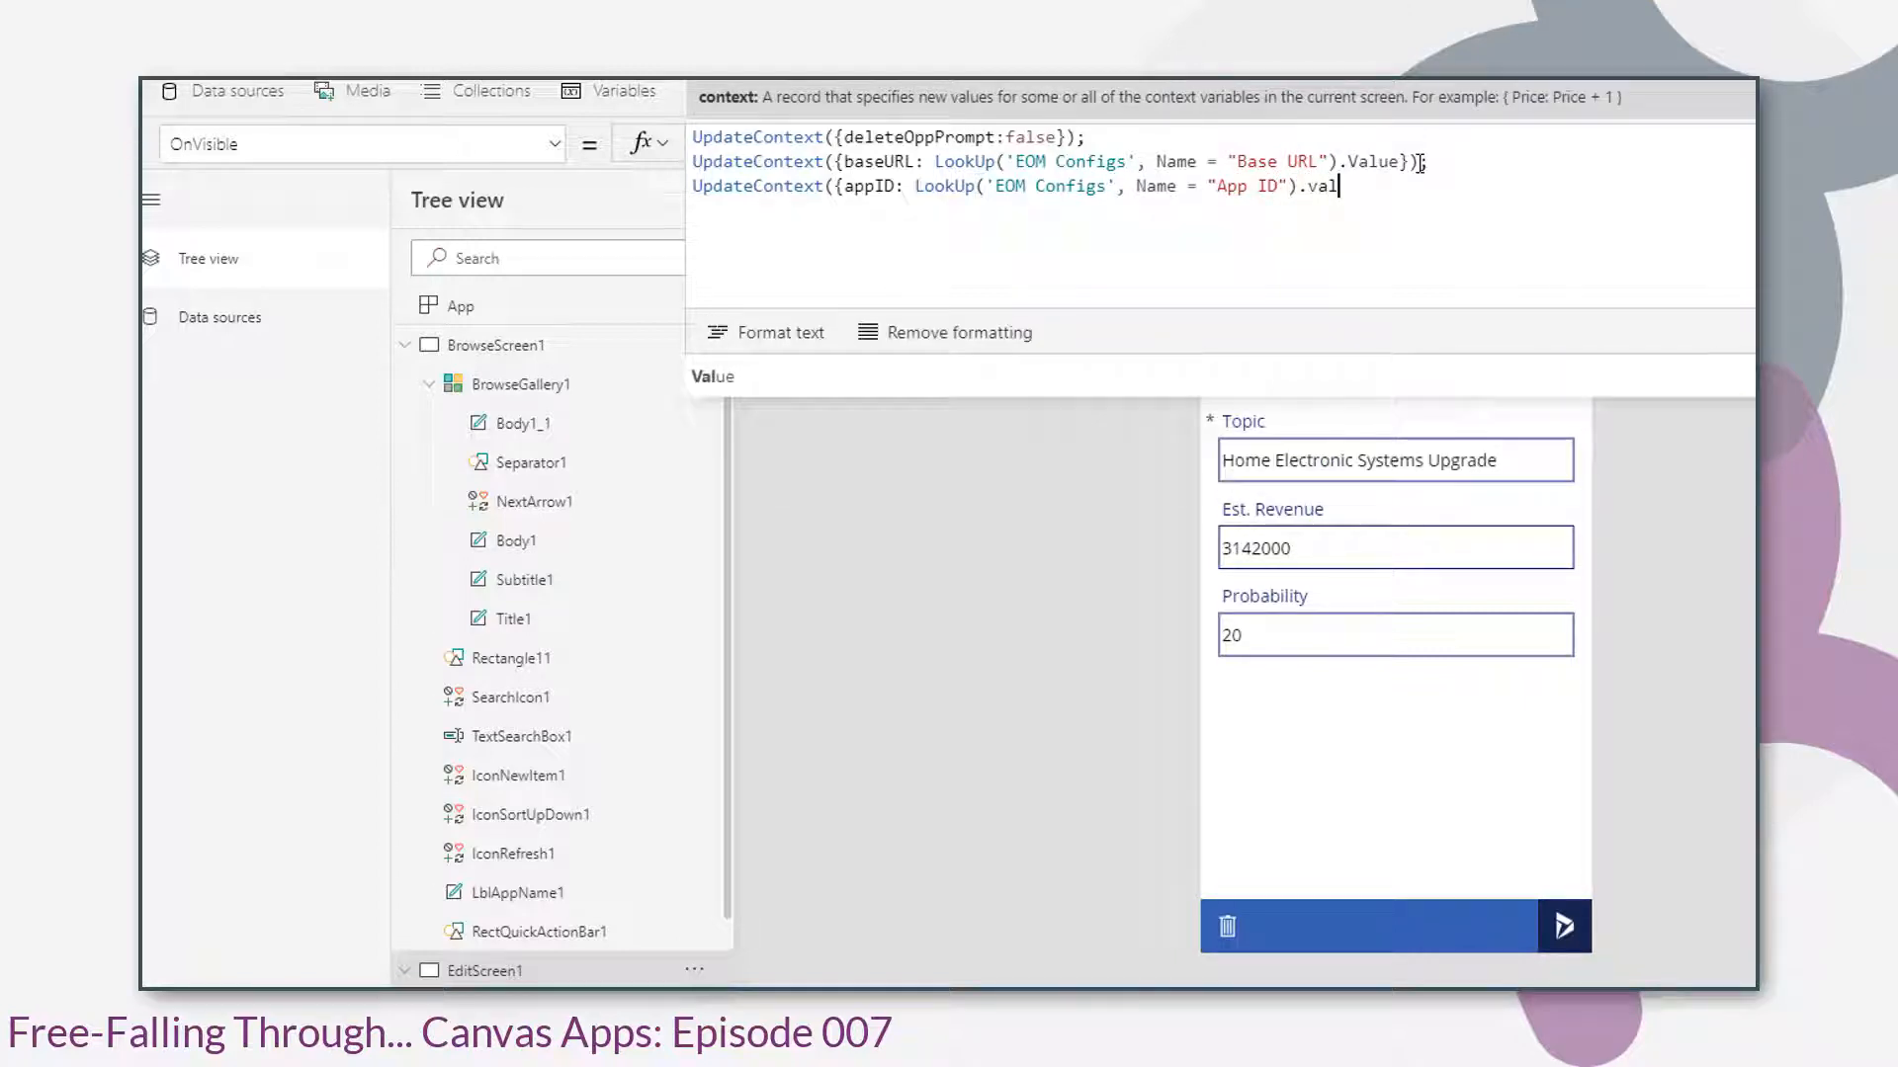
pyautogui.write('});')
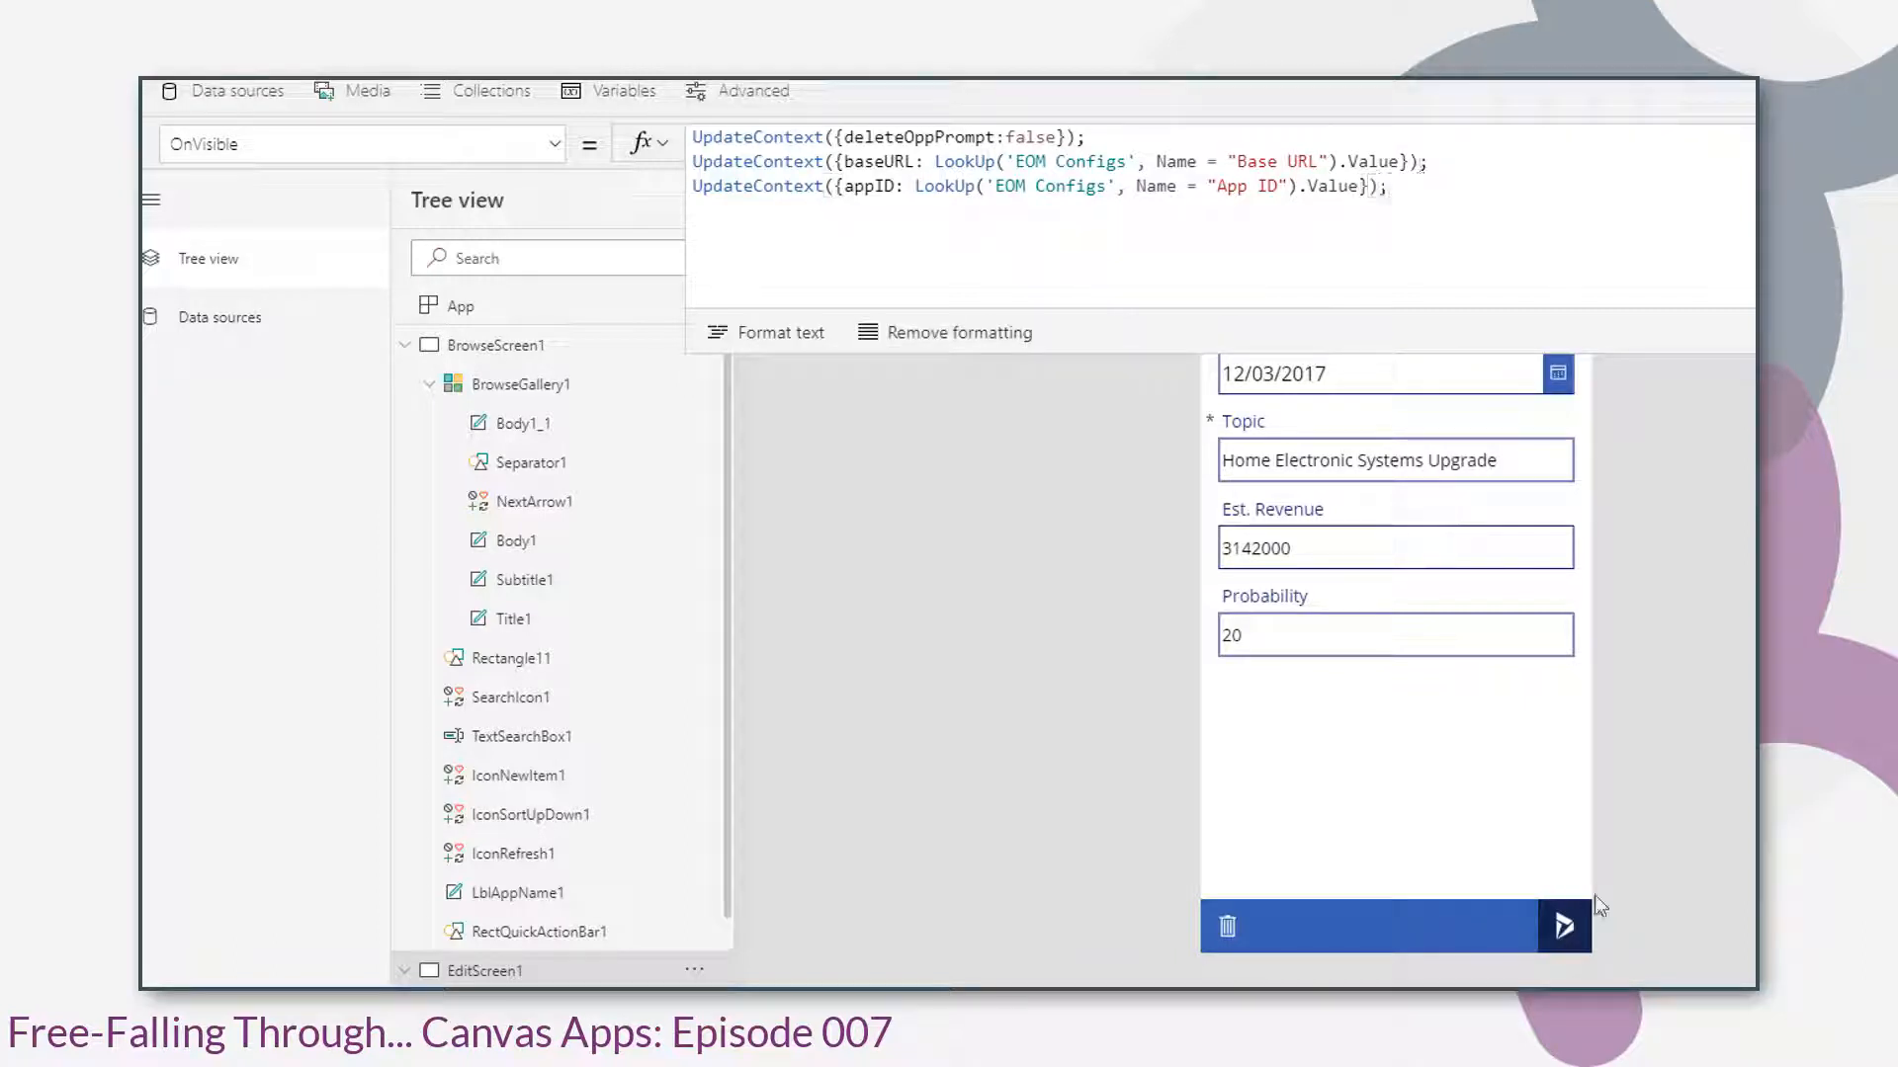
# - Replace the OnSelect formula of the footer's Dynamics icon with the start of a Launch call, Launch(baseURL
pyautogui.click(1565, 934)
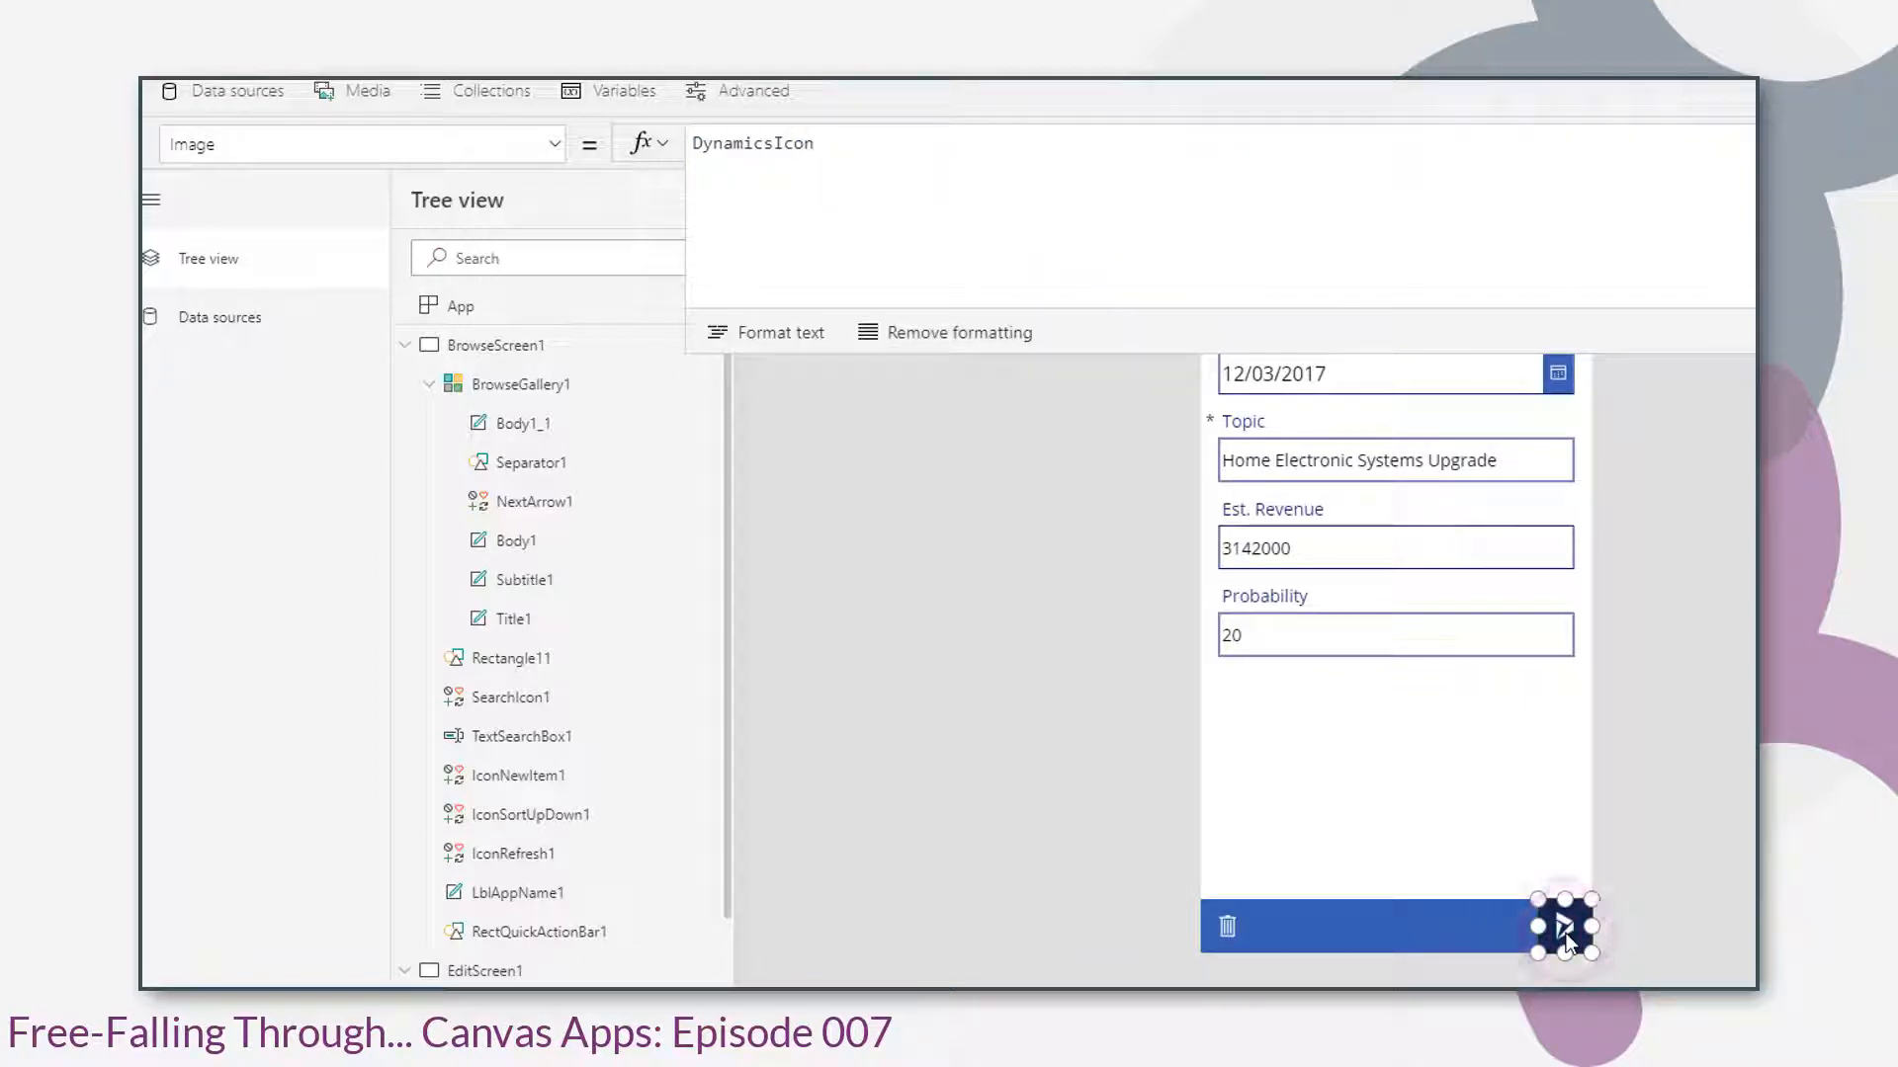
pyautogui.click(241, 145)
pyautogui.write('OnSelect')
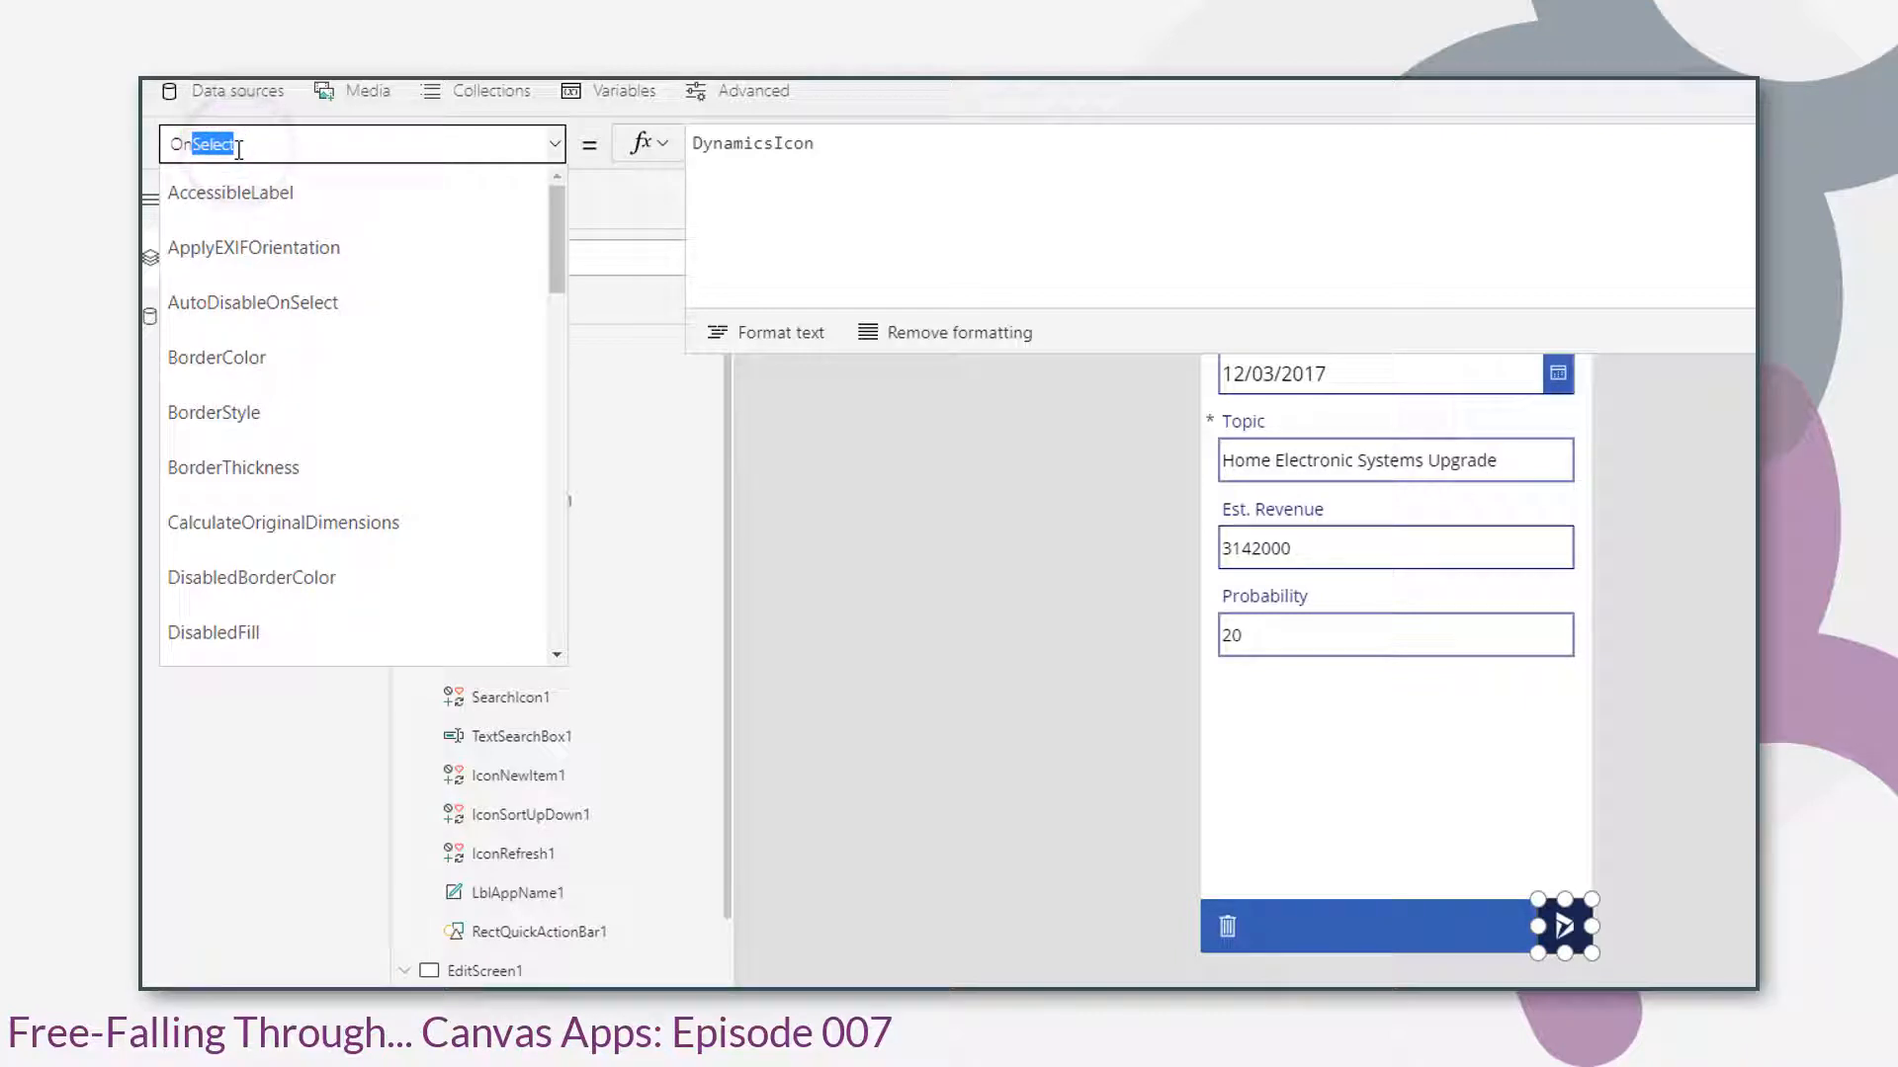
pyautogui.click(721, 142)
pyautogui.doubleClick(721, 142)
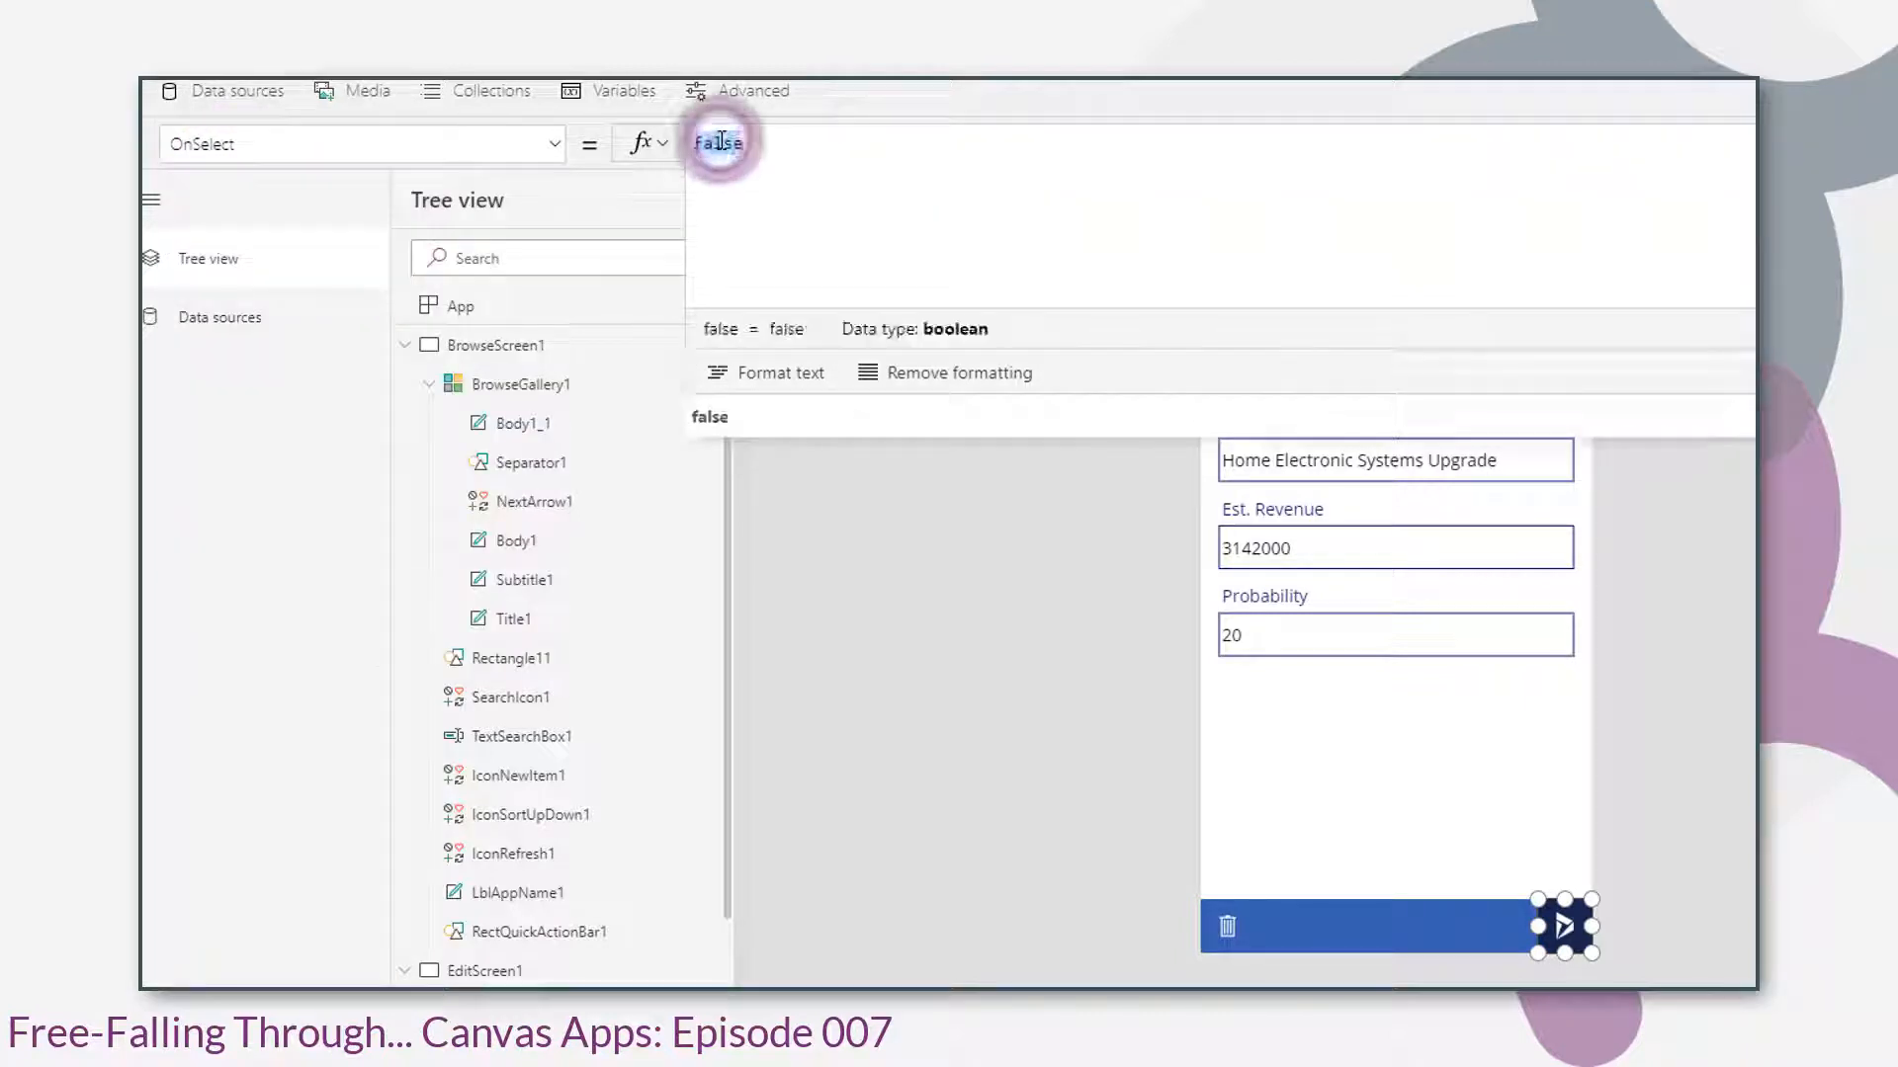
pyautogui.write('launch(')
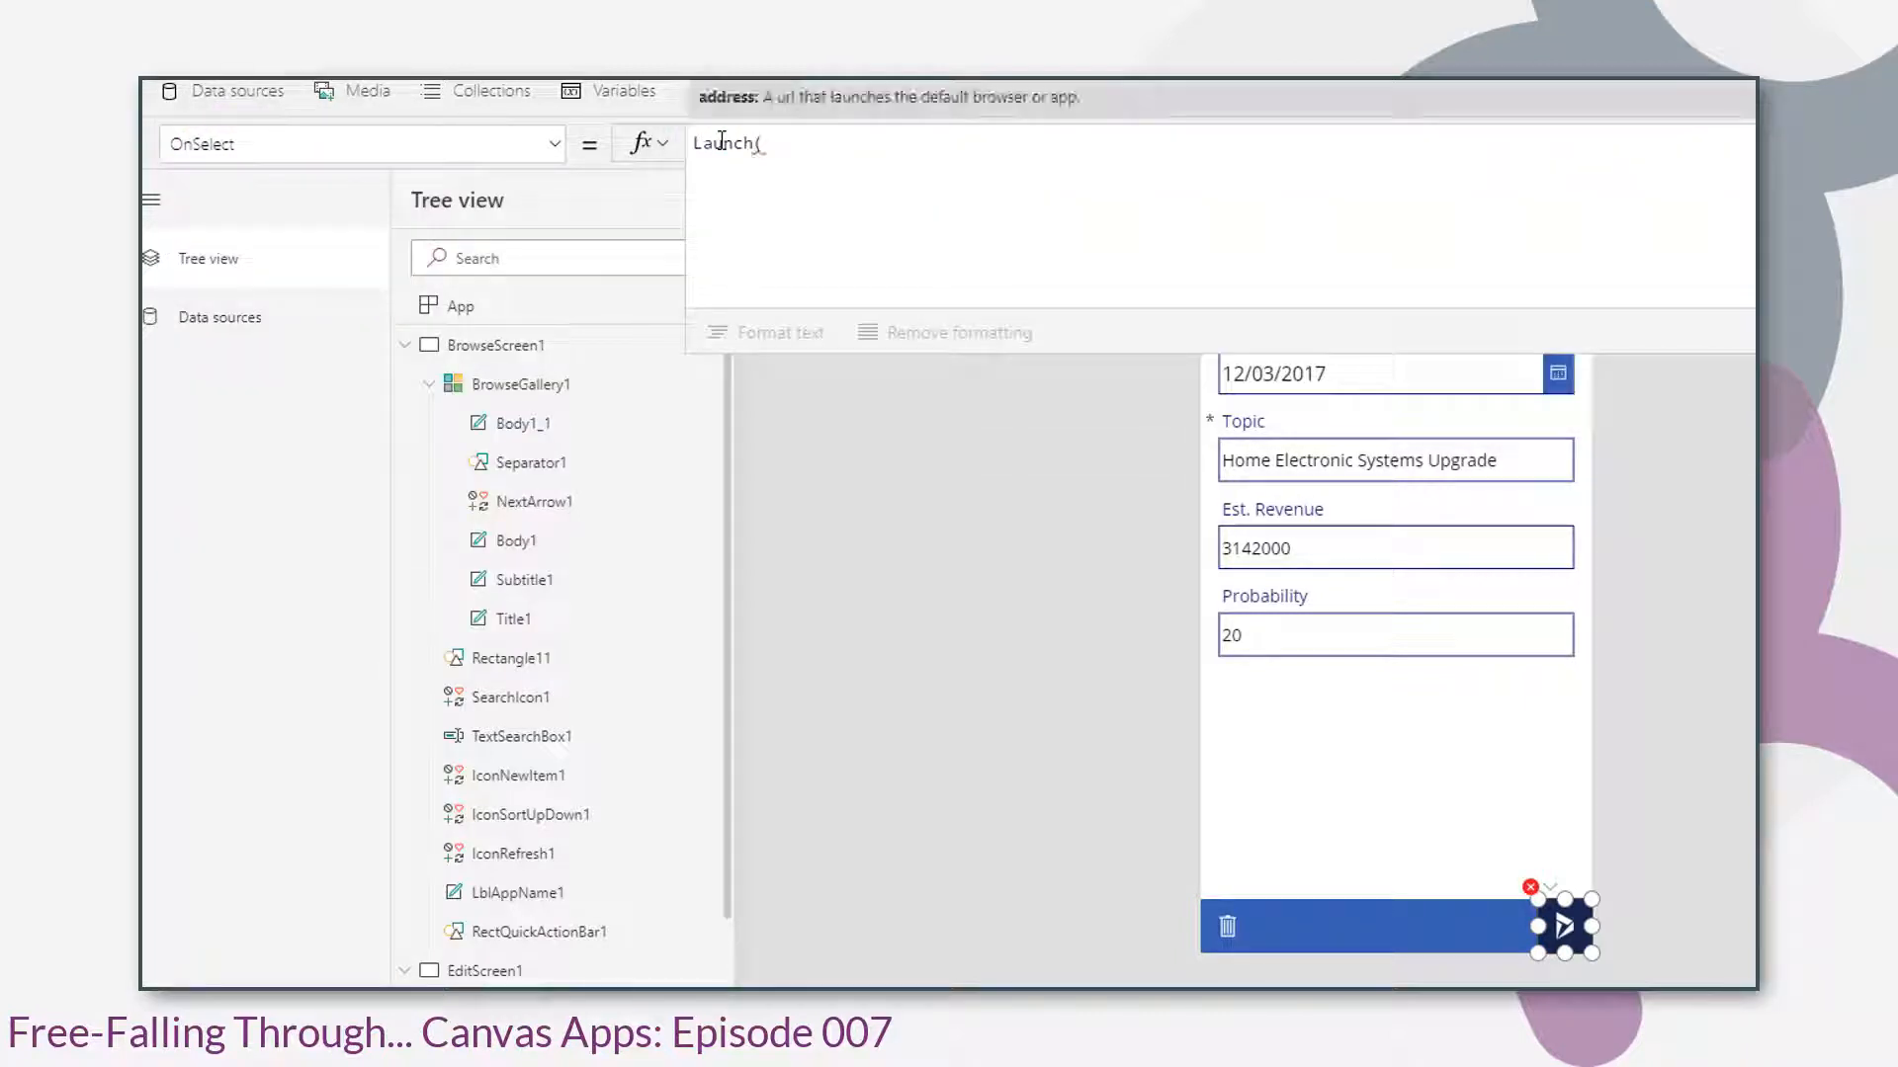
pyautogui.write('baseURL')
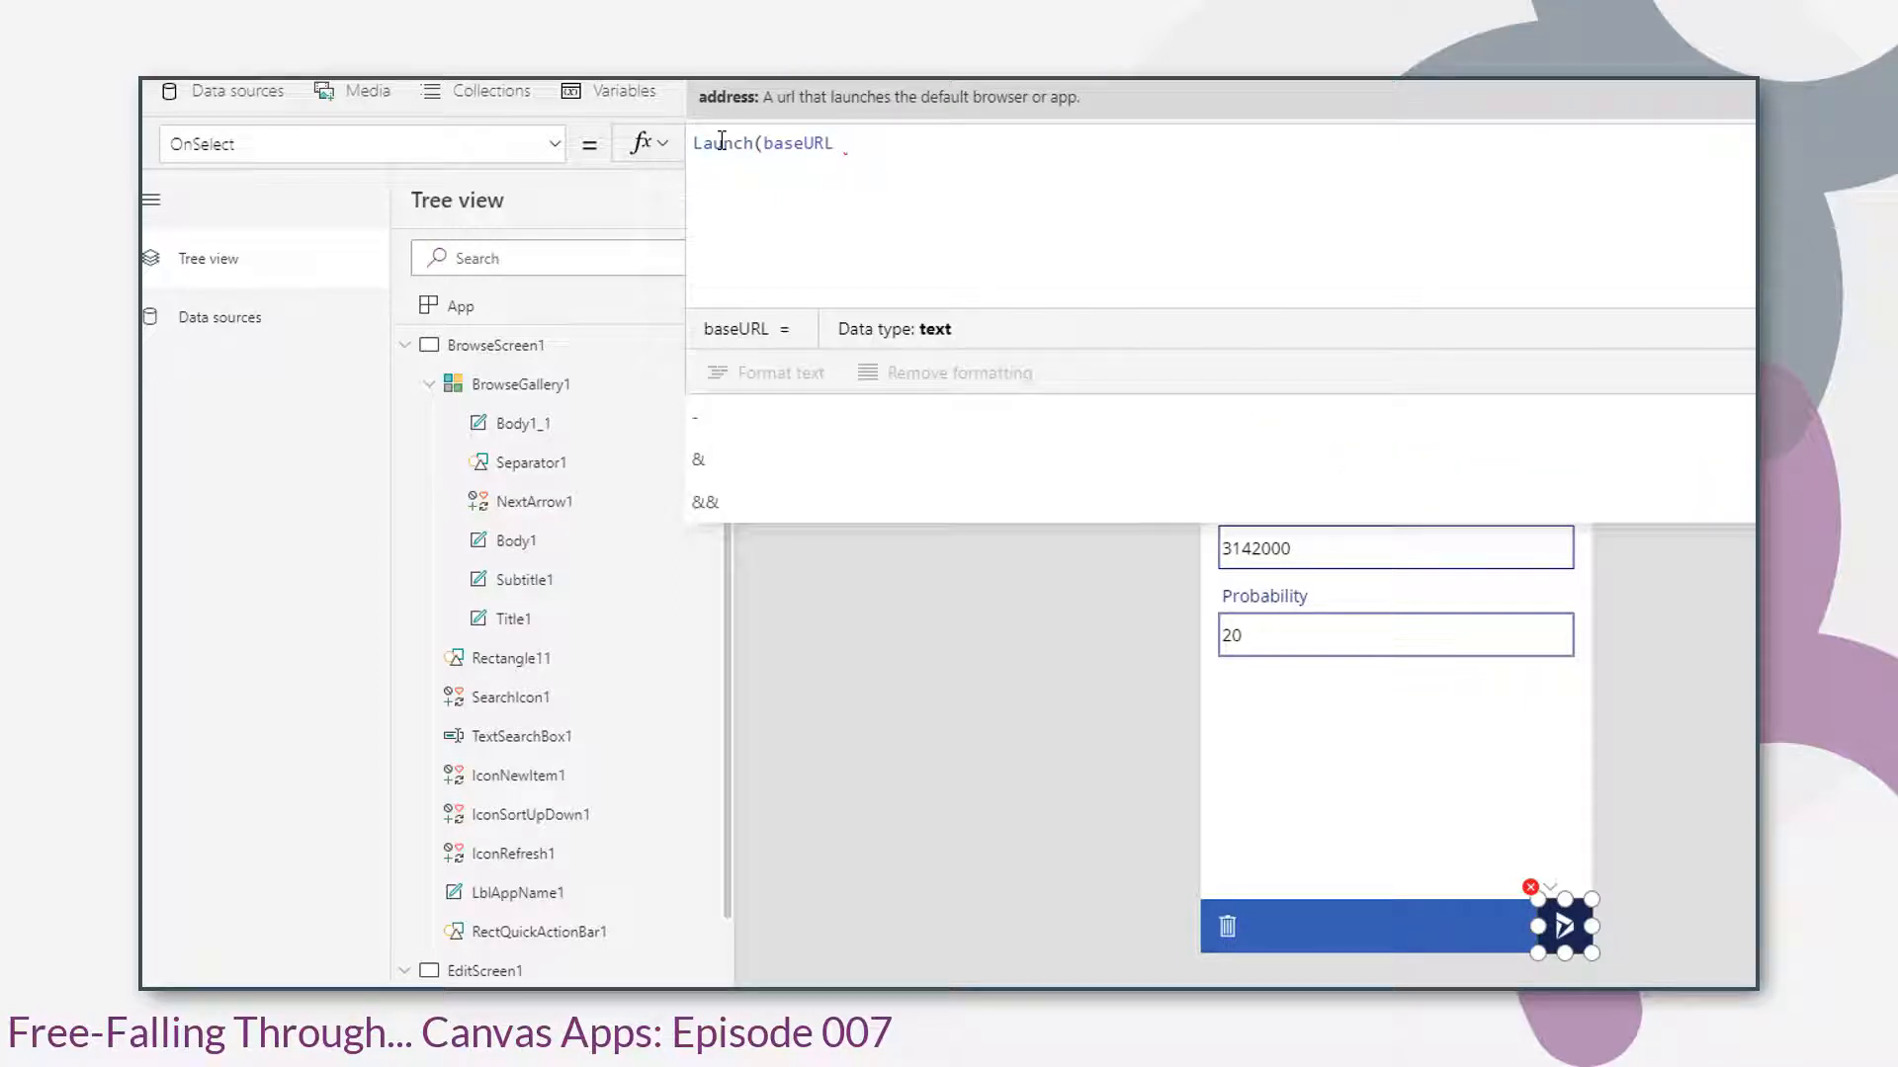
# - Concatenate the quoted string "/main.aspx?appid=" to baseURL with &, copying the text from the Notepad notes
pyautogui.write(' & "')
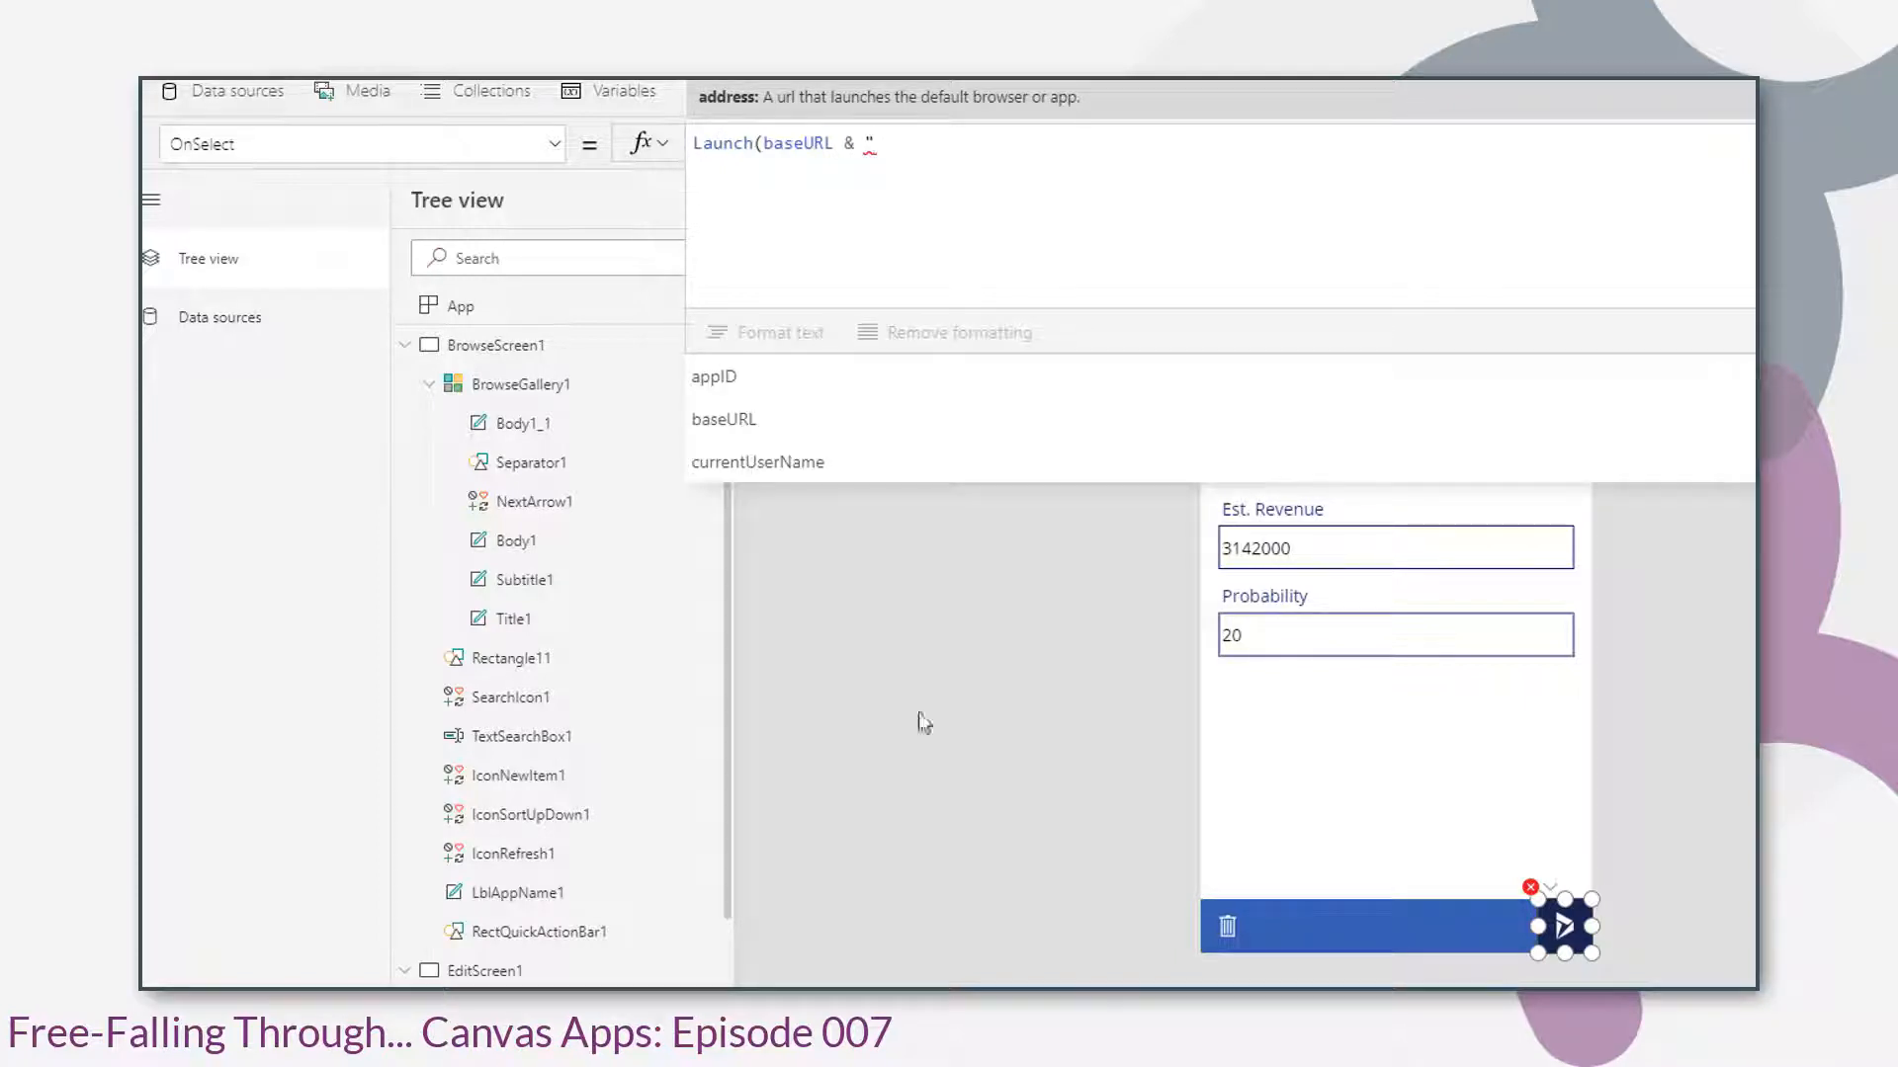
pyautogui.hotkey('alt', 'Tab')
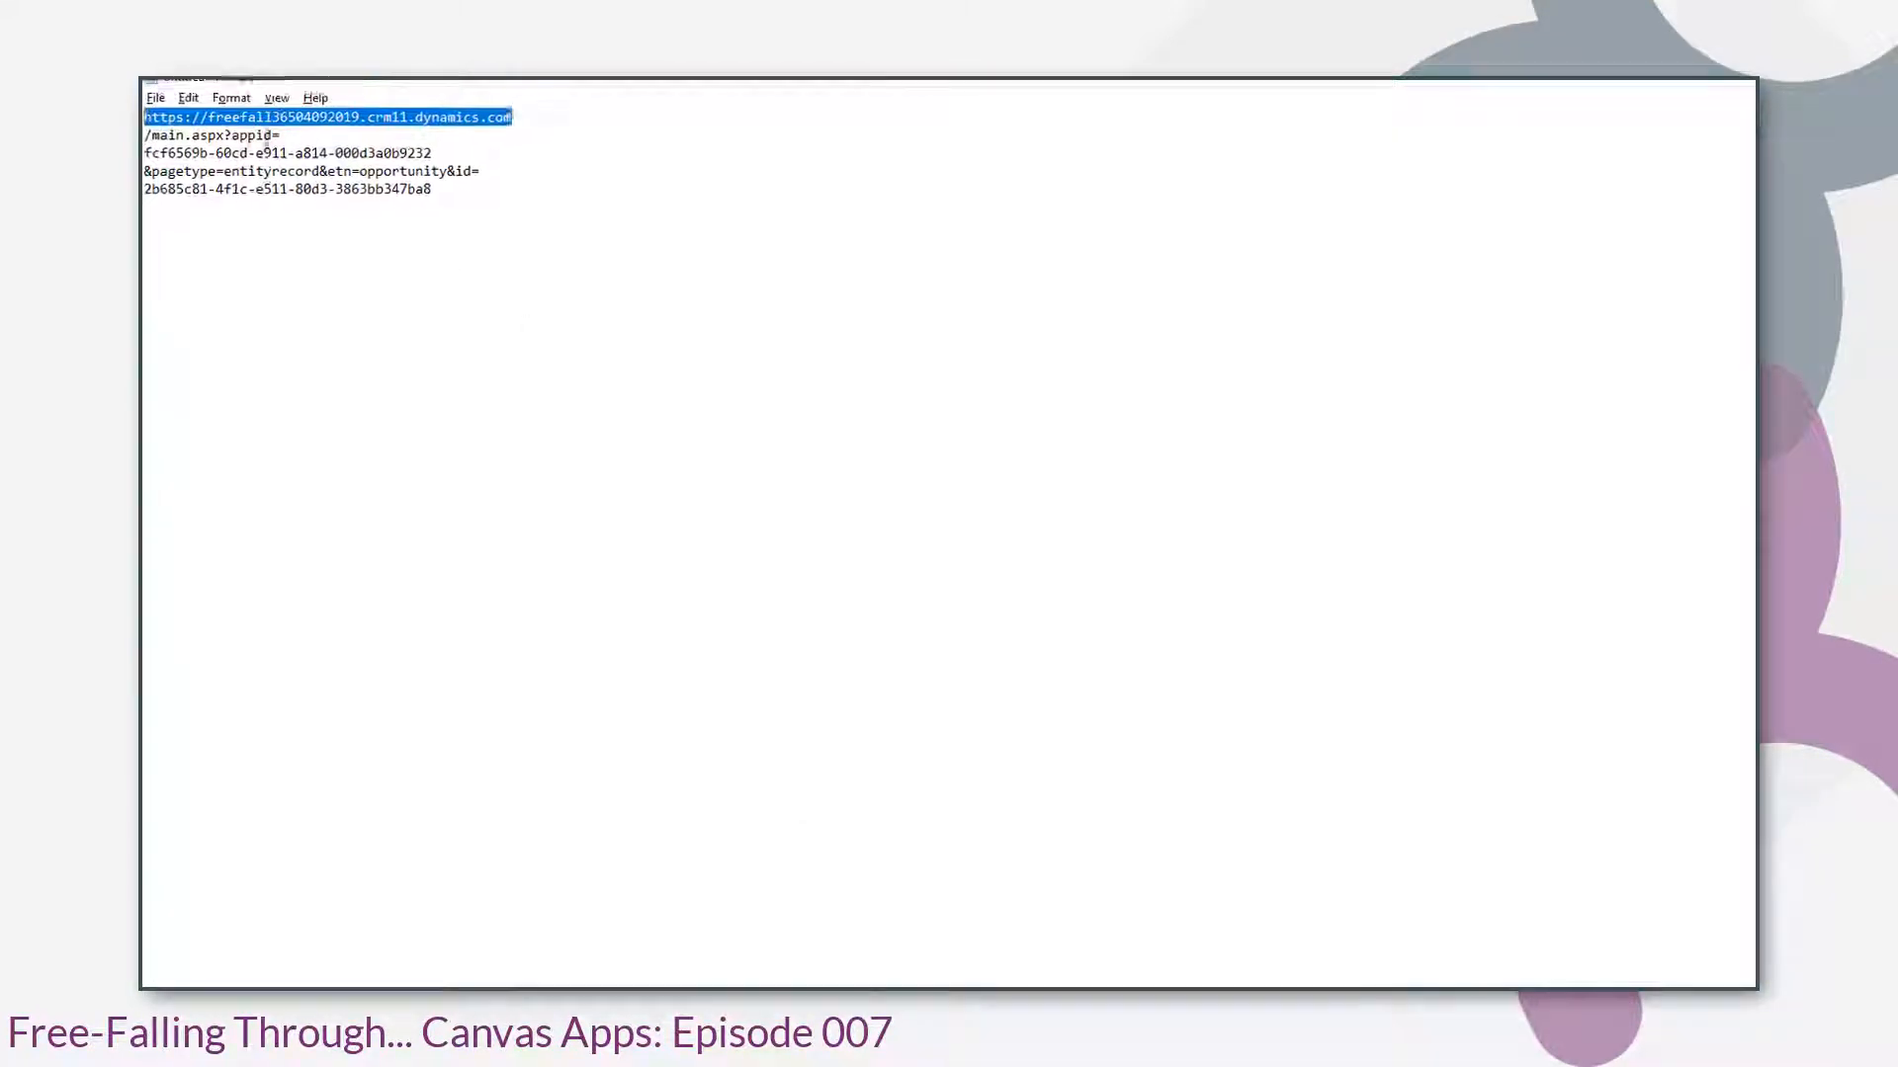
pyautogui.moveTo(280, 135); pyautogui.dragTo(145, 135)
pyautogui.hotkey('ctrl', 'c')
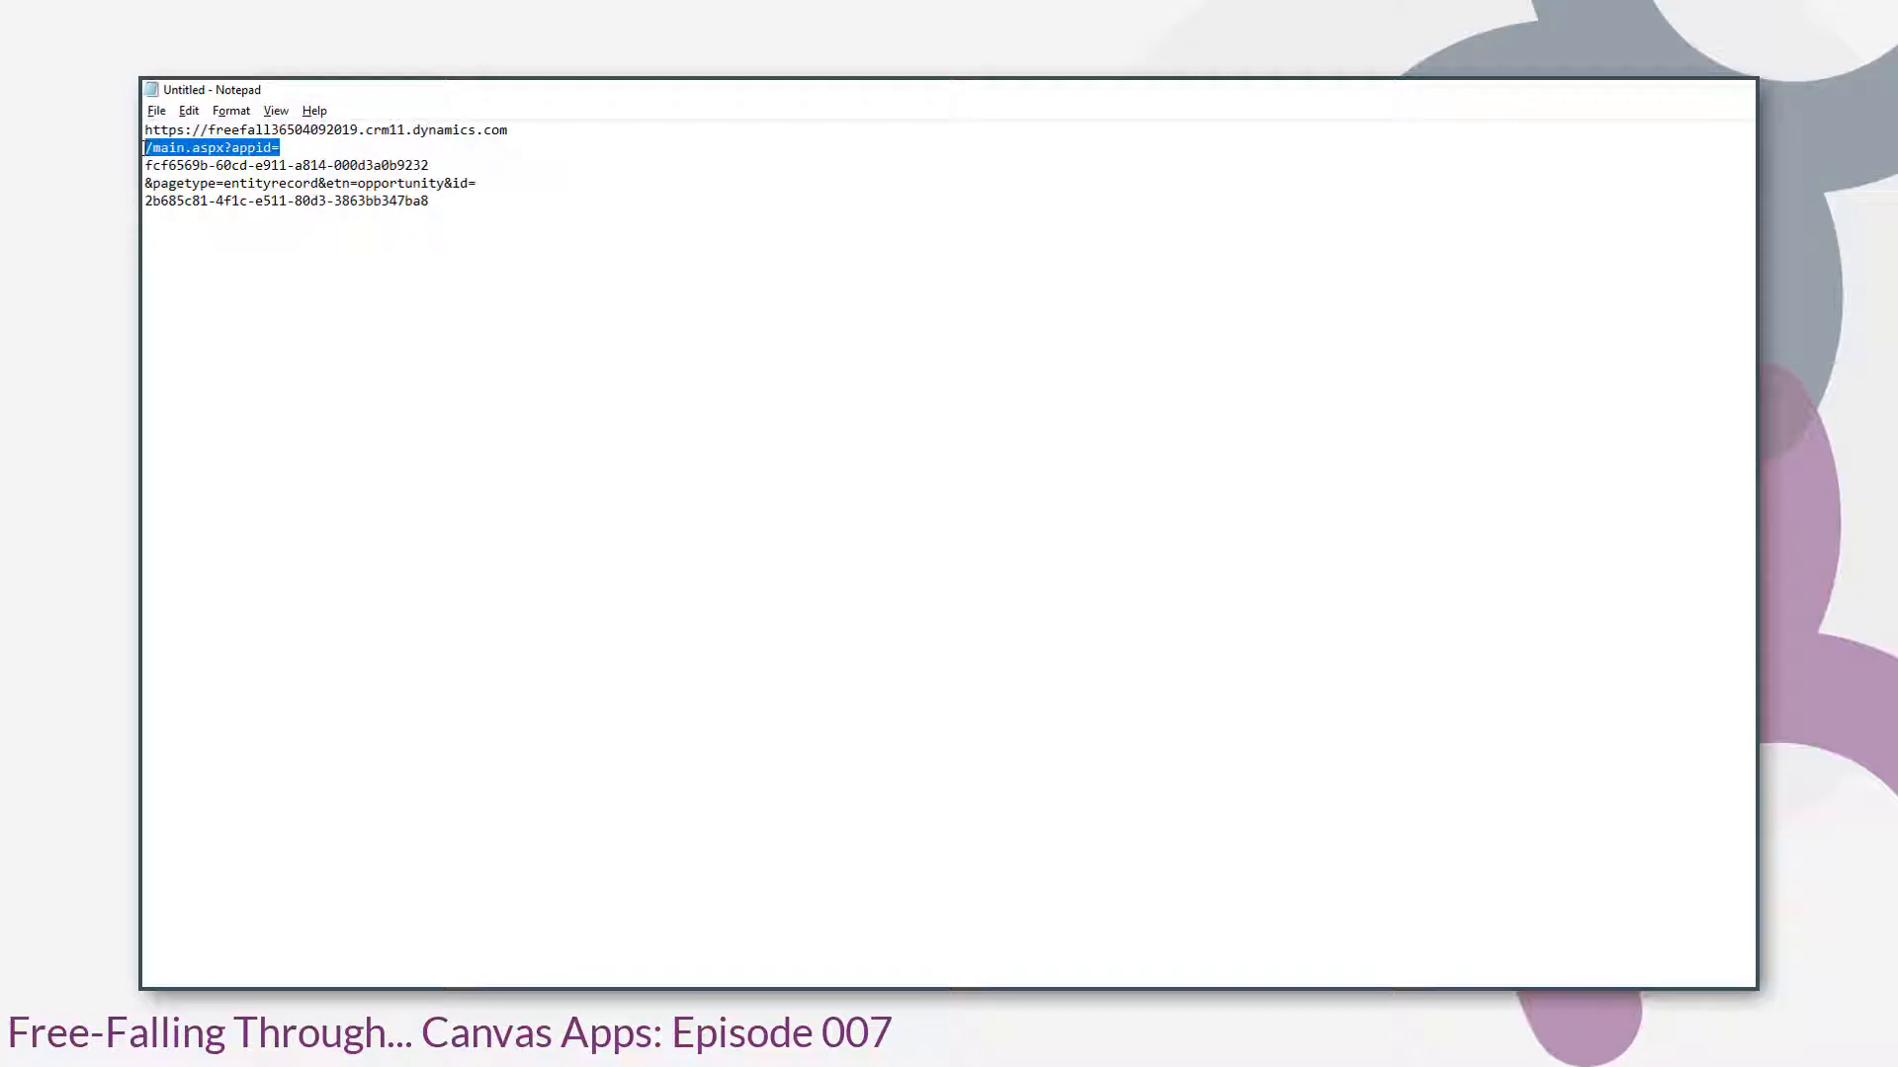
pyautogui.hotkey('alt', 'Tab')
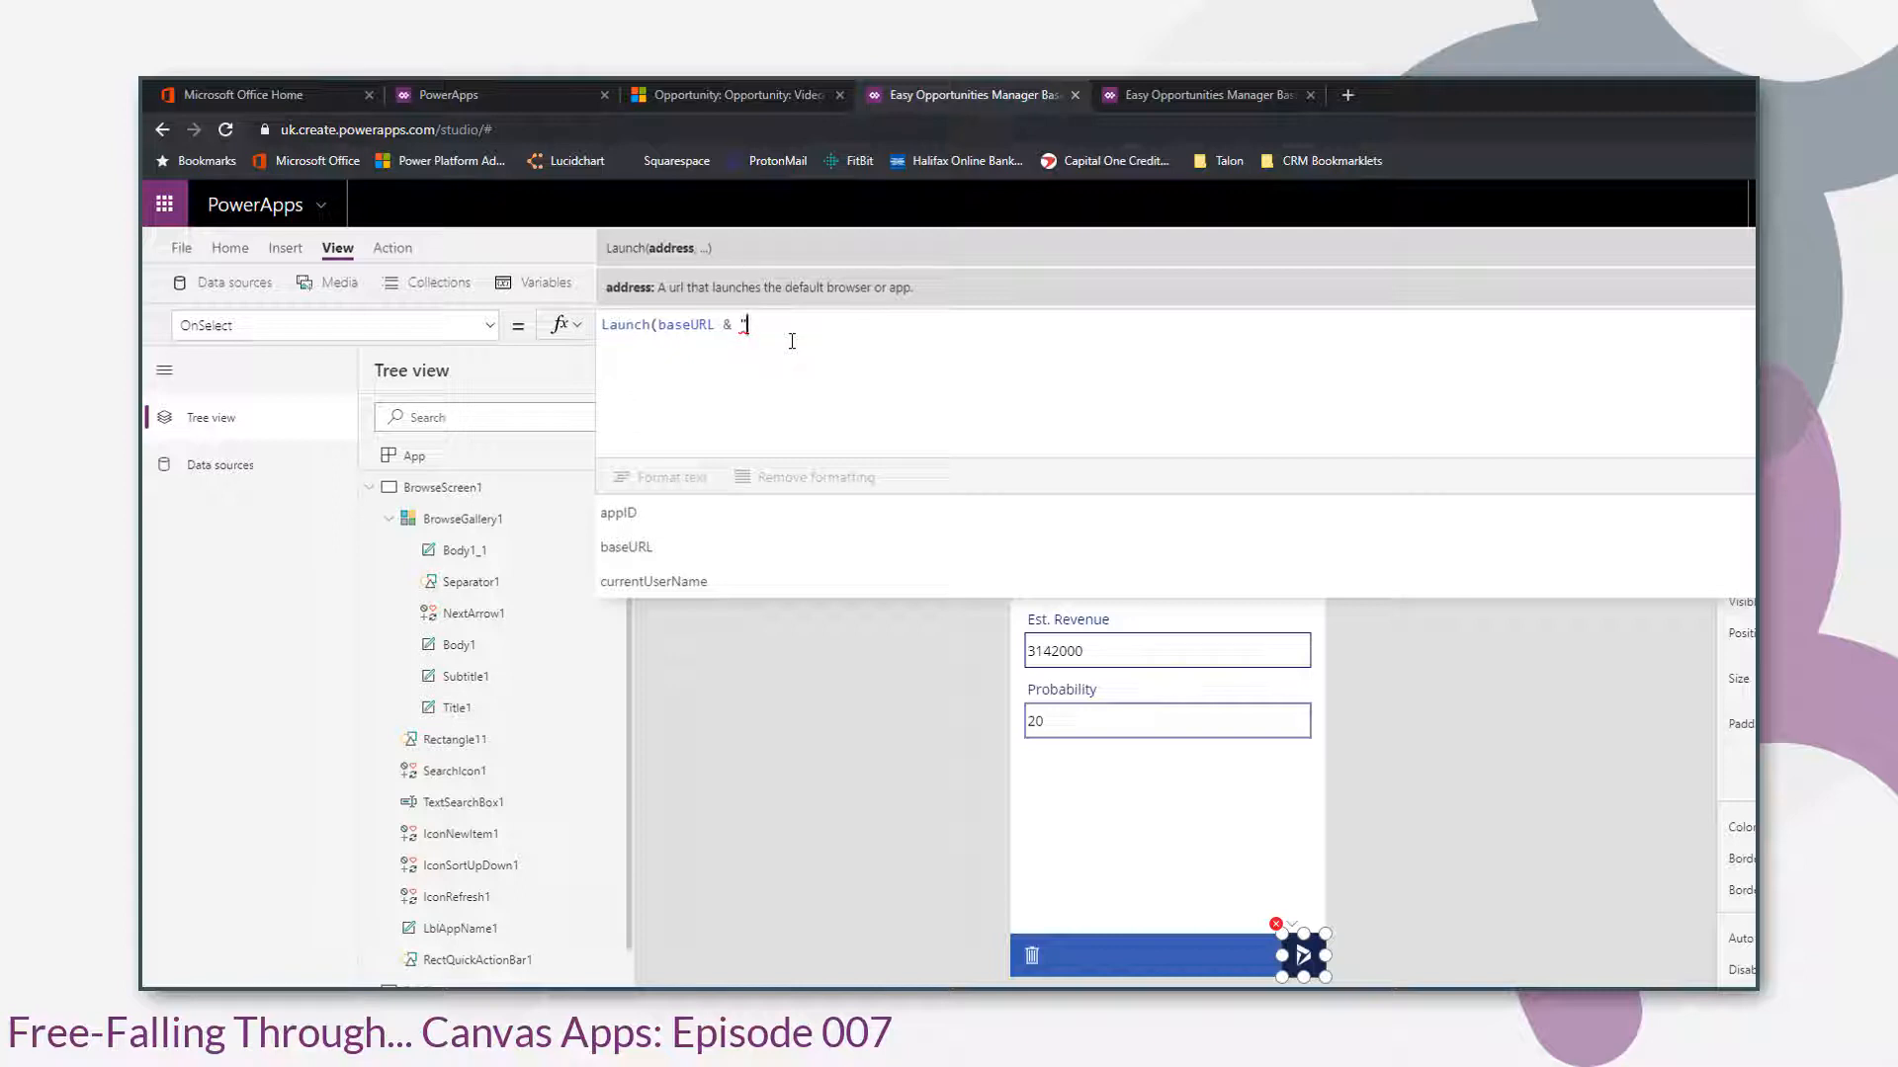
pyautogui.hotkey('ctrl', 'v')
pyautogui.write('"')
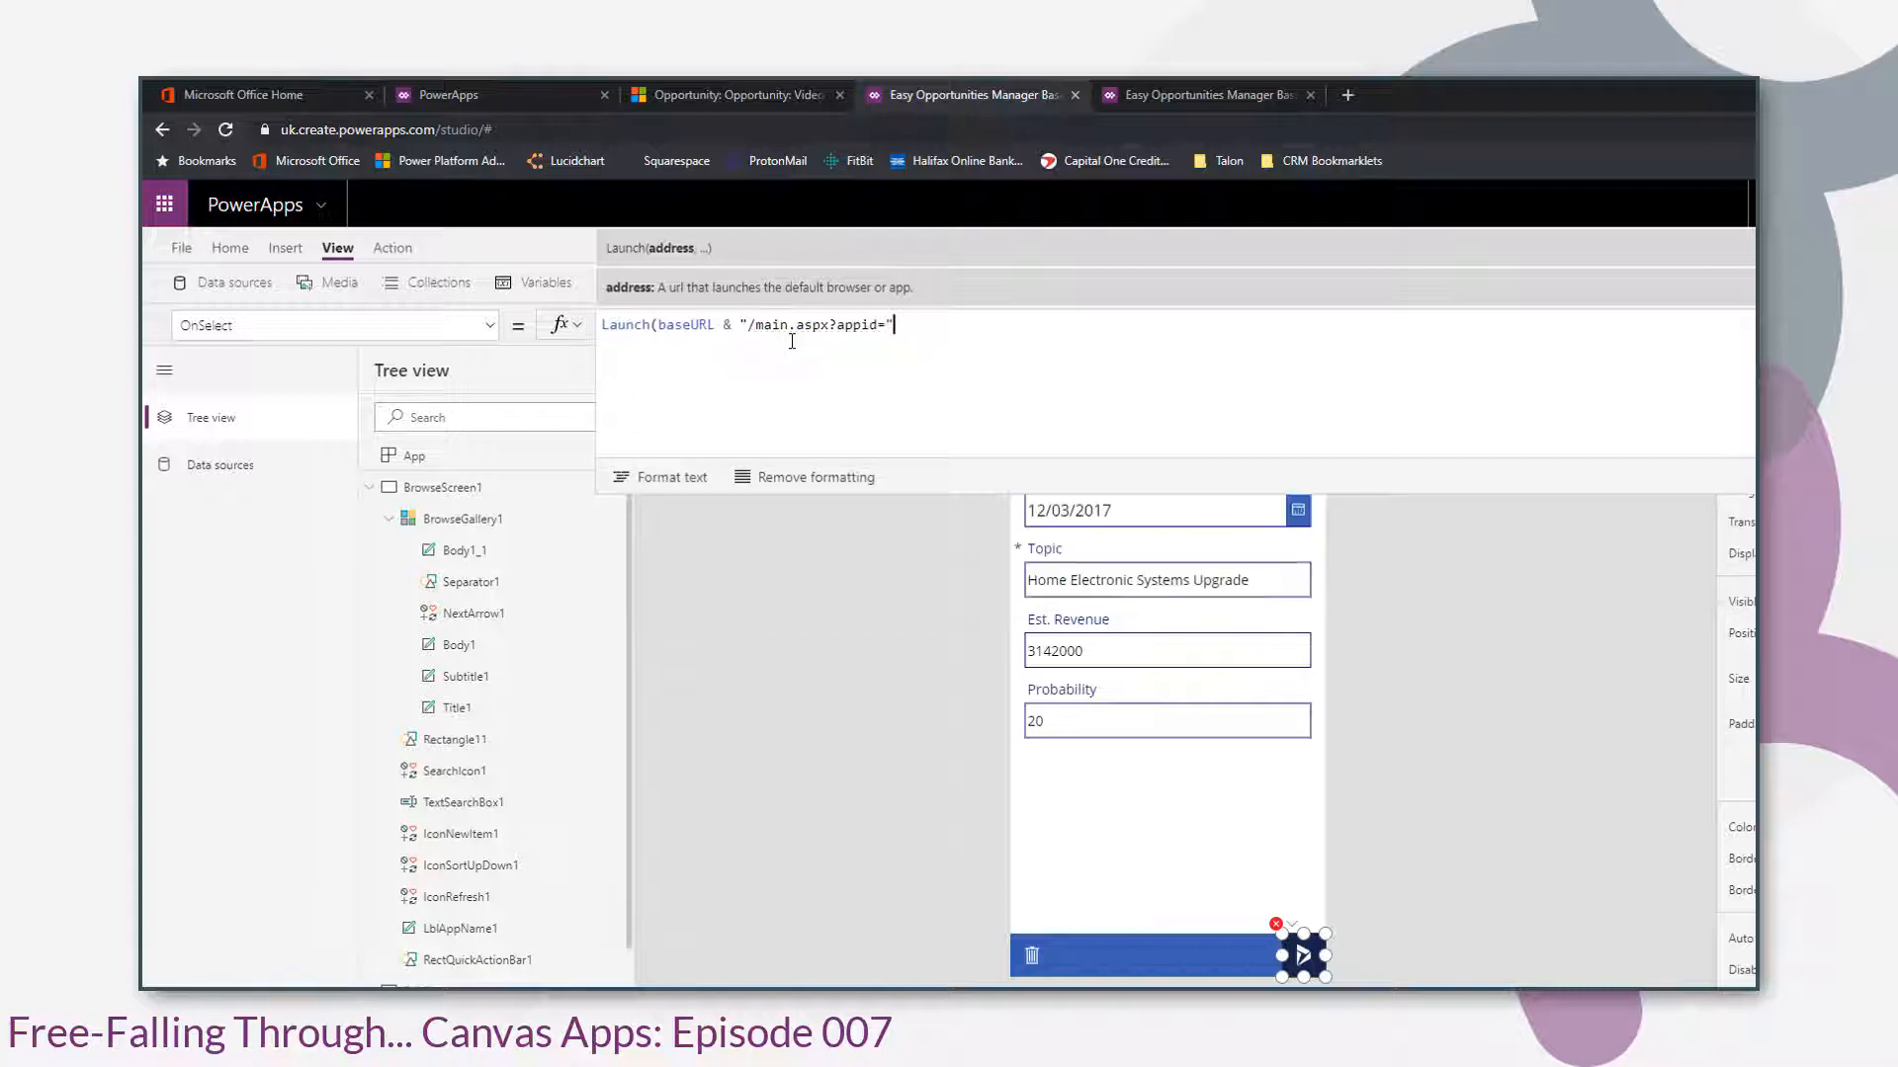
# - Extend the Launch address with & appID & after the "/main.aspx?appid=" string
pyautogui.write(' & ')
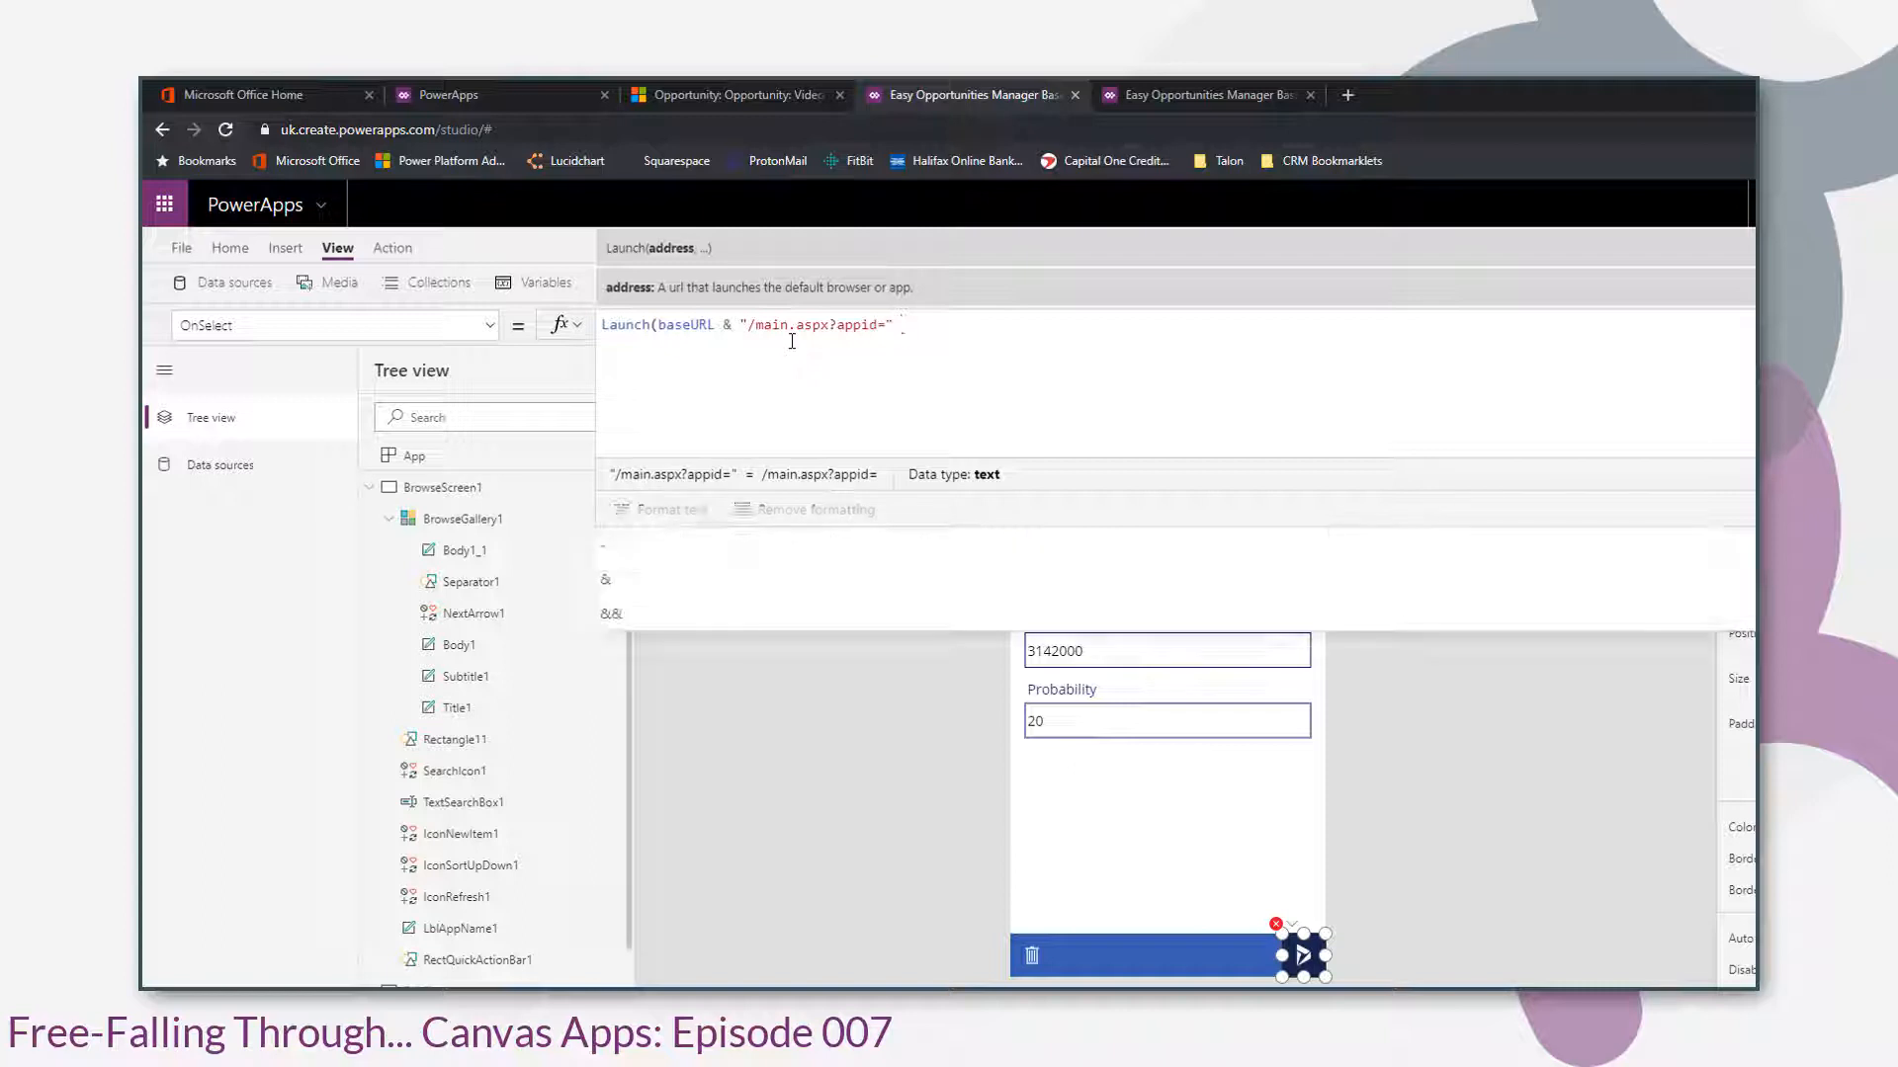
pyautogui.write('app')
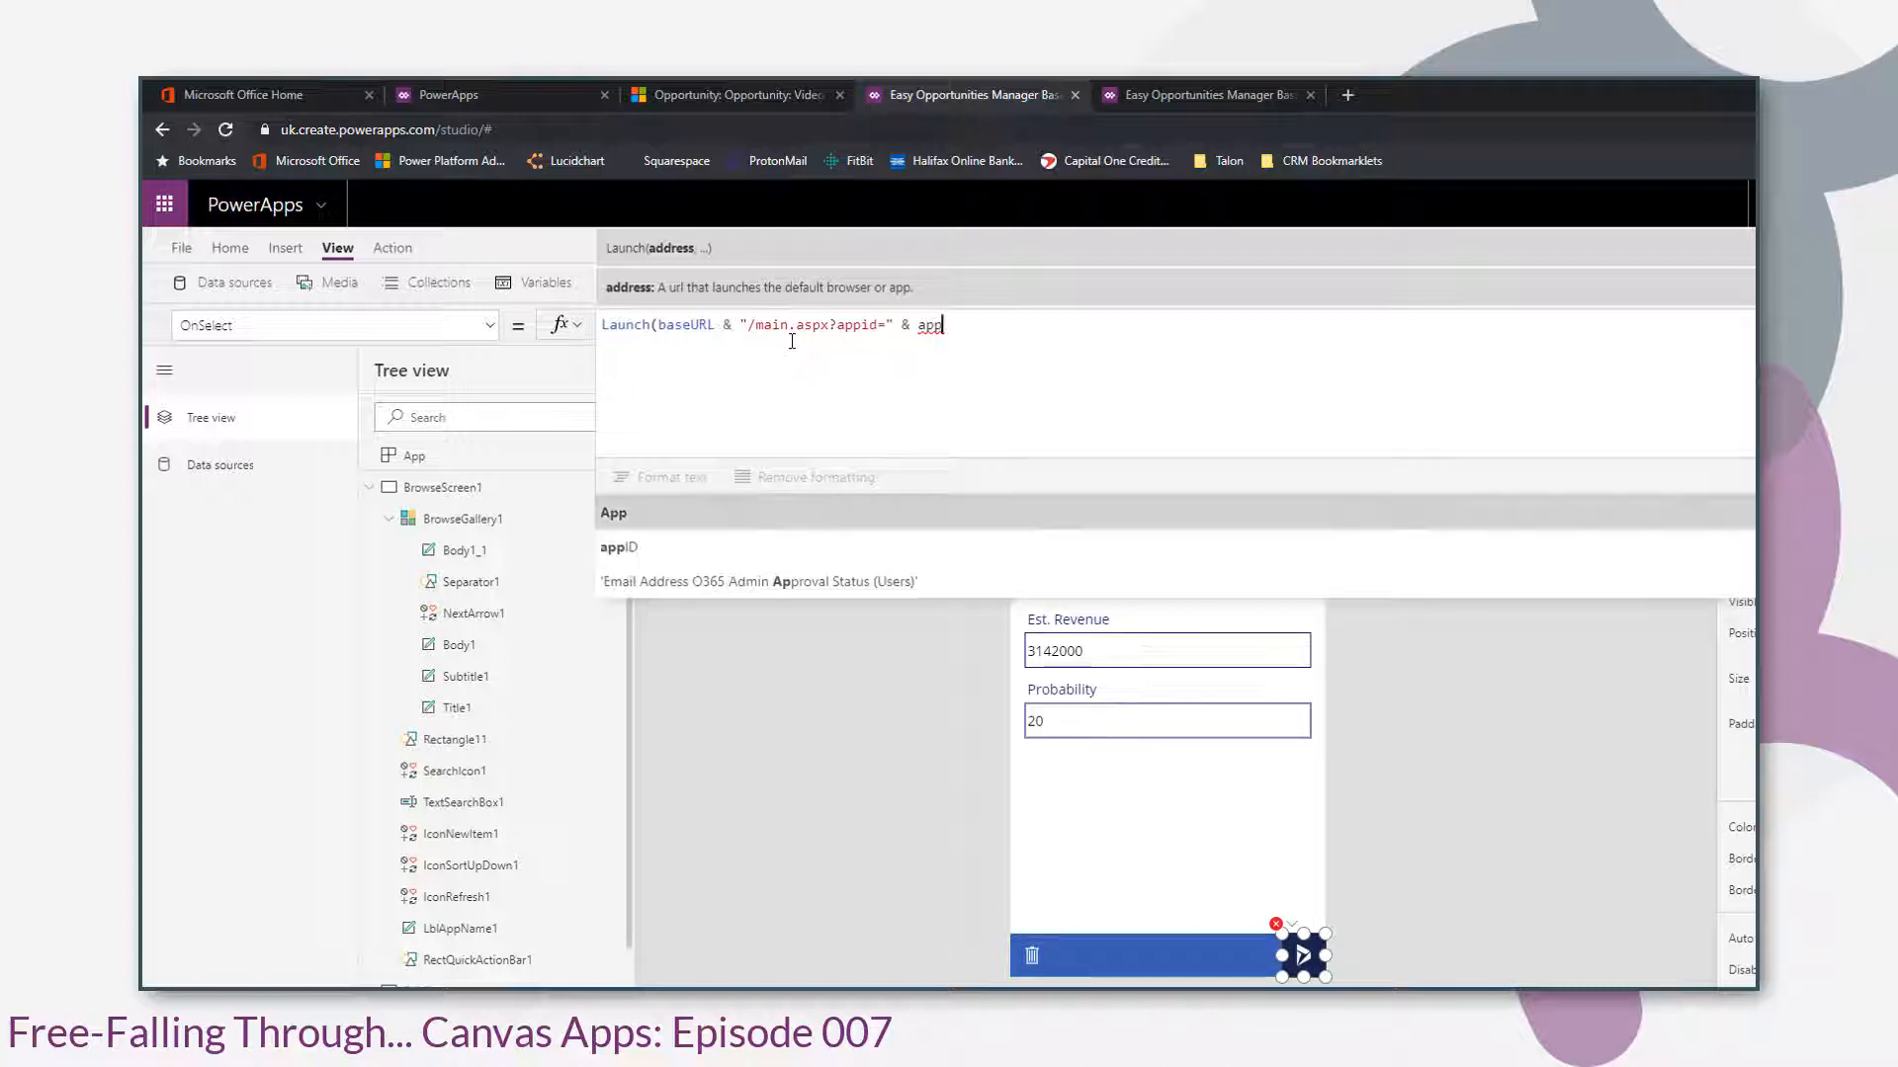
pyautogui.write('ID &')
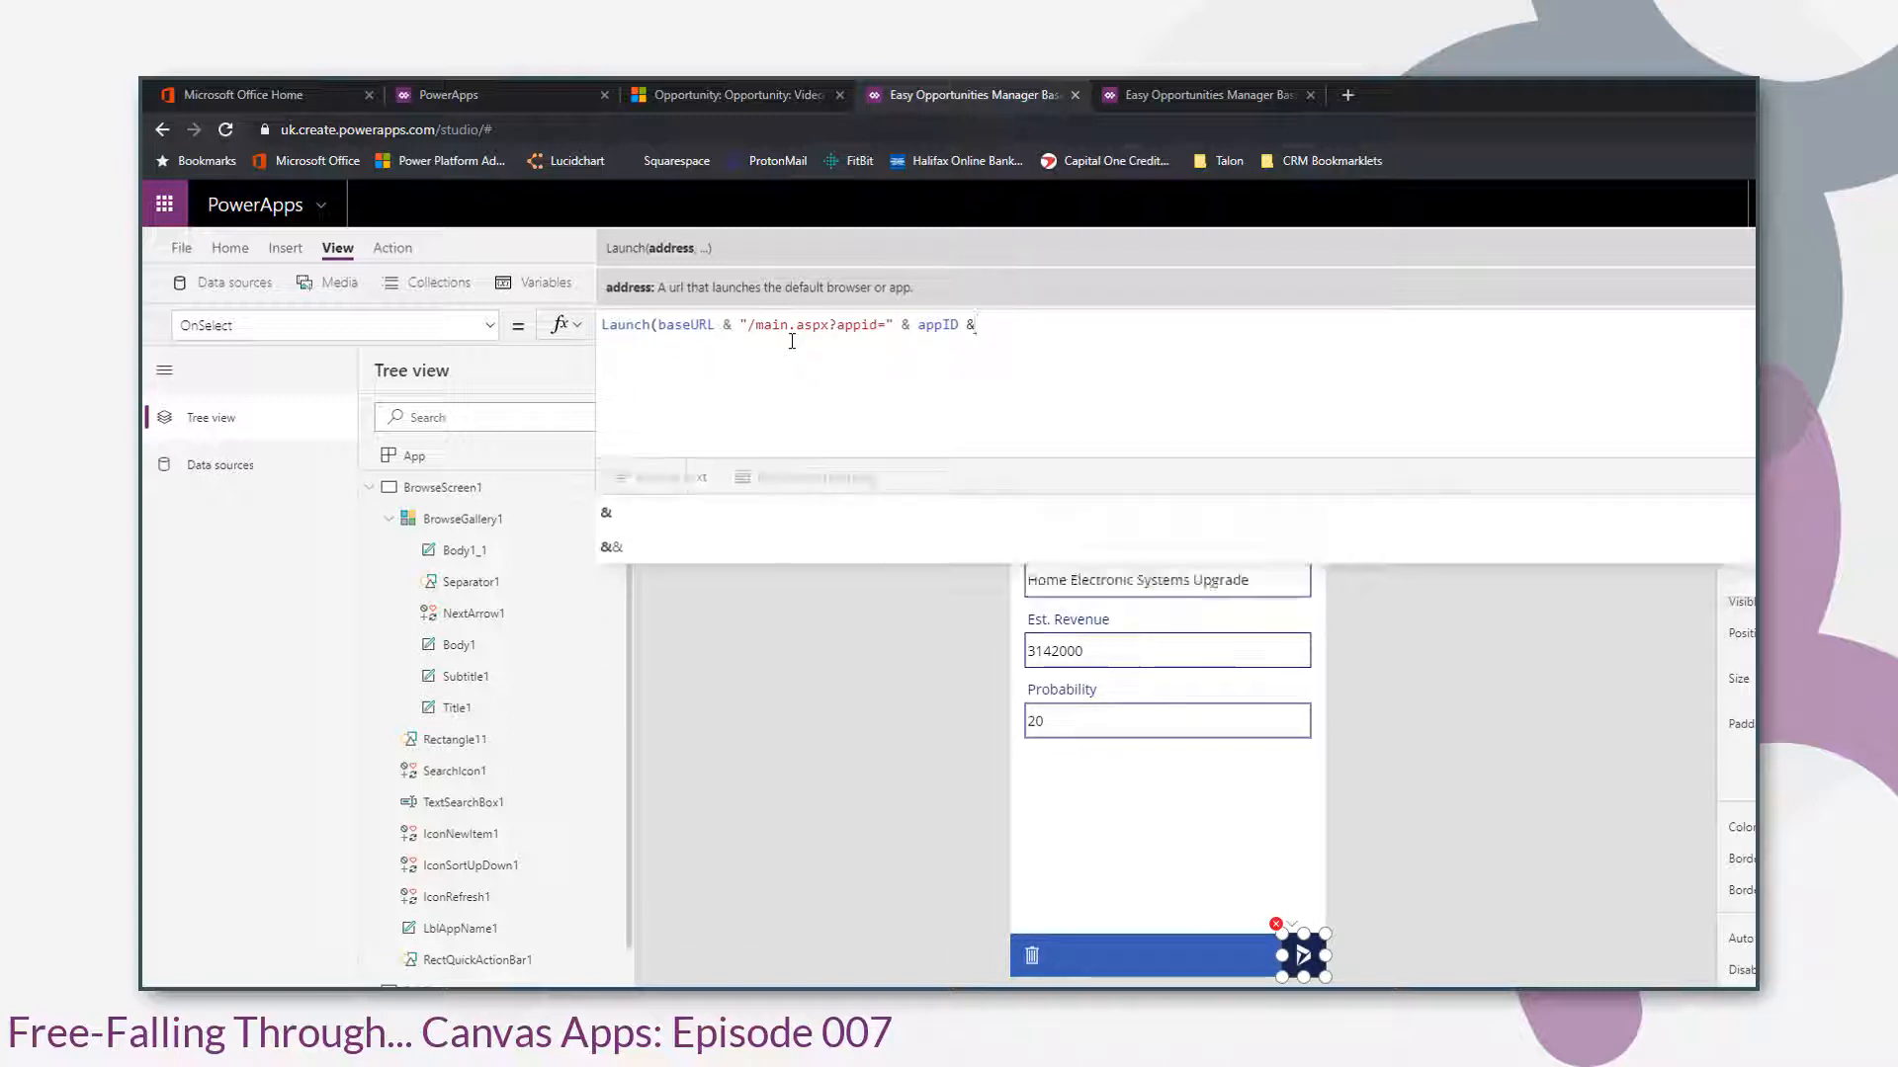
# - Copy &pagetype=entityrecord&etn=opportunity&id= from the Notepad notes and add it as a quoted string after appID in the Launch formula
pyautogui.hotkey('alt', 'Tab')
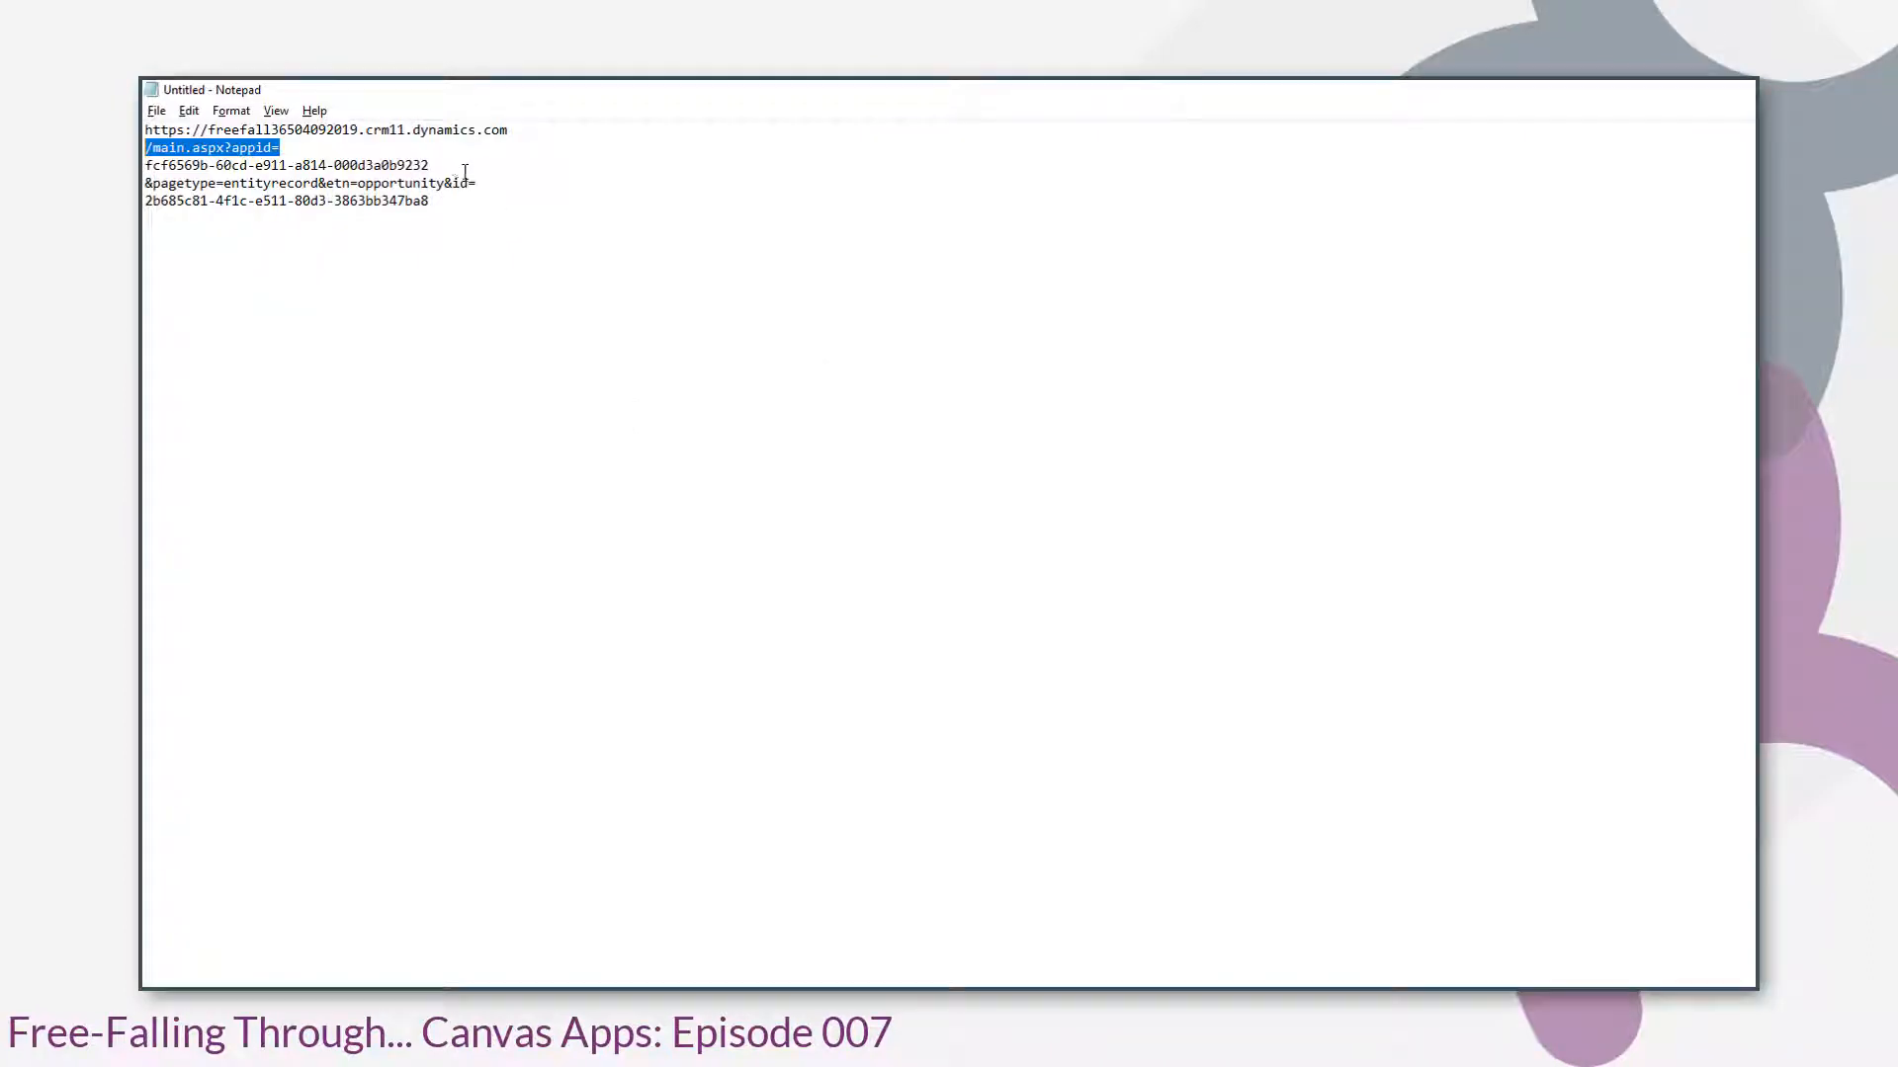
pyautogui.moveTo(478, 183); pyautogui.dragTo(145, 184)
pyautogui.hotkey('ctrl', 'c')
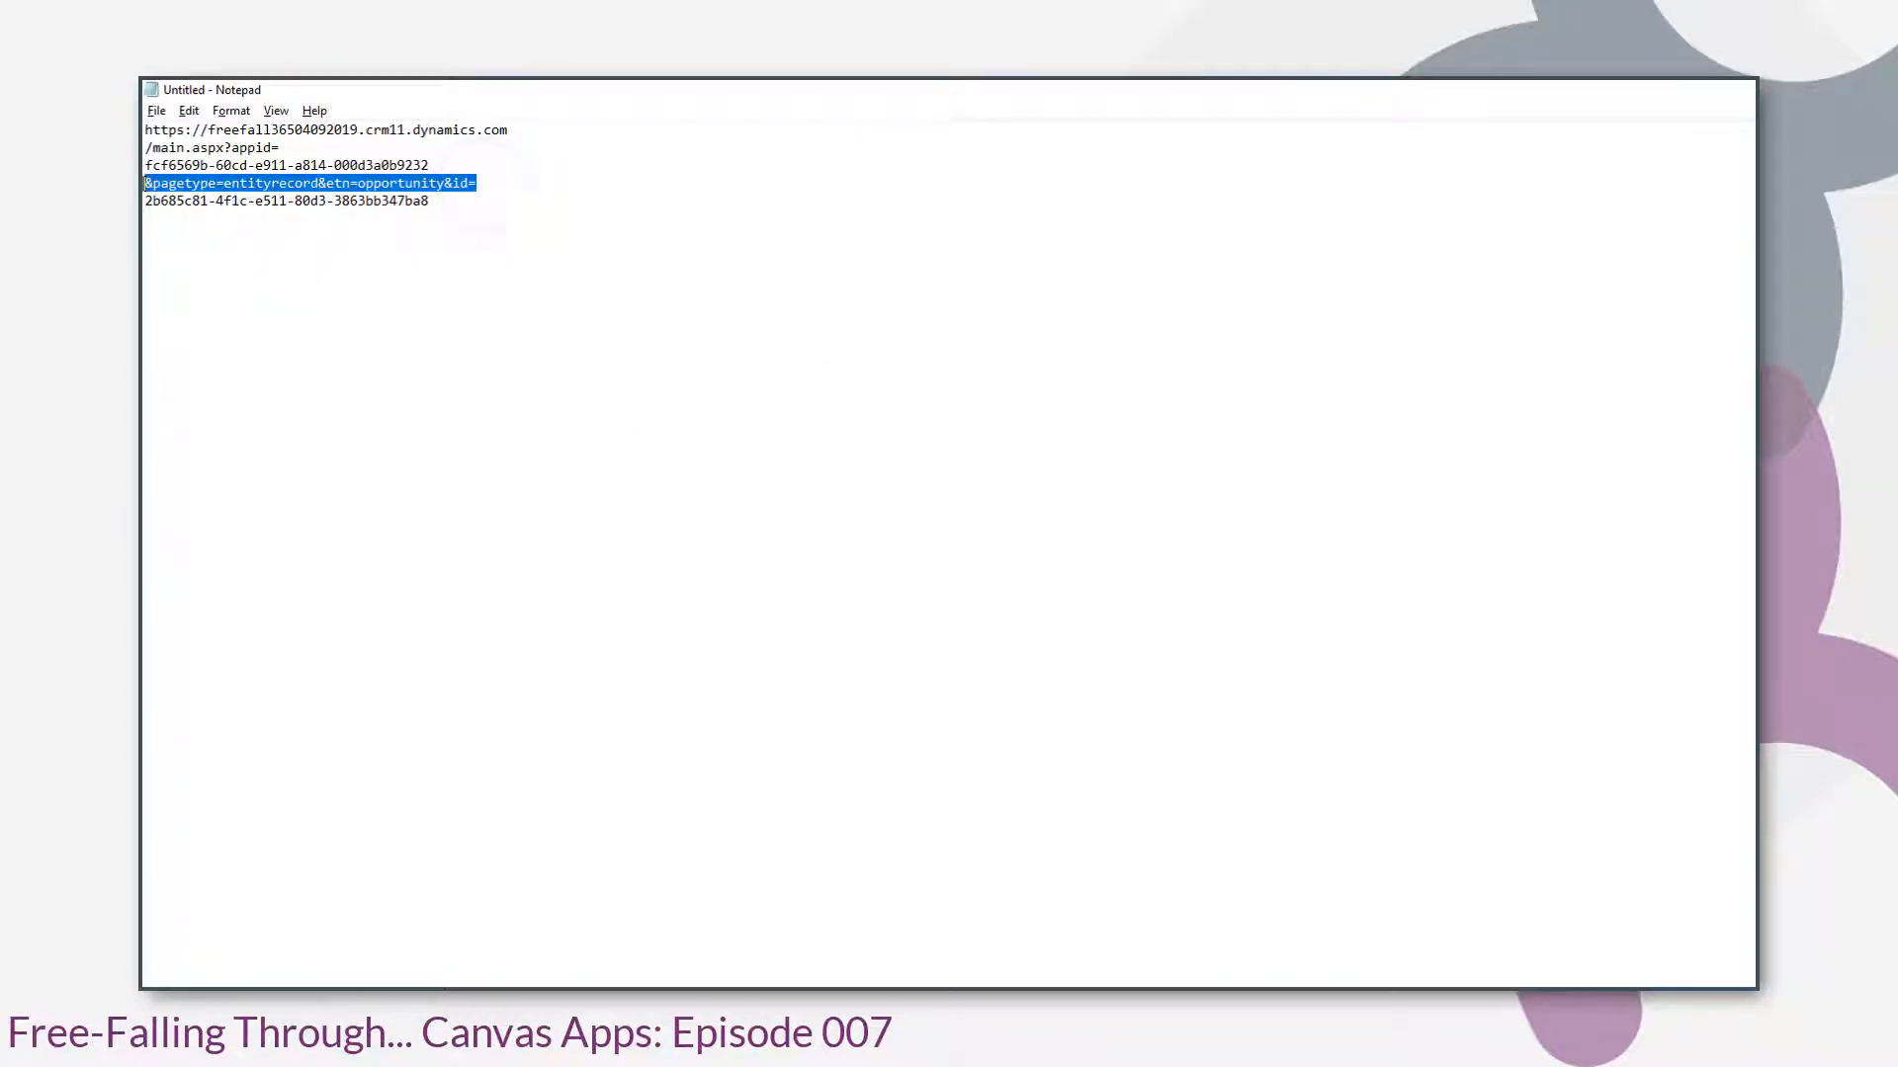
pyautogui.hotkey('alt', 'Tab')
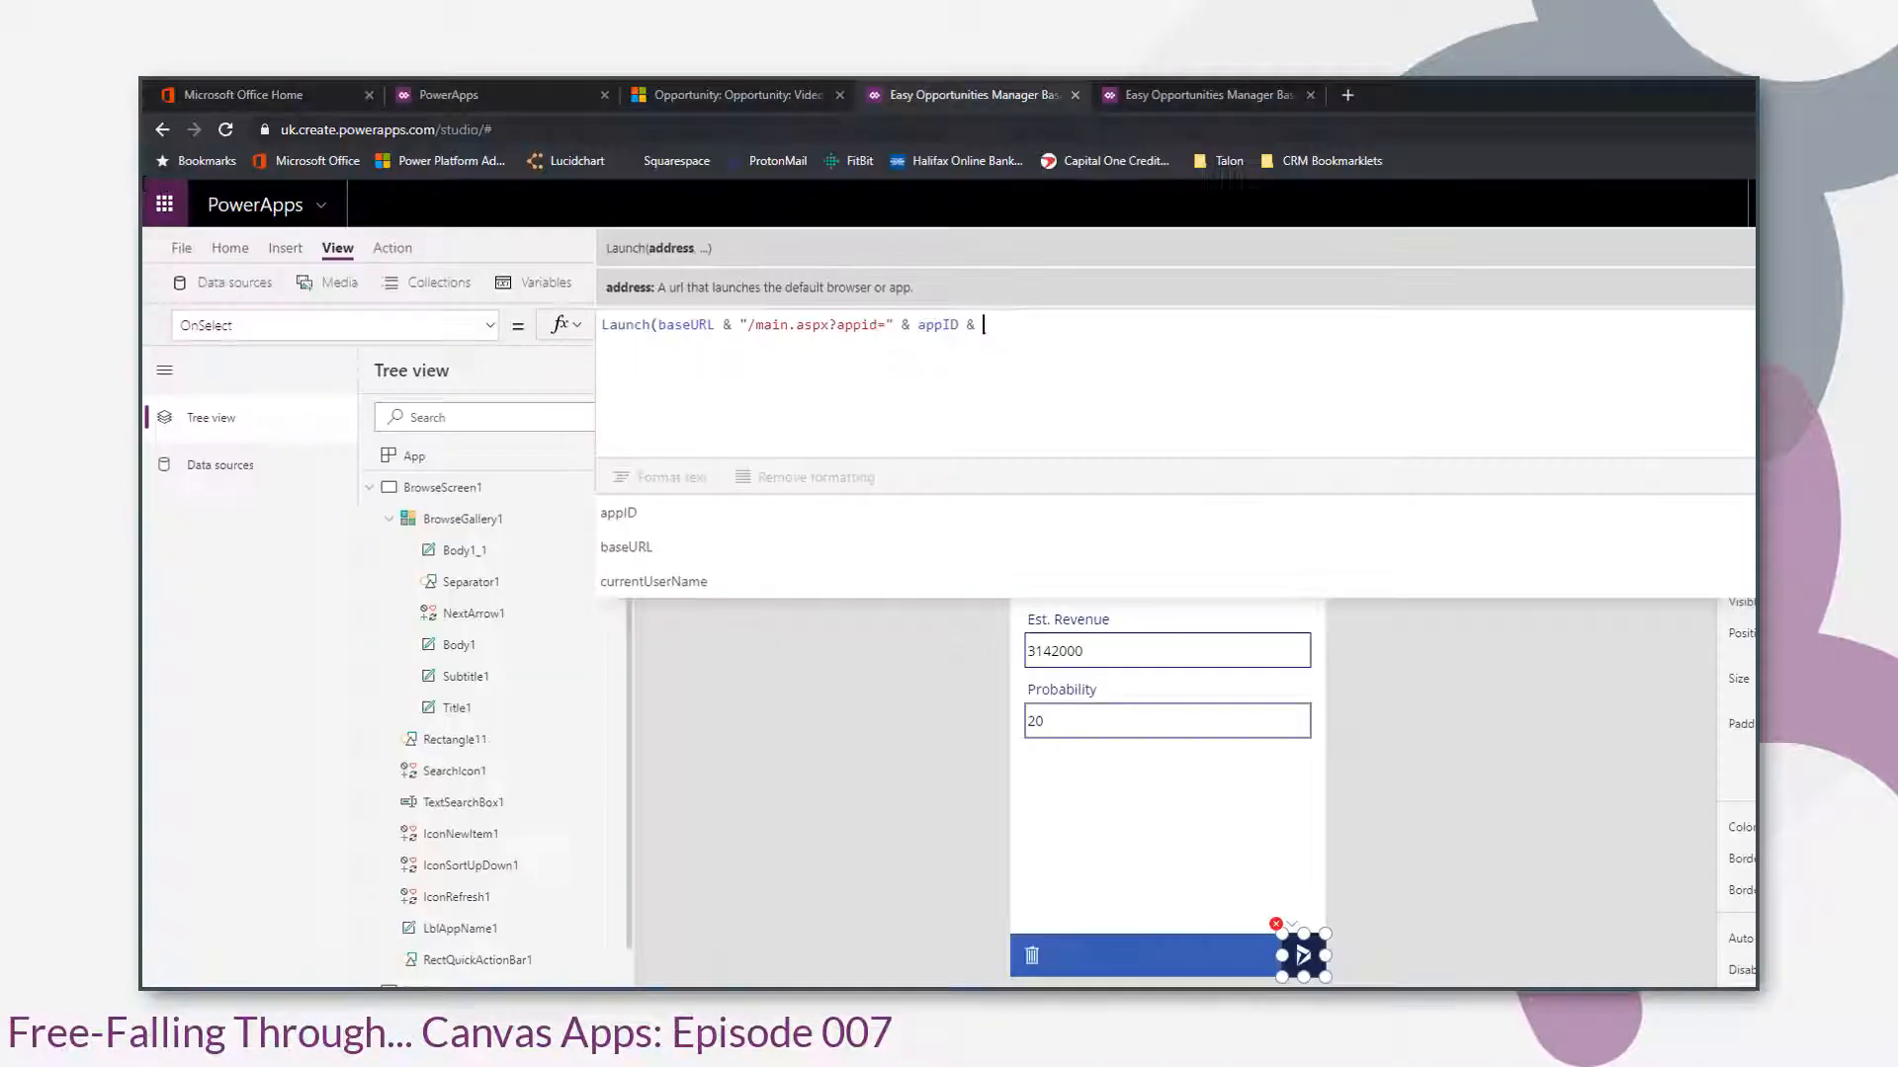
pyautogui.write('"')
pyautogui.hotkey('ctrl', 'v')
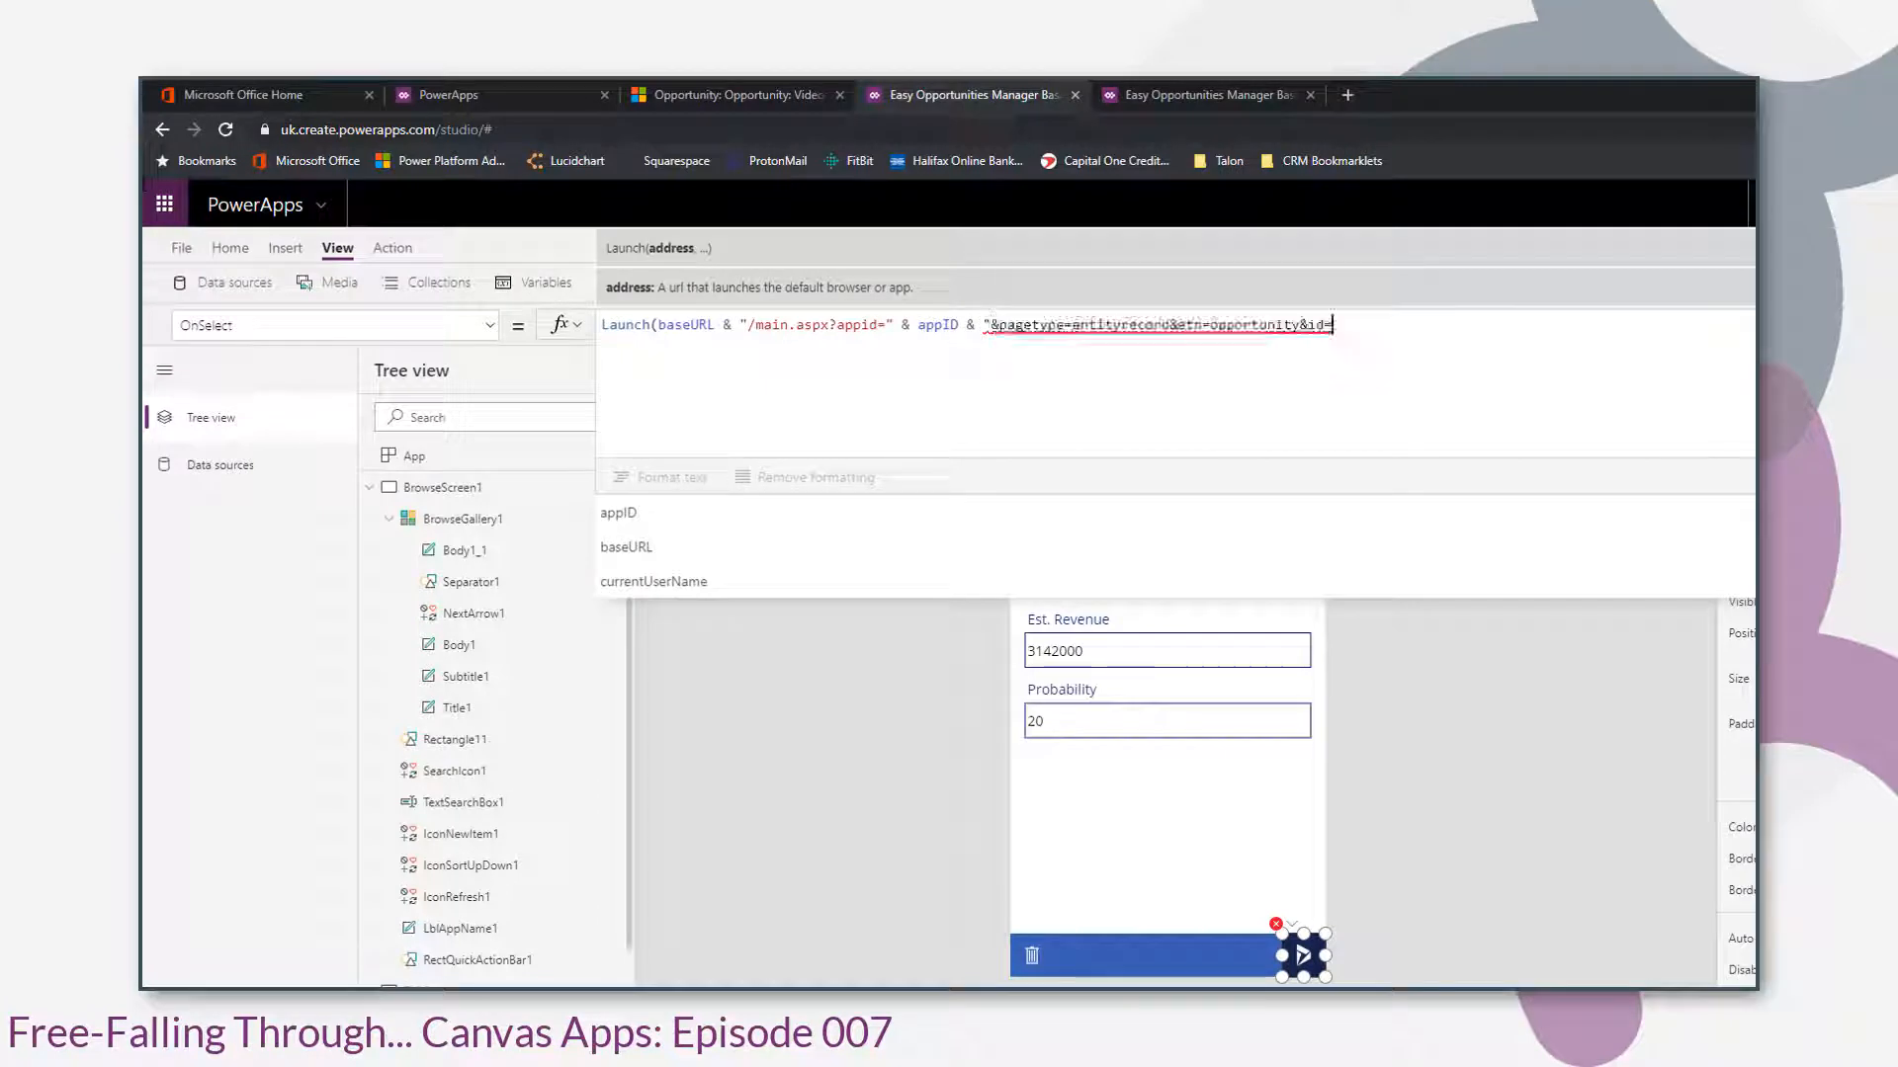
pyautogui.write('"')
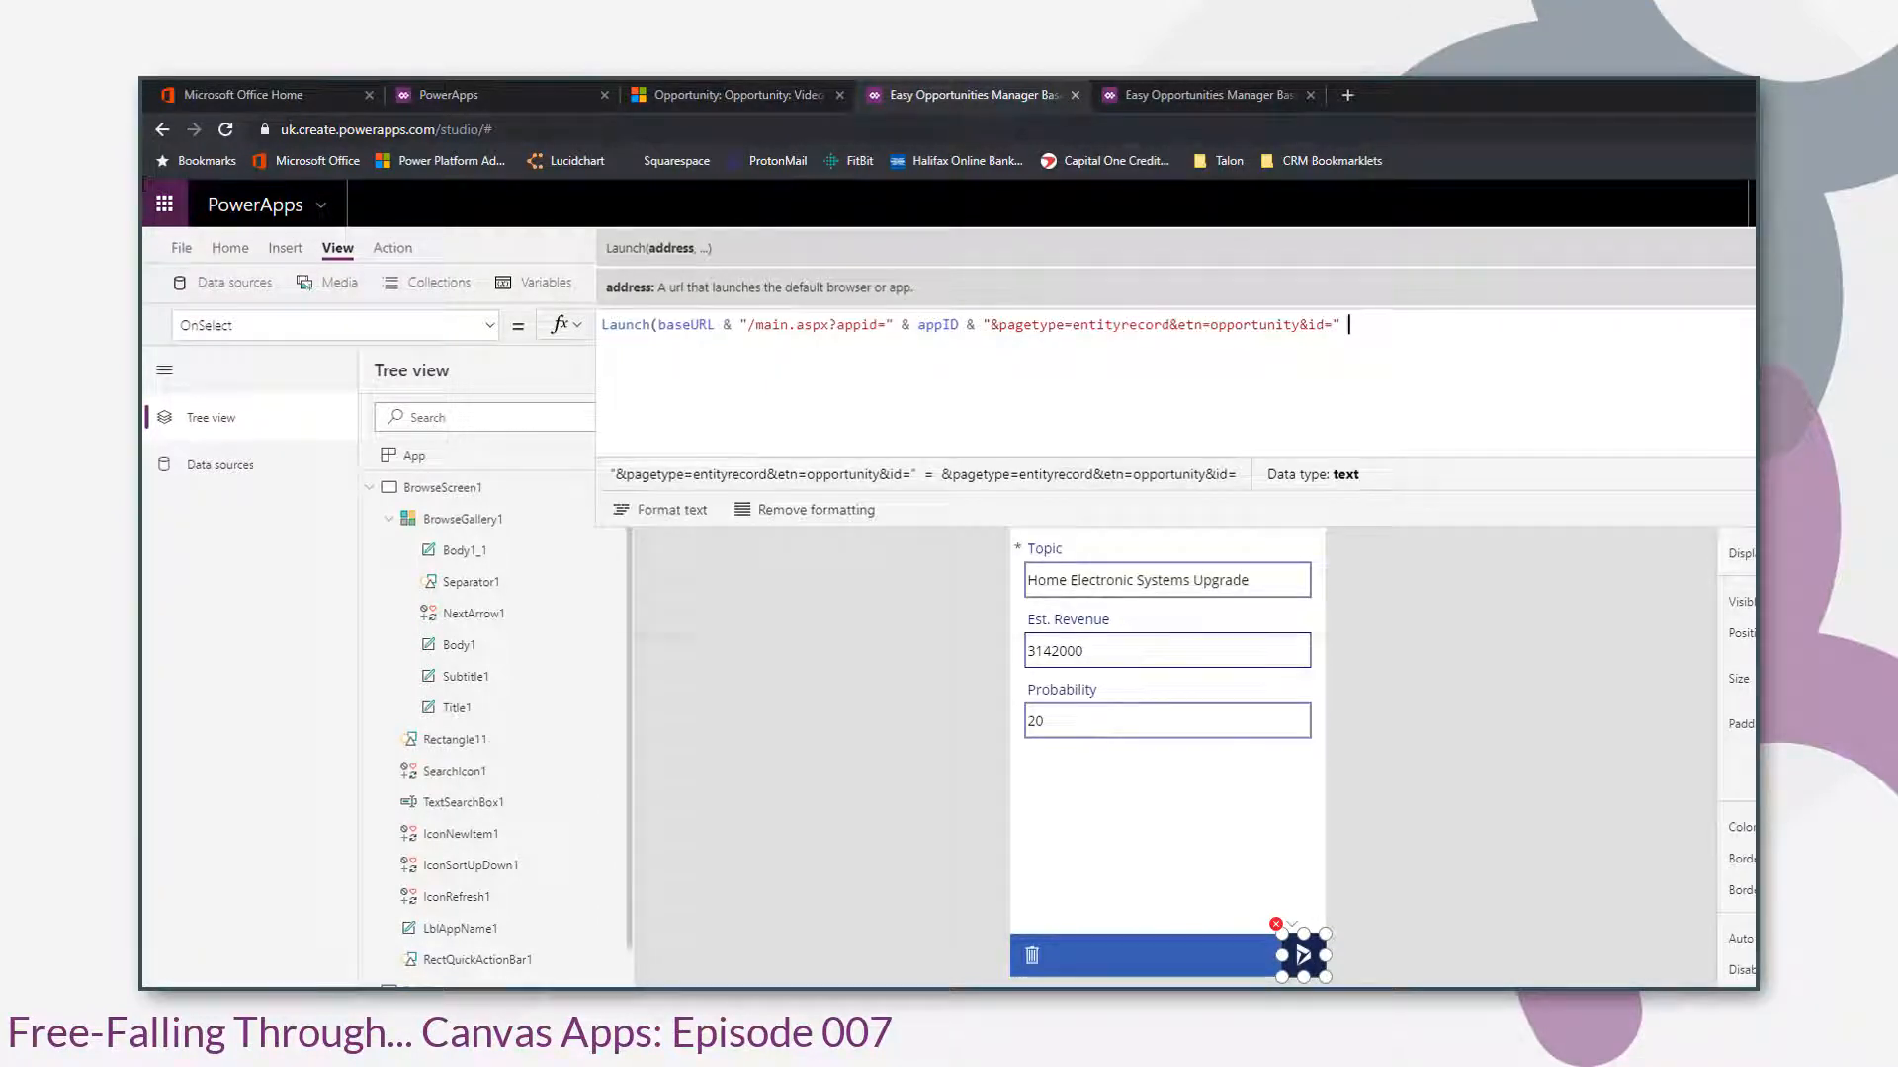
# - Finish the Launch formula by appending & BrowseGallery1.Selected.Opportunity and the closing parenthesis
pyautogui.write(' &')
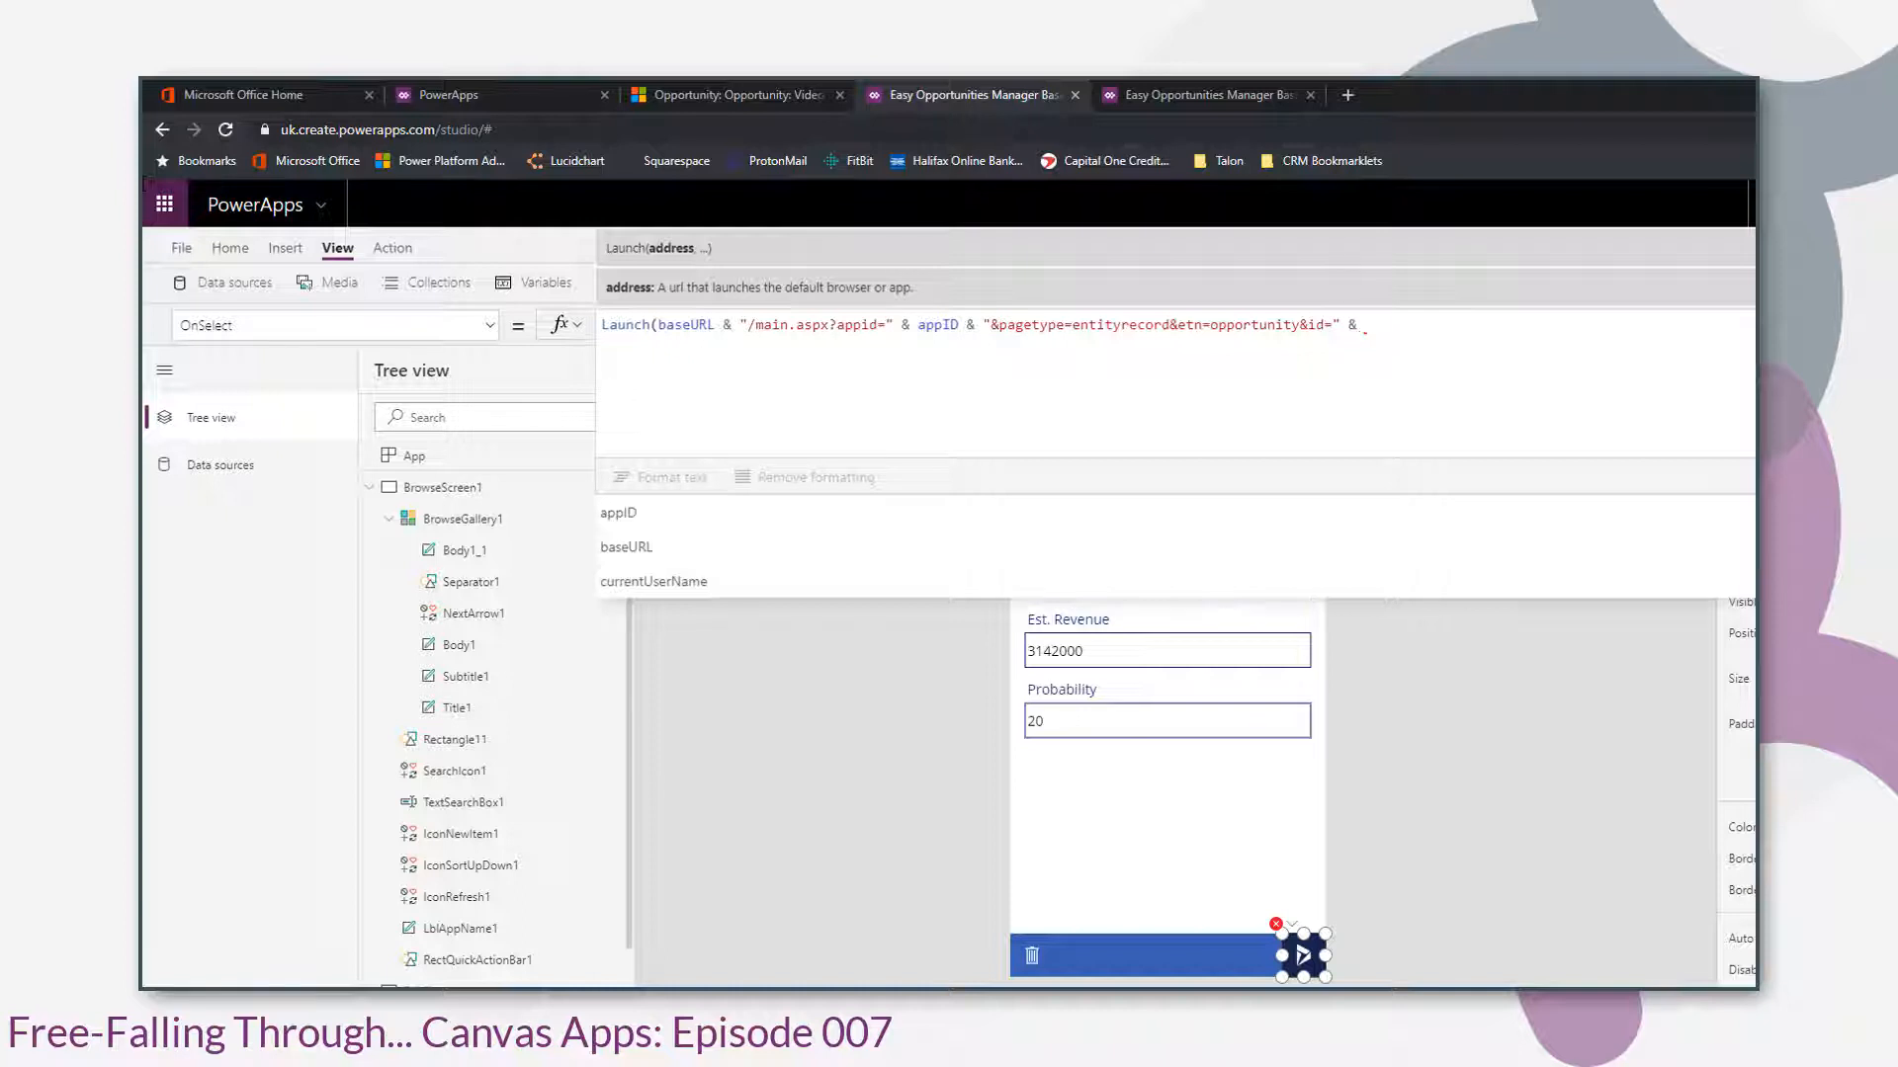
pyautogui.write(' brow')
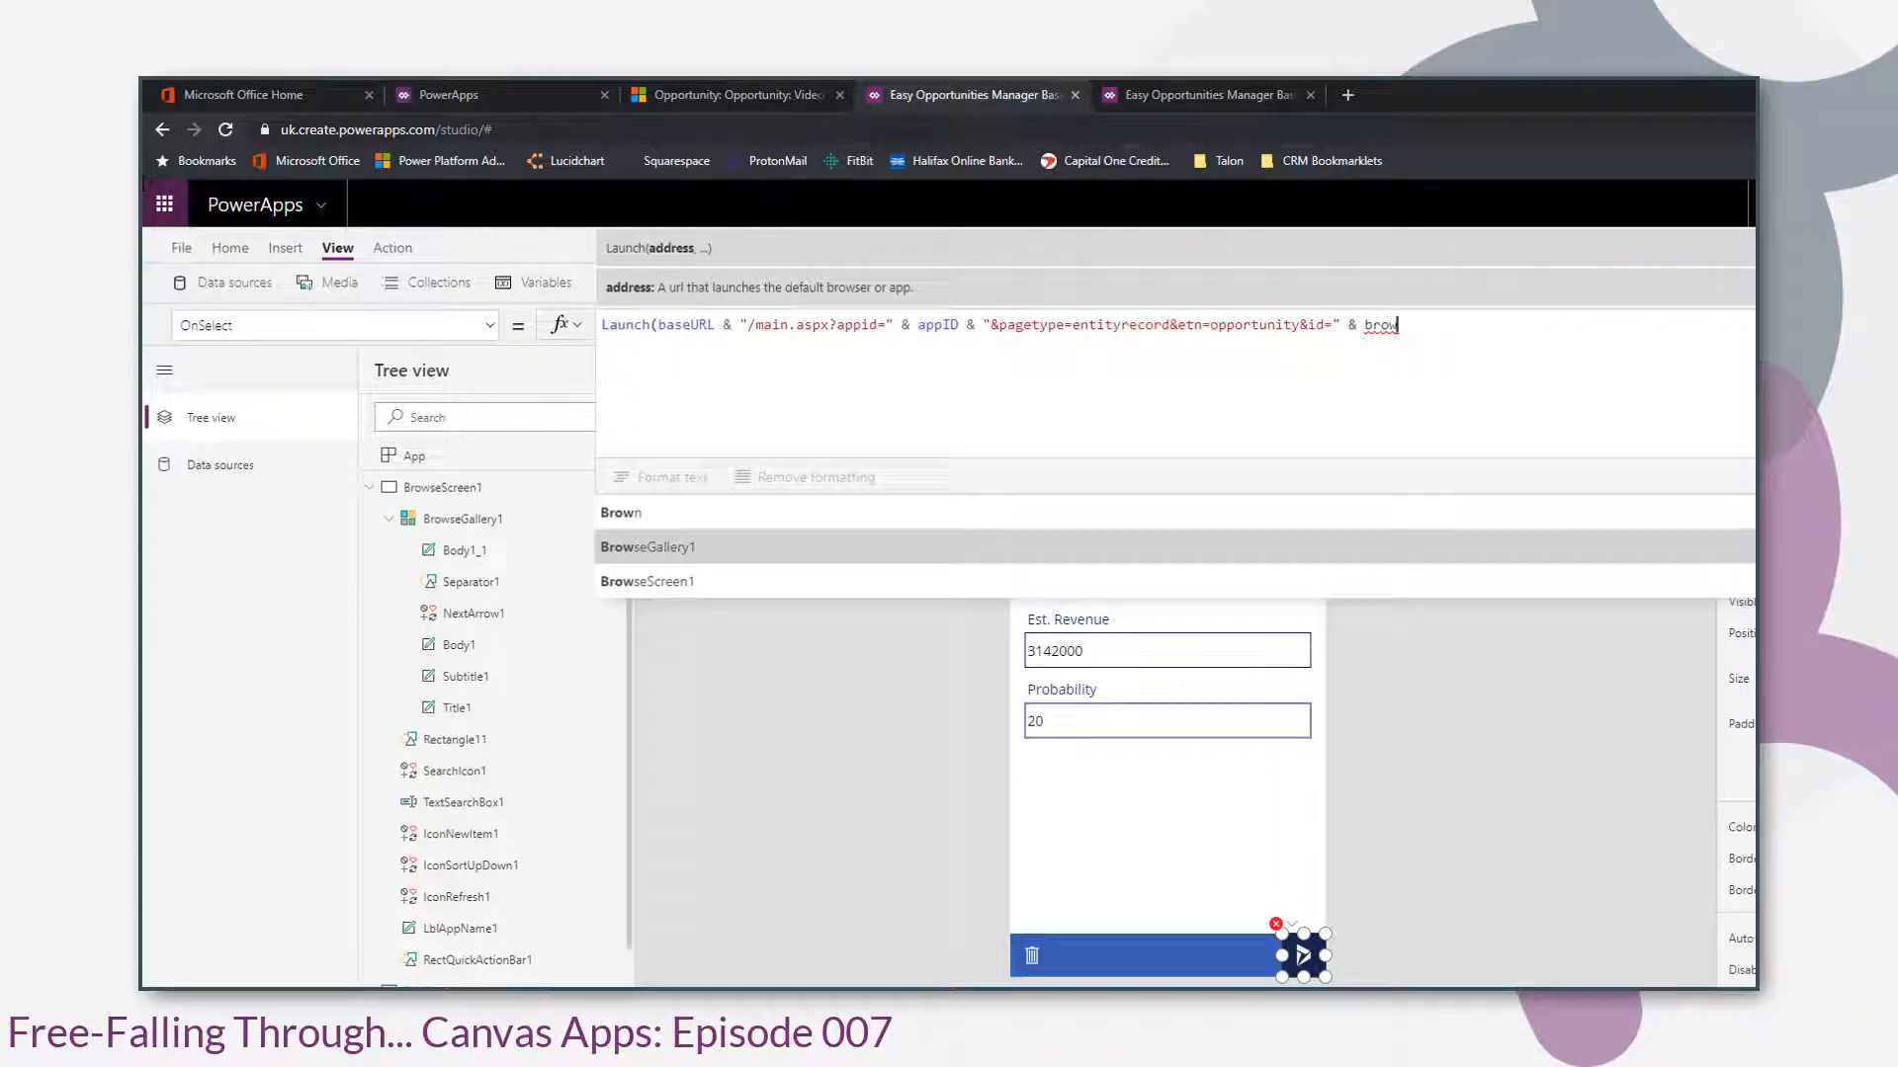
pyautogui.press('Tab')
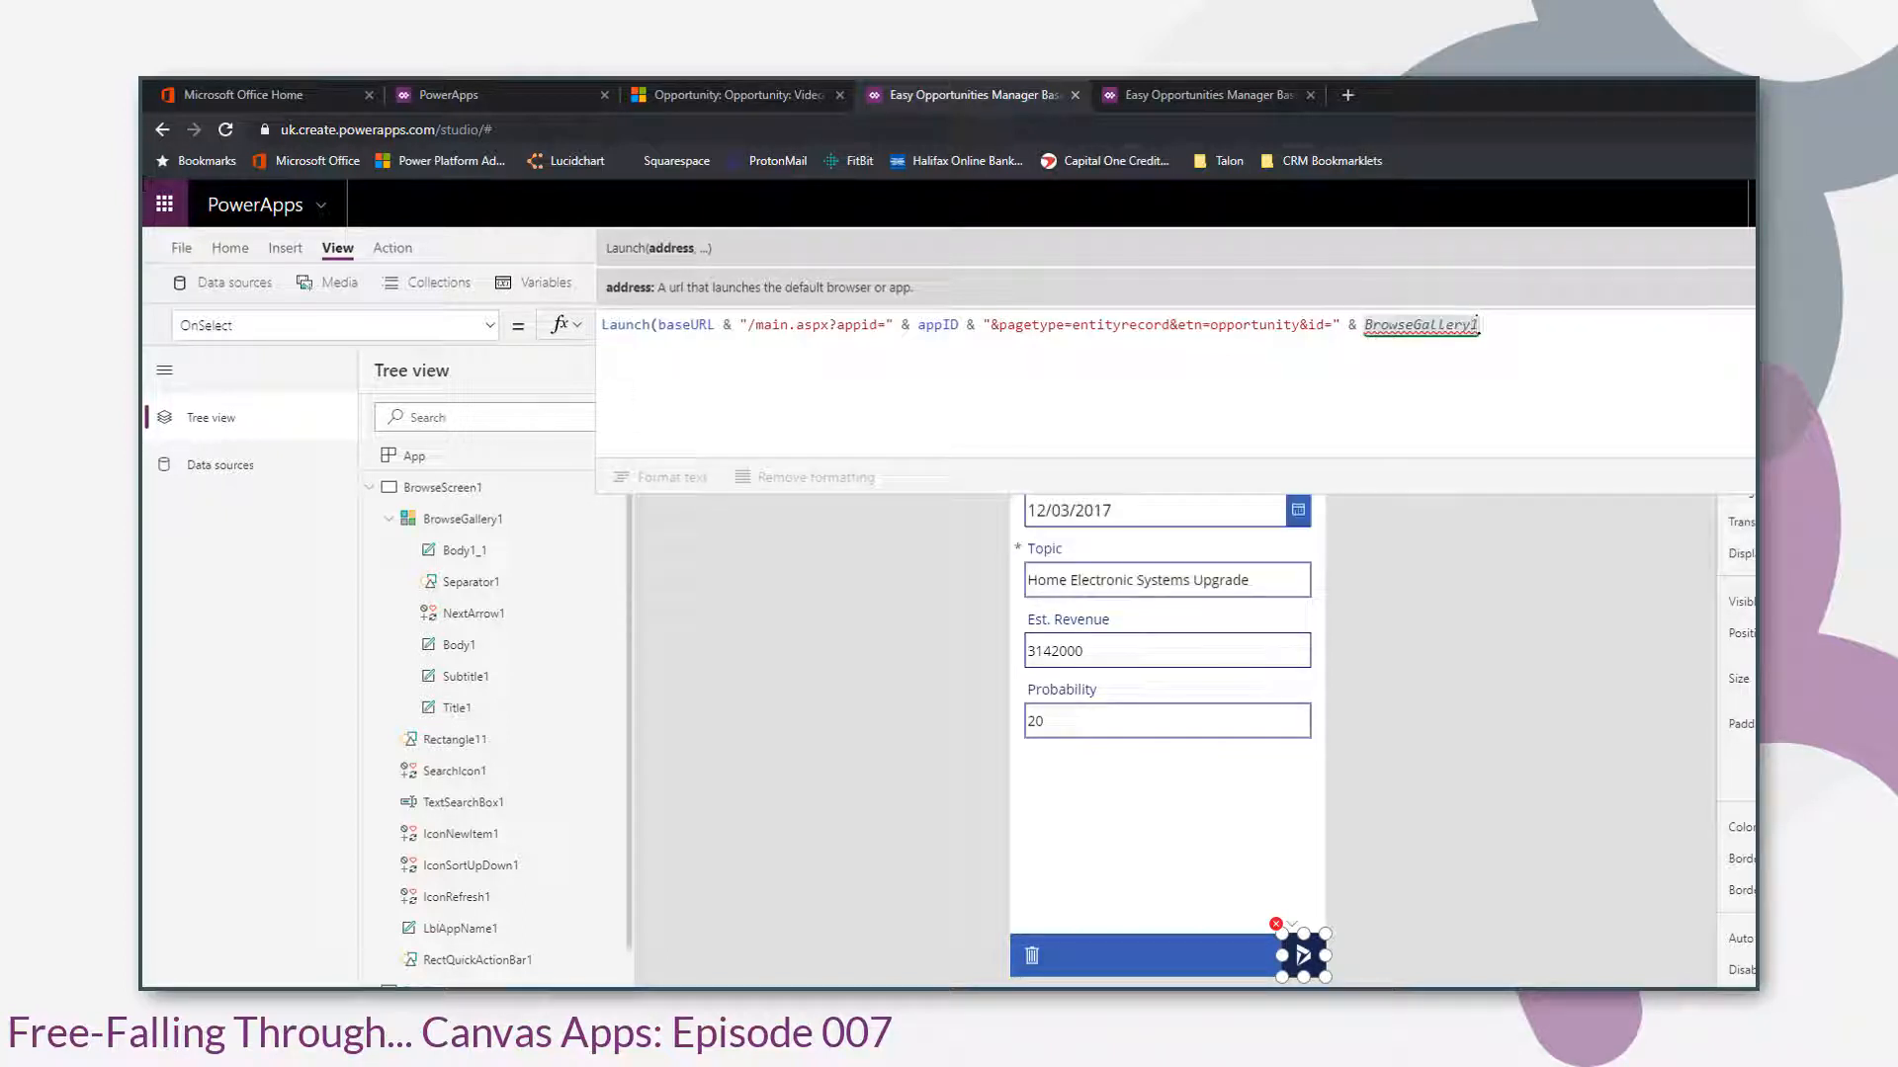
pyautogui.write('.Selected')
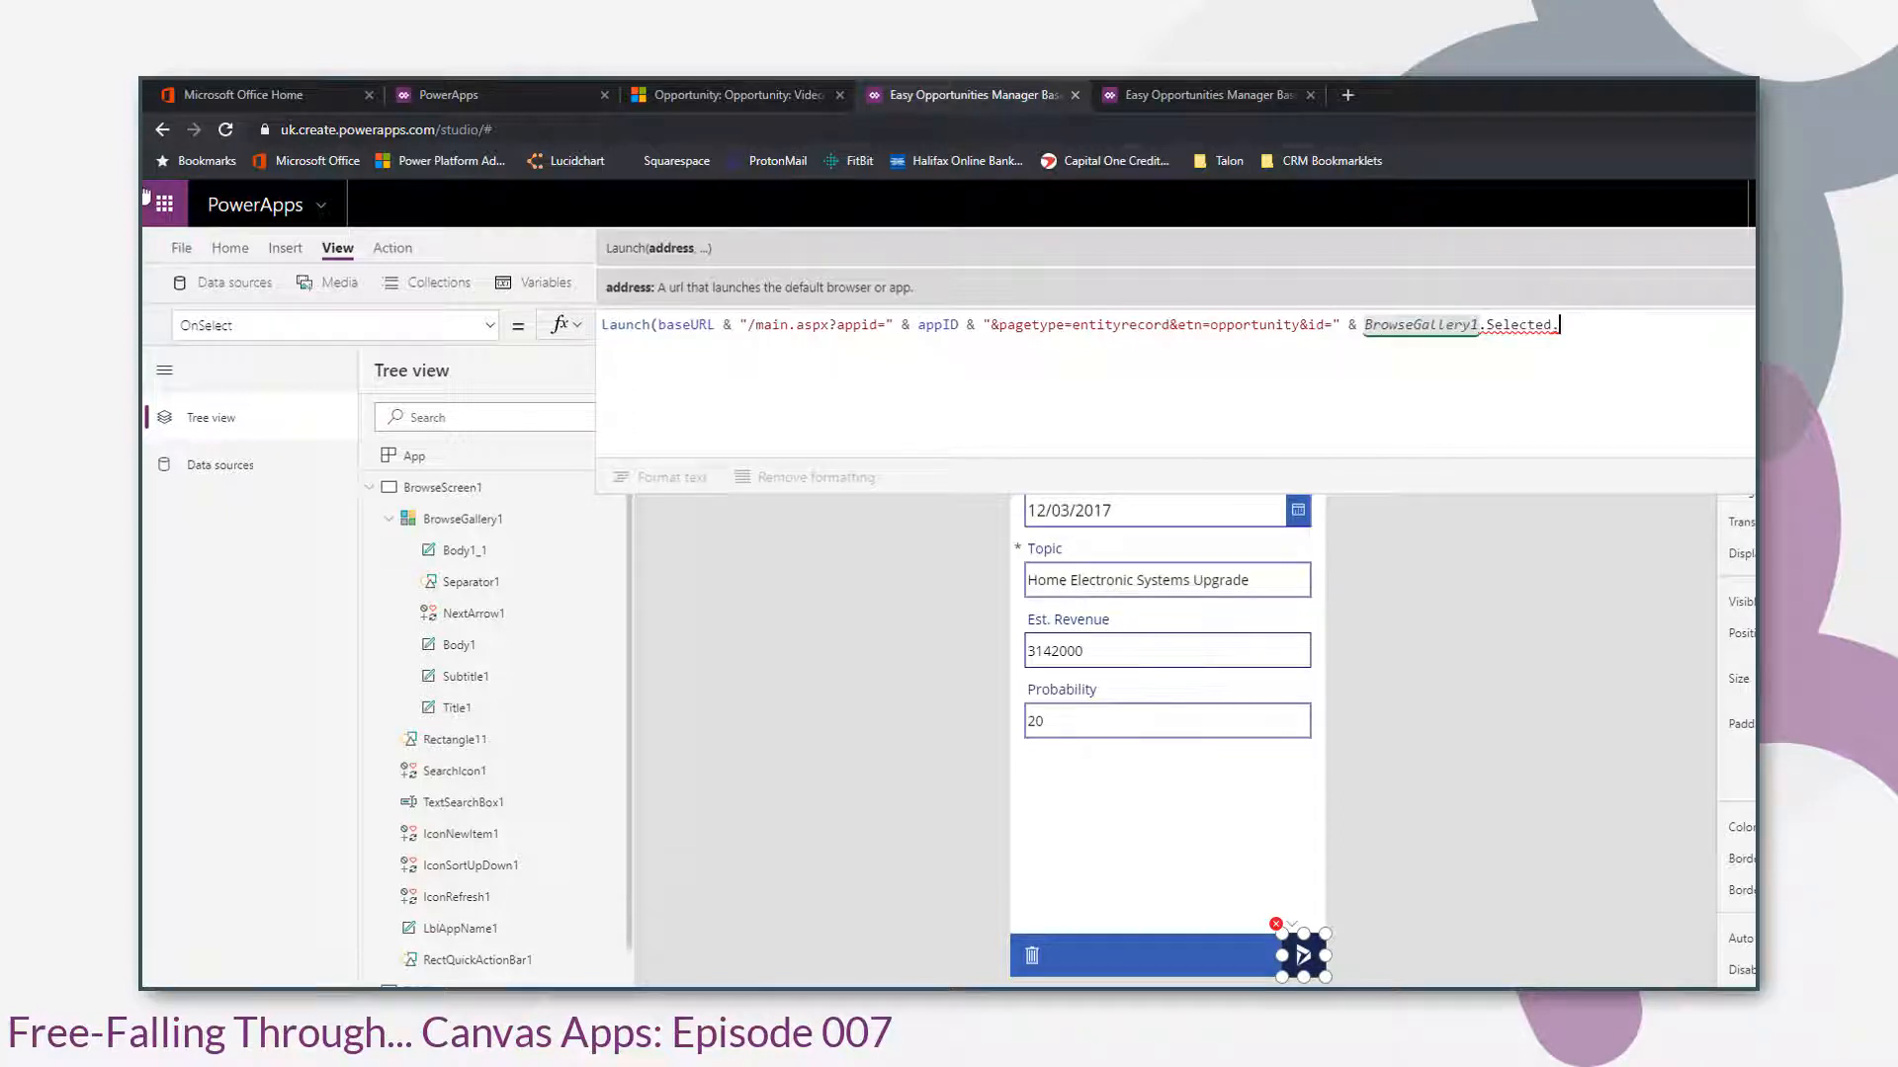
pyautogui.write('.Opportunity')
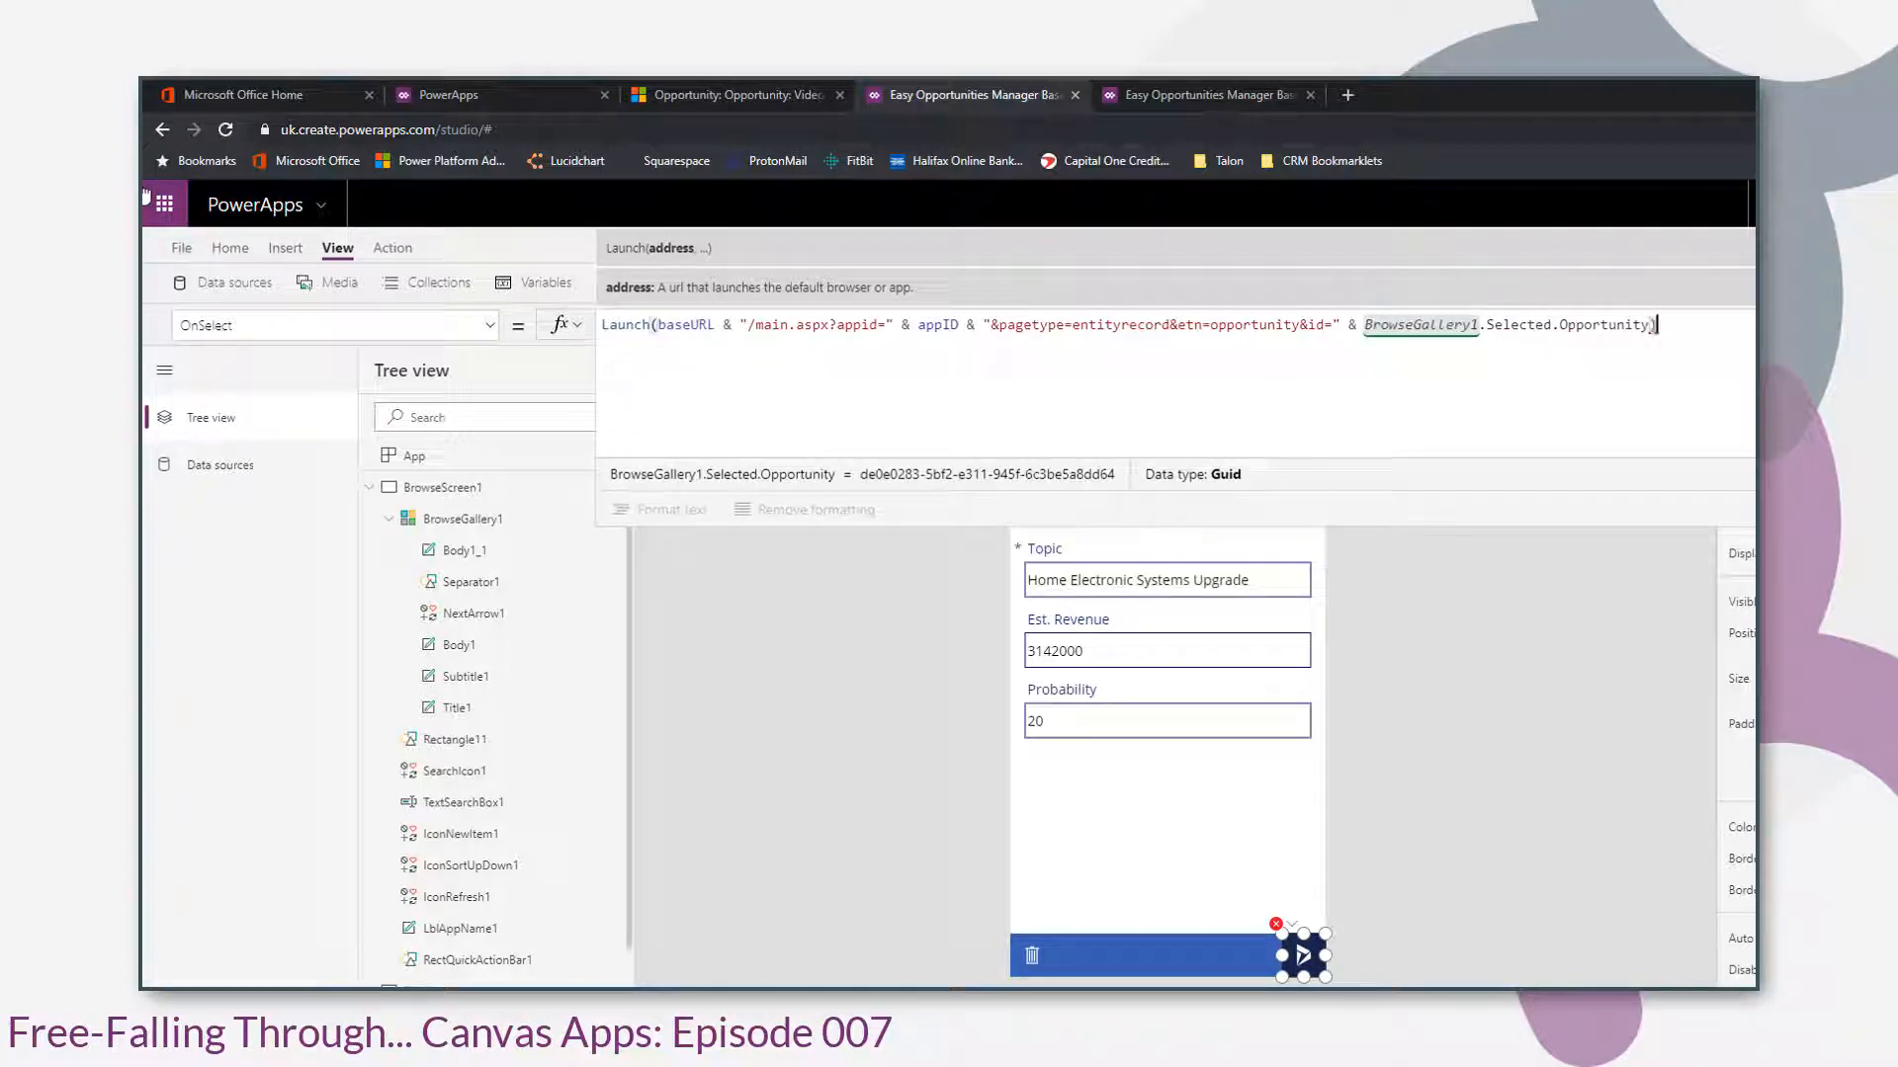
pyautogui.press('Escape')
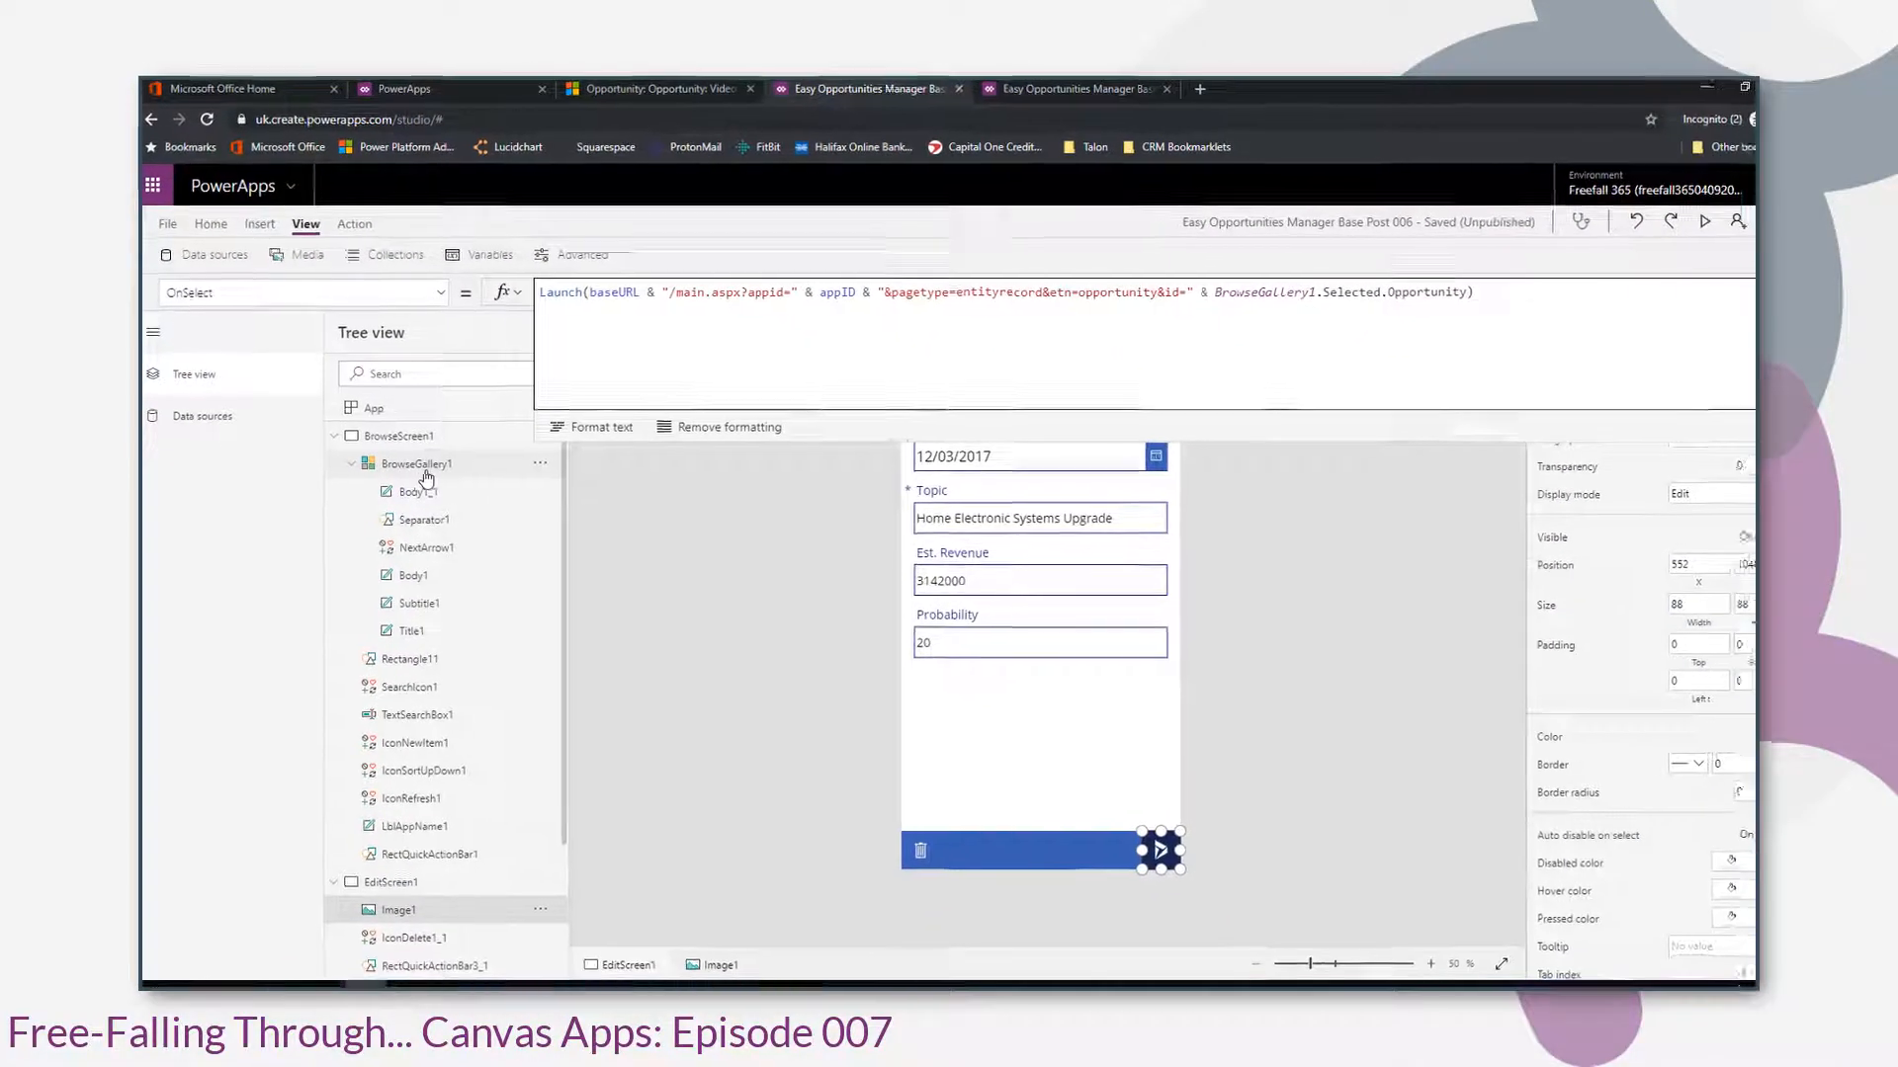
# - Preview the app from the browse gallery and launch the Home Electronic Systems Upgrade opportunity through the edit screen's Dynamics icon
pyautogui.click(425, 466)
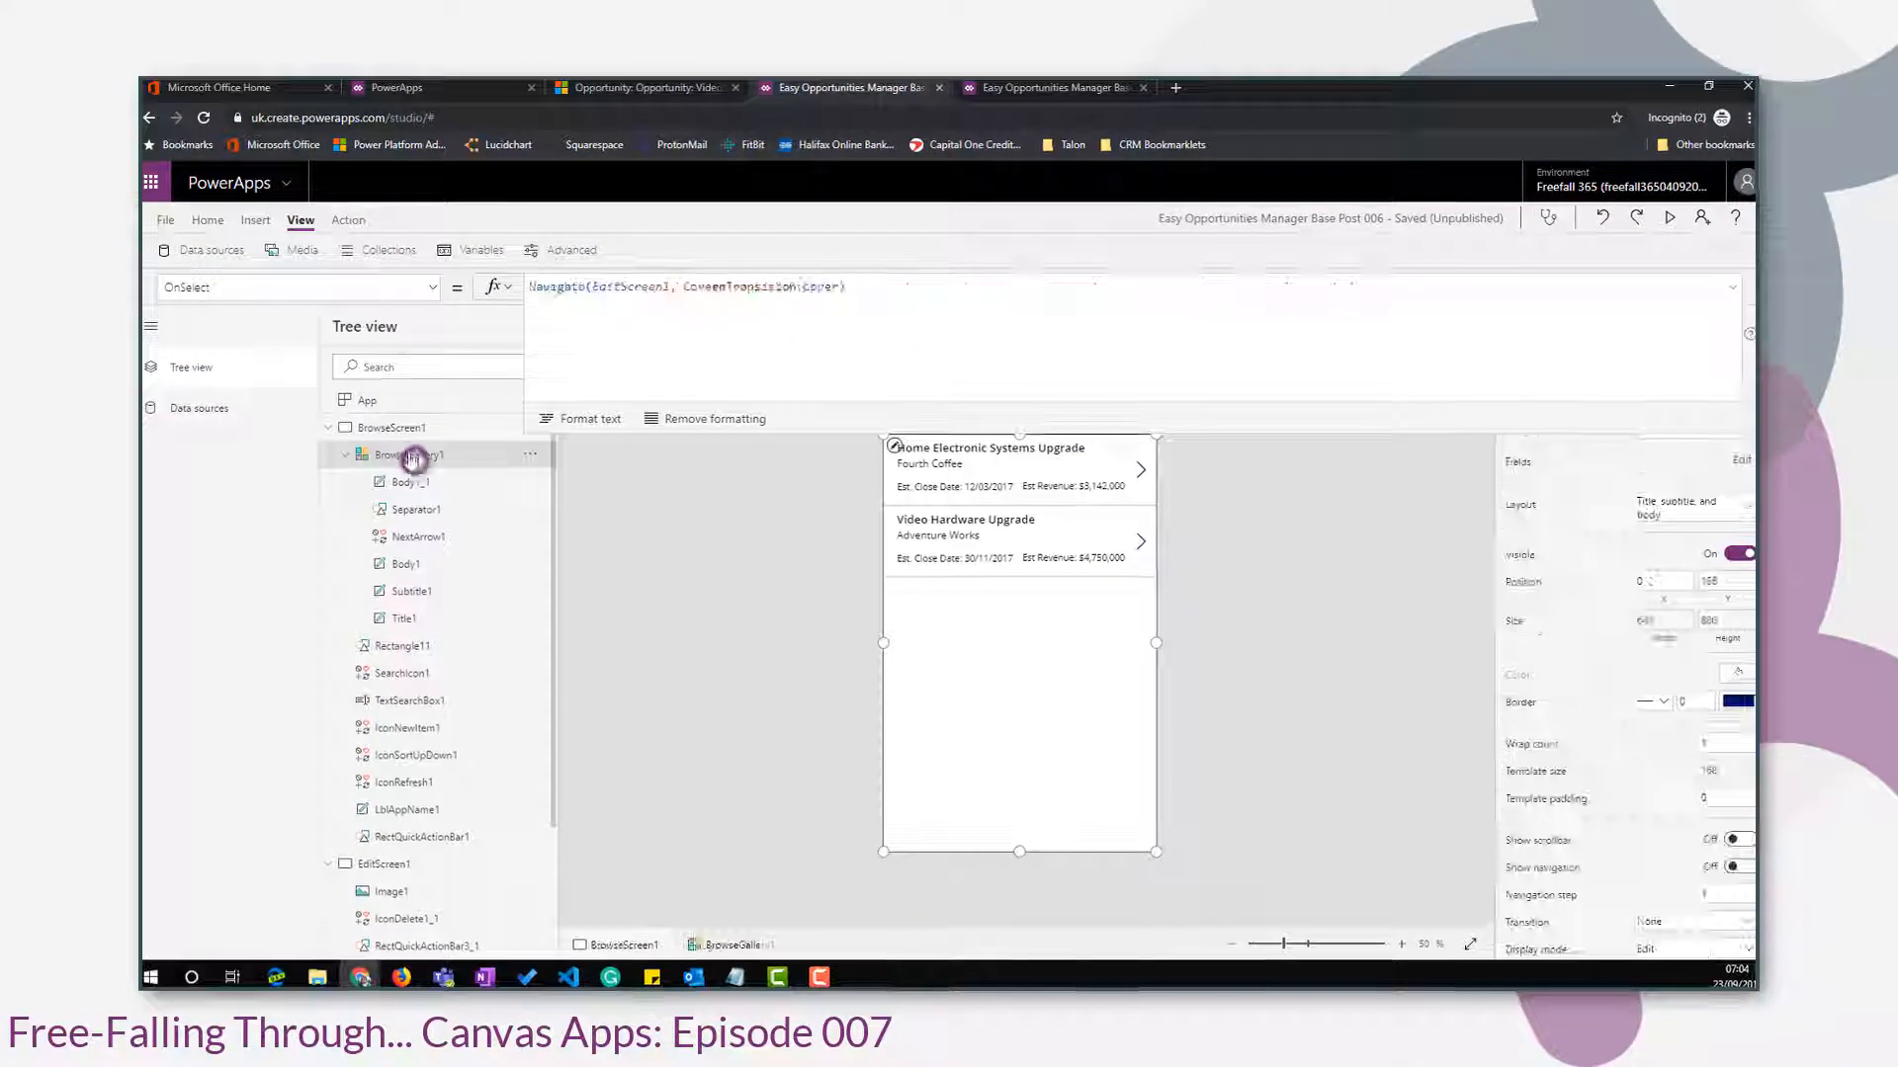
pyautogui.click(1655, 224)
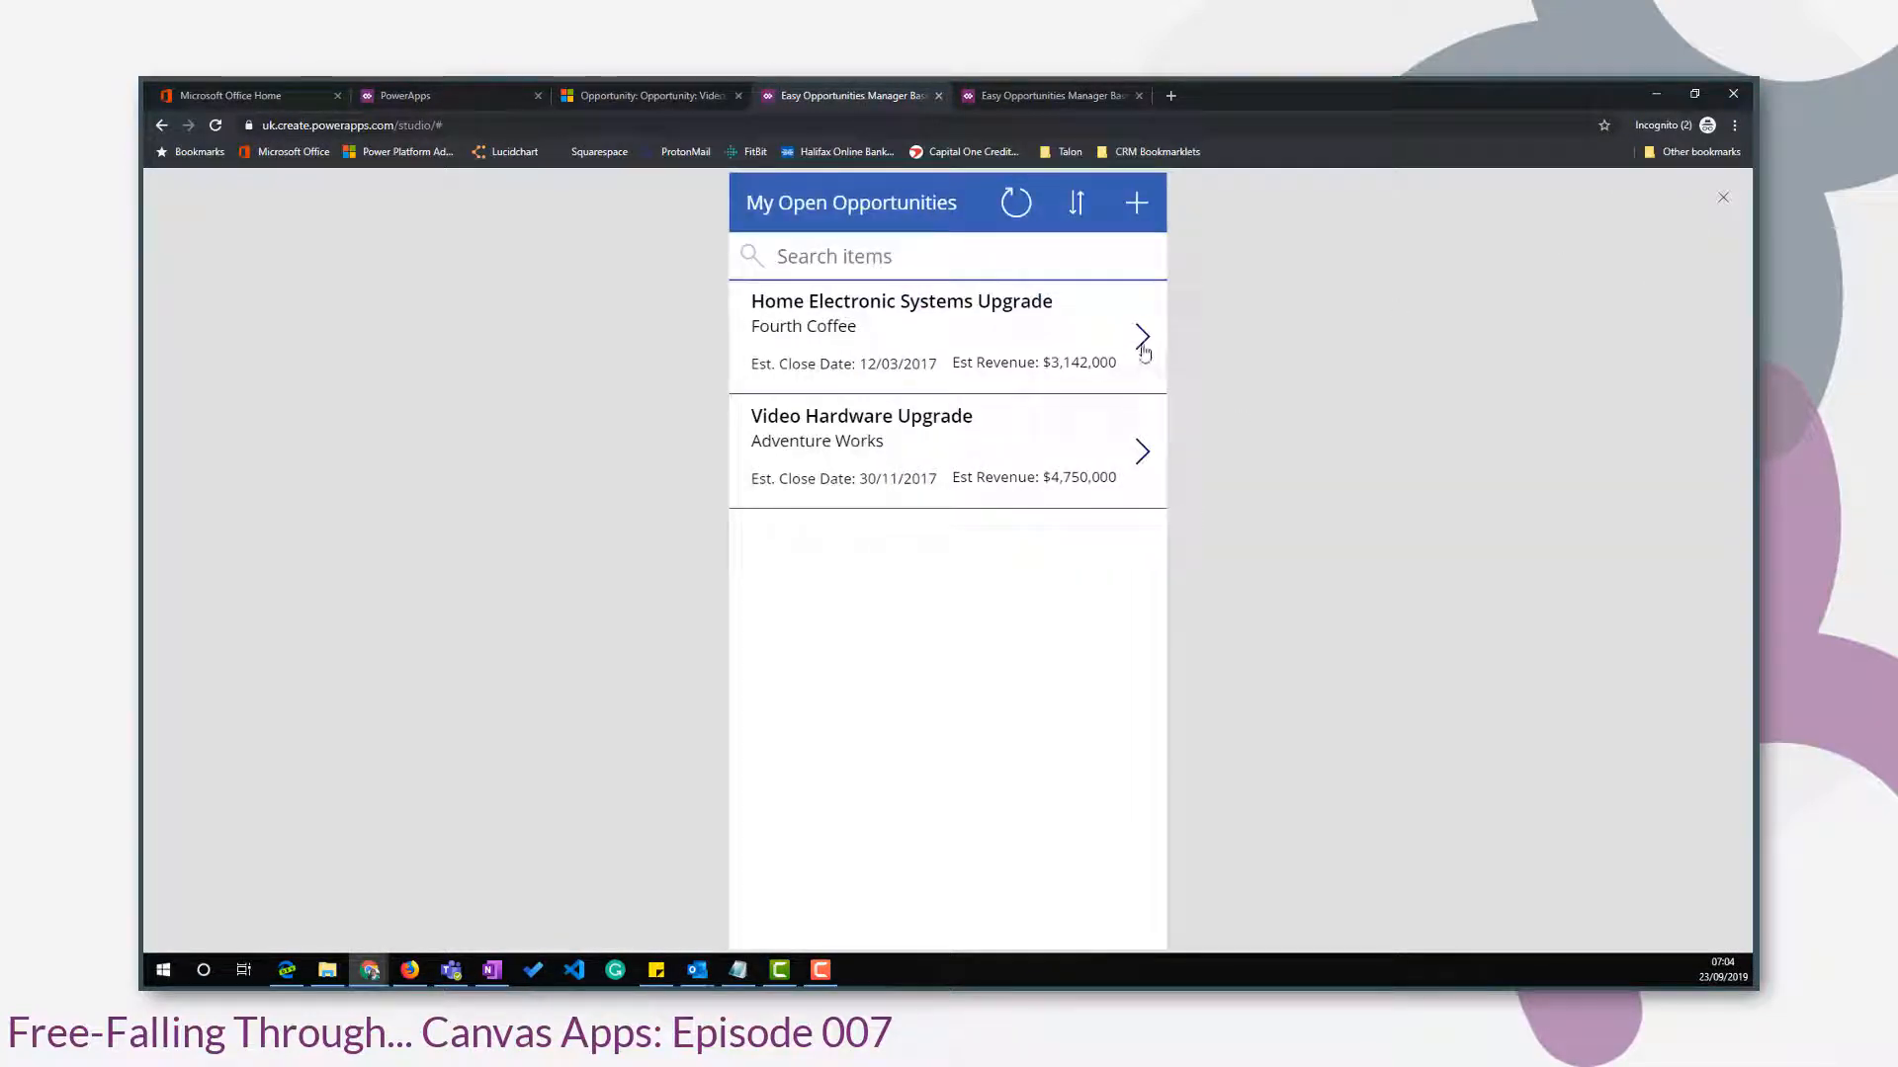
pyautogui.click(1143, 925)
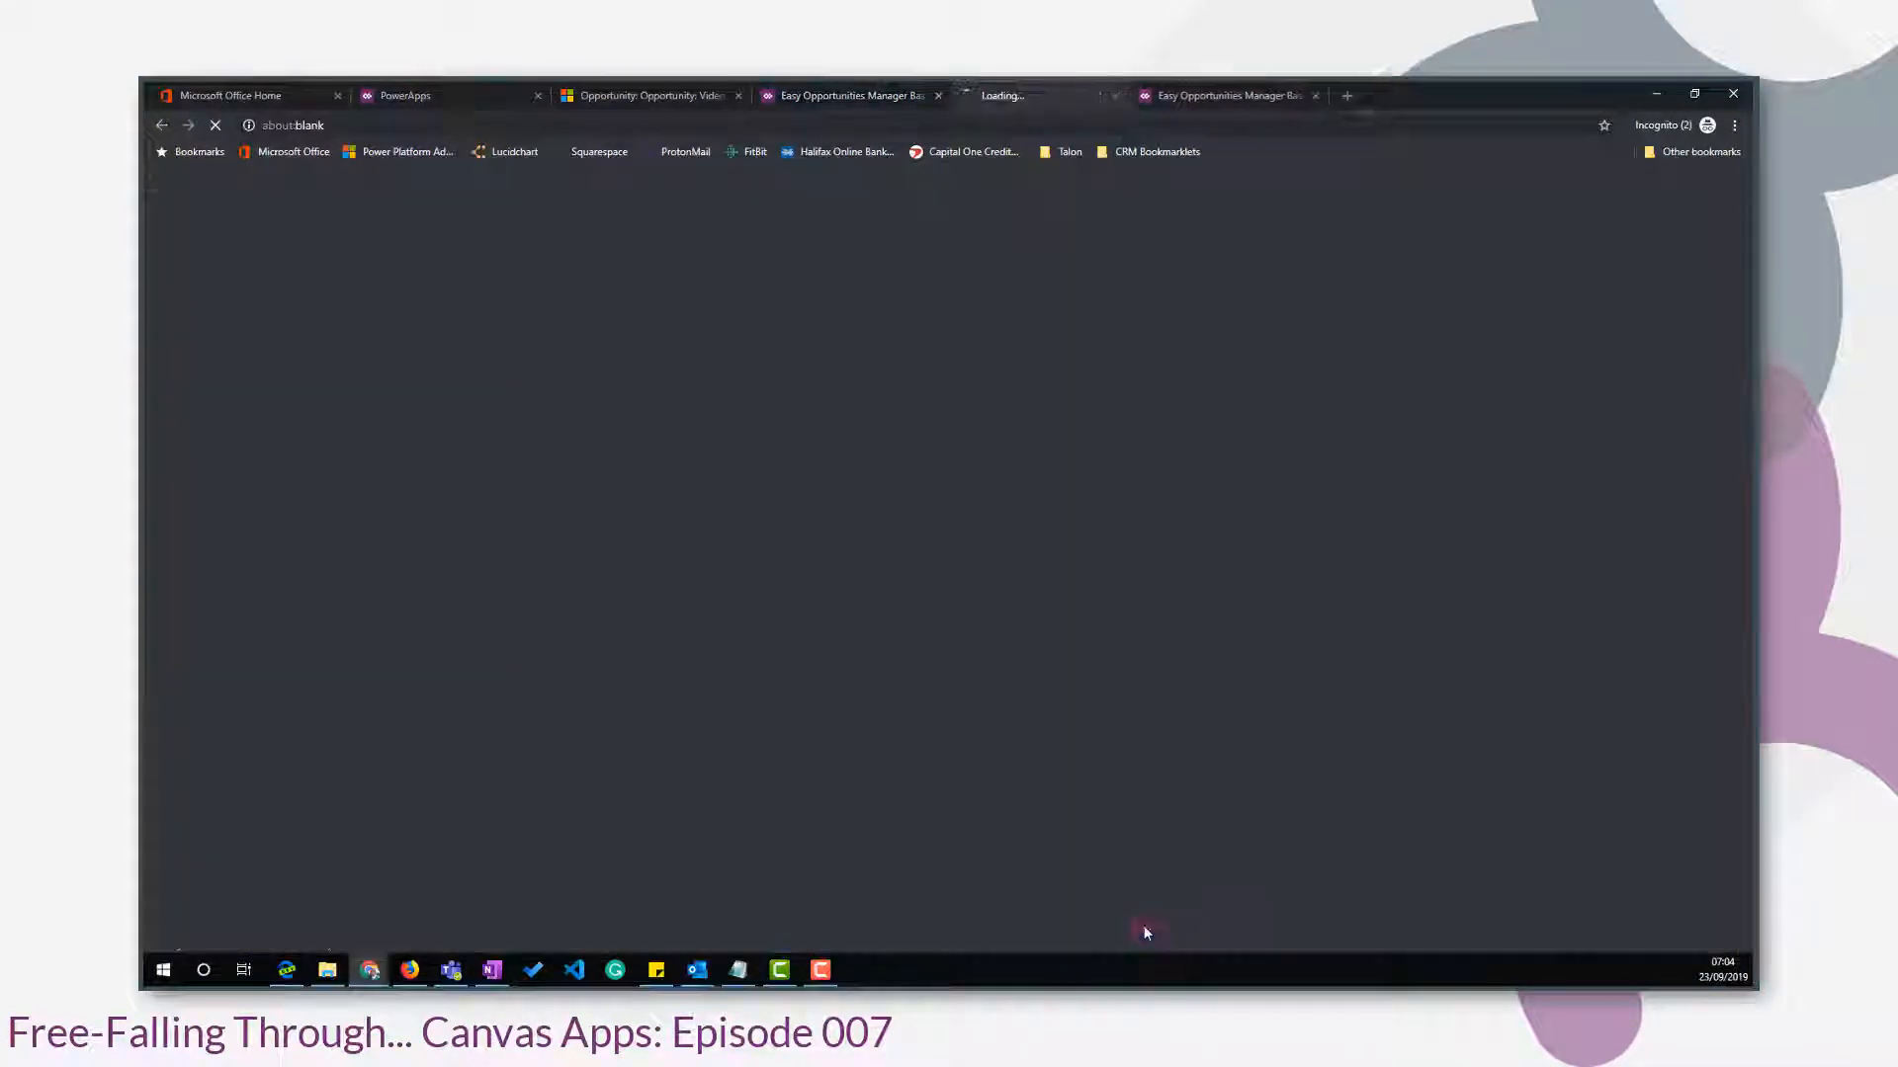